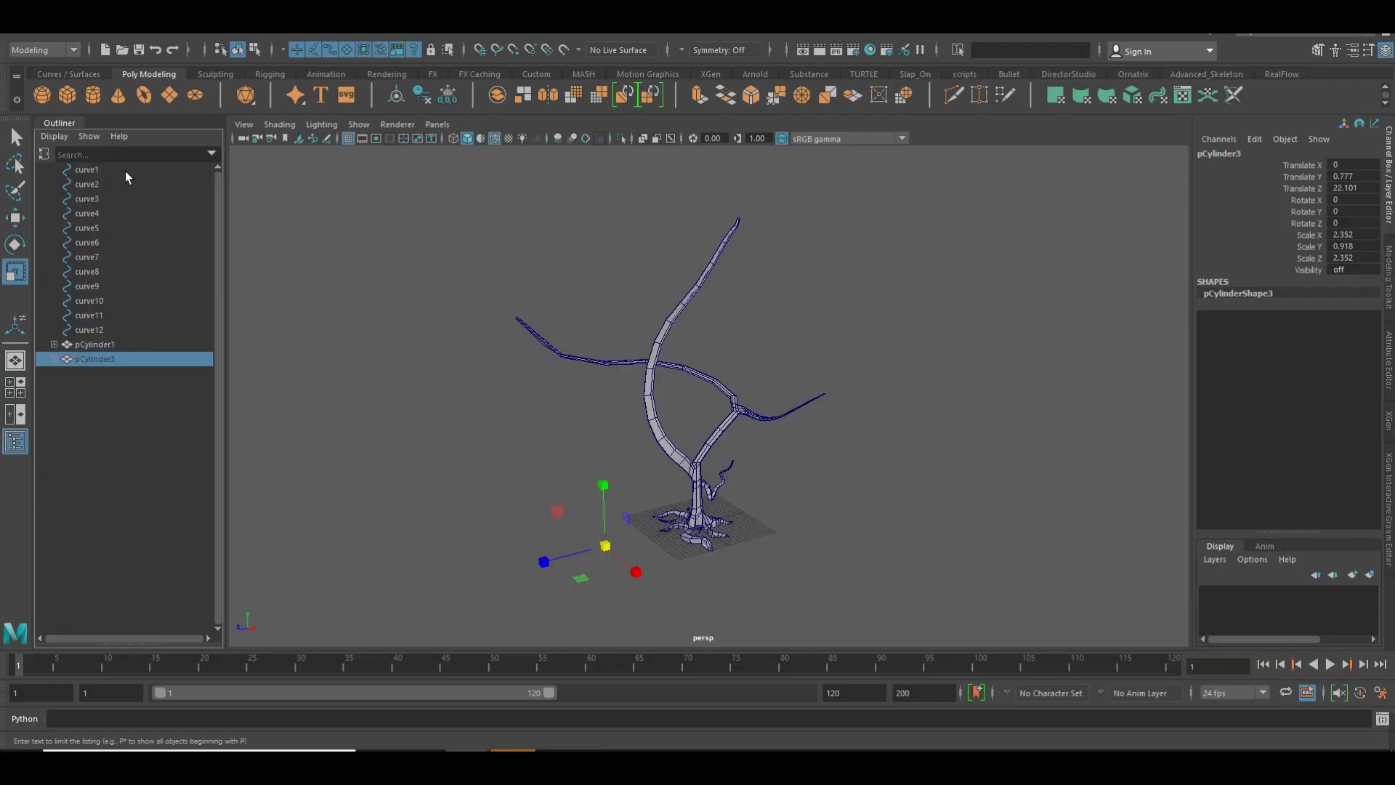
Select curve1 through pCylinder3 in the Outliner
left_click(125, 173, "shift")
Hide the selected curves and pCylinder1, then hide pCylinder3 as well
key("ctrl+h")
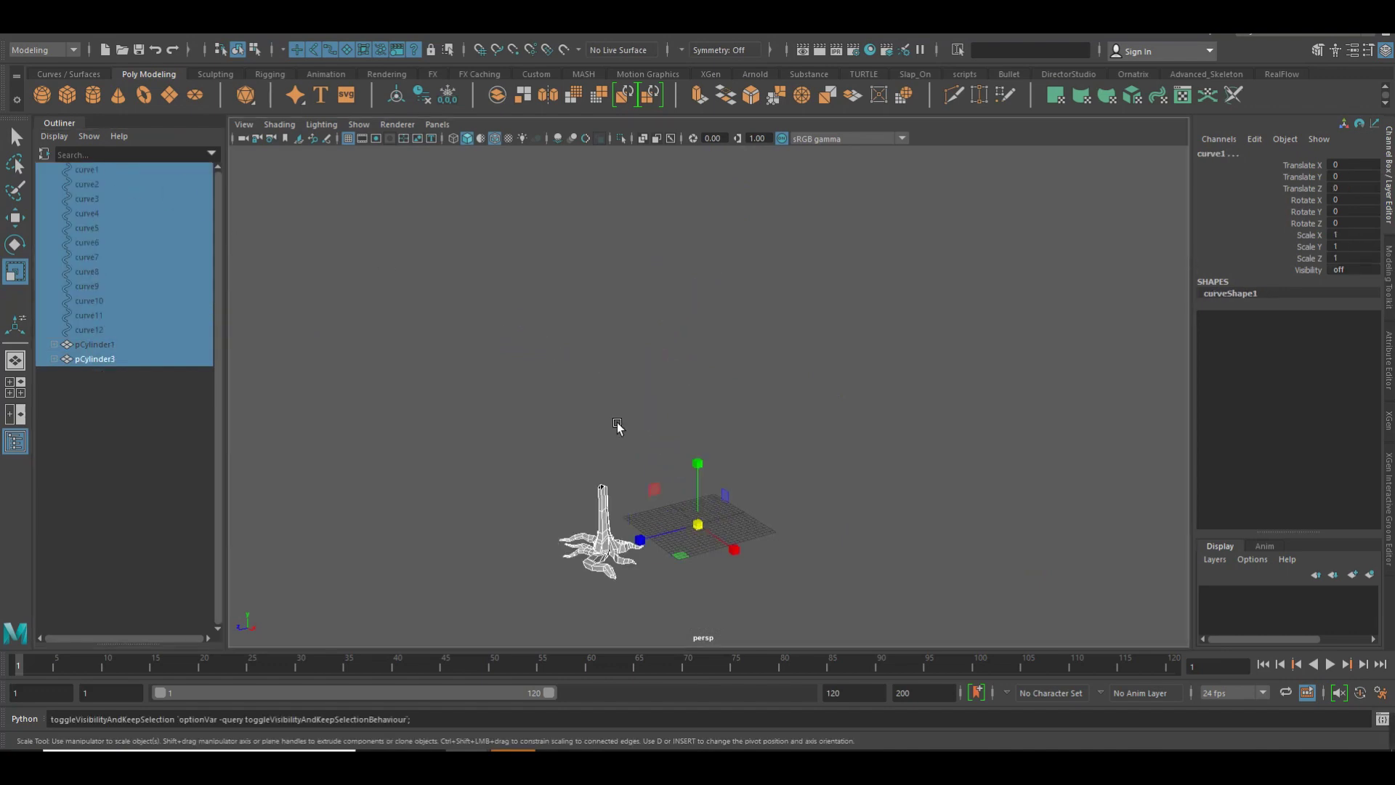
left_click(564, 470)
left_click(618, 511)
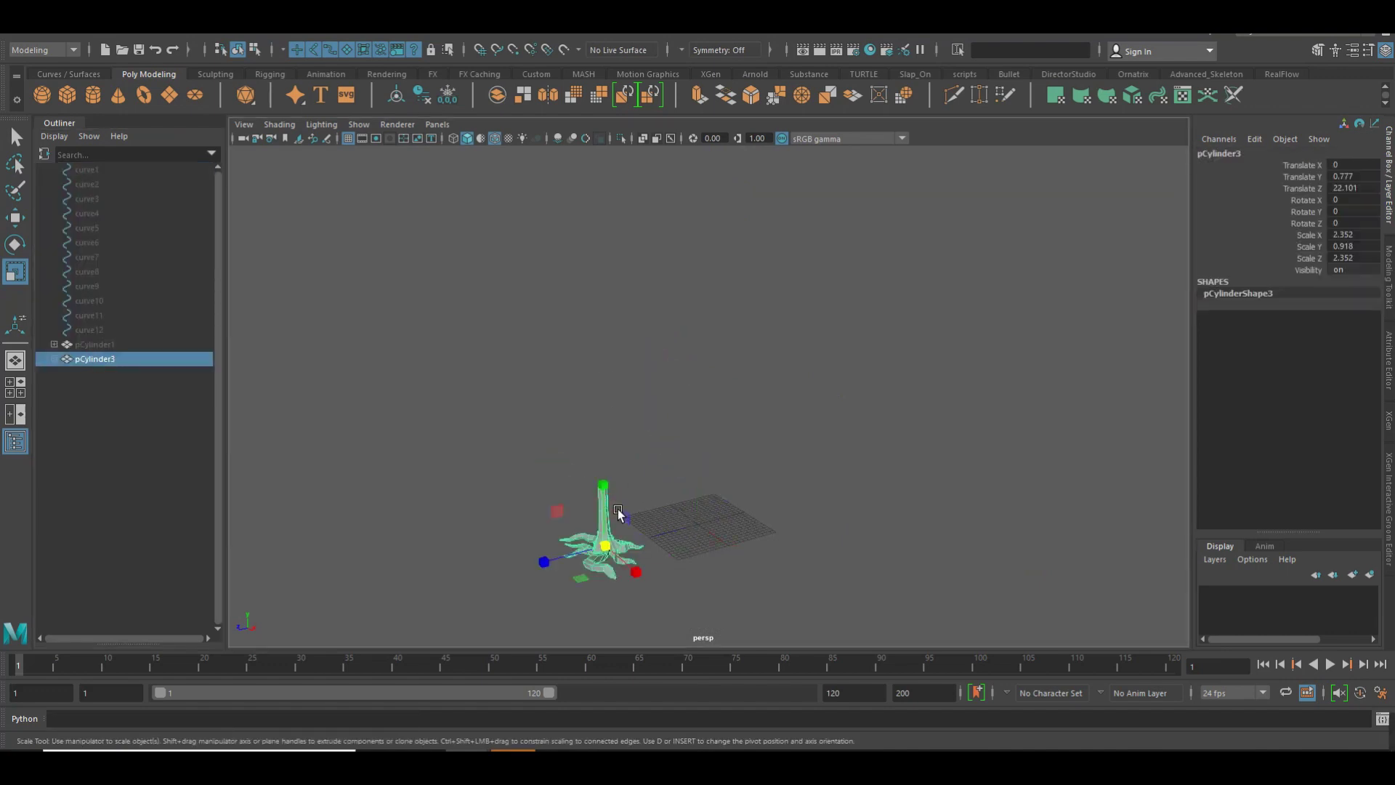
key("ctrl+h")
left_click(508, 468)
Orbit and dolly the camera to look down squarely on the empty grid
left_click_drag(654, 473, 719, 508, "alt")
scroll(797, 304, "up", 3)
left_click_drag(798, 304, 739, 403, "alt")
right_click_drag(740, 403, 962, 436, "alt")
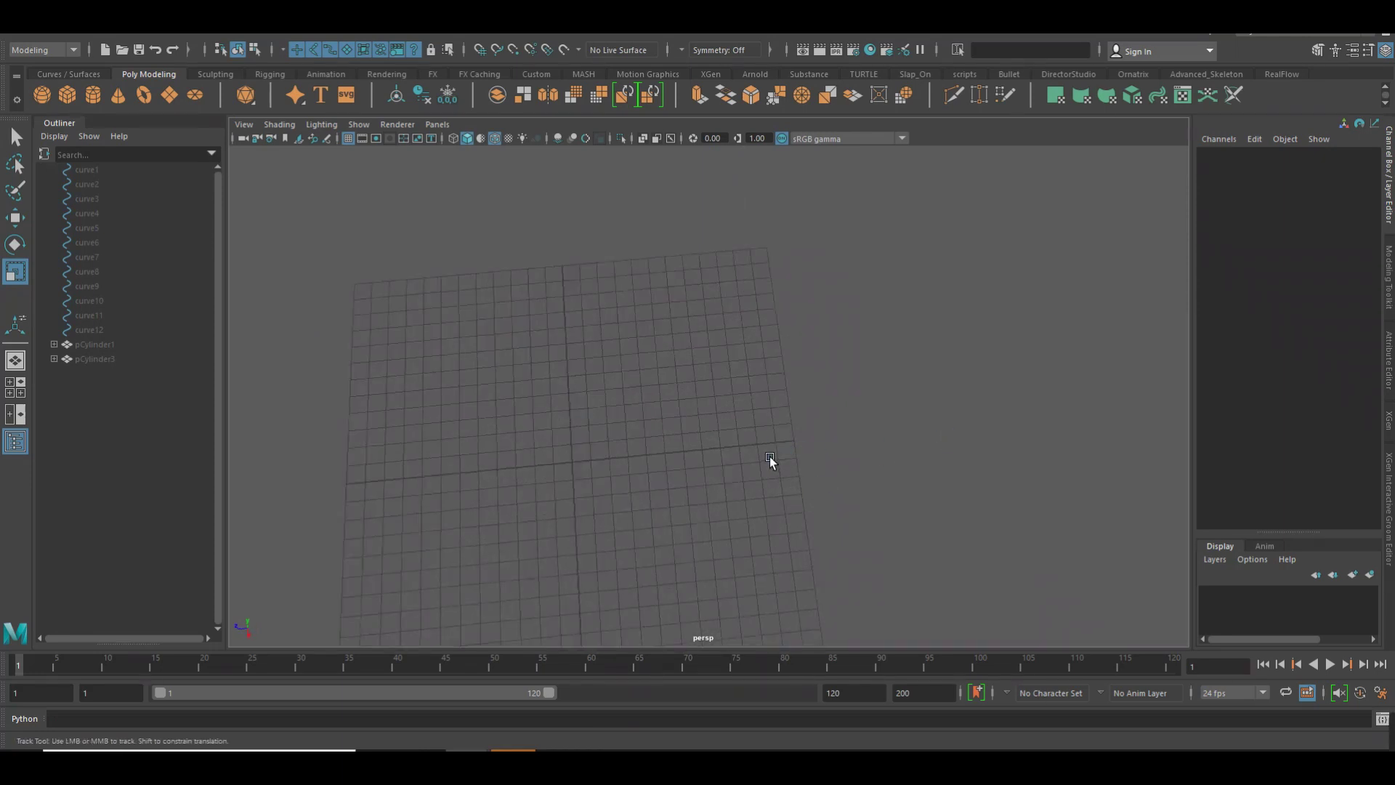
mouse_move(903, 455)
left_mouse_down("alt")
mouse_move(857, 455)
mouse_move(813, 482)
mouse_move(812, 429)
mouse_move(800, 438)
left_mouse_up("alt")
middle_click_drag(800, 443, 787, 461, "alt")
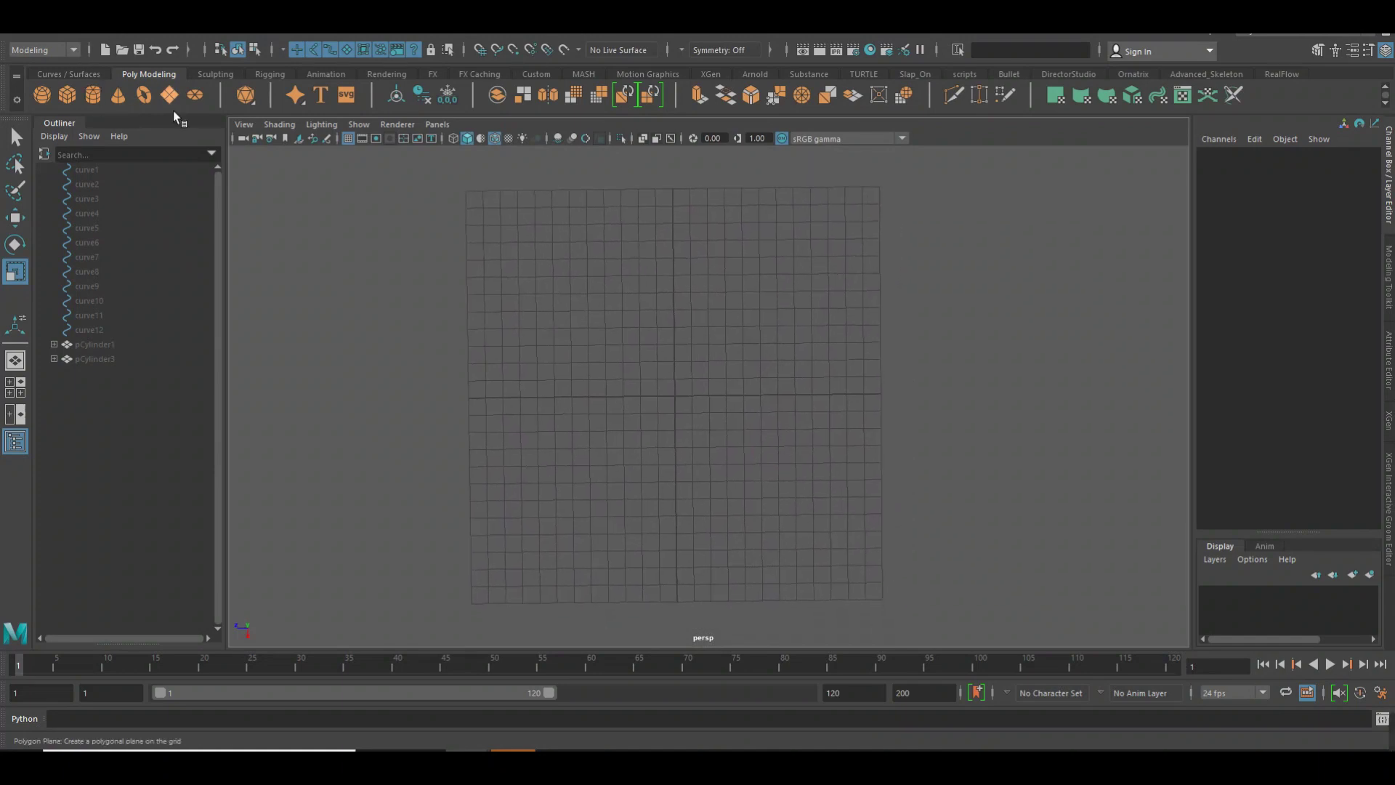
Scale the new plane up evenly and stretch it lengthwise into a long strip
scroll(644, 411, "up", 3)
scroll(731, 416, "up", 3)
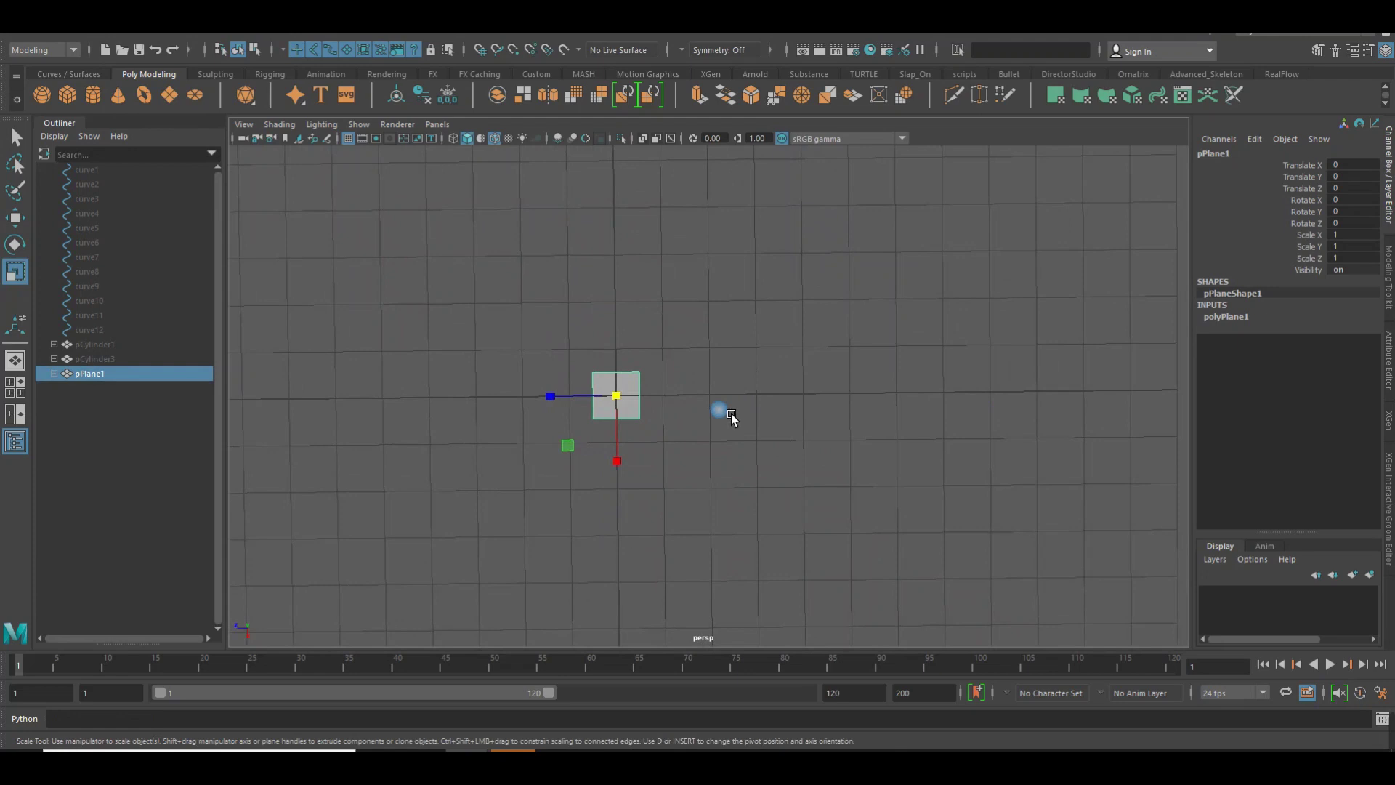
left_click_drag(619, 396, 667, 390)
left_click_drag(623, 455, 630, 498)
right_click_drag(592, 361, 602, 334)
Connect a centre edge down the strip and pull the top-middle vertex up into a point
left_click(632, 396)
right_click_drag(604, 411, 607, 664)
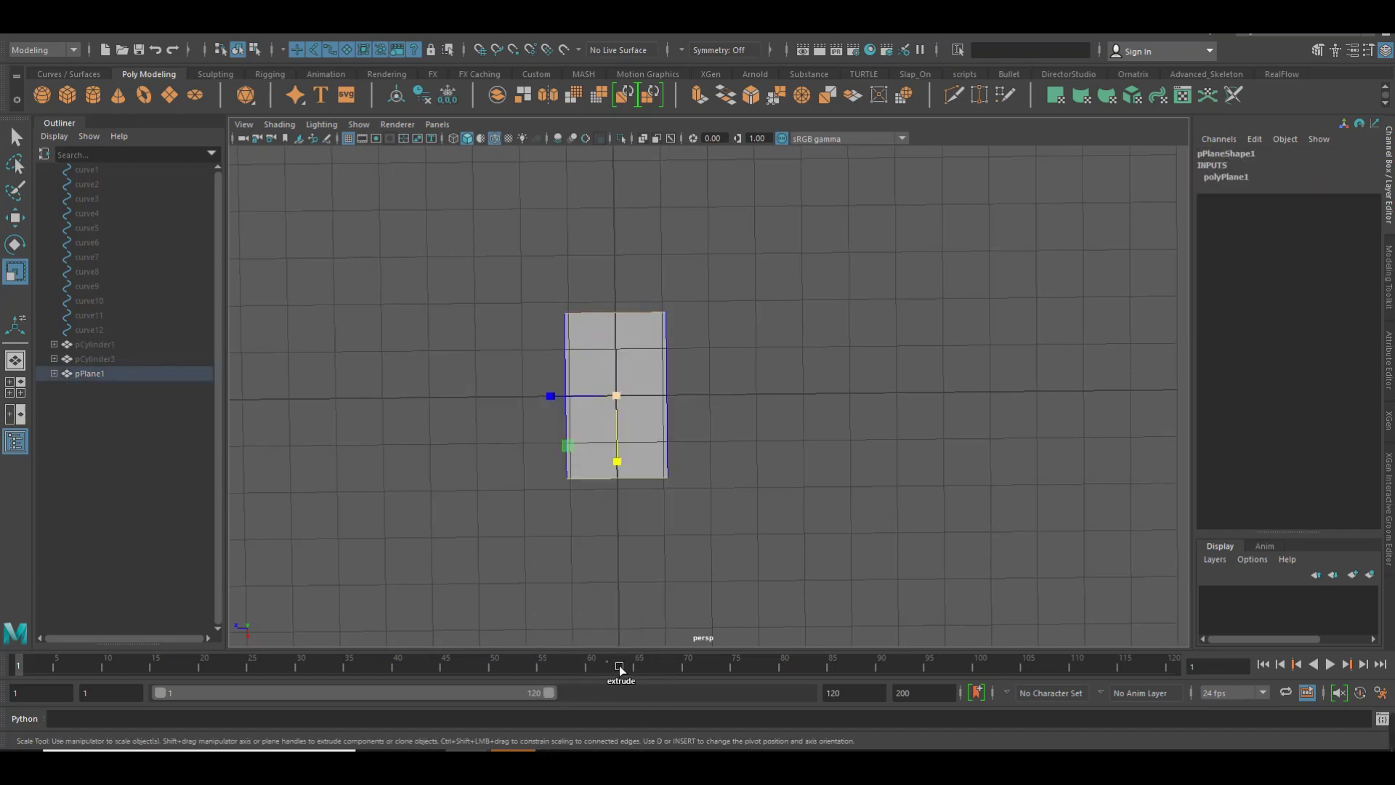
key("w")
right_click_drag(618, 380, 607, 325)
left_click_drag(609, 285, 629, 320)
left_click_drag(625, 375, 632, 348)
left_click(619, 472)
Pull the bottom-middle vertex down into a point and reselect the whole plane
left_click_drag(618, 500, 630, 534)
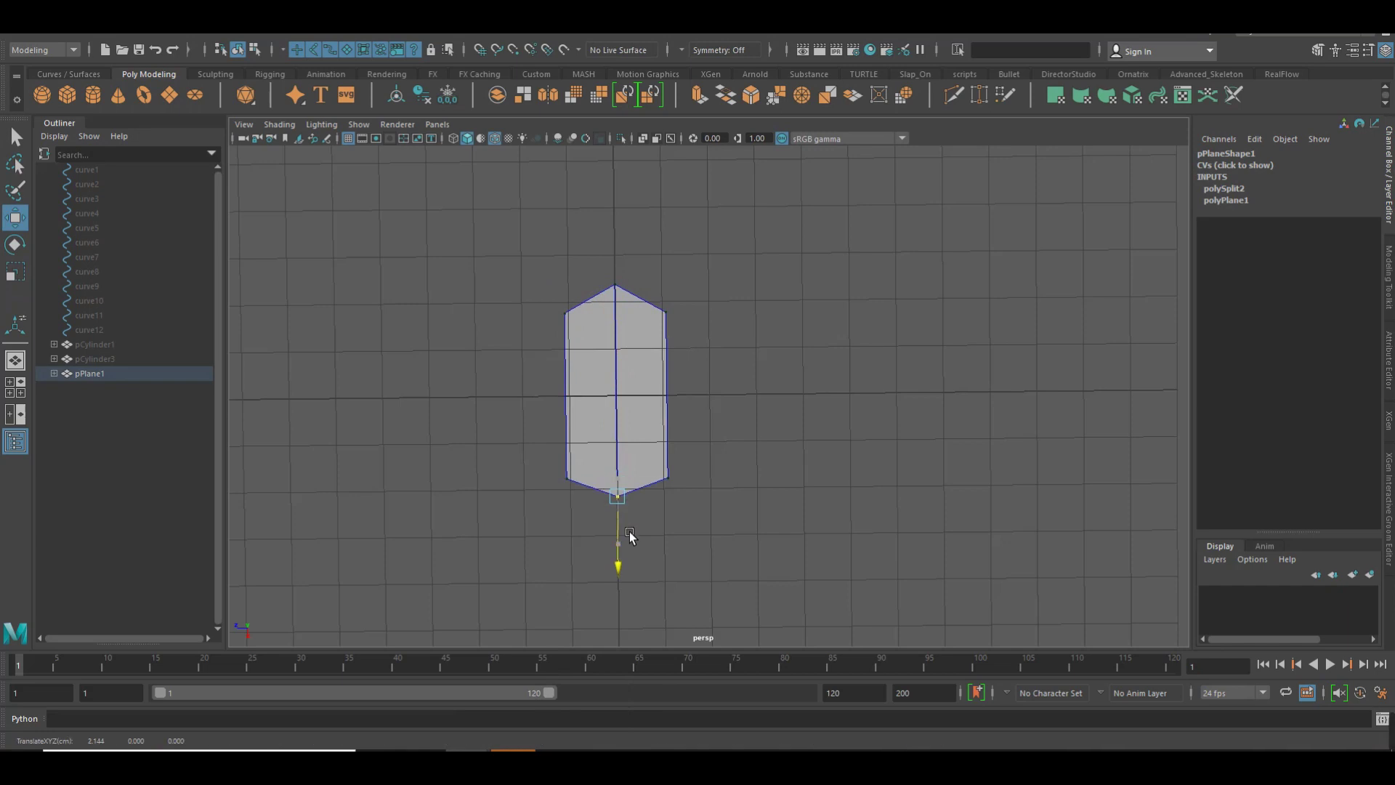
right_click_drag(608, 409, 613, 336)
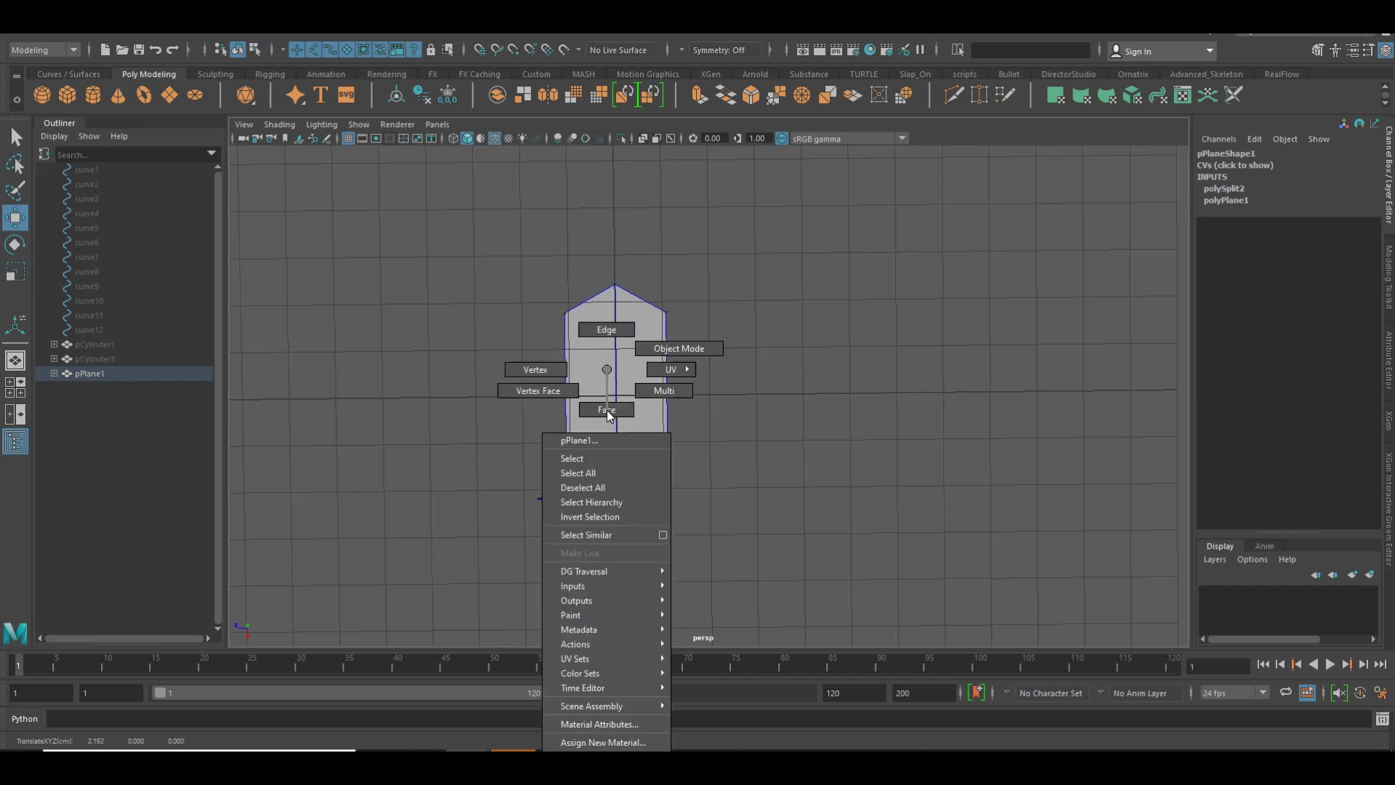
left_click(887, 395)
left_click(652, 398)
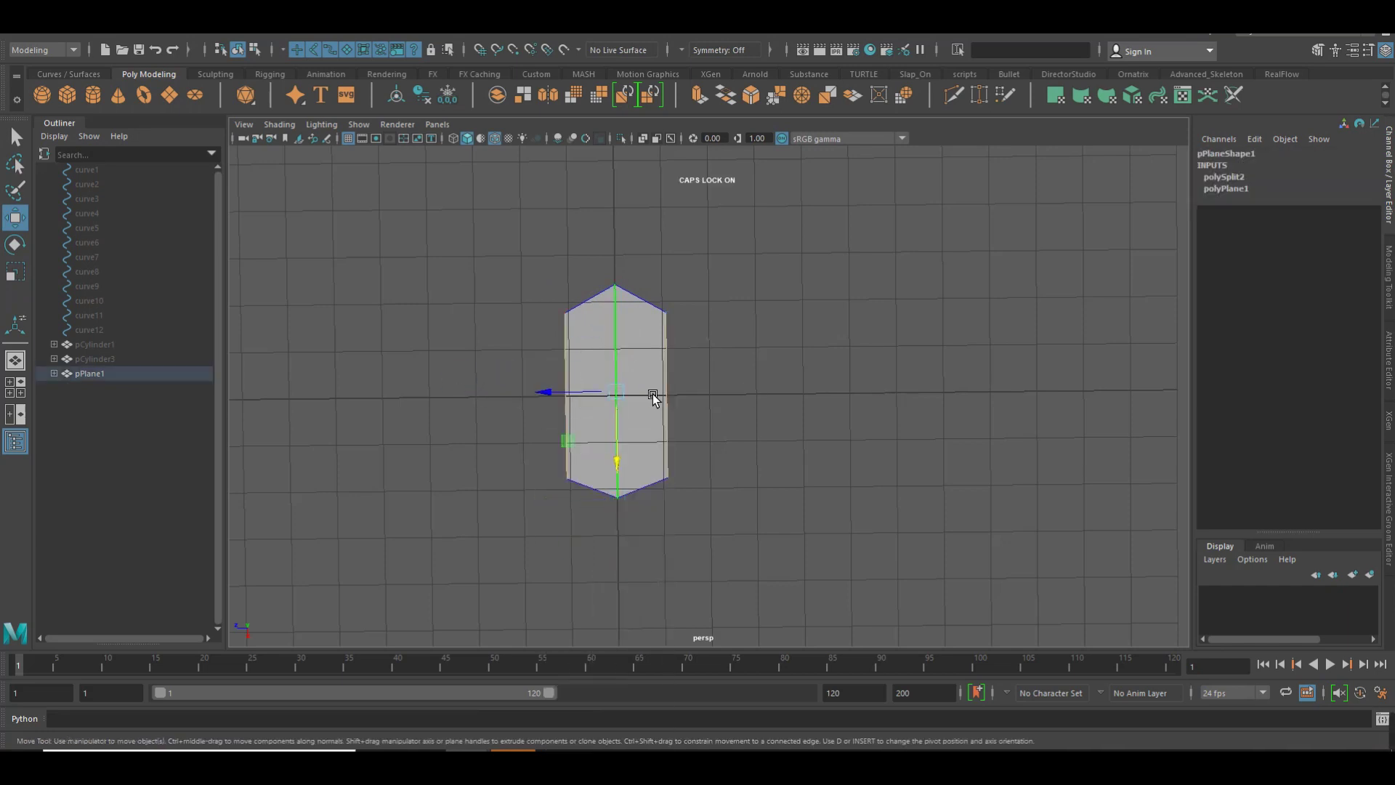
Connect the plane's side edges with Segments set to 4, adding four cross edge loops
right_click_drag(652, 393, 668, 462, "shift")
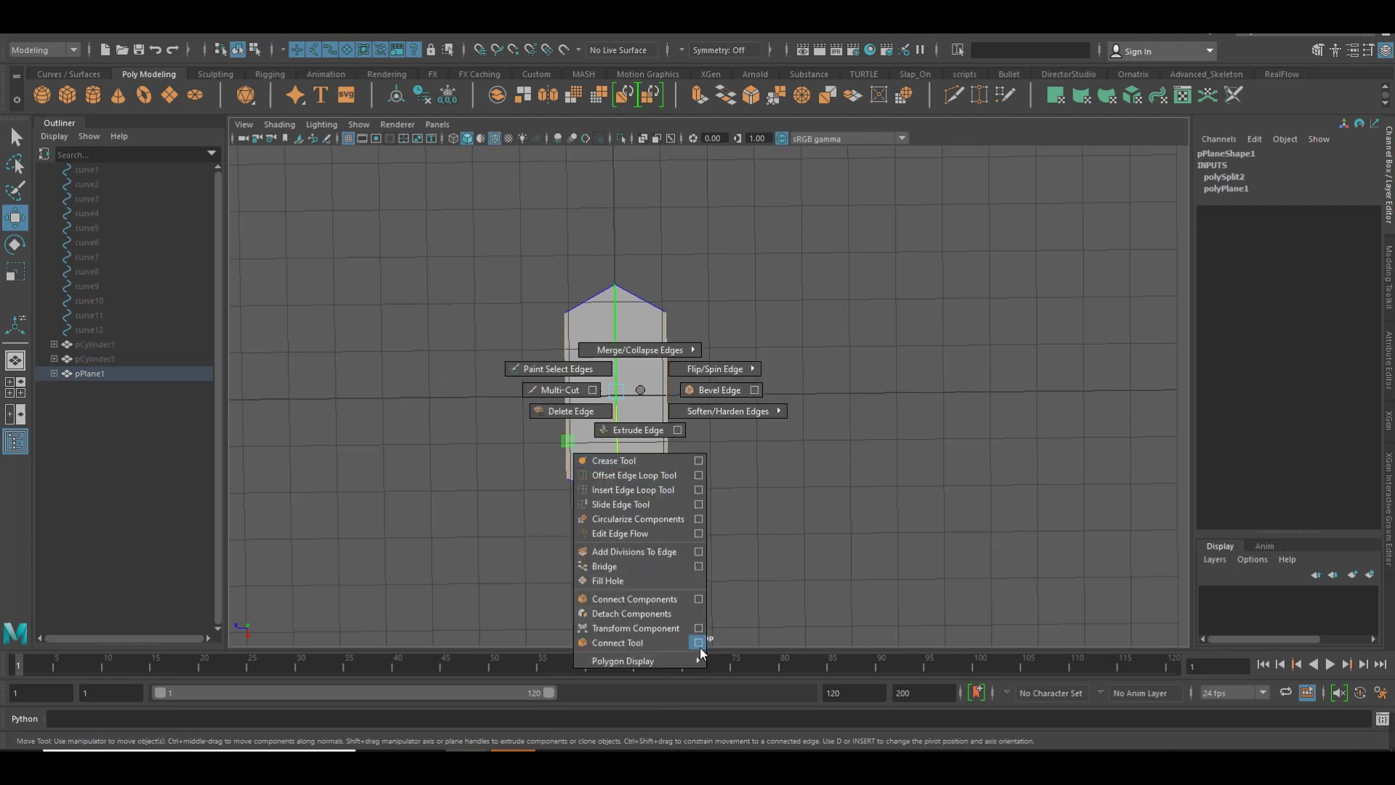
right_click_drag(702, 653, 699, 644, "shift")
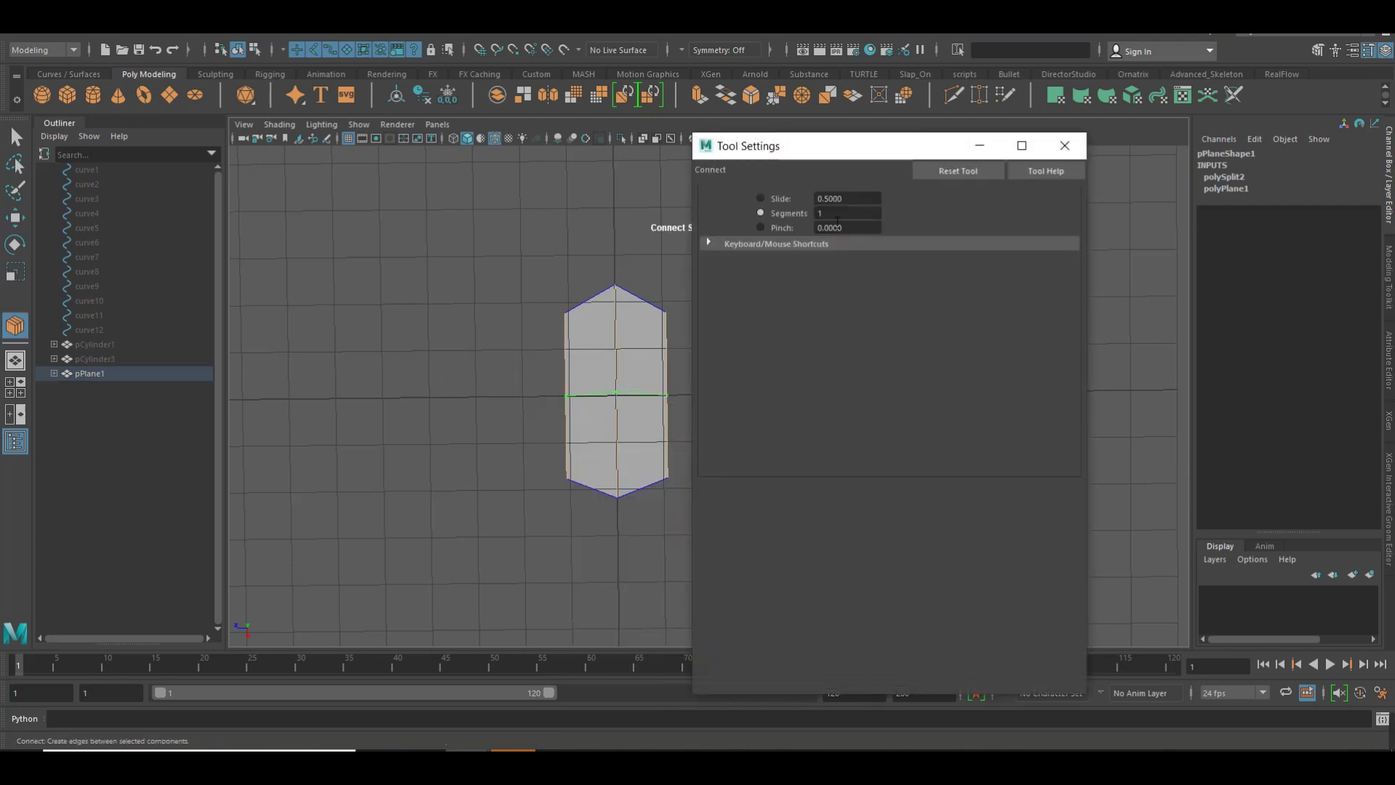
type("4")
left_click(1064, 145)
key("w")
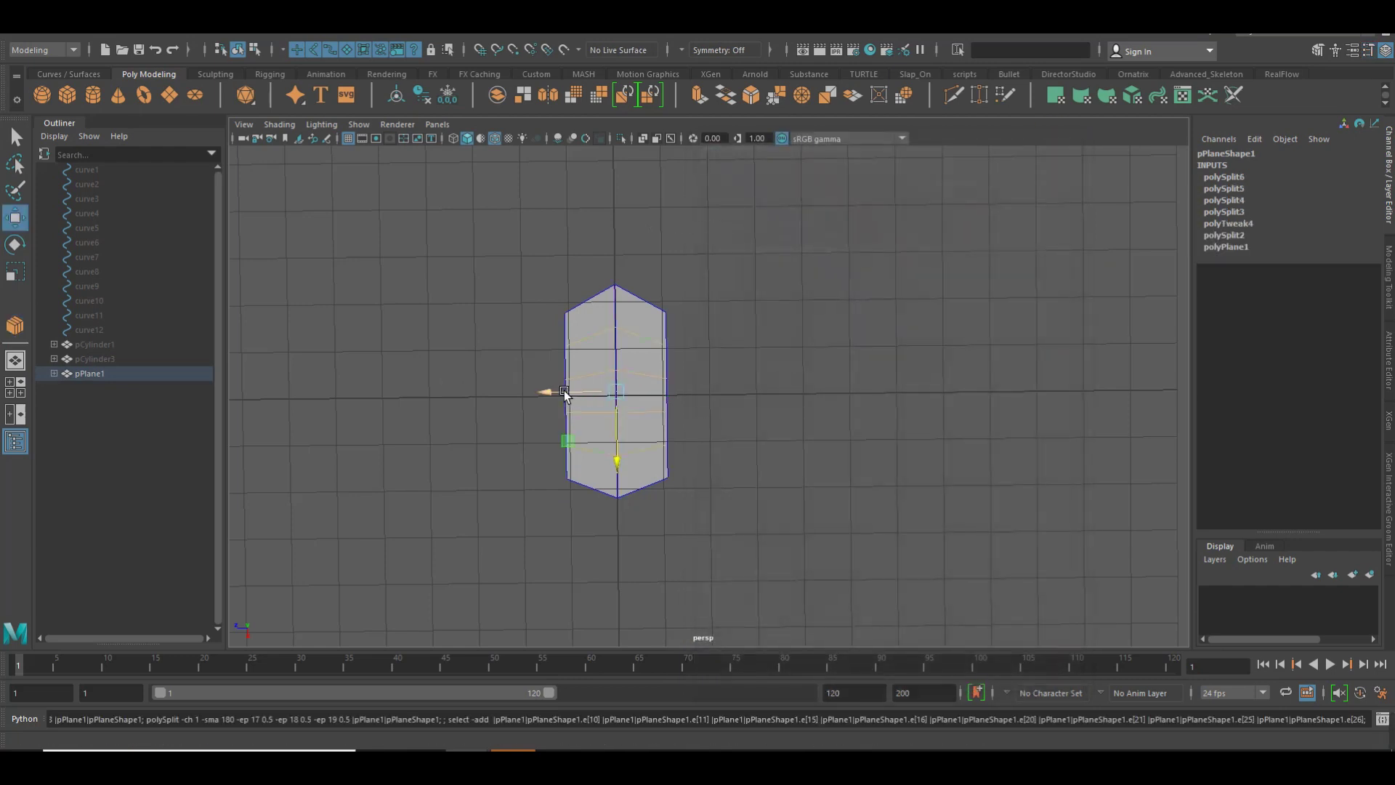
right_click_drag(549, 392, 900, 401, "alt")
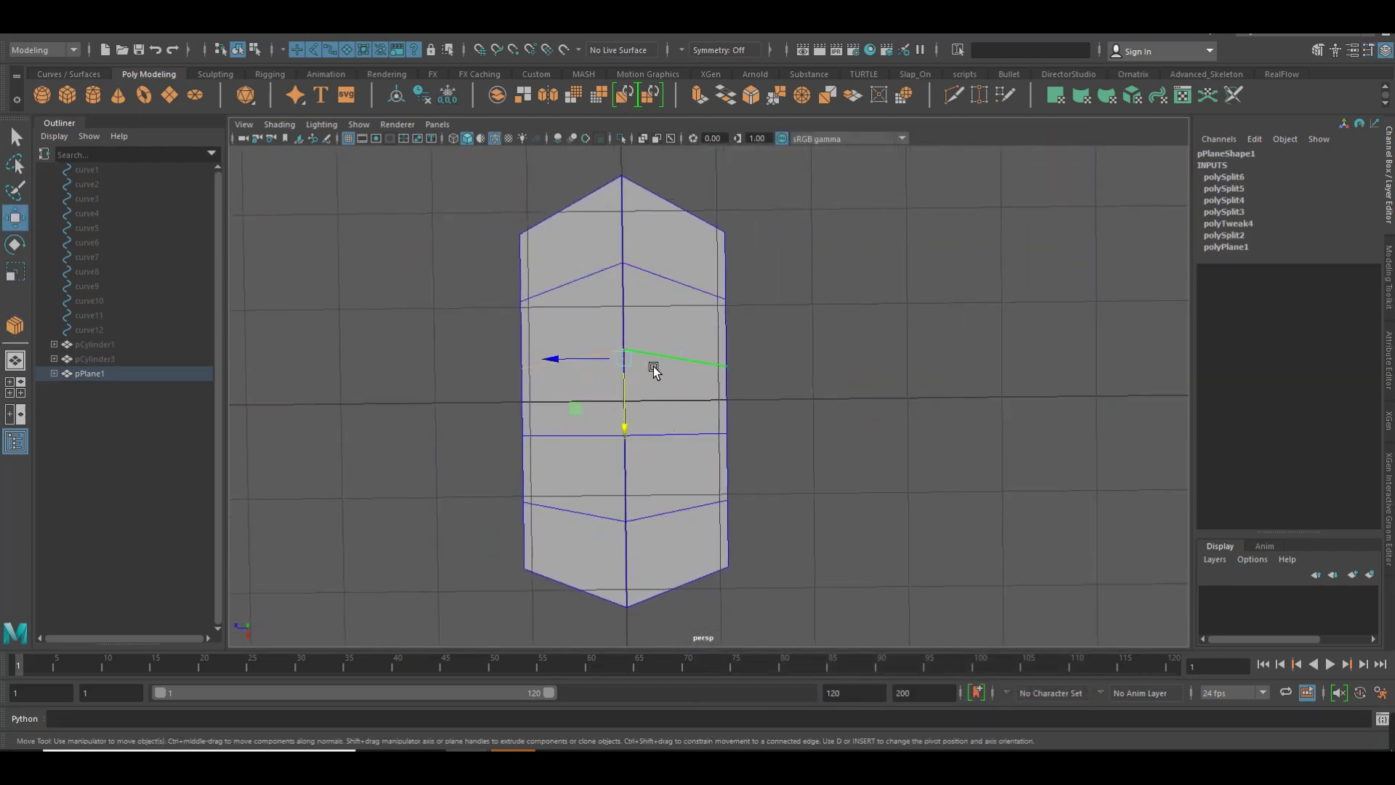
Scale the middle, upper, lower and bottom edge loops outward along X to round the leaf
key("r")
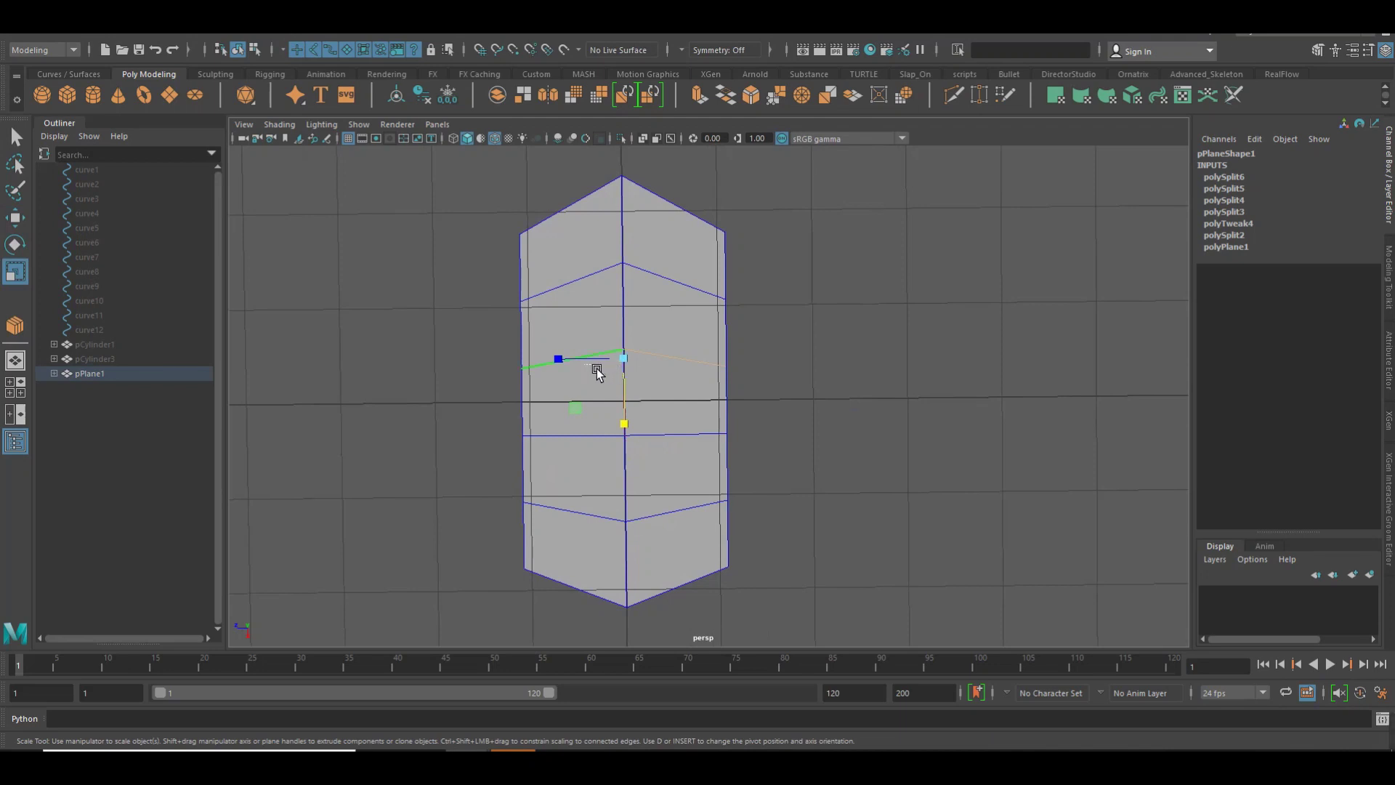
left_click(557, 360)
middle_click_drag(588, 366, 541, 364)
double_click(566, 285)
middle_click_drag(598, 287, 572, 288)
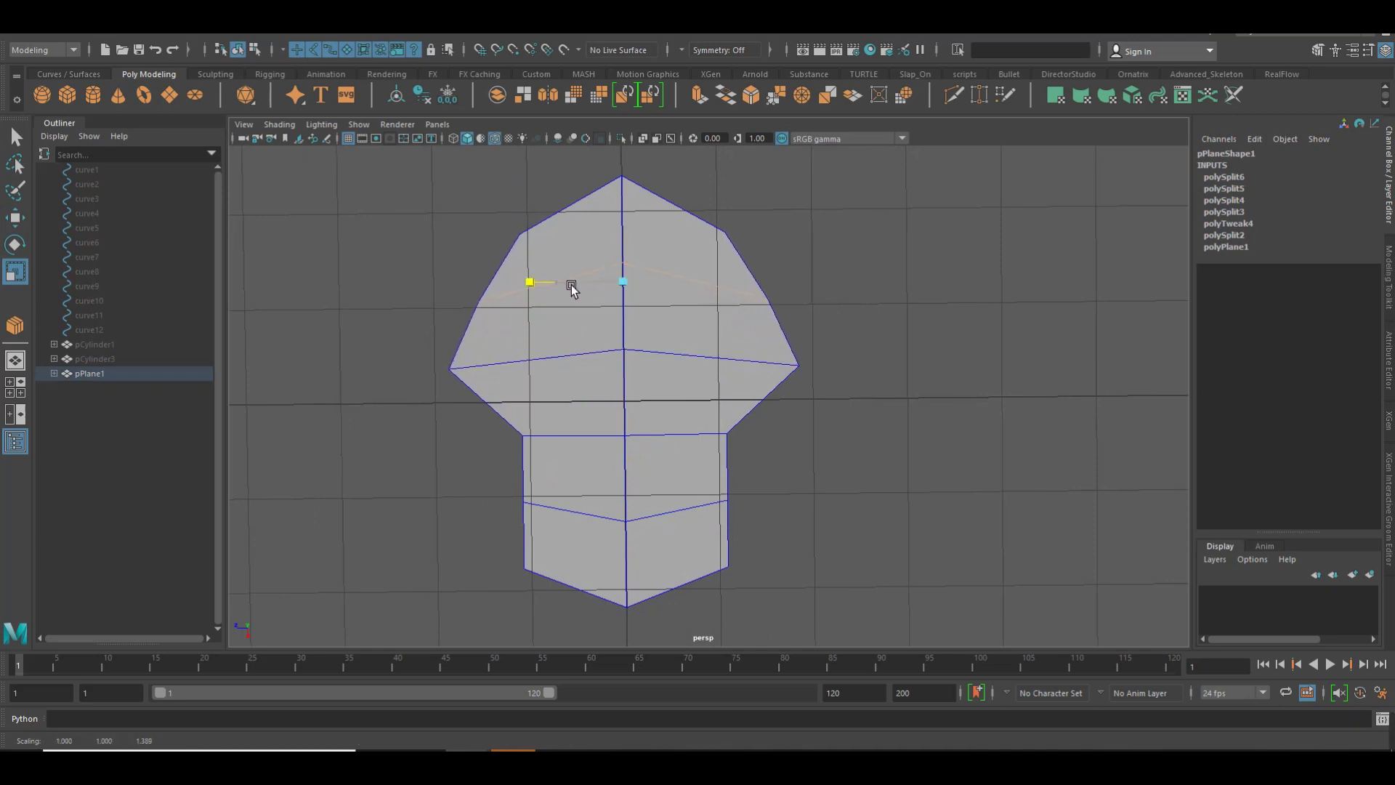
double_click(577, 433)
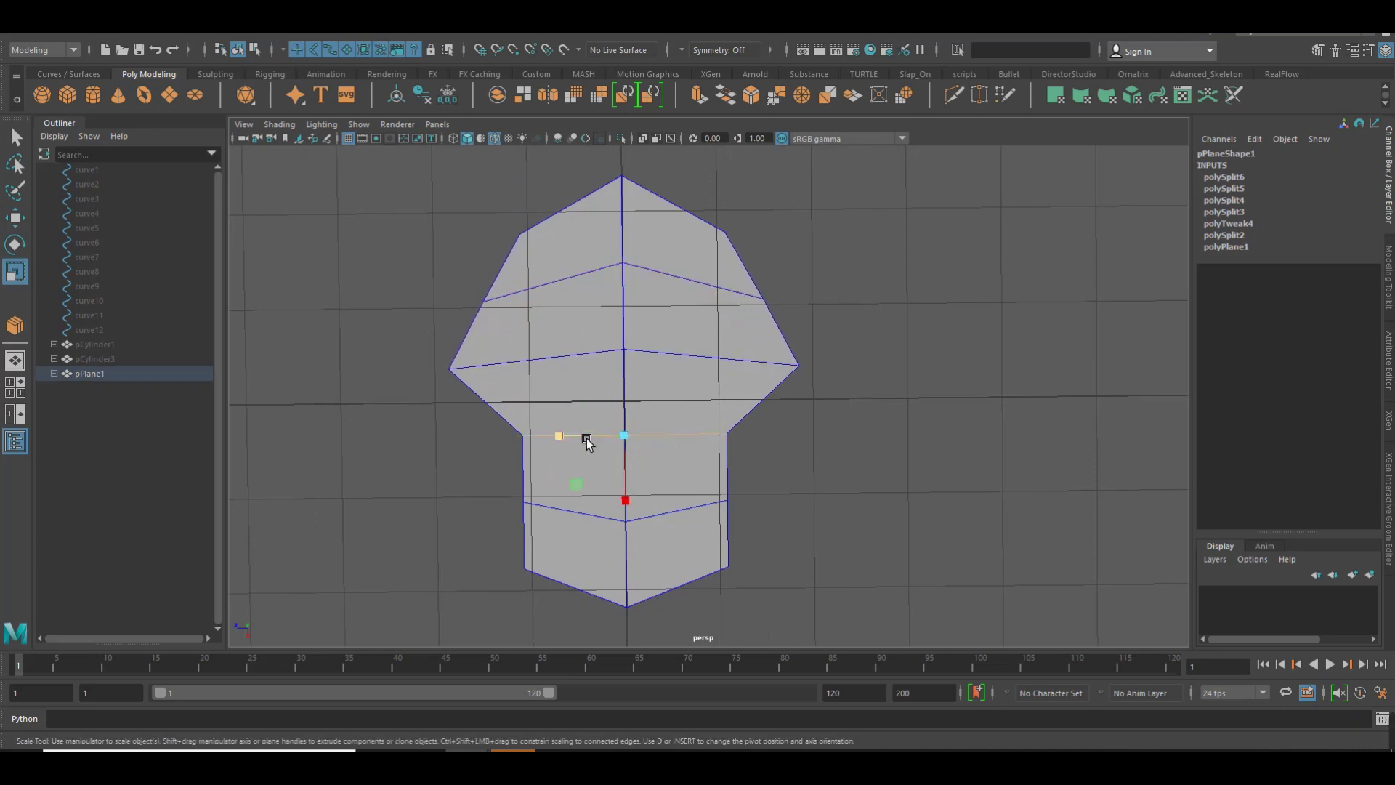
middle_click_drag(587, 438, 543, 438)
double_click(548, 515)
middle_click_drag(579, 519, 550, 517)
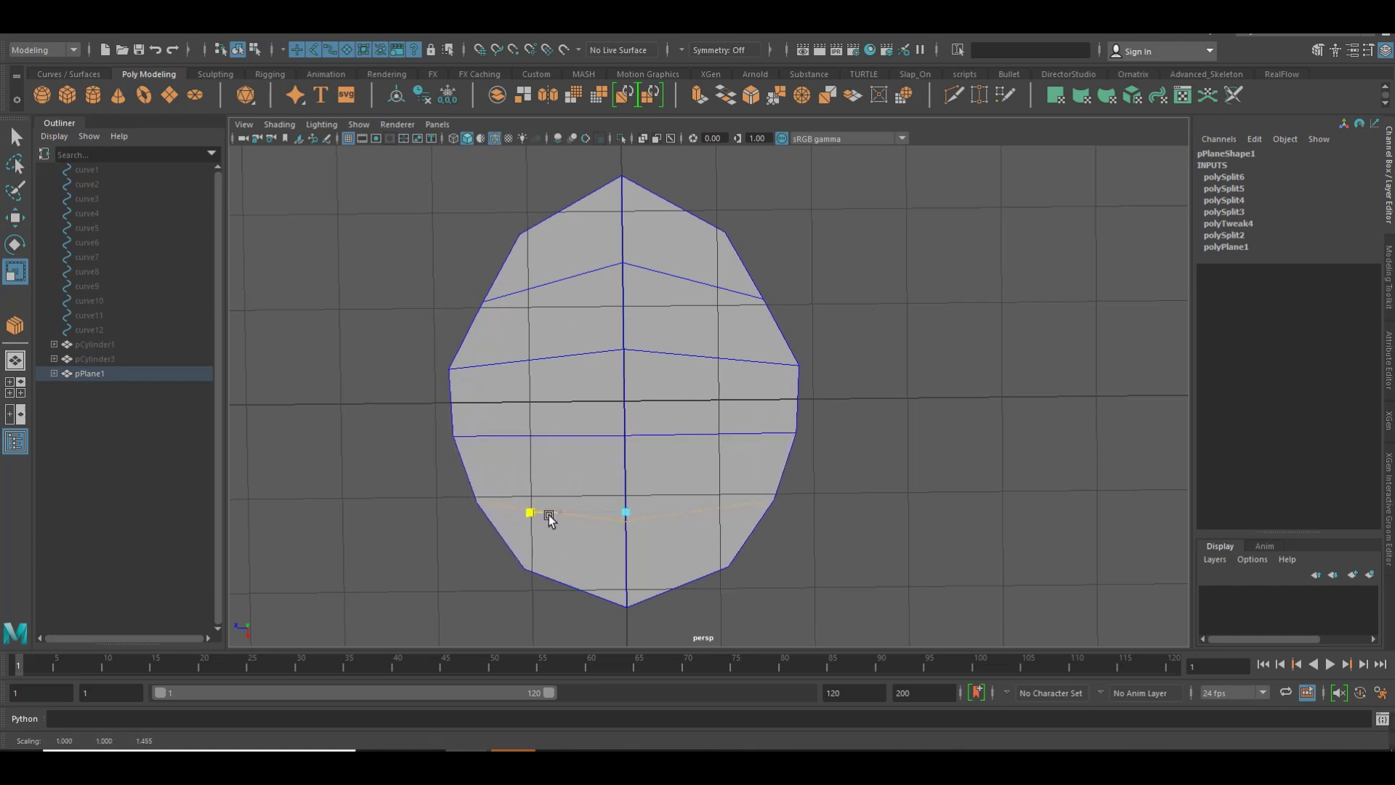
Refine the upper loop, tip edges and middle loop, then scale the whole leaf wider in X
double_click(576, 285)
middle_click_drag(612, 298, 604, 290)
left_click(596, 225)
left_click(680, 207)
left_click(594, 202, "shift")
left_click_drag(609, 207, 595, 215, "shift")
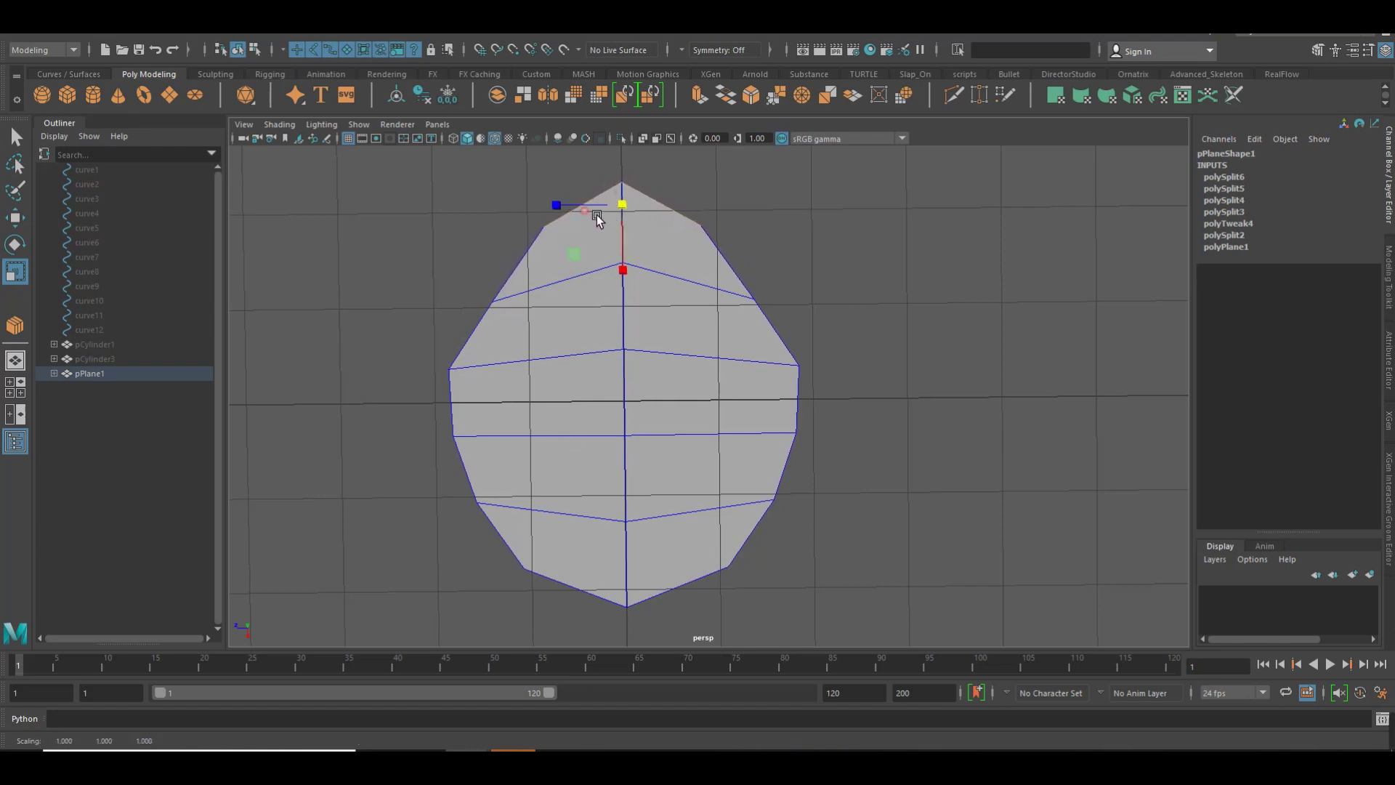
double_click(586, 356)
middle_click_drag(586, 360, 601, 370)
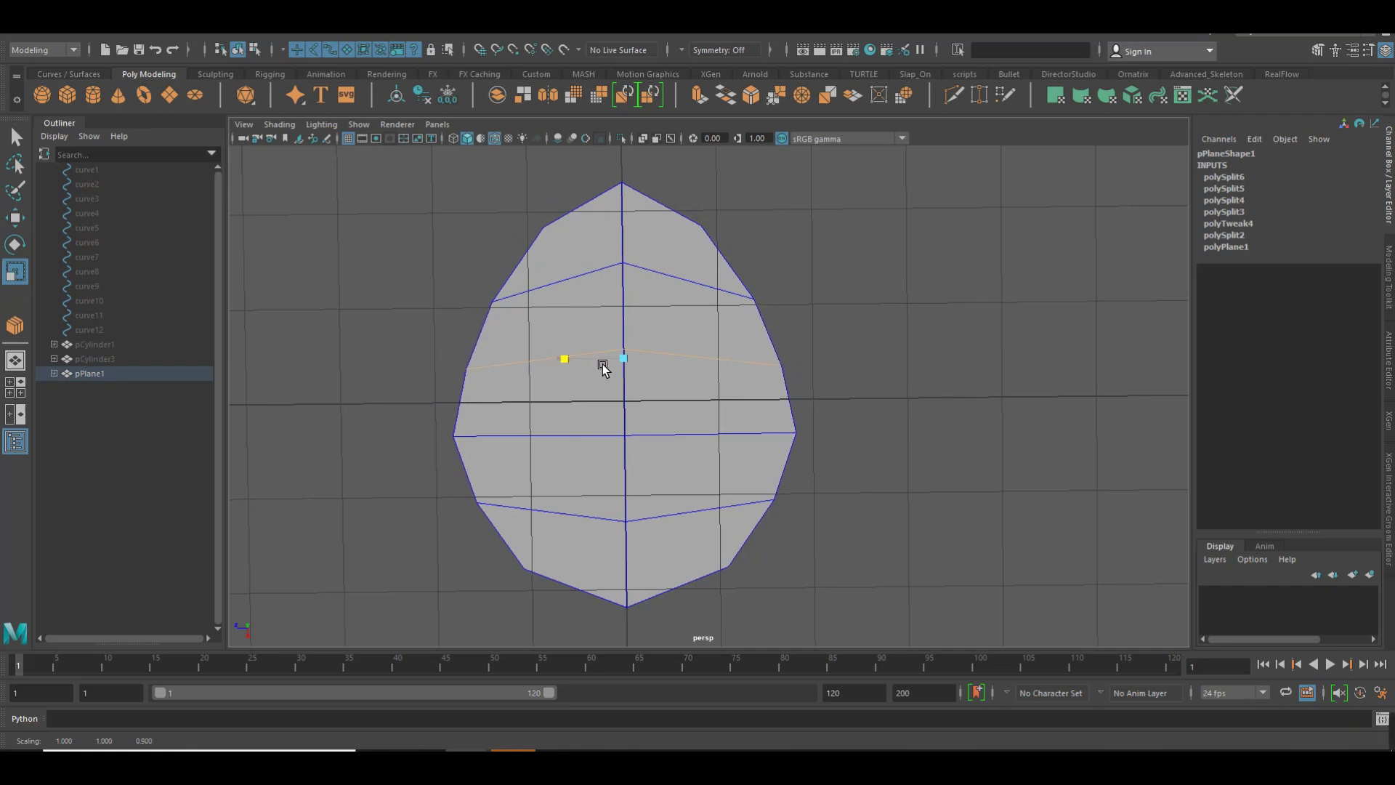
right_click_drag(659, 365, 715, 334)
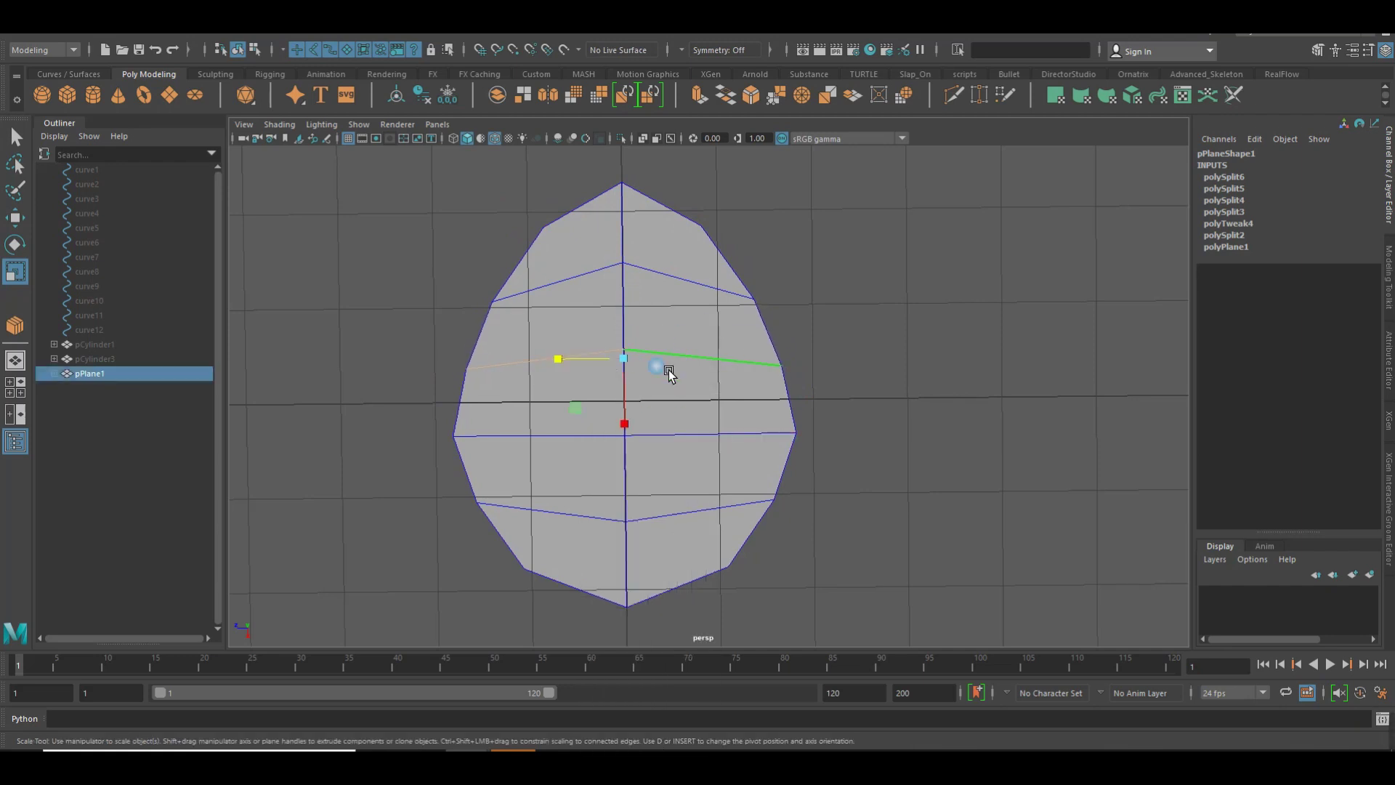
middle_click_drag(632, 465, 785, 412)
Narrow one edge loop slightly, then lift the leaf's central edge upward along Y in perspective
right_click_drag(717, 369, 704, 331)
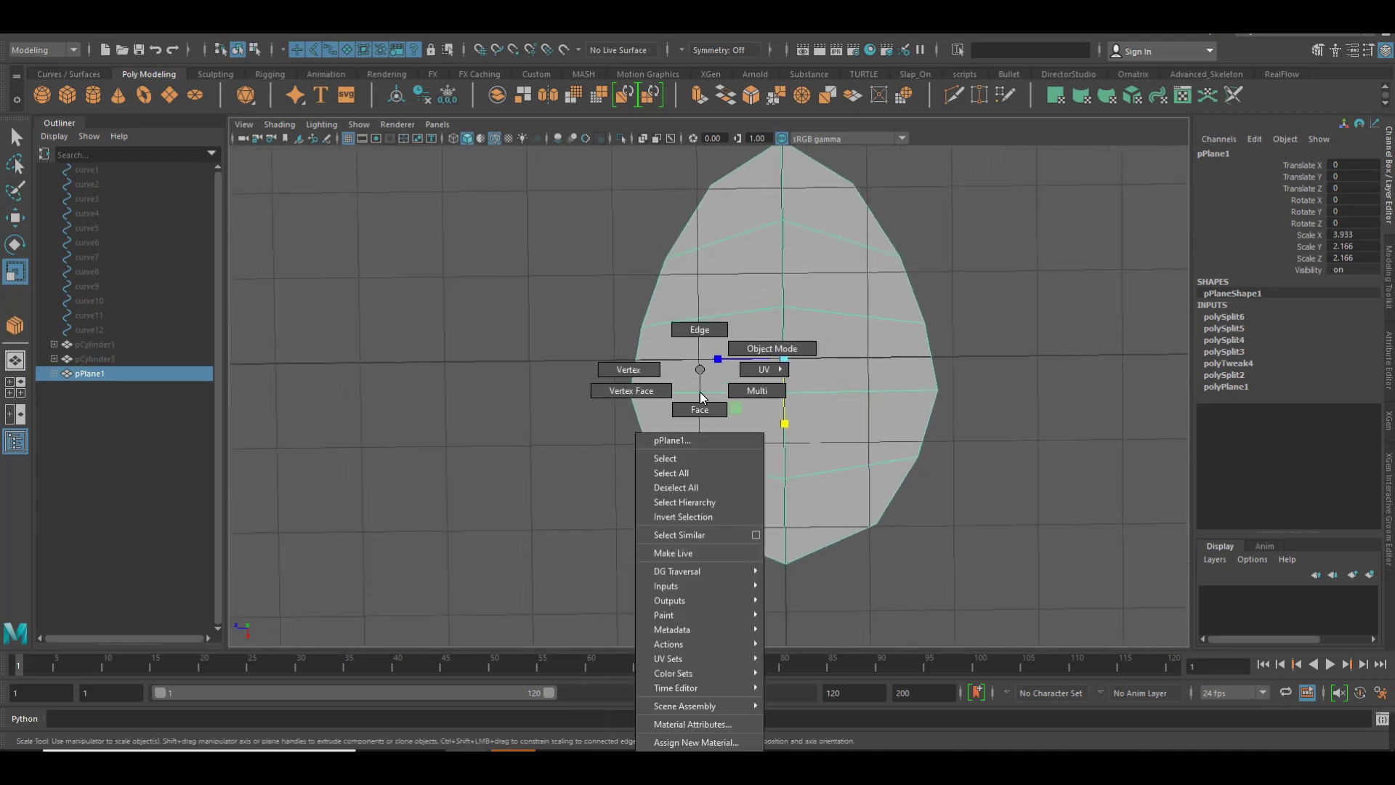
left_click_drag(719, 392, 747, 395)
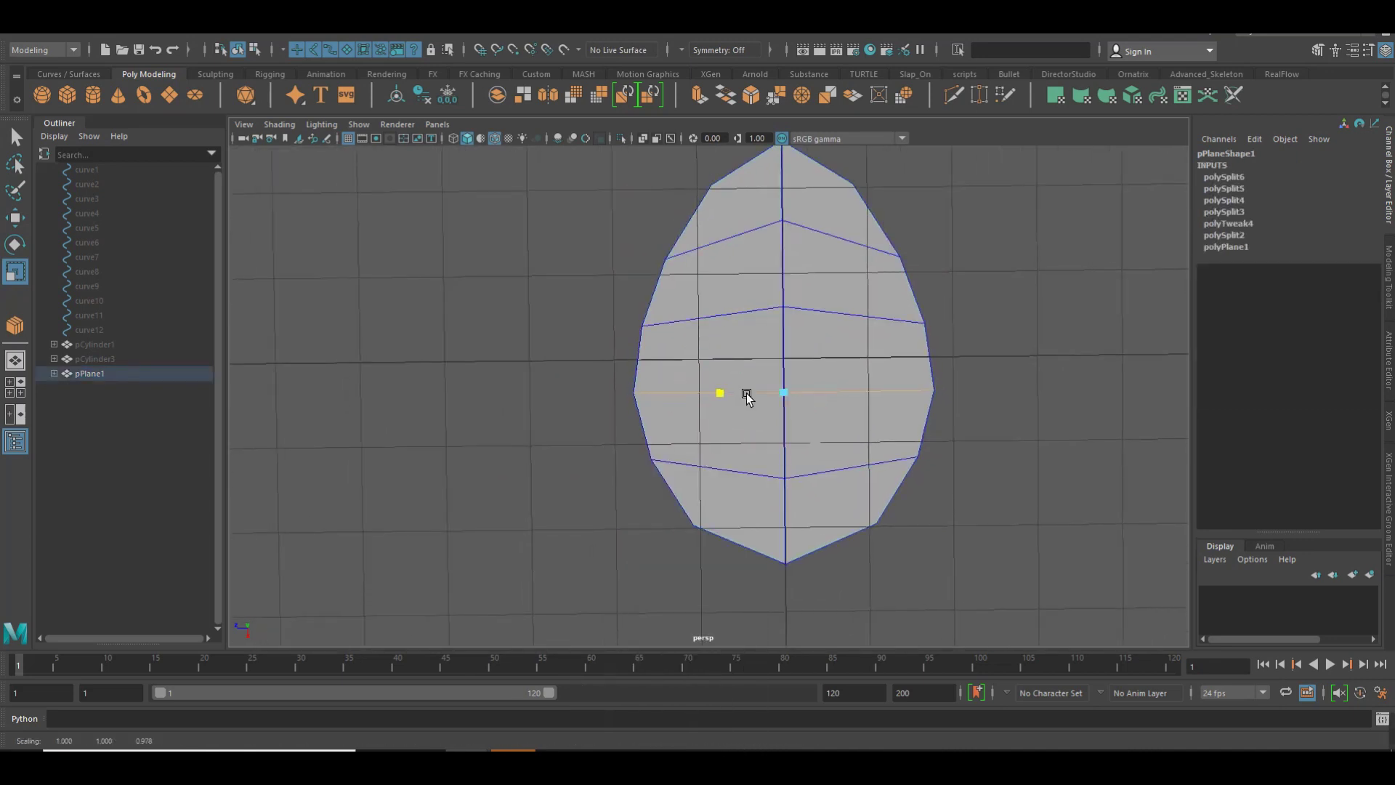
right_click_drag(868, 391, 832, 349, "alt")
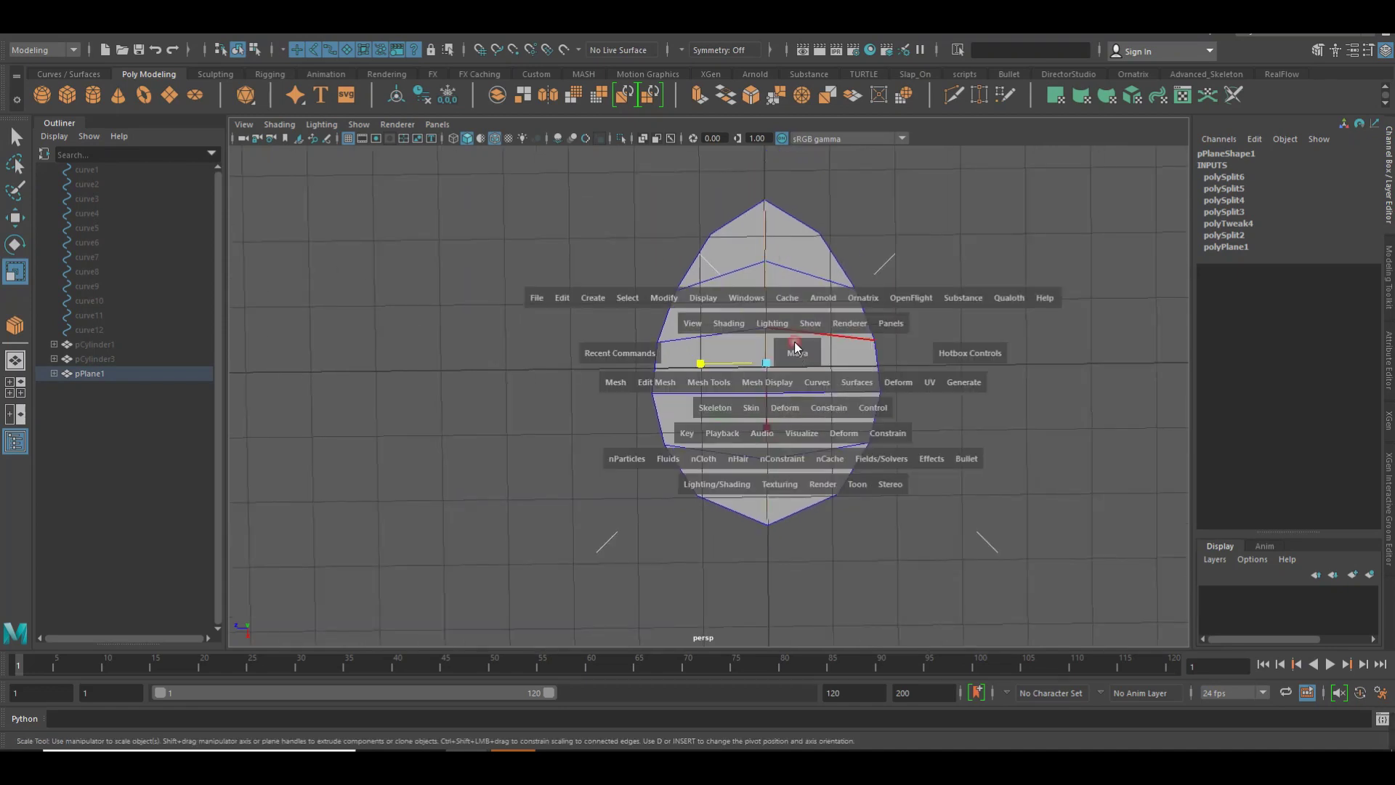
left_click(898, 380)
key("space")
mouse_move(770, 346)
left_mouse_down("alt")
mouse_move(838, 308)
mouse_move(829, 261)
mouse_move(643, 276)
mouse_move(778, 376)
mouse_move(915, 389)
left_mouse_up("alt")
key("w")
left_click_drag(802, 294, 810, 311)
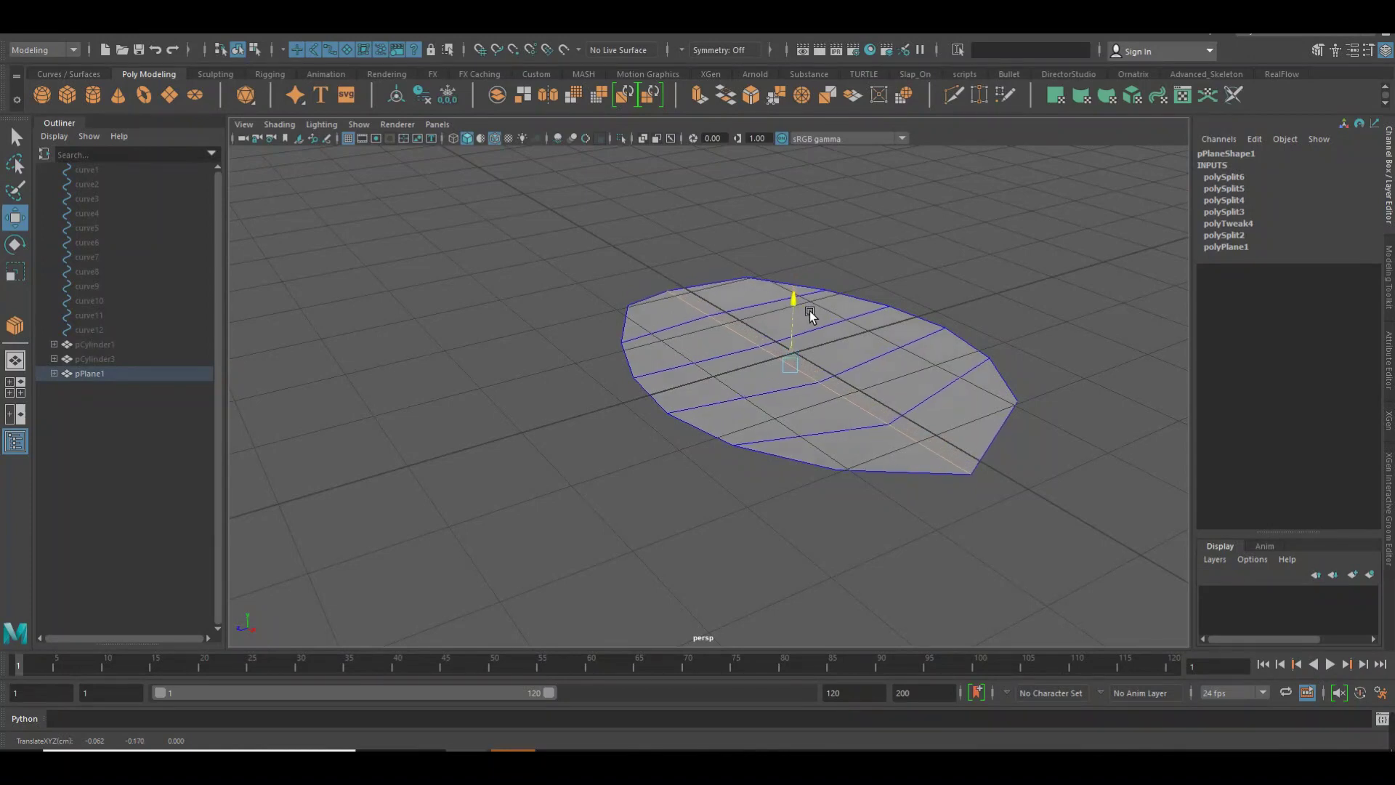
Orbit around the leaf and pull its top vertex upward
right_click_drag(817, 349, 901, 307)
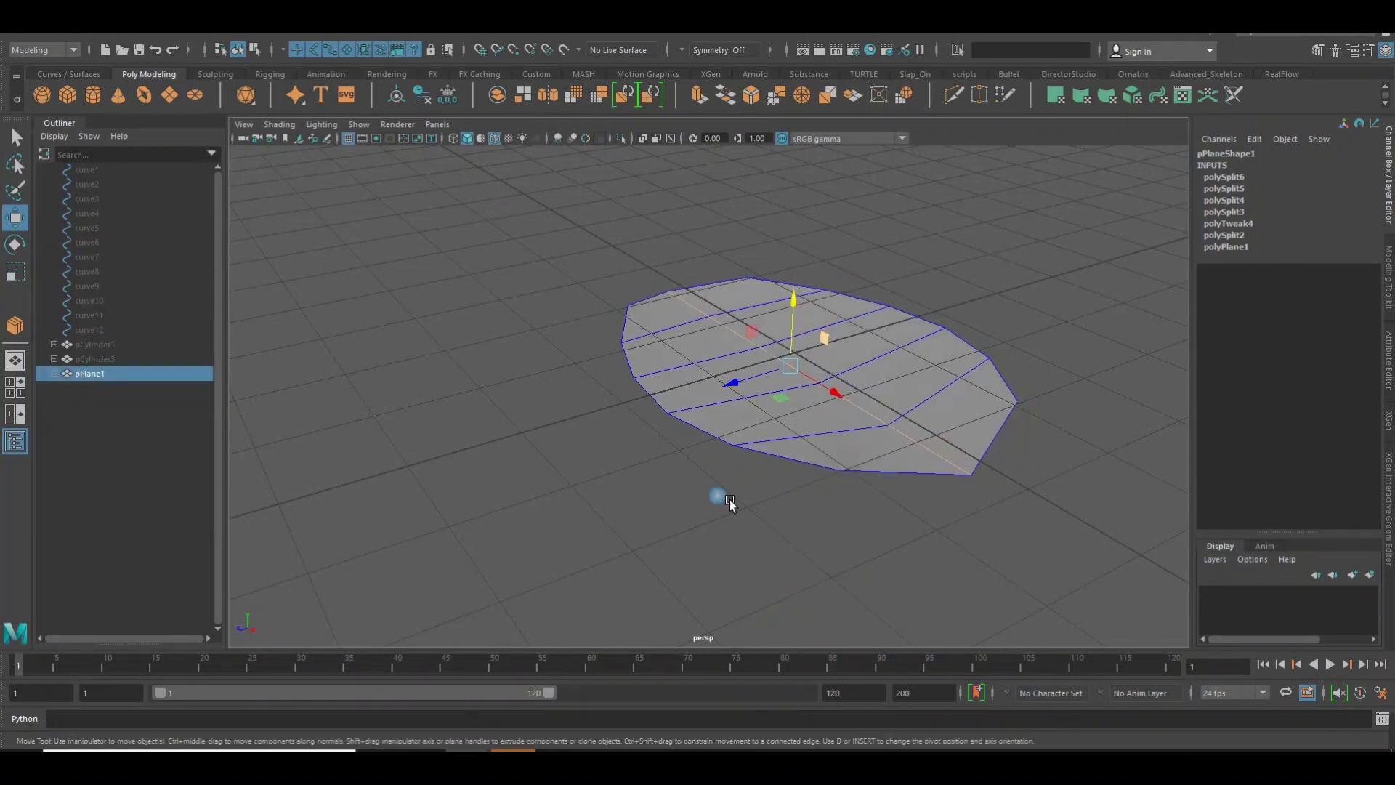
mouse_move(983, 439)
left_mouse_down("alt")
mouse_move(667, 446)
mouse_move(817, 462)
mouse_move(619, 466)
mouse_move(766, 473)
left_mouse_up("alt")
mouse_move(666, 381)
left_mouse_down("alt")
mouse_move(716, 405)
mouse_move(612, 357)
left_mouse_up("alt")
right_click_drag(676, 302, 657, 243)
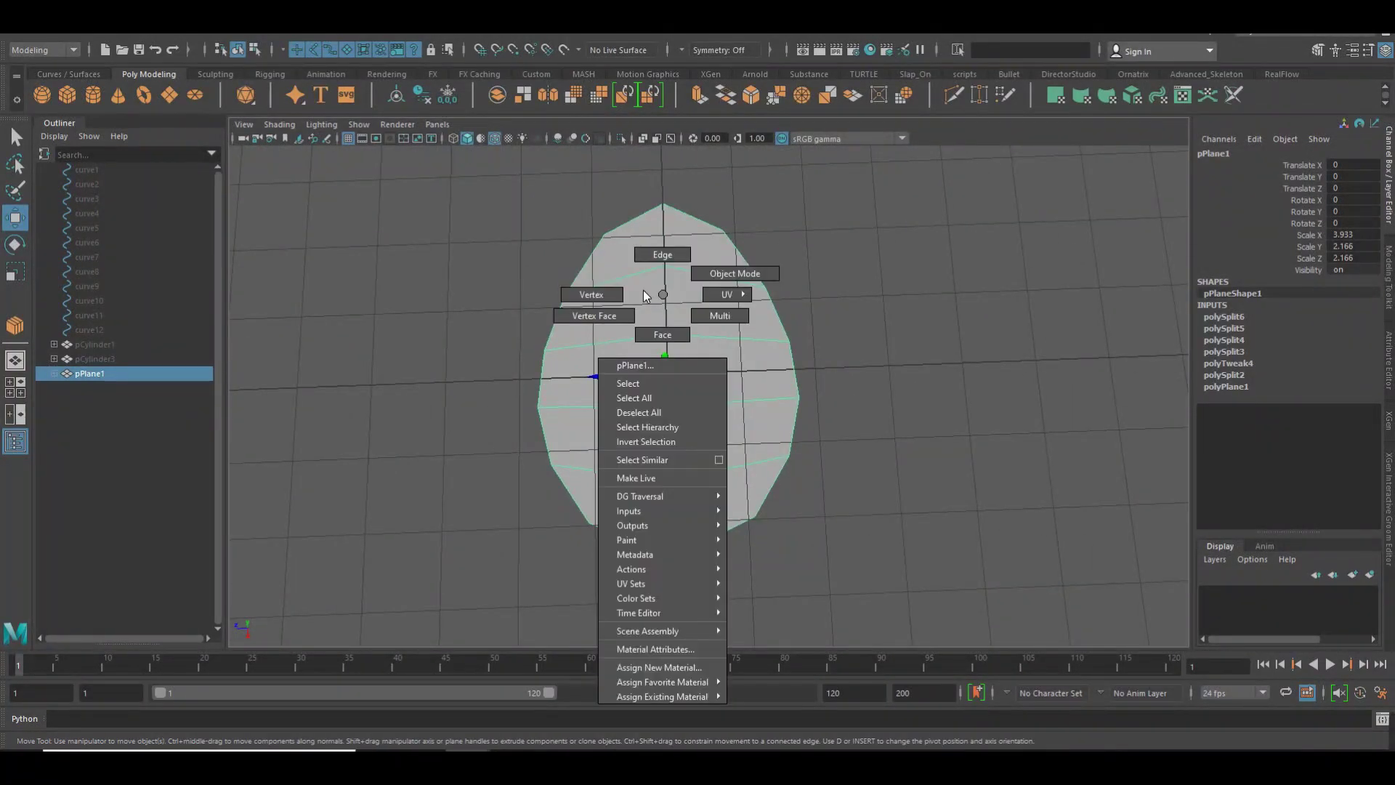
right_click_drag(611, 377, 616, 202, "alt")
left_click_drag(570, 213, 766, 294)
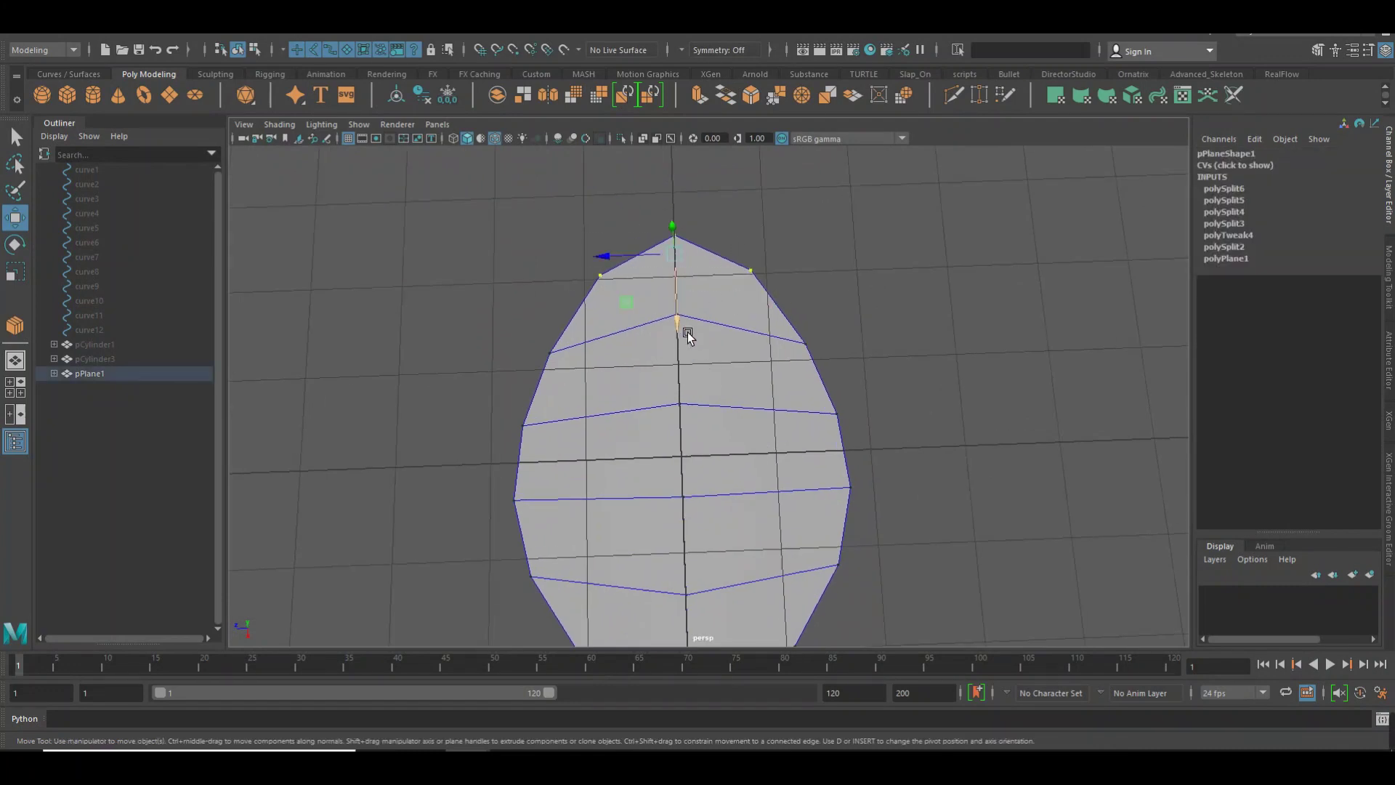
left_click_drag(687, 336, 692, 291)
Raise the middle edge loop and right edge segments to lift the leaf's centre
key("Down")
key("Down")
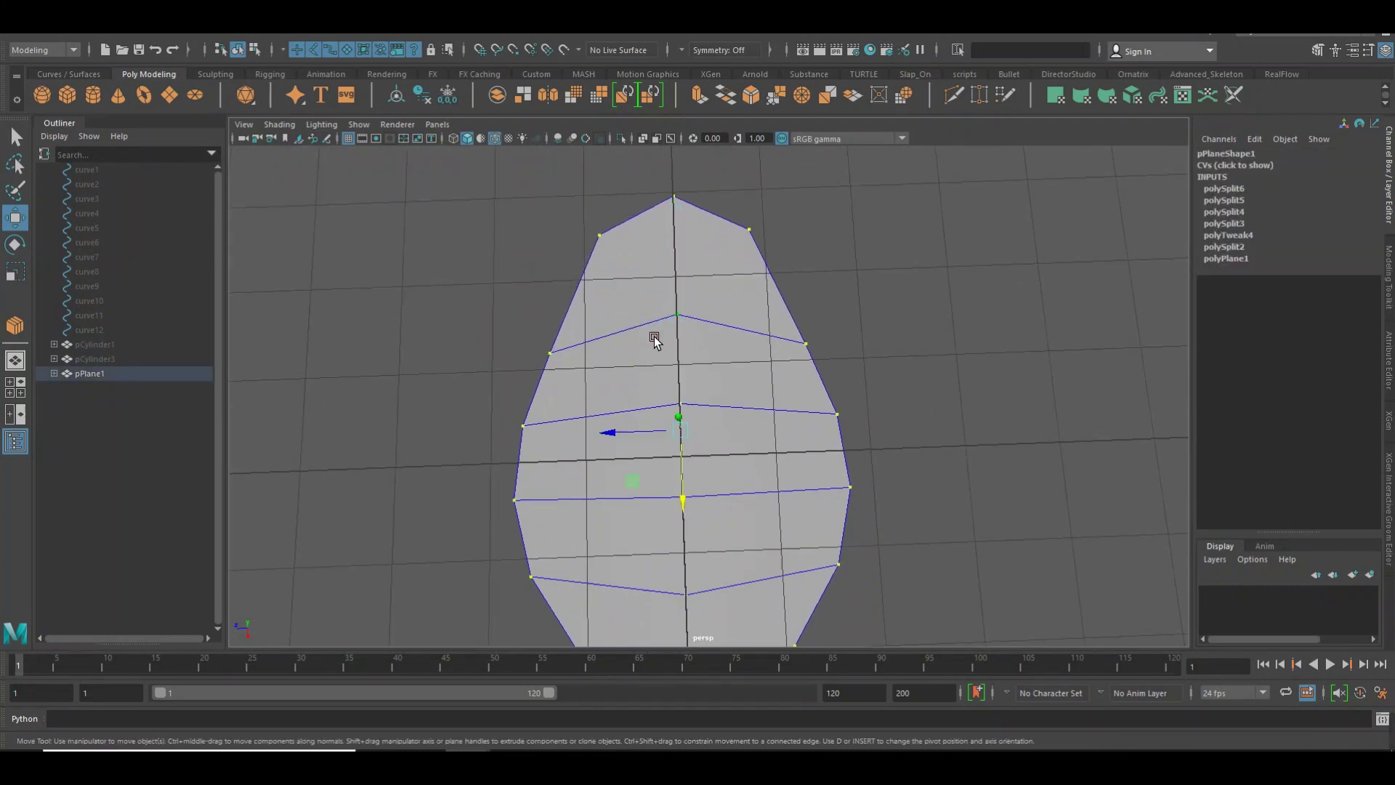
right_click_drag(654, 339, 656, 277)
left_click(649, 333)
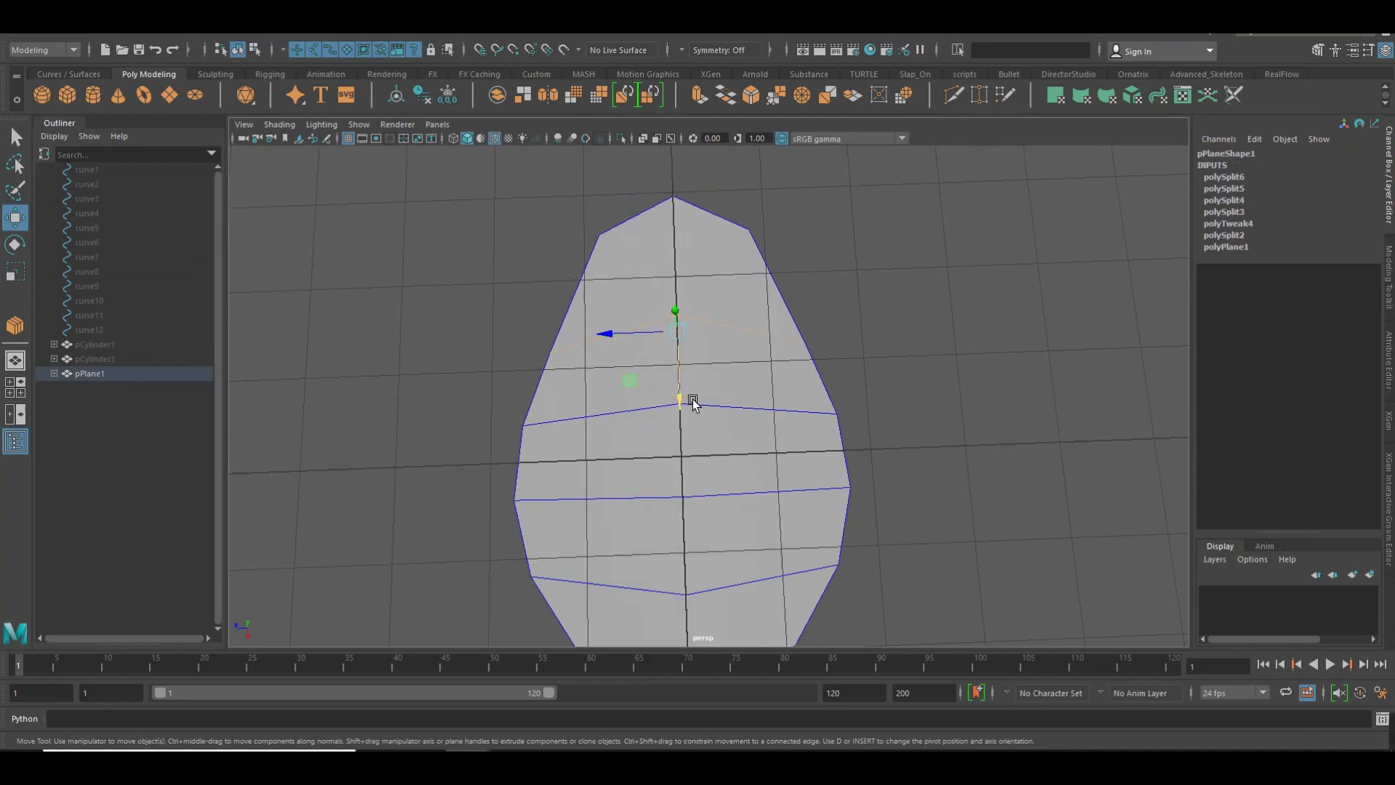
left_click_drag(693, 404, 701, 377)
left_click(759, 421)
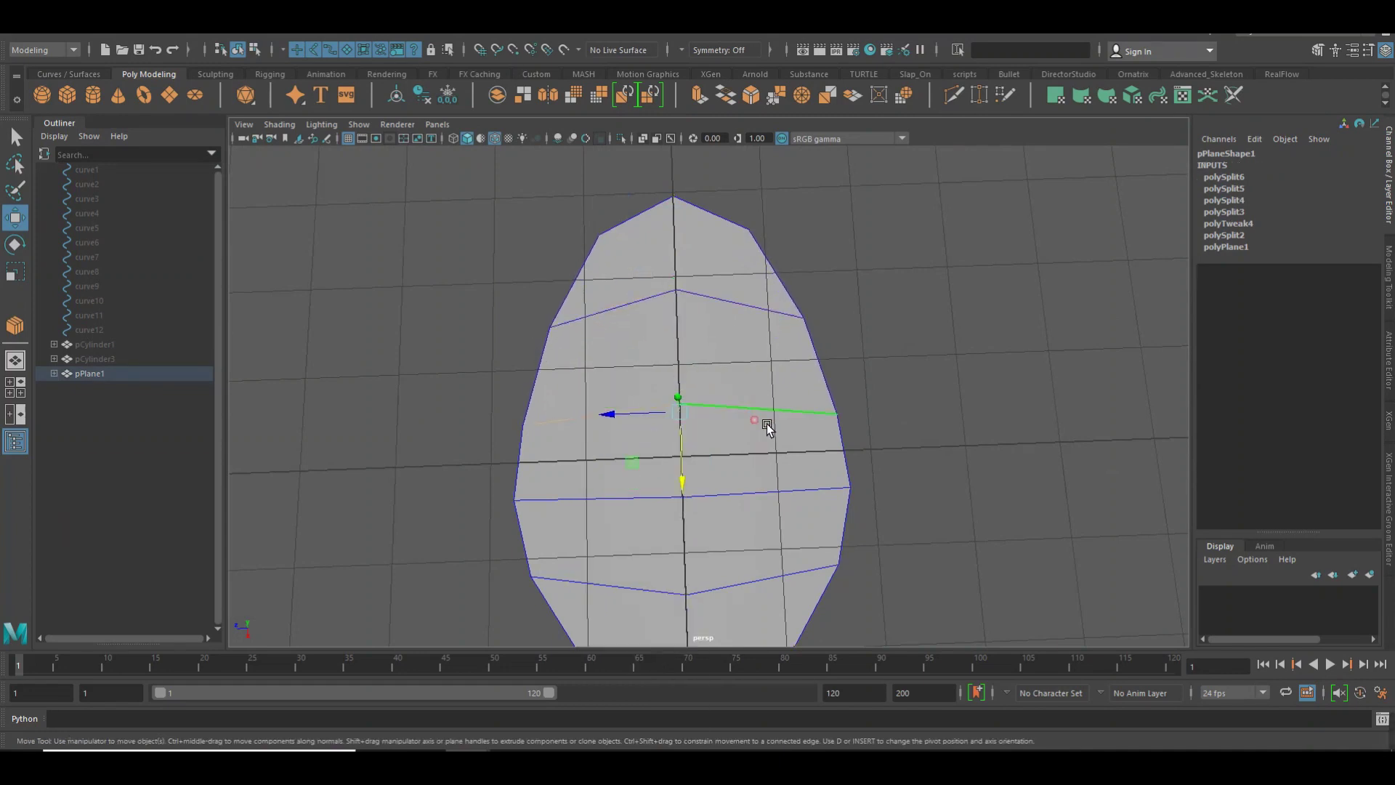
left_click_drag(698, 476, 699, 464)
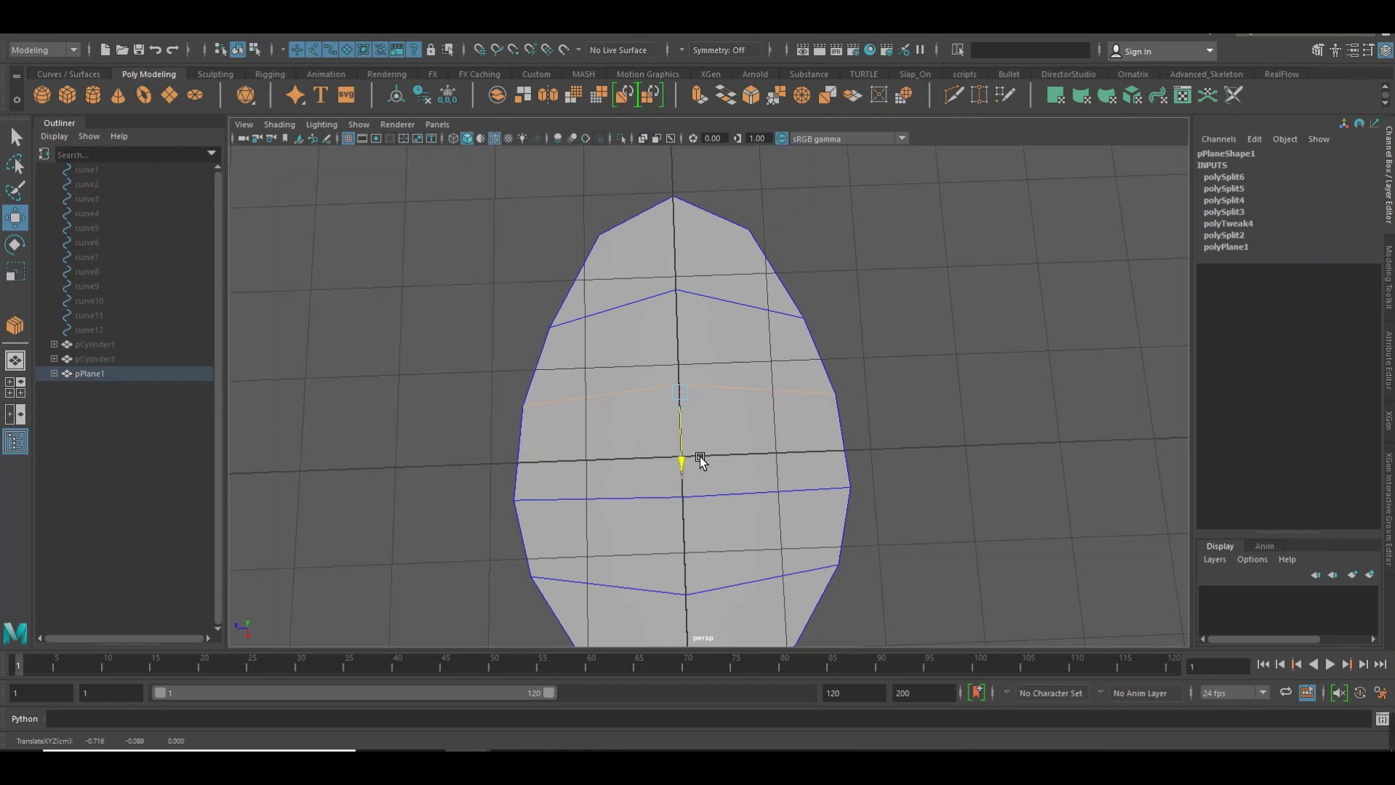
Clear the edge selection, tilt to a perspective view and select the leaf plane
scroll(908, 422, "down", 3)
left_click(763, 321)
scroll(648, 312, "down", 2)
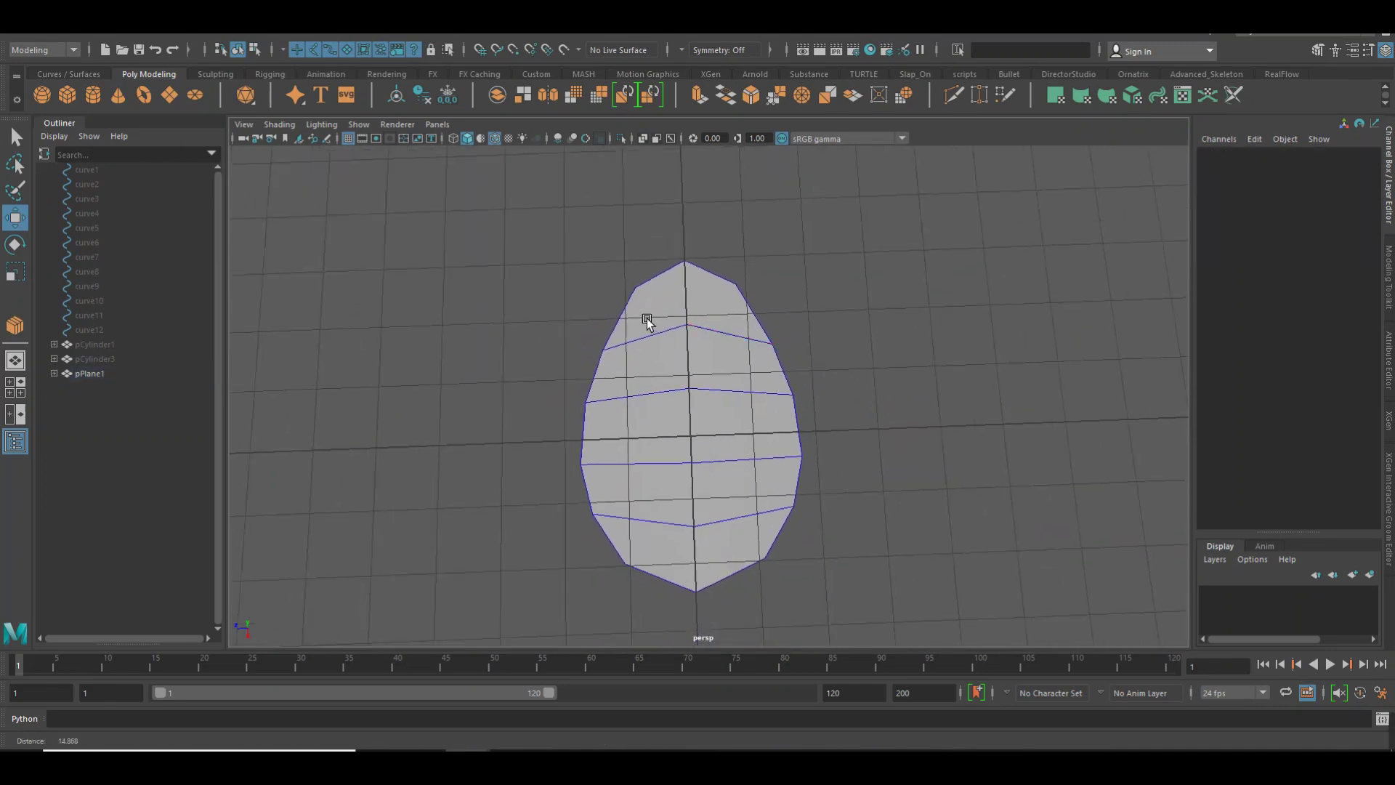
mouse_move(696, 273)
left_mouse_down("alt")
mouse_move(794, 374)
mouse_move(931, 352)
mouse_move(635, 450)
mouse_move(776, 414)
left_mouse_up("alt")
left_click(702, 433)
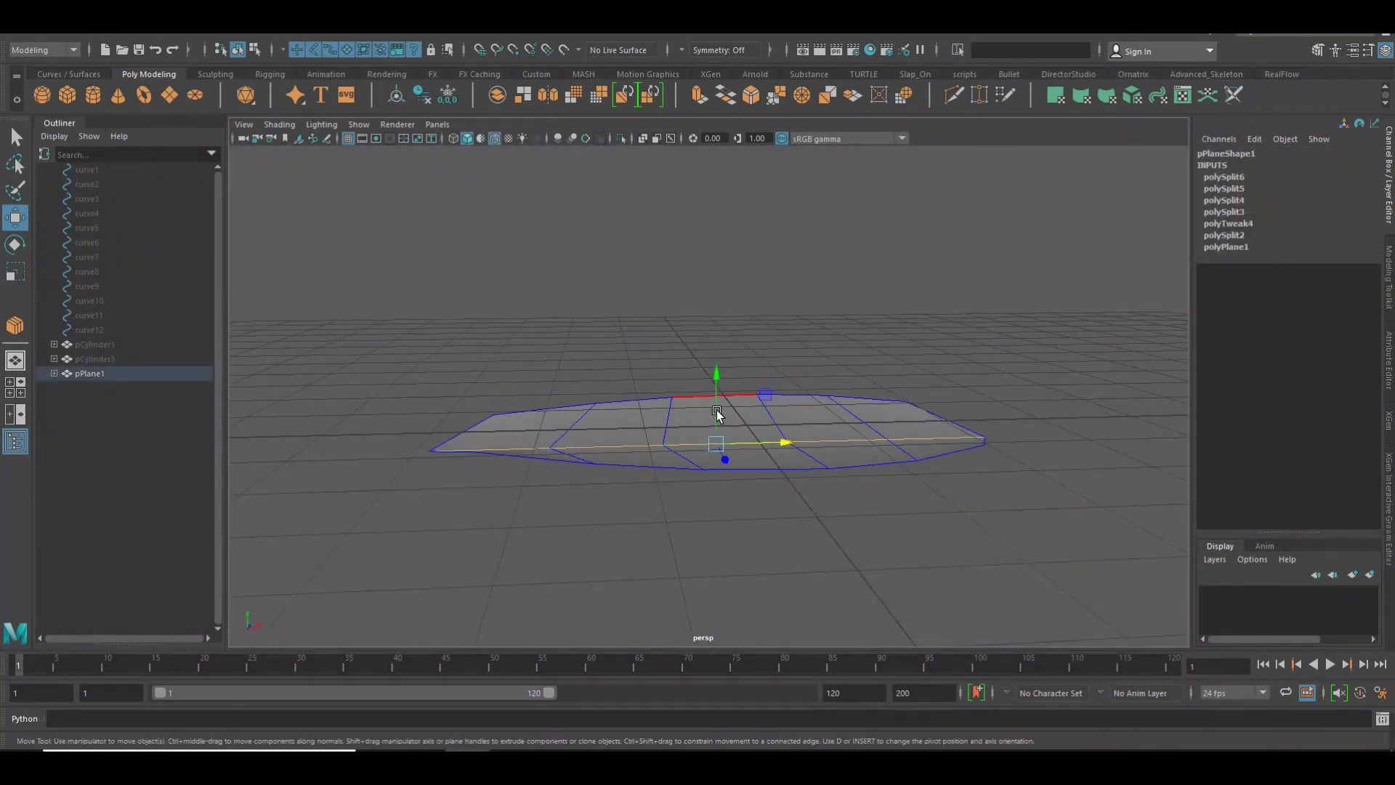
Turn the view so the leaf stands upright and pull its tip vertex up and left
mouse_move(724, 413)
left_mouse_down("alt")
mouse_move(638, 455)
mouse_move(718, 486)
left_mouse_up("alt")
scroll(718, 487, "up", 3)
scroll(717, 486, "up", 1)
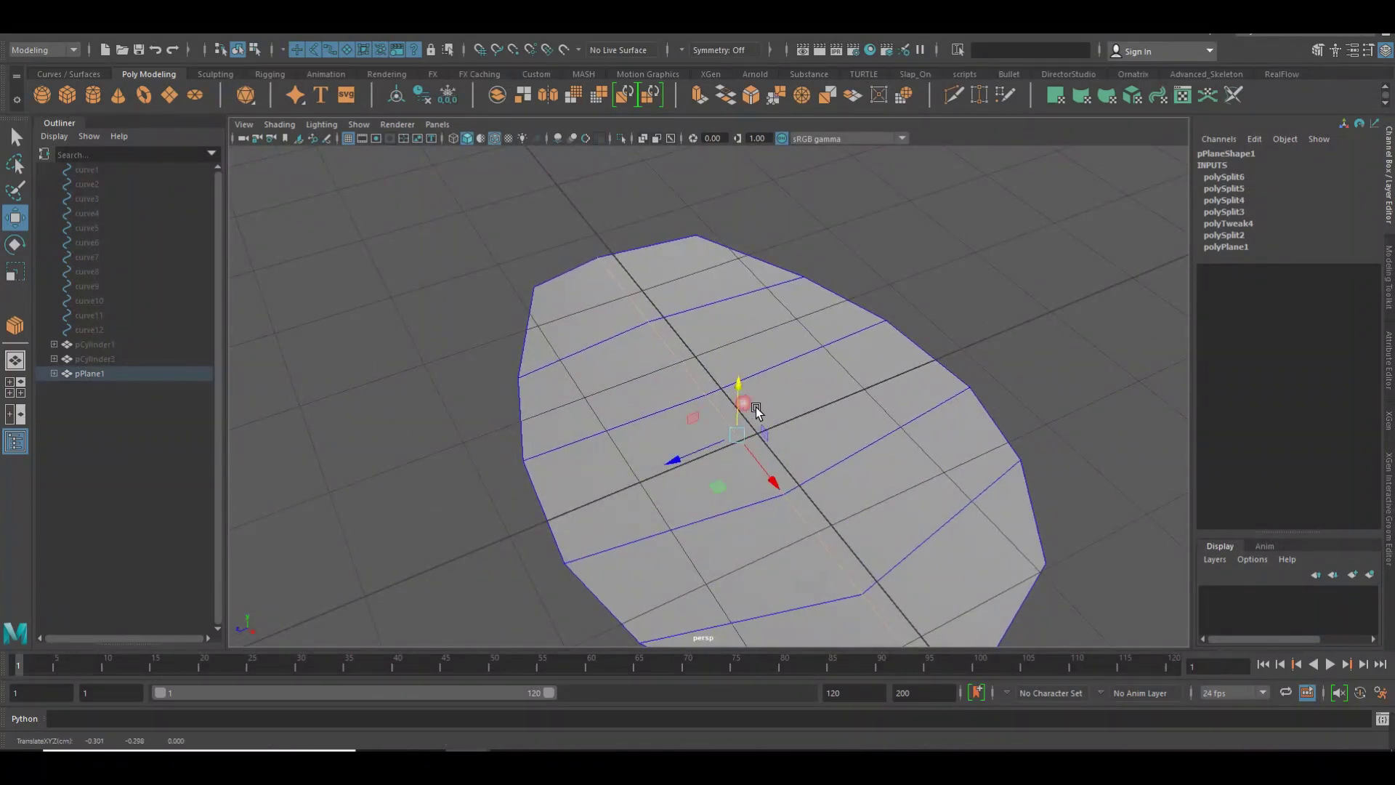
scroll(859, 424, "down", 2)
left_click_drag(859, 423, 769, 473, "alt")
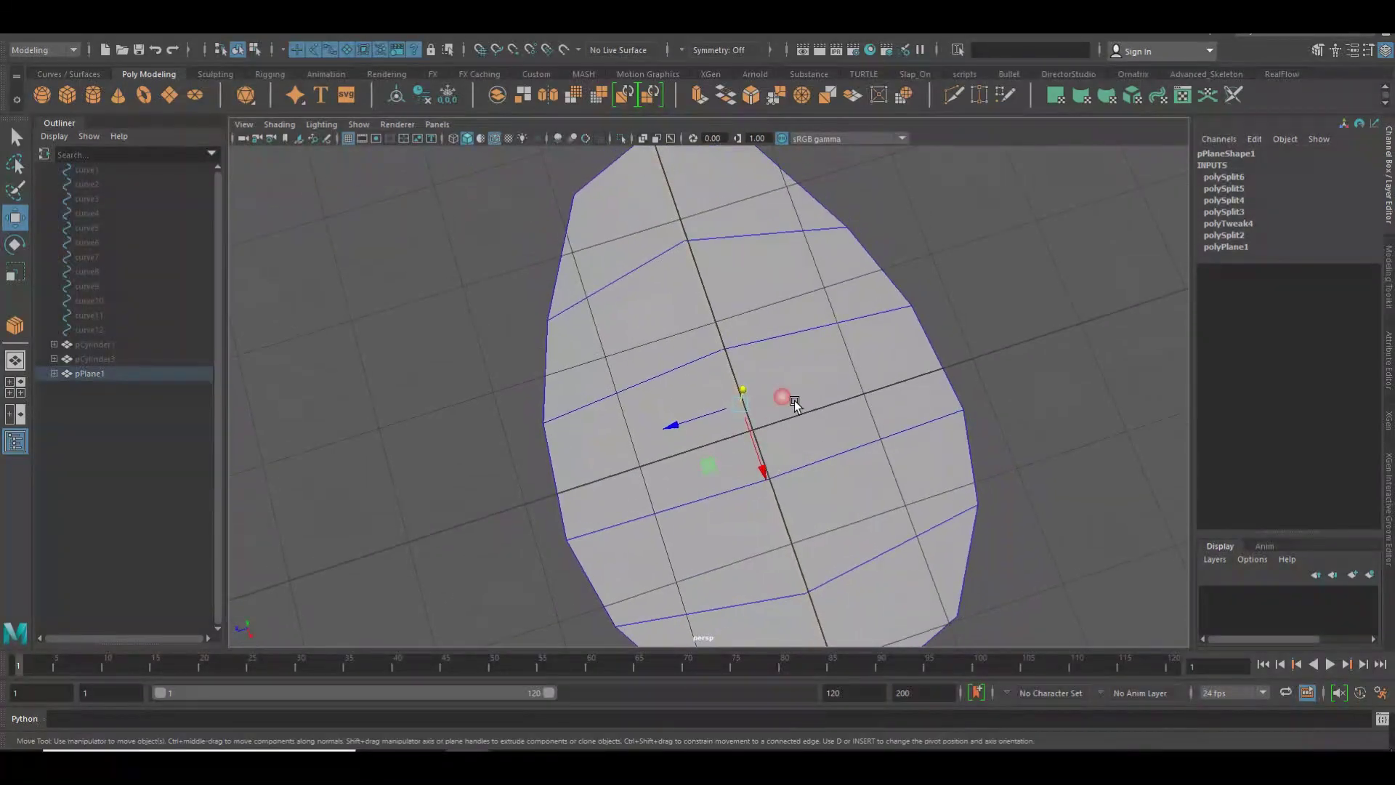
scroll(664, 270, "up", 2)
right_click_drag(665, 270, 642, 206)
middle_click_drag(669, 262, 657, 240)
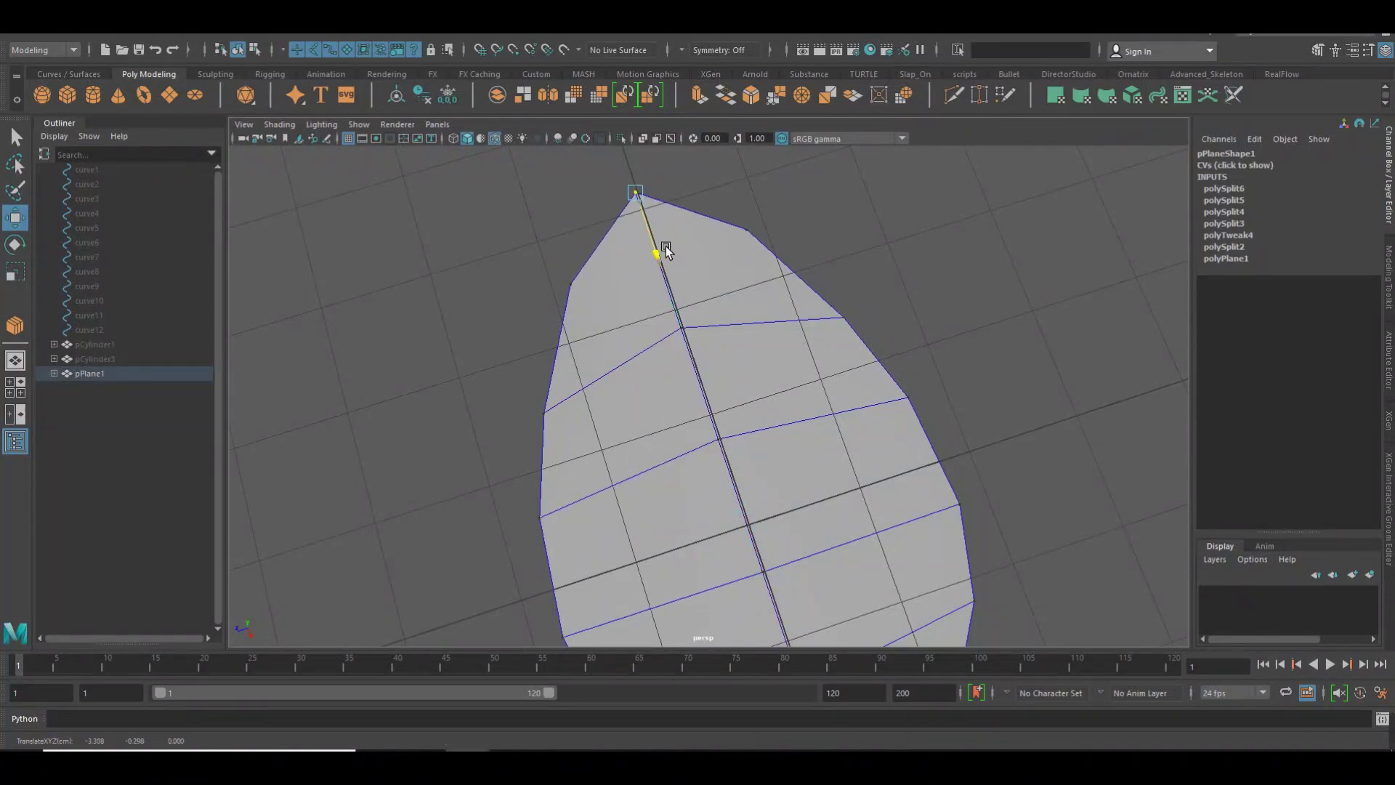
Push the tip vertex further up and left, then orbit closer and deselect
mouse_move(709, 242)
left_mouse_down("alt")
mouse_move(630, 250)
mouse_move(686, 292)
left_mouse_up("alt")
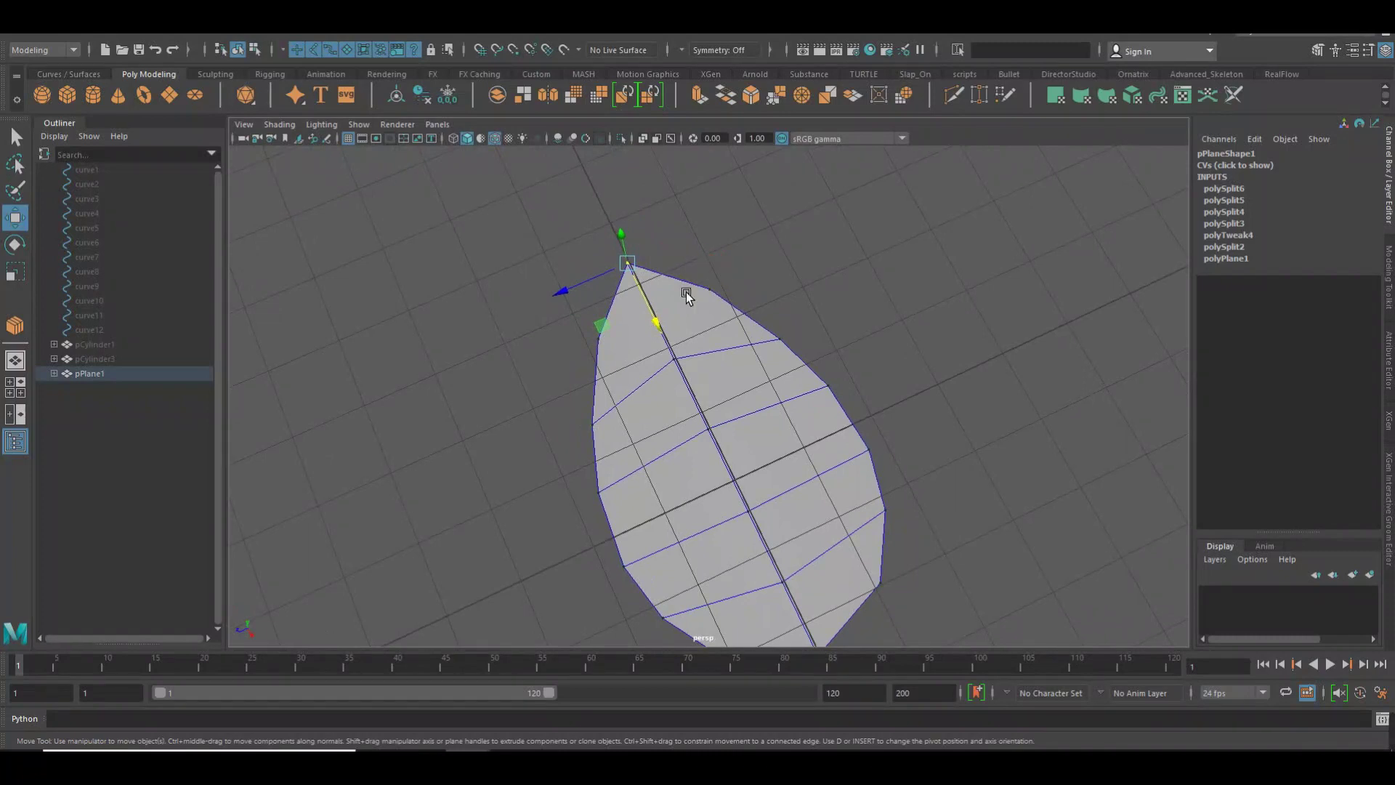
middle_click_drag(665, 327, 659, 317)
mouse_move(660, 317)
left_mouse_down("alt")
mouse_move(794, 321)
mouse_move(872, 239)
mouse_move(891, 265)
left_mouse_up("alt")
mouse_move(891, 264)
right_mouse_down("alt")
mouse_move(665, 362)
mouse_move(996, 363)
right_mouse_up("alt")
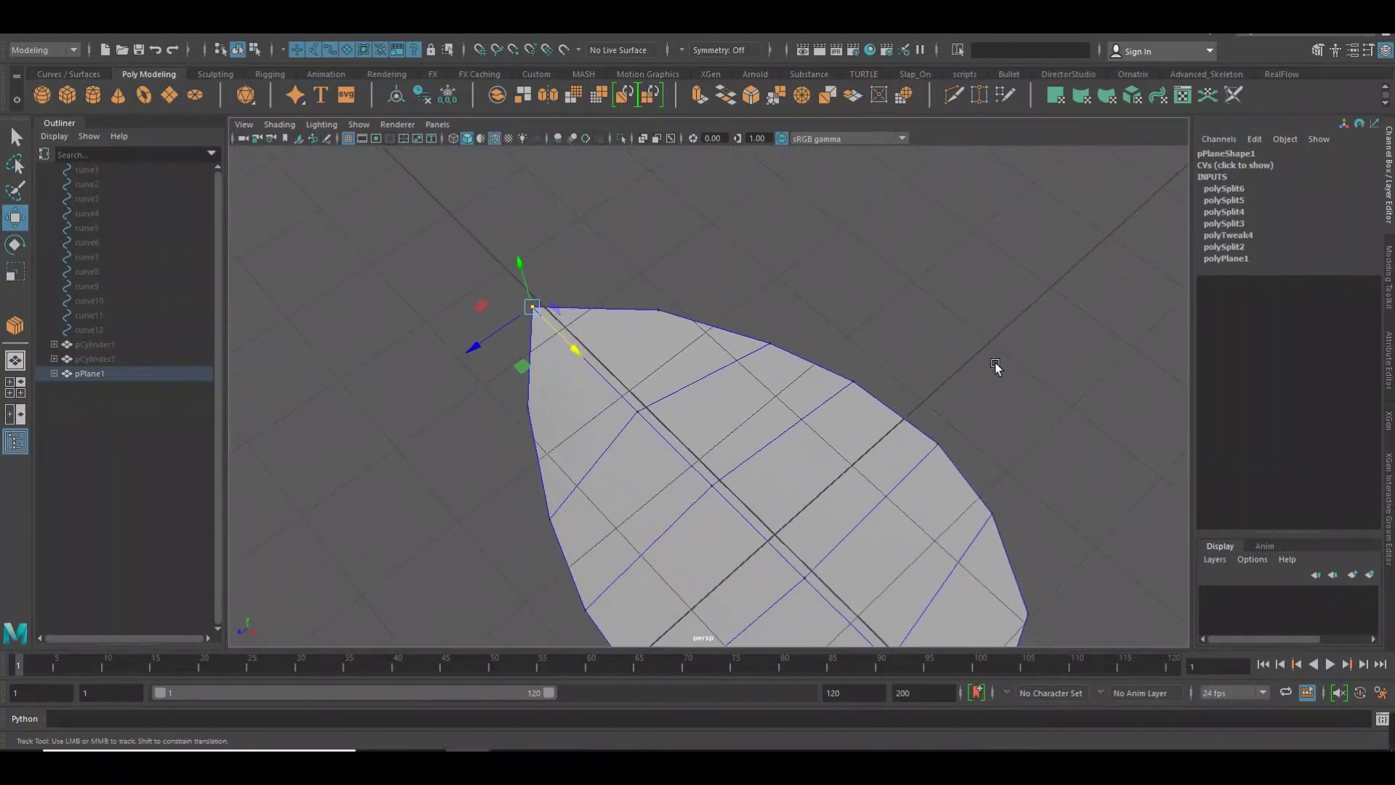
left_click(845, 311)
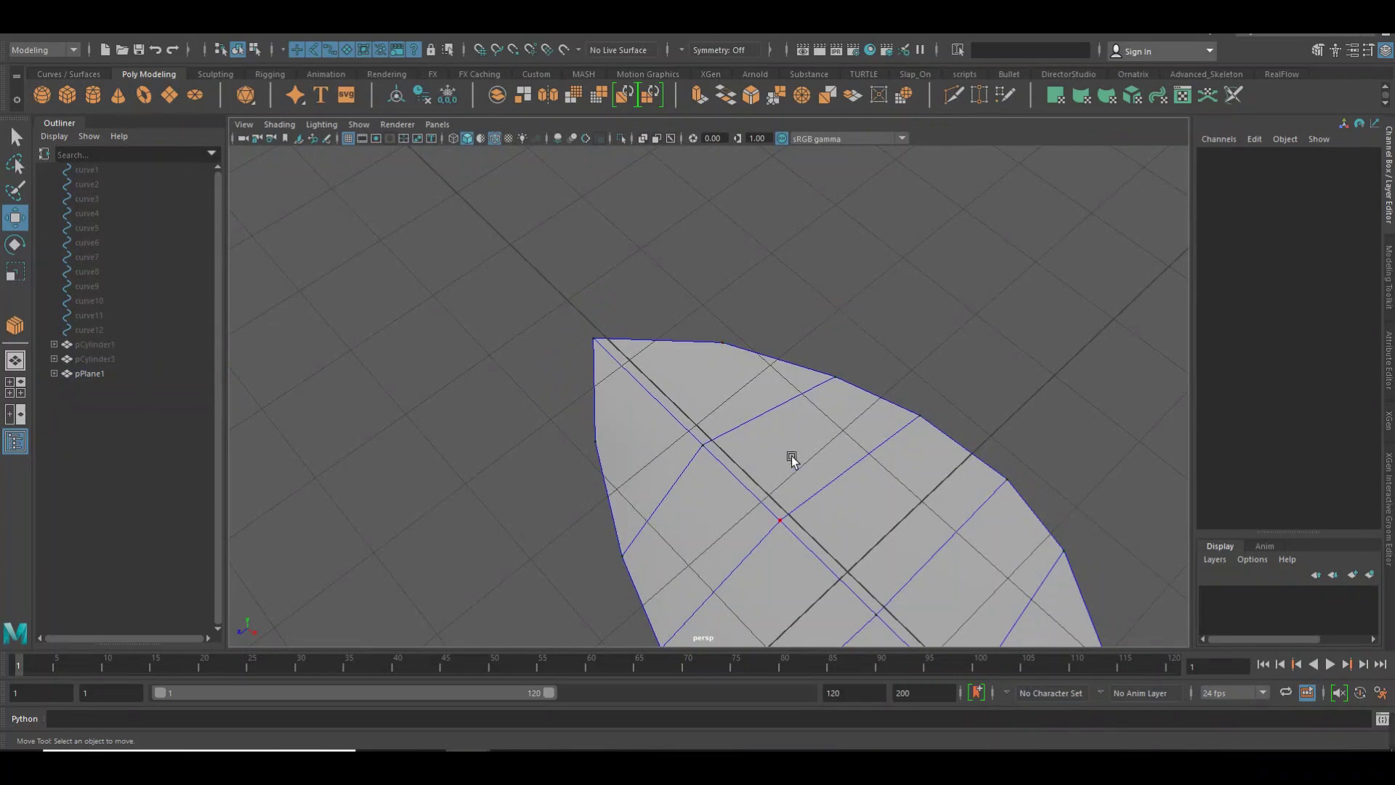
Select two border edges, try Connect and undo it, then Multi-Cut new edges across the tip
left_click(763, 355)
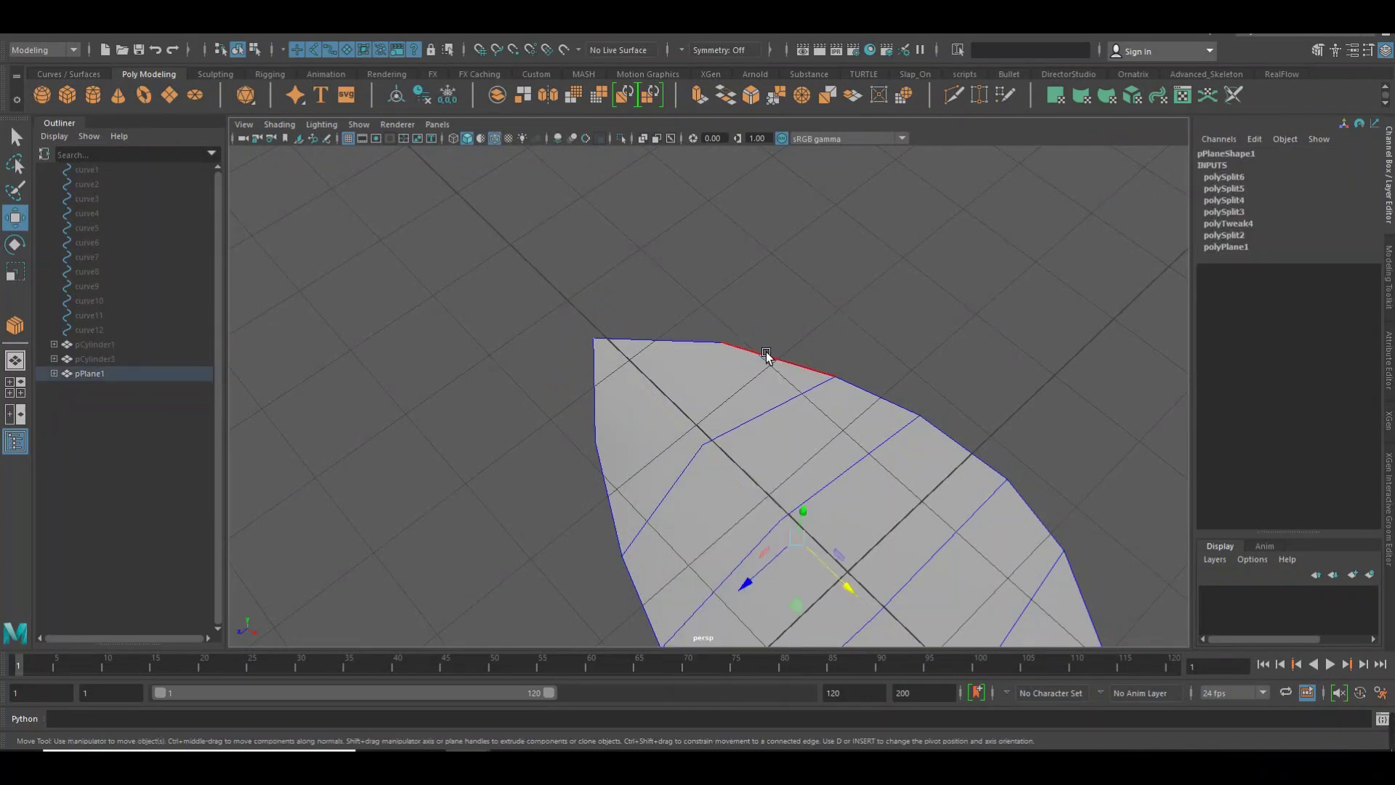
left_click(617, 473, "shift")
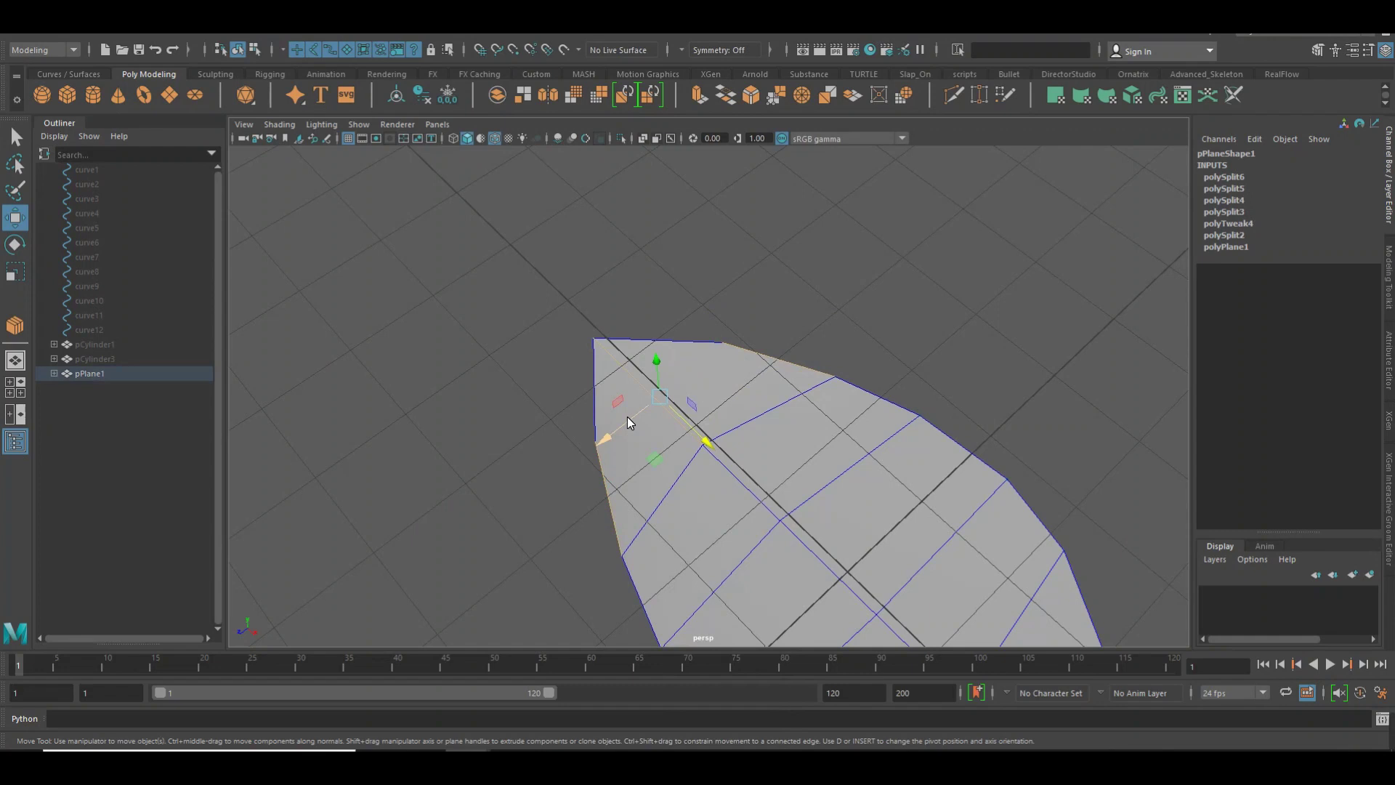
right_click_drag(627, 416, 634, 670, "shift")
left_click(634, 669)
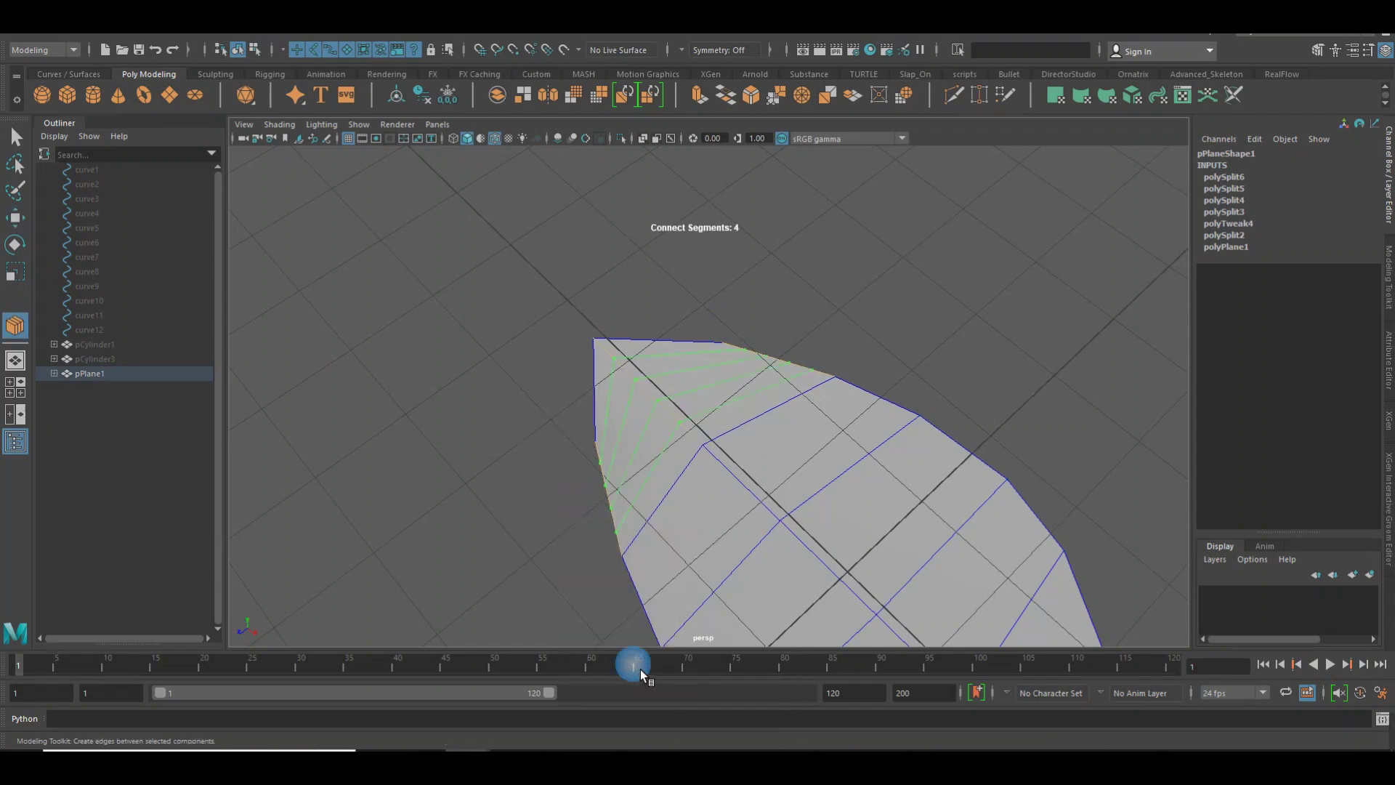
left_click(666, 585)
key("w")
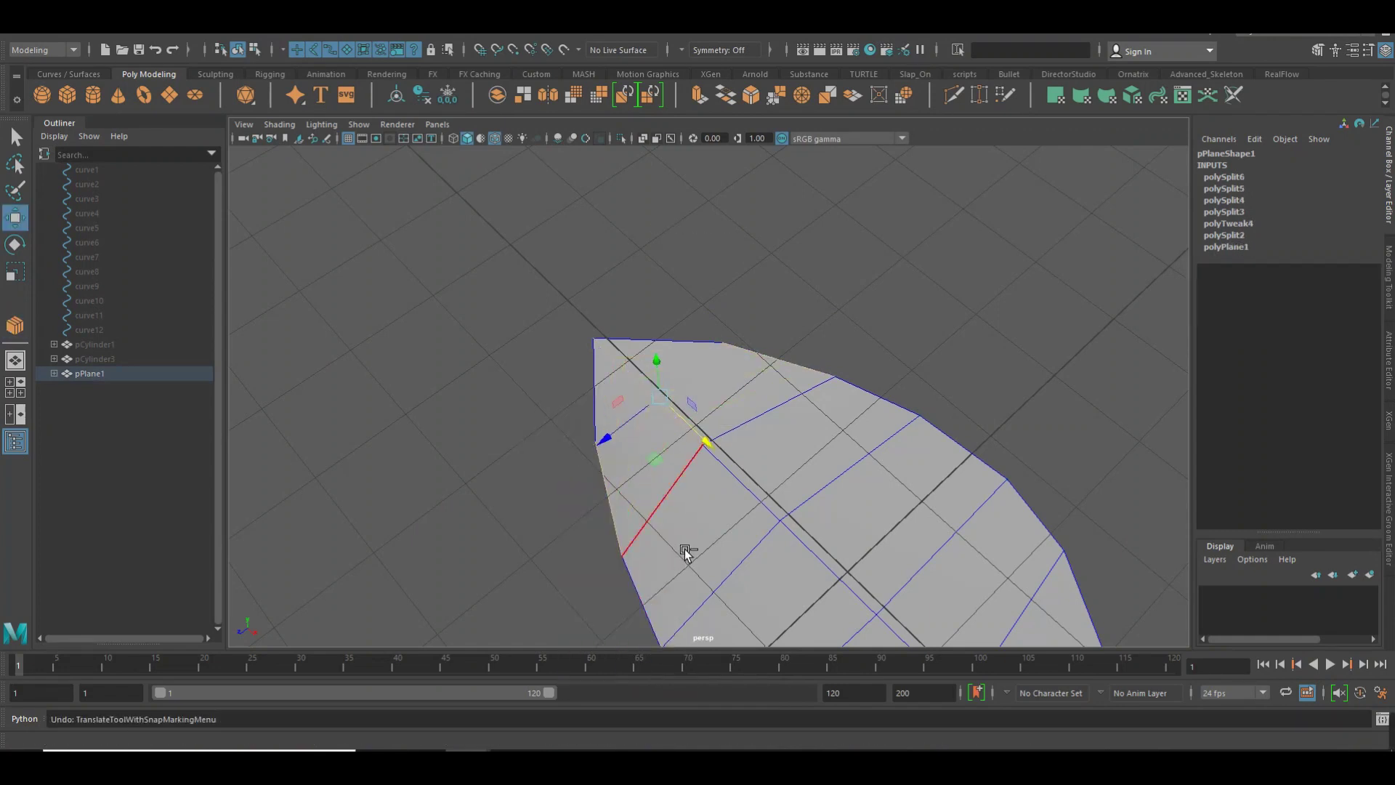
right_click_drag(744, 446, 785, 383, "shift")
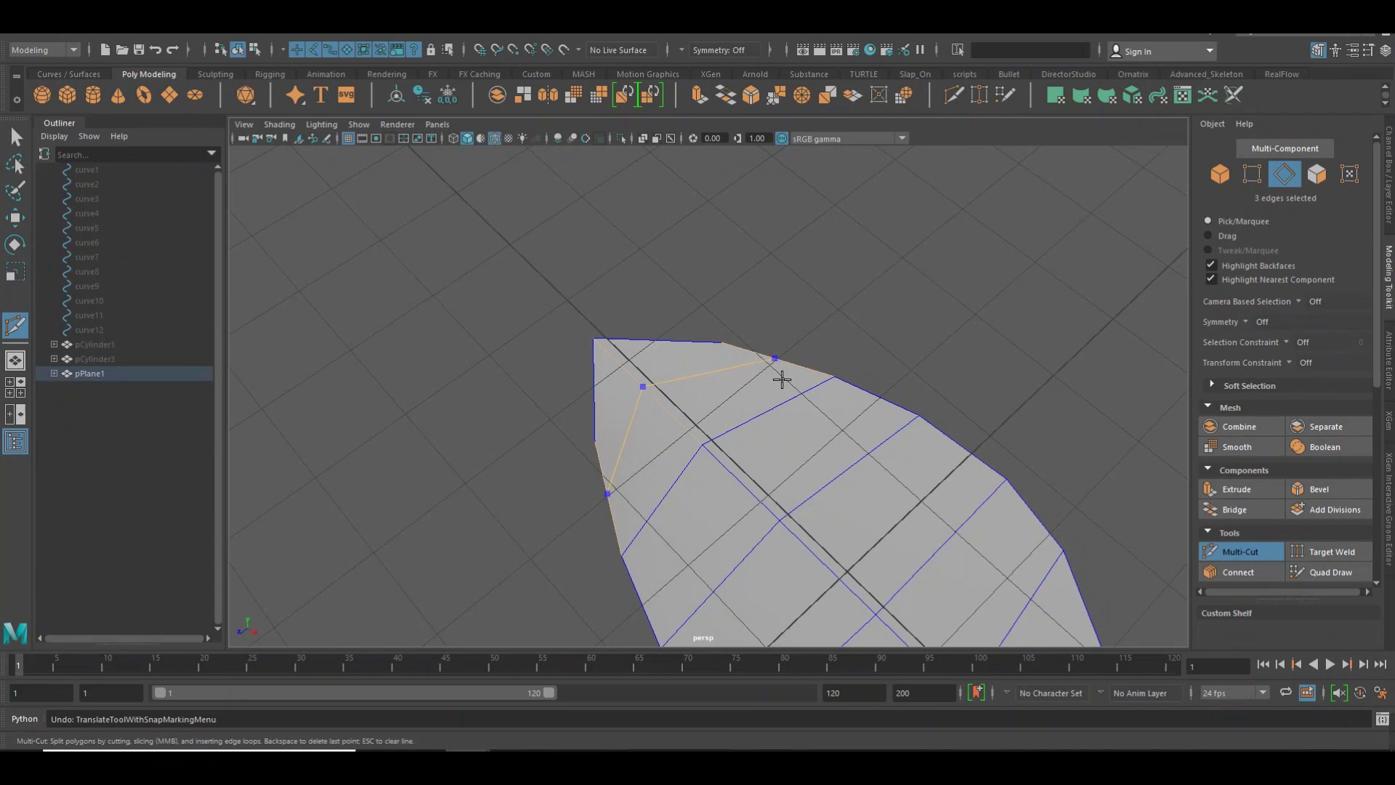
key("Return")
Nudge a vertex near the tip up and left, then pull back to view the whole leaf
key("w")
right_click_drag(640, 394, 603, 382)
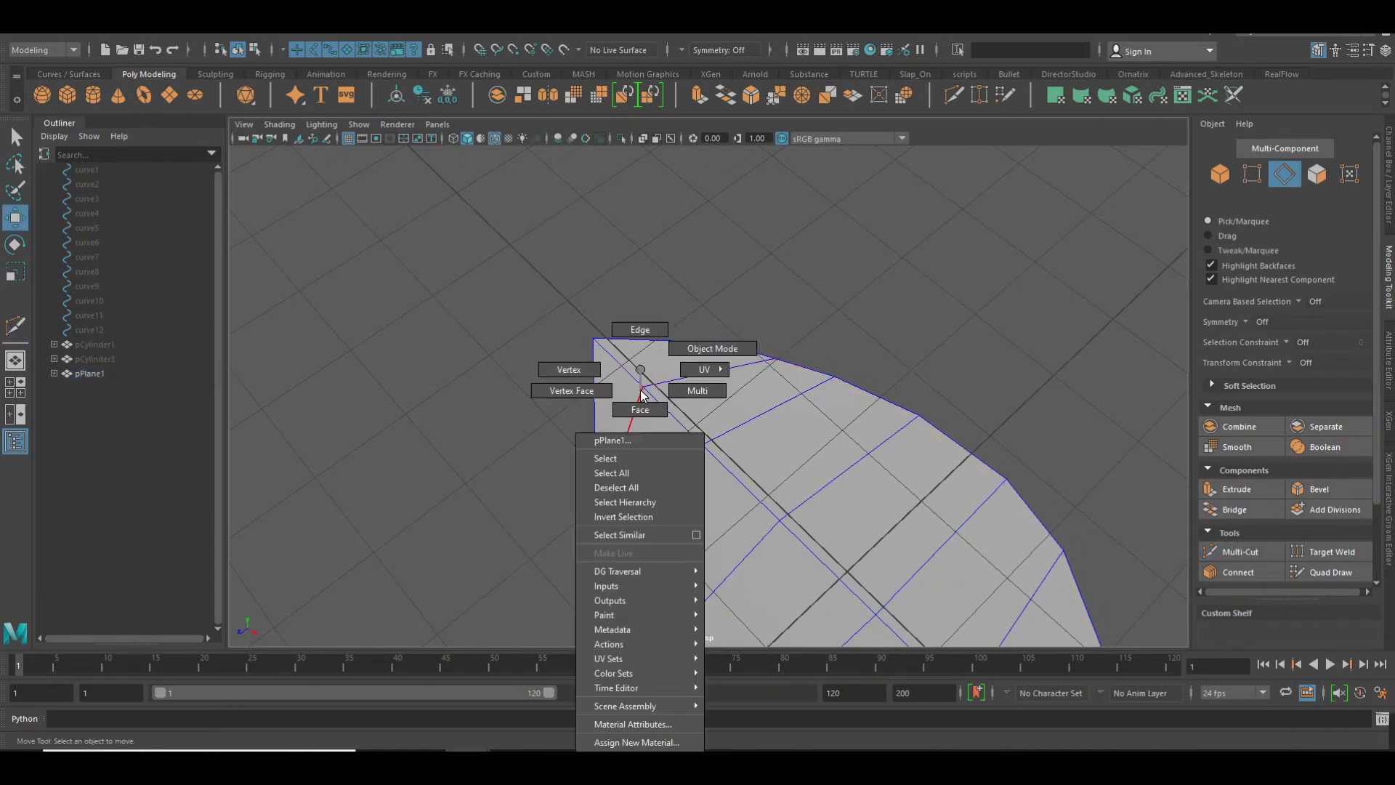
left_click(653, 387)
middle_click_drag(690, 427, 680, 421)
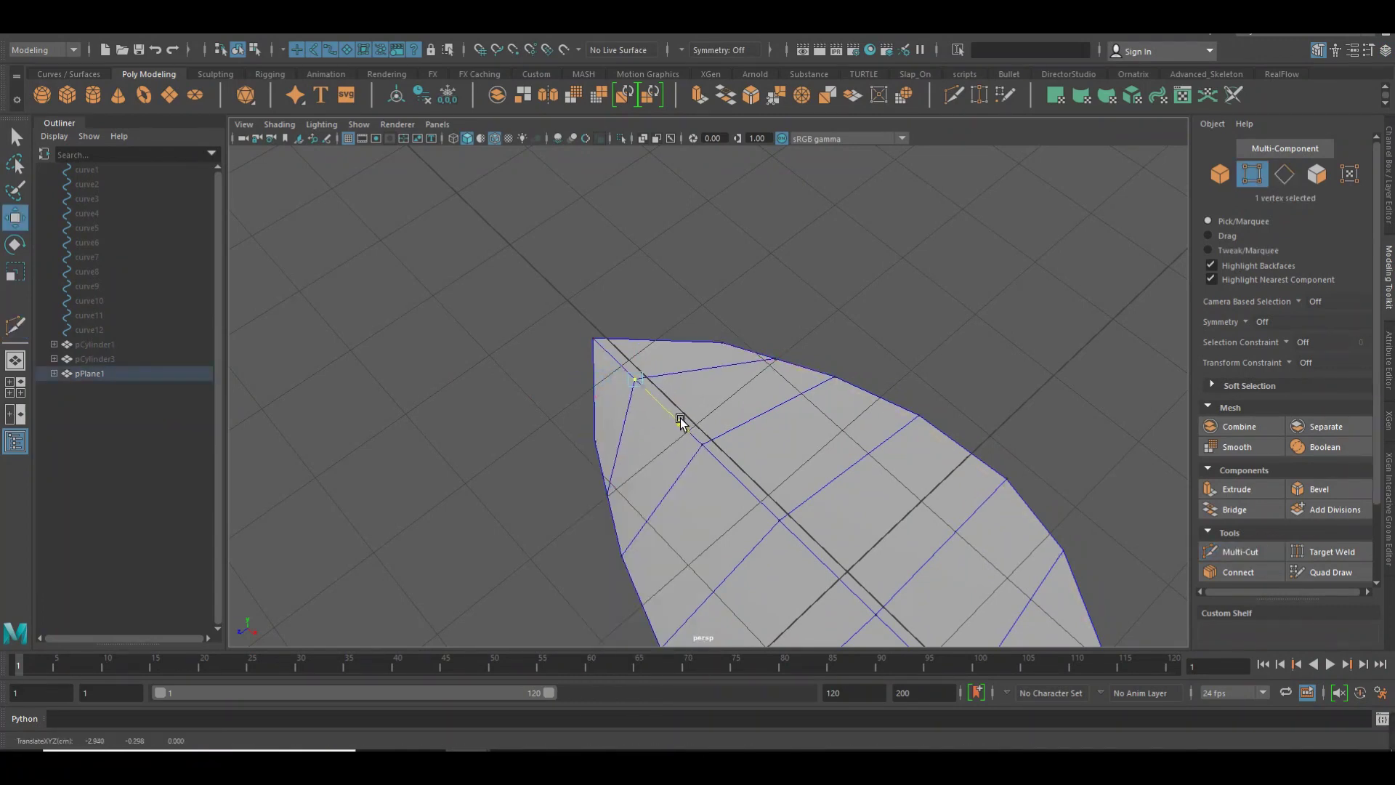
left_click_drag(692, 419, 872, 318, "alt")
right_click_drag(872, 317, 804, 348, "alt")
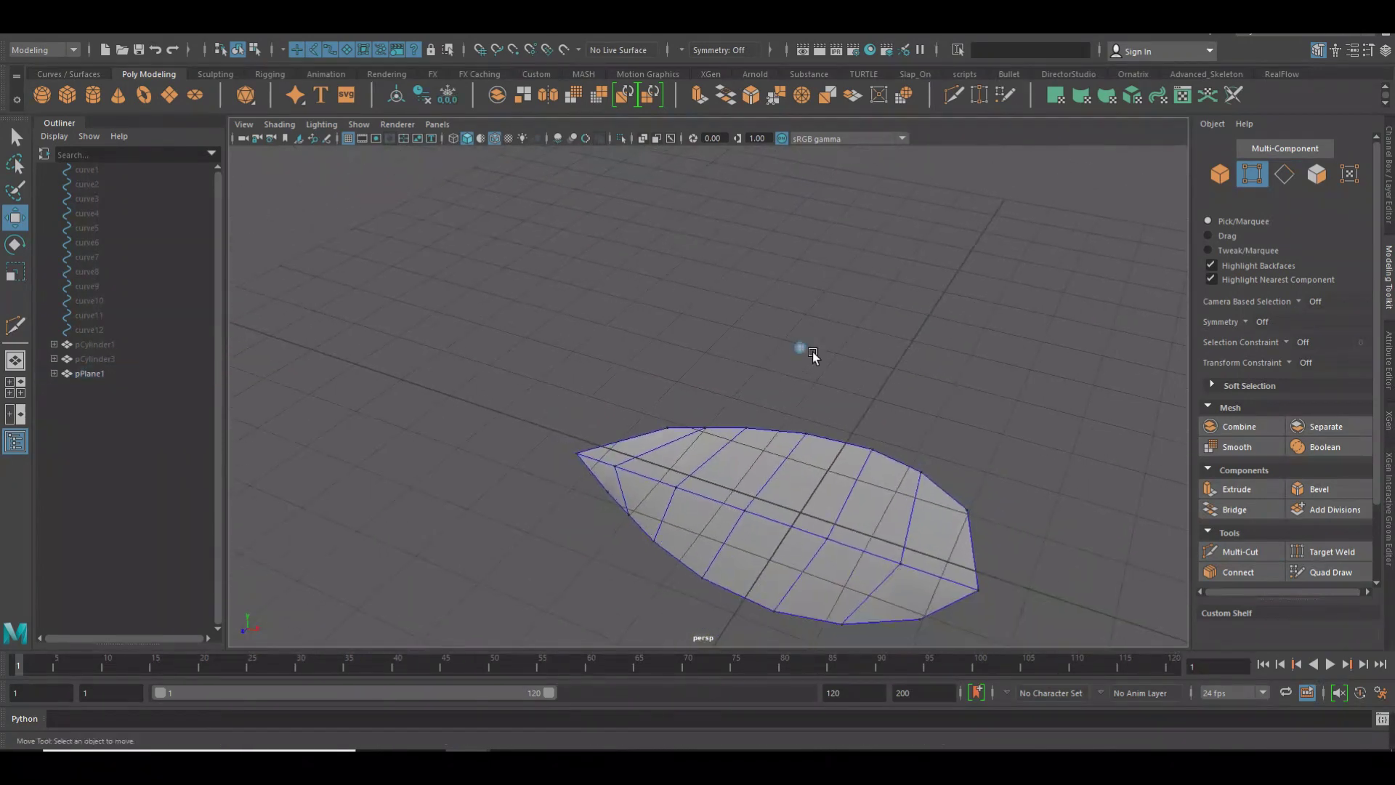
middle_click_drag(804, 348, 877, 314, "alt")
mouse_move(763, 436)
left_mouse_down("alt")
mouse_move(716, 436)
mouse_move(596, 478)
mouse_move(835, 430)
mouse_move(719, 435)
left_mouse_up("alt")
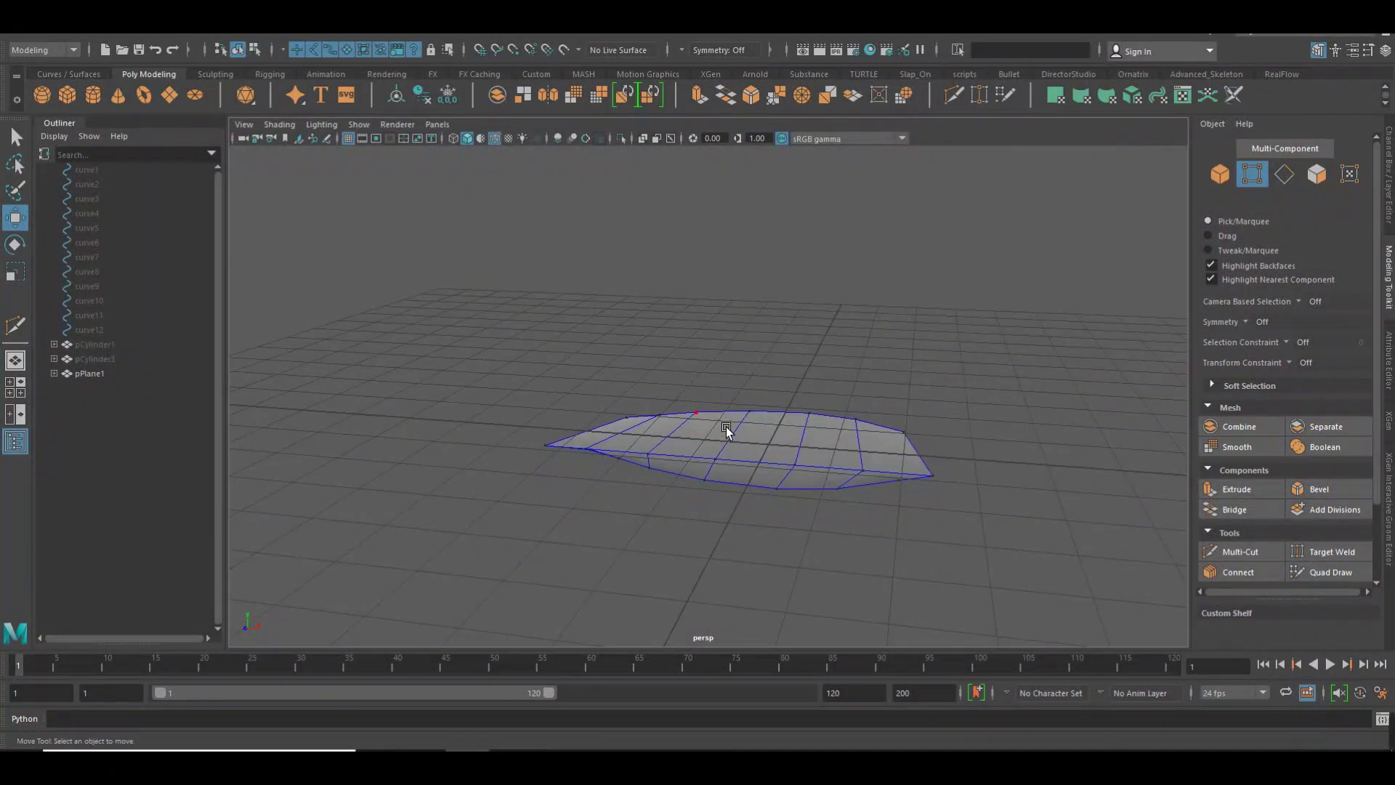
Move two vertices near the leaf tip up and left, then deselect and orbit to review
left_click_drag(803, 400, 656, 509, "alt")
right_click_drag(655, 508, 1058, 421, "alt")
right_click_drag(663, 372, 596, 374)
left_click(719, 436)
left_click(558, 571, "shift")
left_click_drag(674, 556, 669, 541)
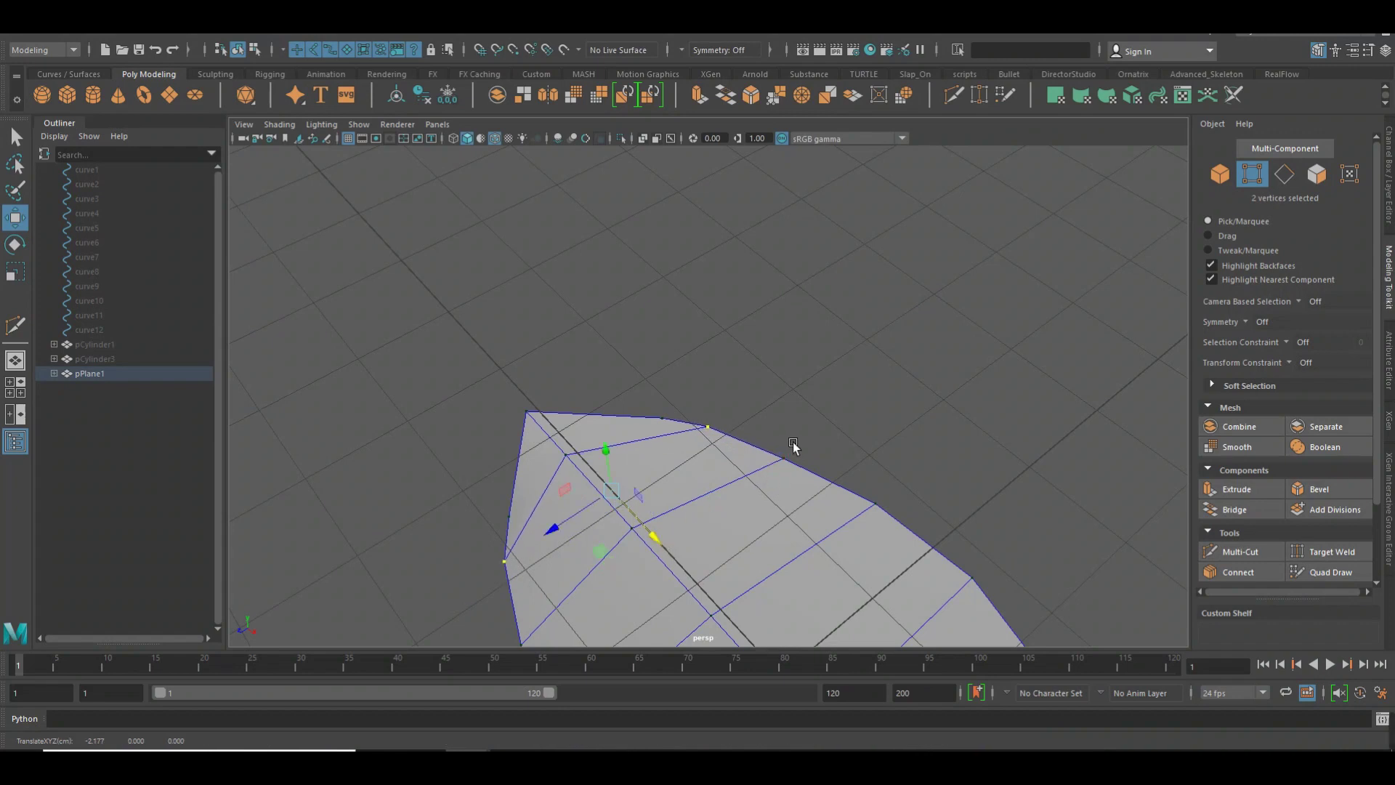
left_click(811, 423)
mouse_move(810, 423)
left_mouse_down("alt")
mouse_move(778, 415)
mouse_move(928, 312)
mouse_move(608, 405)
mouse_move(726, 337)
mouse_move(1015, 344)
mouse_move(1109, 277)
mouse_move(1012, 292)
mouse_move(1148, 271)
mouse_move(925, 421)
mouse_move(790, 452)
mouse_move(826, 393)
left_mouse_up("alt")
Bevel the leaf's centre edge loop with a 0.2 fraction
right_click_drag(785, 364, 782, 321)
double_click(771, 367)
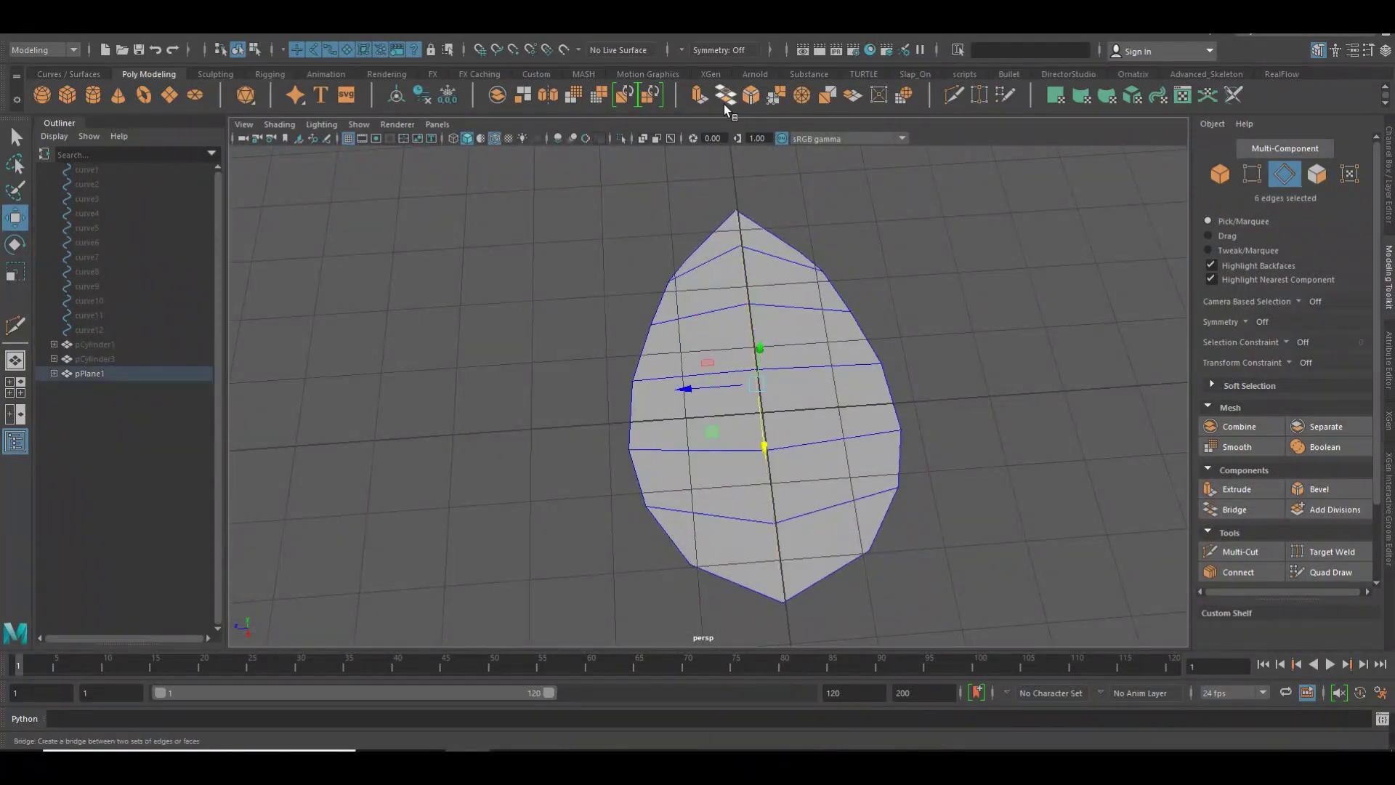
left_click(756, 103)
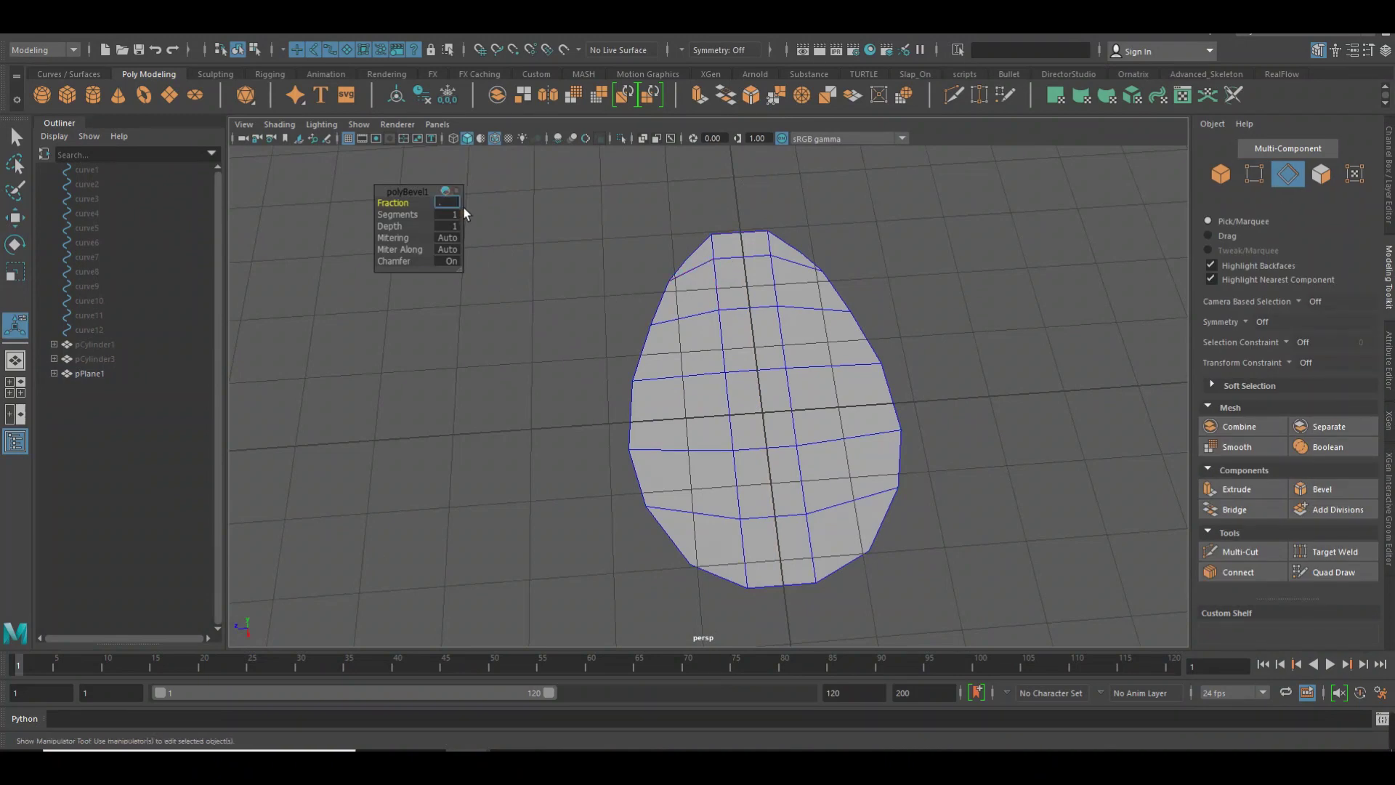
type("2")
key("Return")
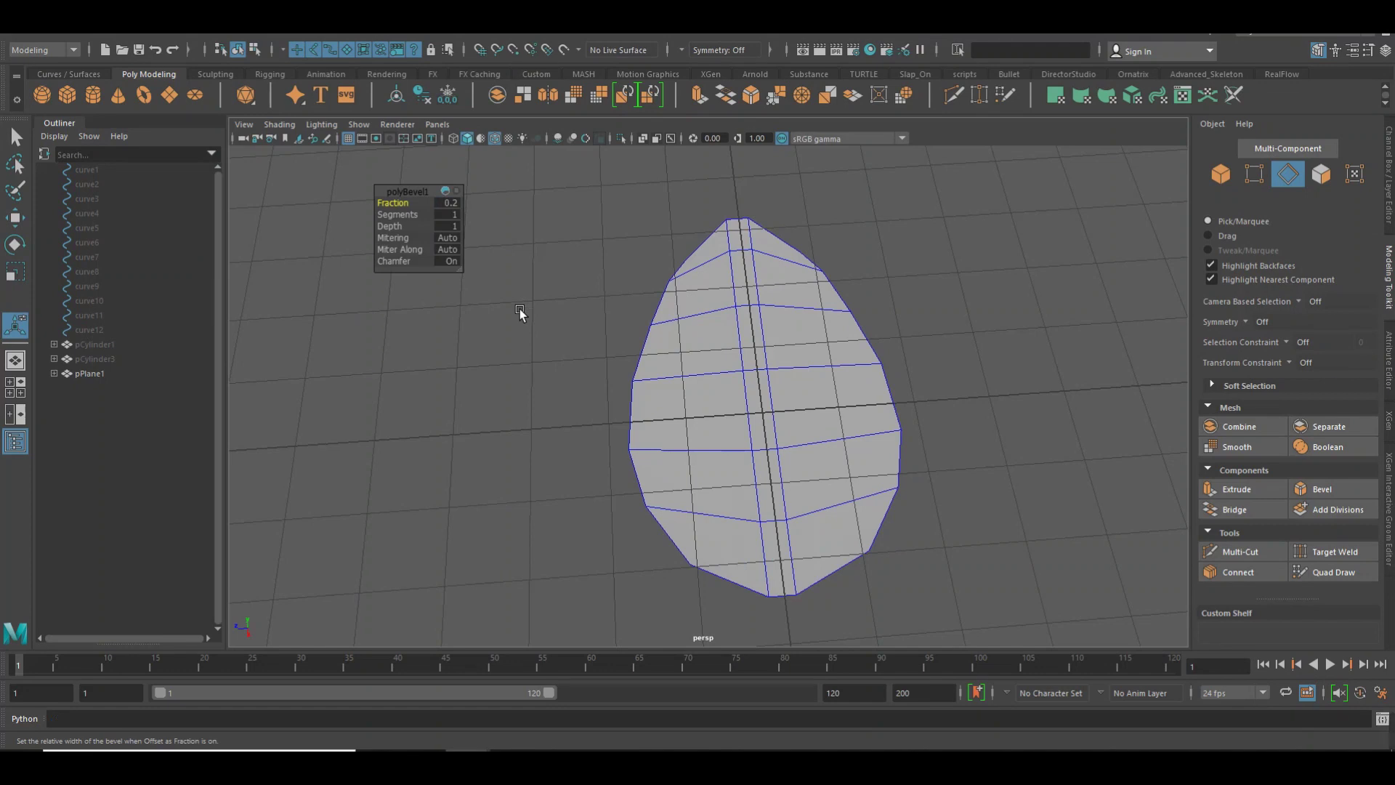
key("w")
scroll(825, 245, "up", 3)
scroll(767, 344, "up", 3)
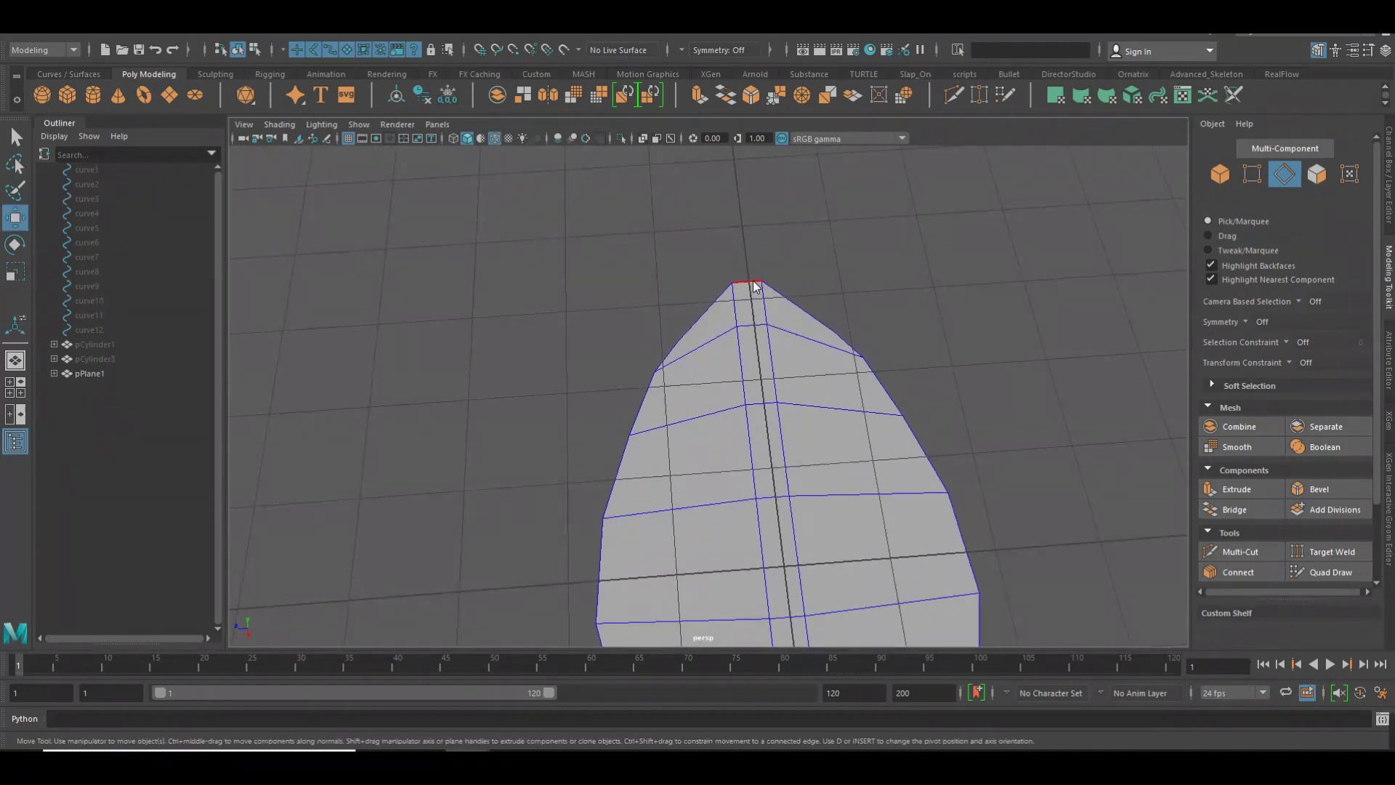
right_click_drag(756, 286, 751, 280)
Undo and redo the centre-edge bevel with 2 segments and a 0.1 fraction
key("ctrl+z")
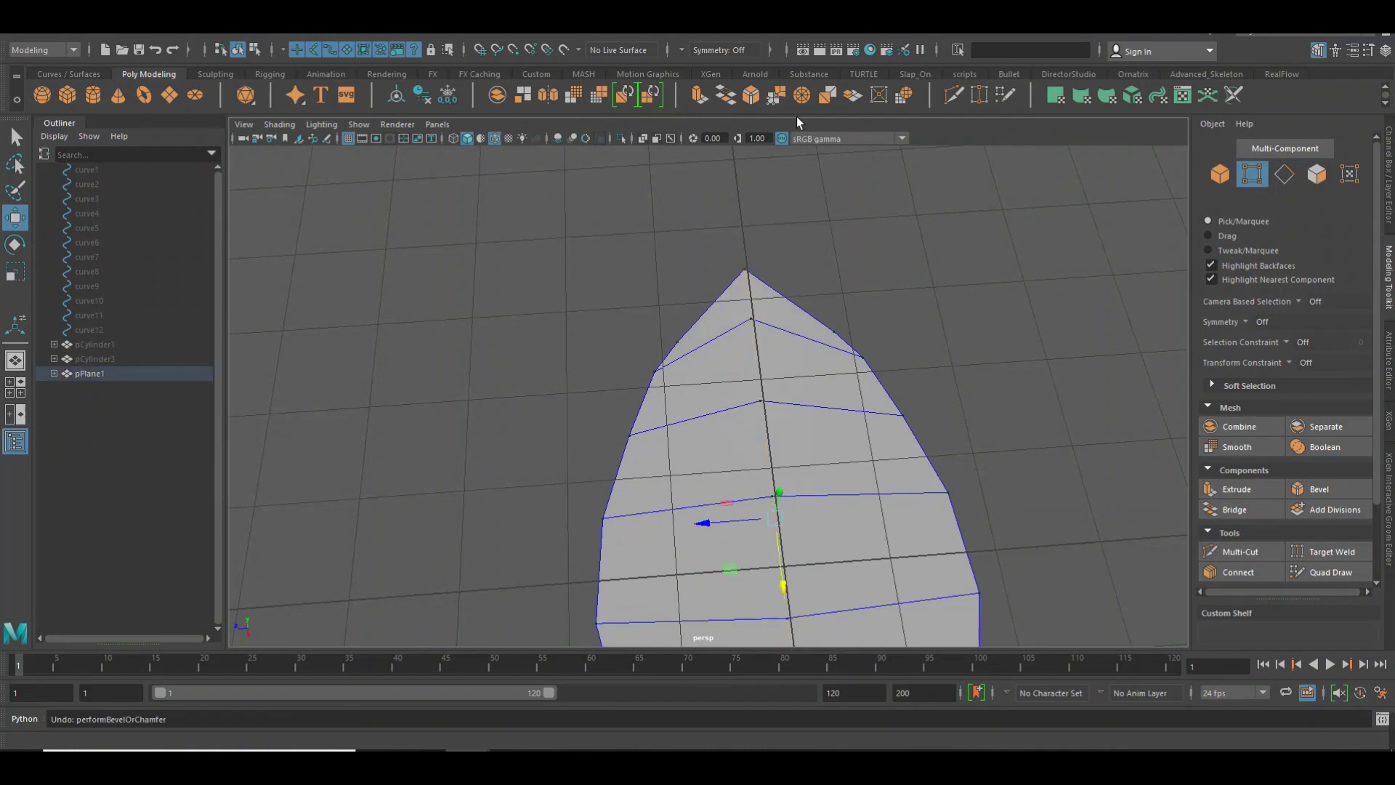
left_click(752, 95)
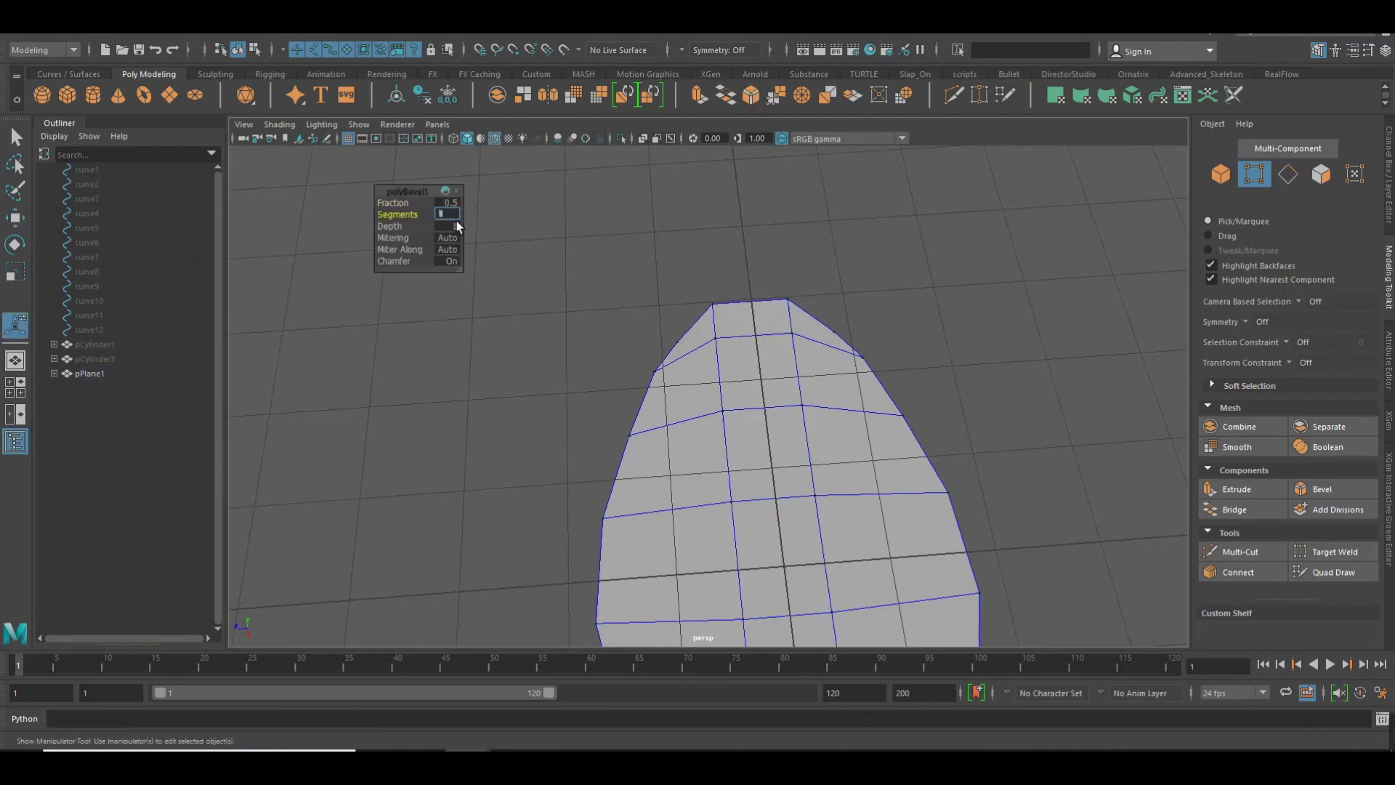
key("Return")
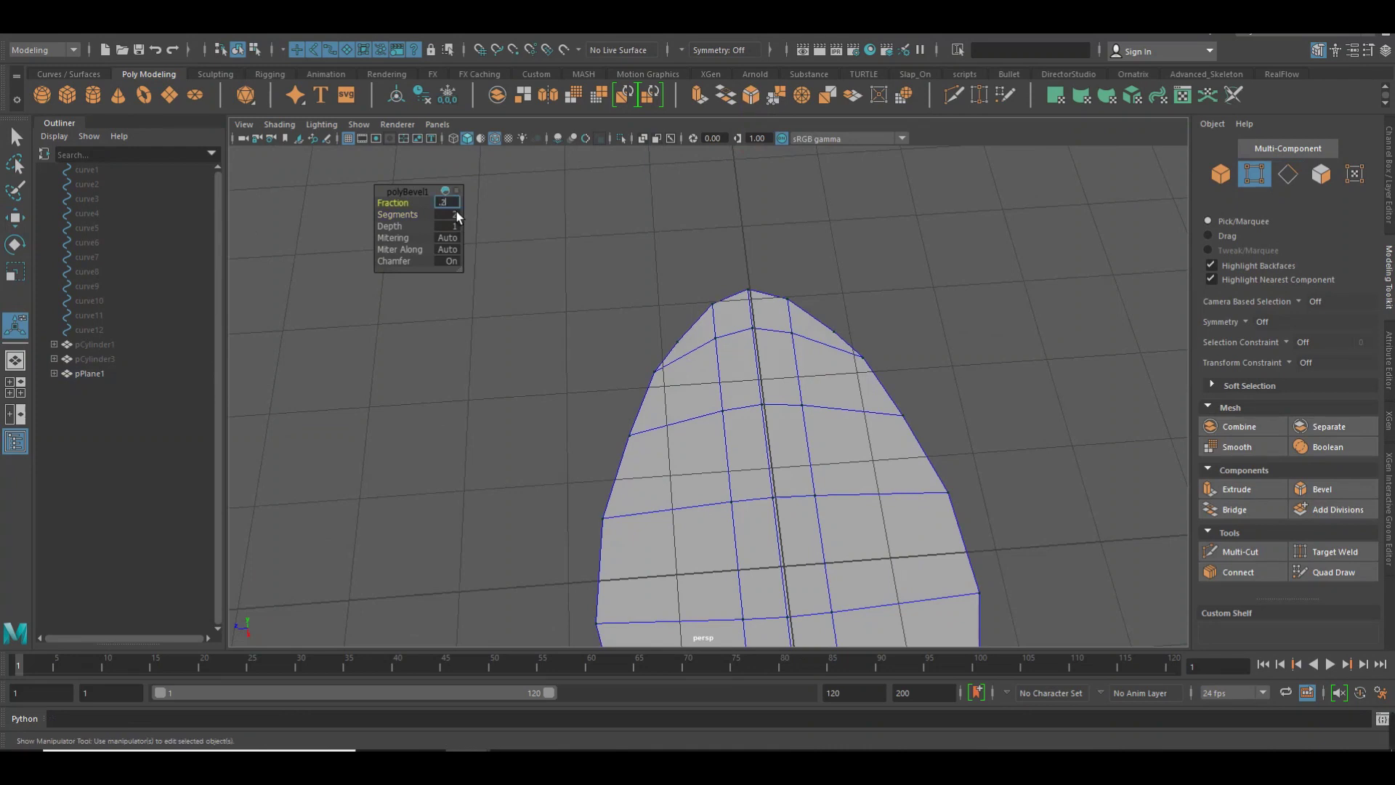
key("Return")
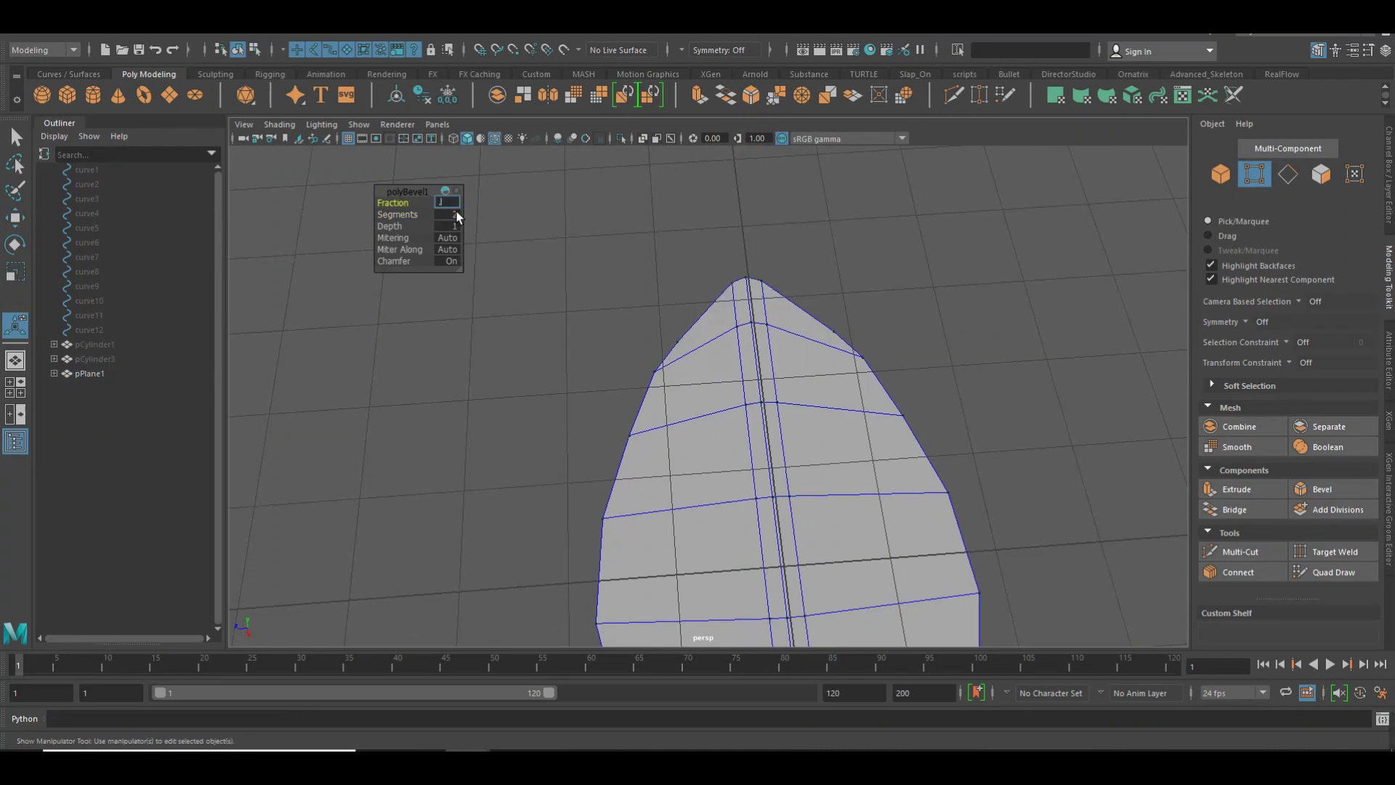
key("Return")
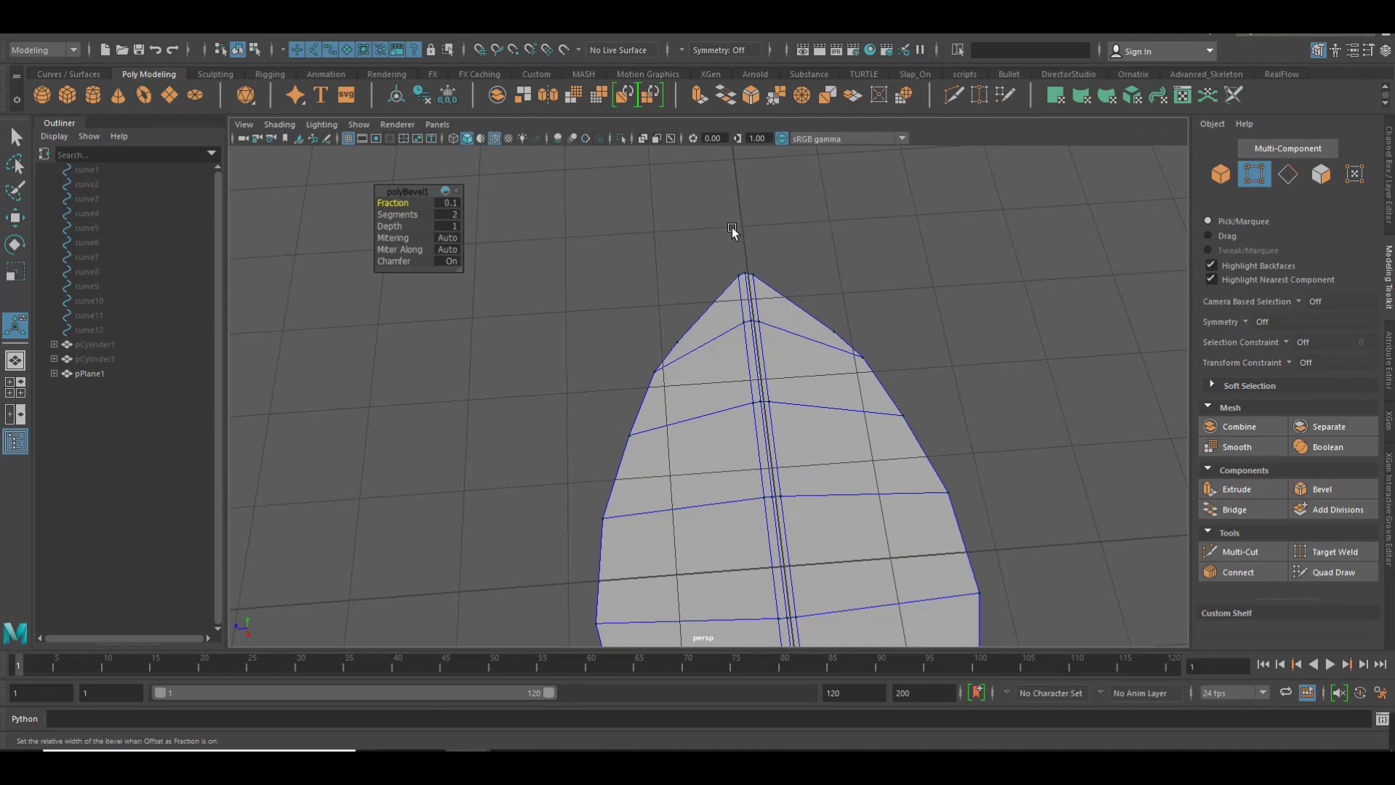
key("w")
mouse_move(748, 275)
left_mouse_down("alt")
mouse_move(701, 312)
mouse_move(827, 234)
mouse_move(819, 319)
left_mouse_up("alt")
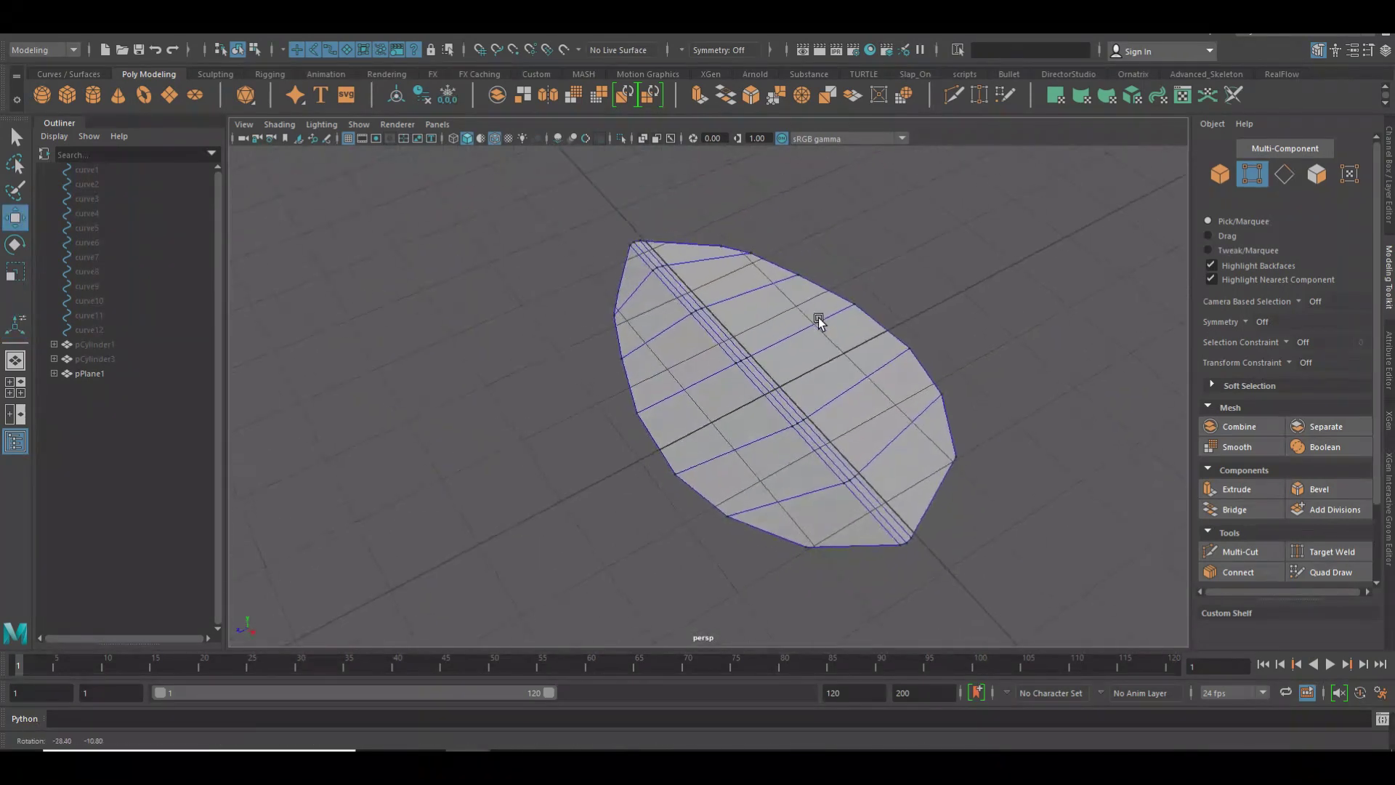
right_click_drag(819, 320, 932, 368, "alt")
left_click_drag(932, 368, 679, 314, "alt")
right_click_drag(678, 314, 798, 410, "alt")
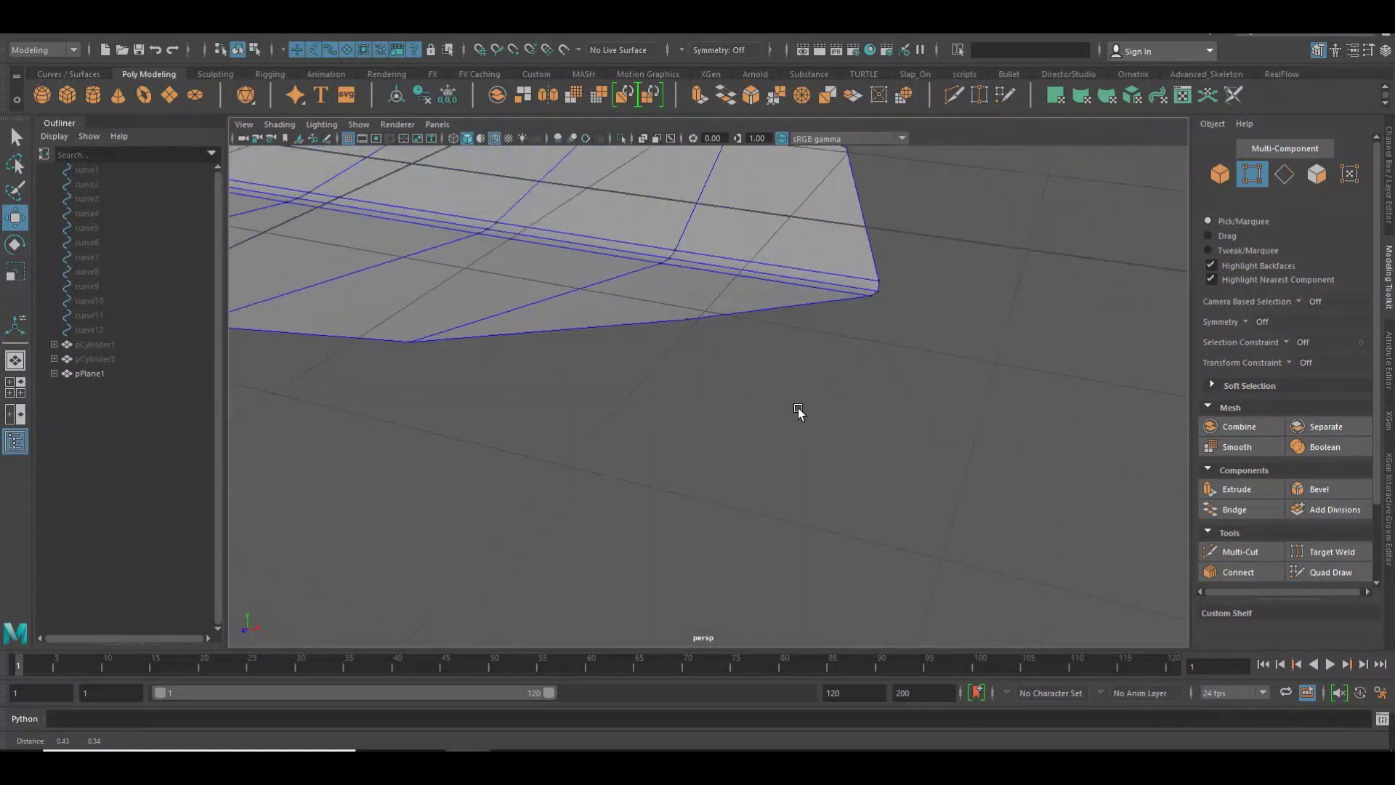
mouse_move(969, 383)
left_mouse_down("alt")
mouse_move(713, 414)
mouse_move(616, 465)
left_mouse_up("alt")
mouse_move(616, 465)
right_mouse_down("alt")
mouse_move(592, 476)
mouse_move(747, 508)
mouse_move(843, 492)
mouse_move(985, 343)
mouse_move(1077, 342)
mouse_move(747, 342)
mouse_move(735, 294)
right_mouse_up("alt")
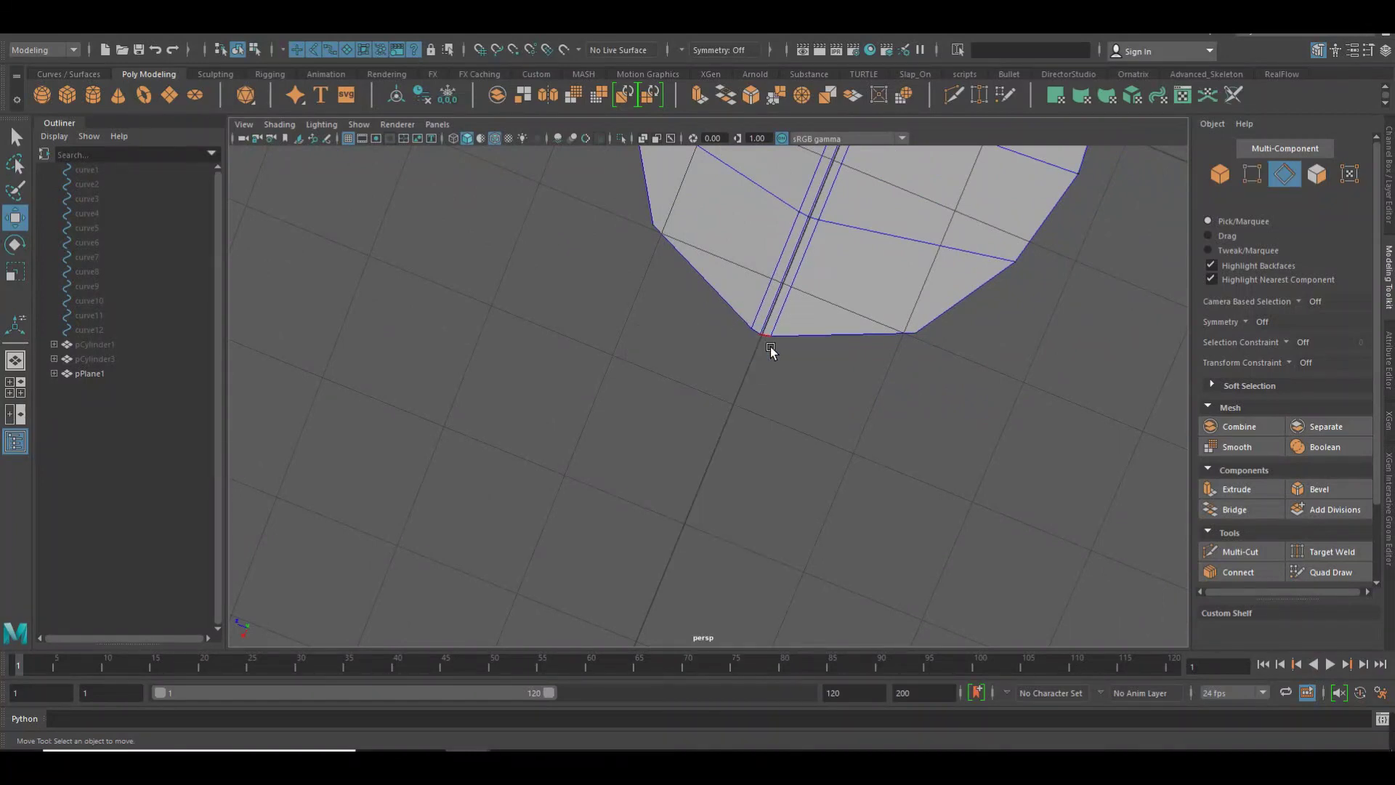
Select the two edges at the leaf's base and pull them outward into a stem
left_click(769, 338)
mouse_move(778, 345)
right_mouse_down("alt")
mouse_move(866, 385)
mouse_move(1047, 398)
right_mouse_up("alt")
left_click(747, 356, "shift")
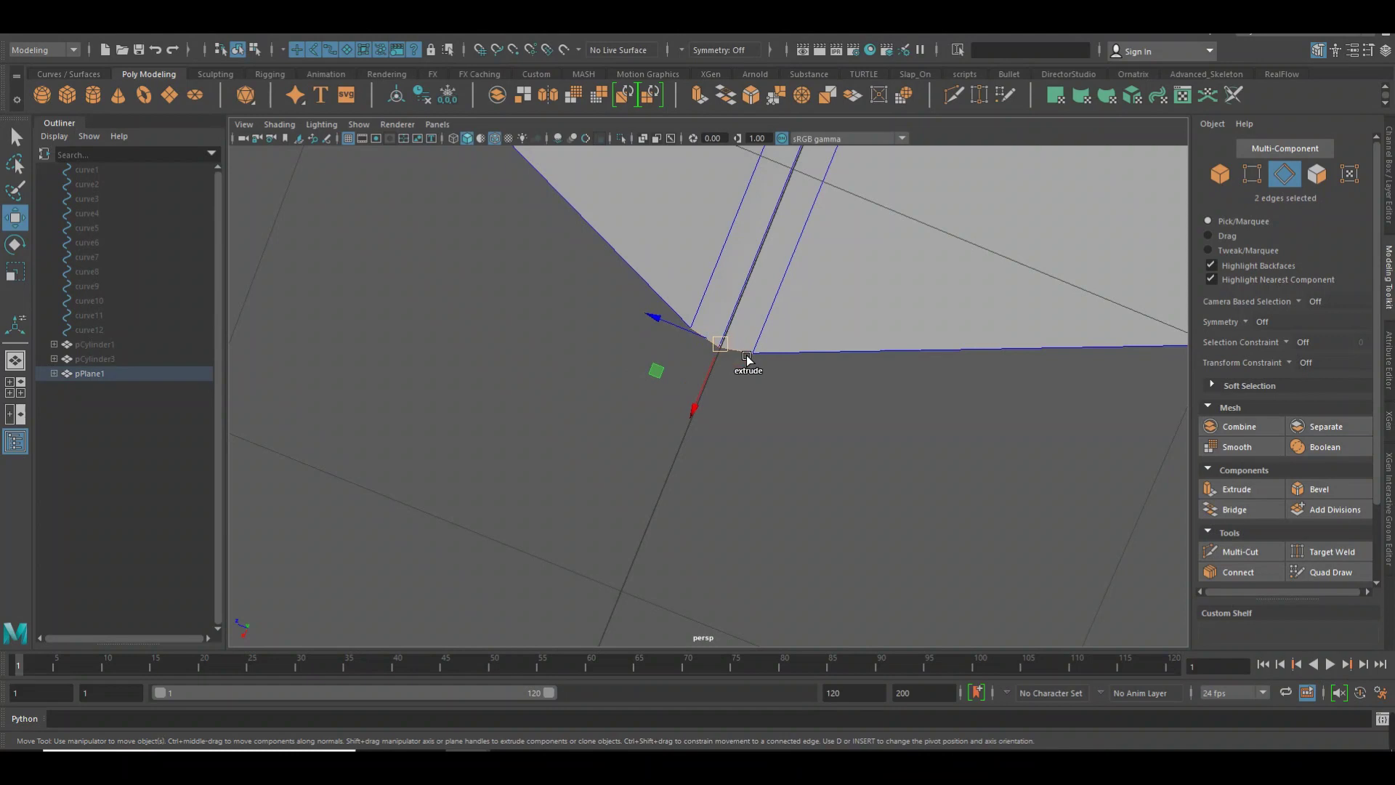
key("r")
mouse_move(713, 349)
left_mouse_down("alt")
mouse_move(582, 328)
mouse_move(788, 377)
mouse_move(305, 274)
mouse_move(559, 291)
mouse_move(814, 273)
mouse_move(542, 408)
mouse_move(582, 414)
left_mouse_up("alt")
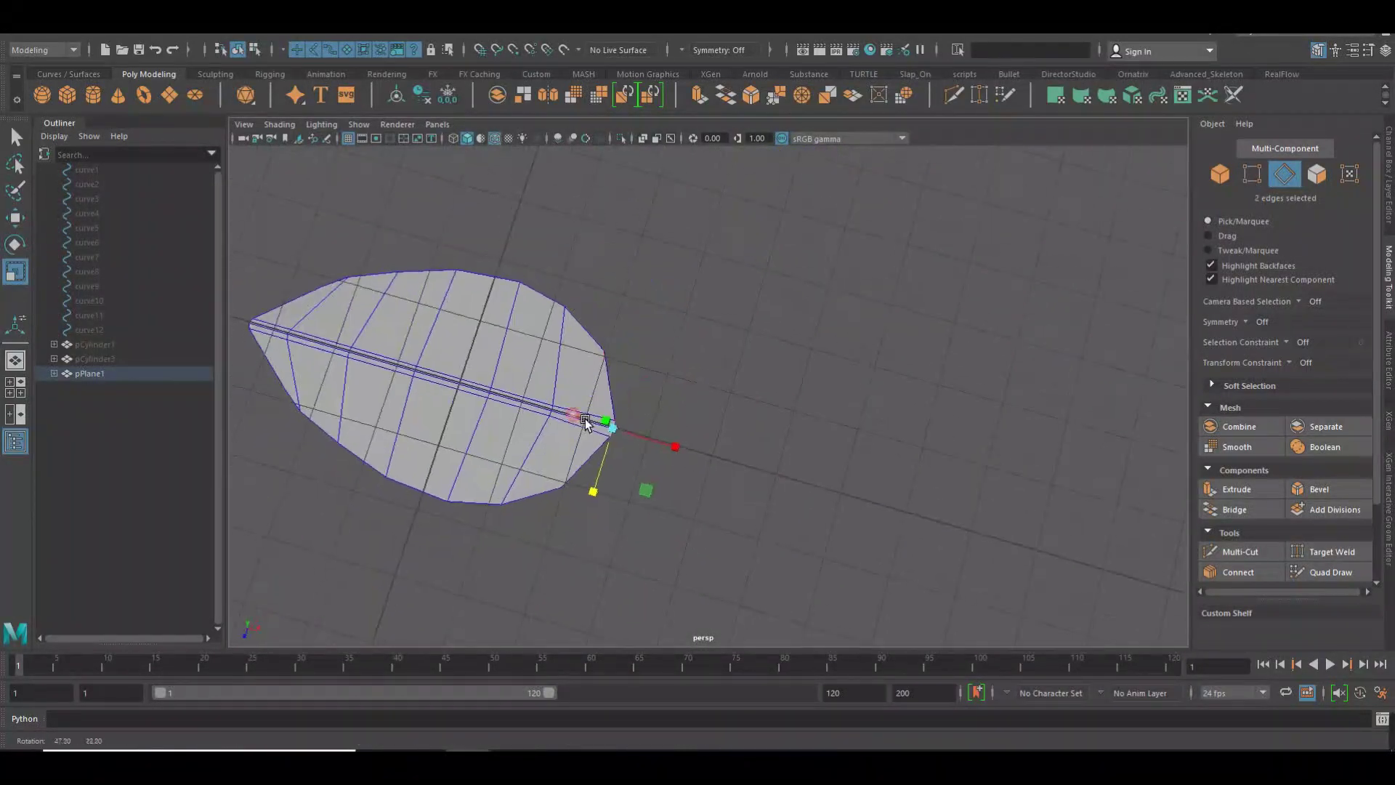
key("w")
mouse_move(657, 438)
left_mouse_down("shift")
mouse_move(784, 473)
mouse_move(756, 499)
mouse_move(710, 498)
left_mouse_up("shift")
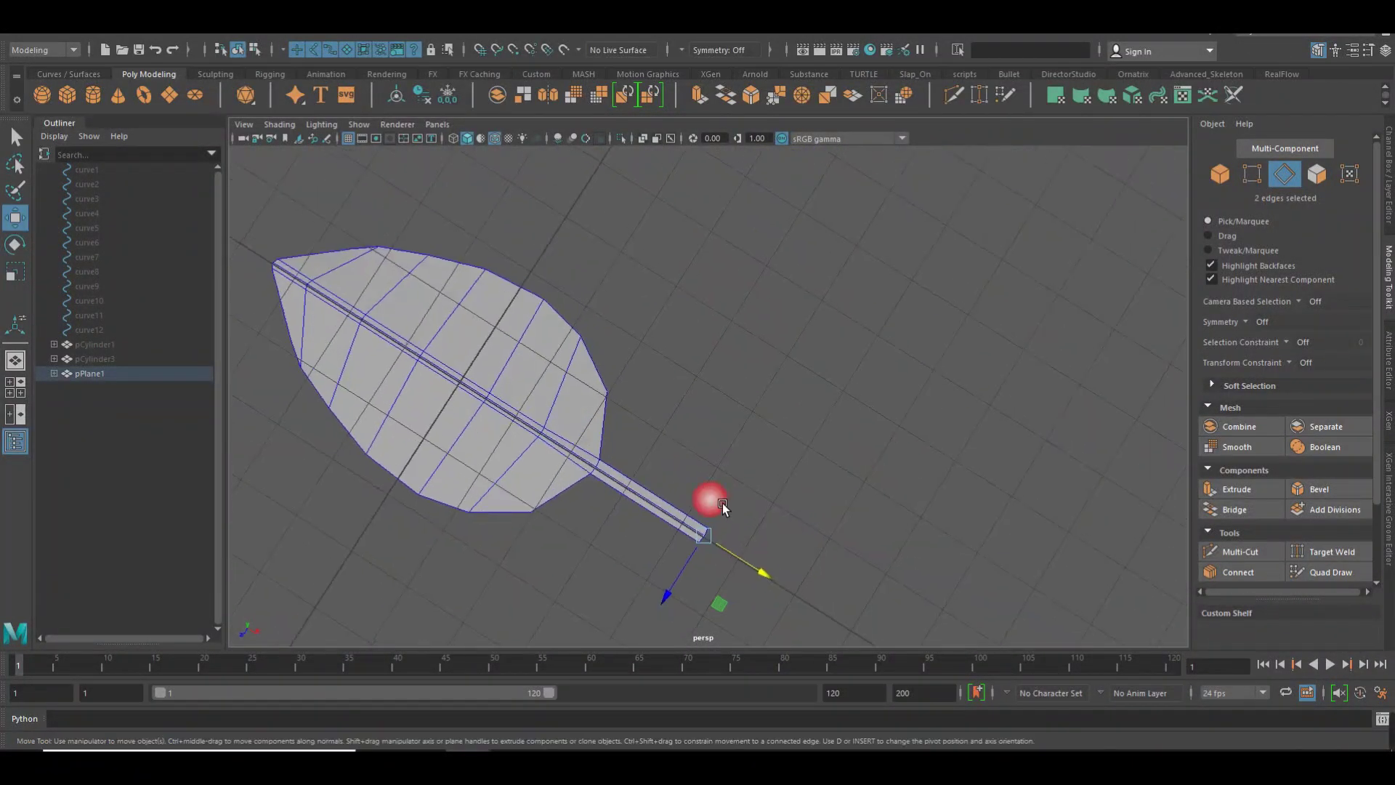
Scale the stem's tip edges to resize the end of the stem
key("r")
mouse_move(707, 570)
left_mouse_down("shift")
mouse_move(675, 596)
mouse_move(750, 578)
left_mouse_up("shift")
key("w")
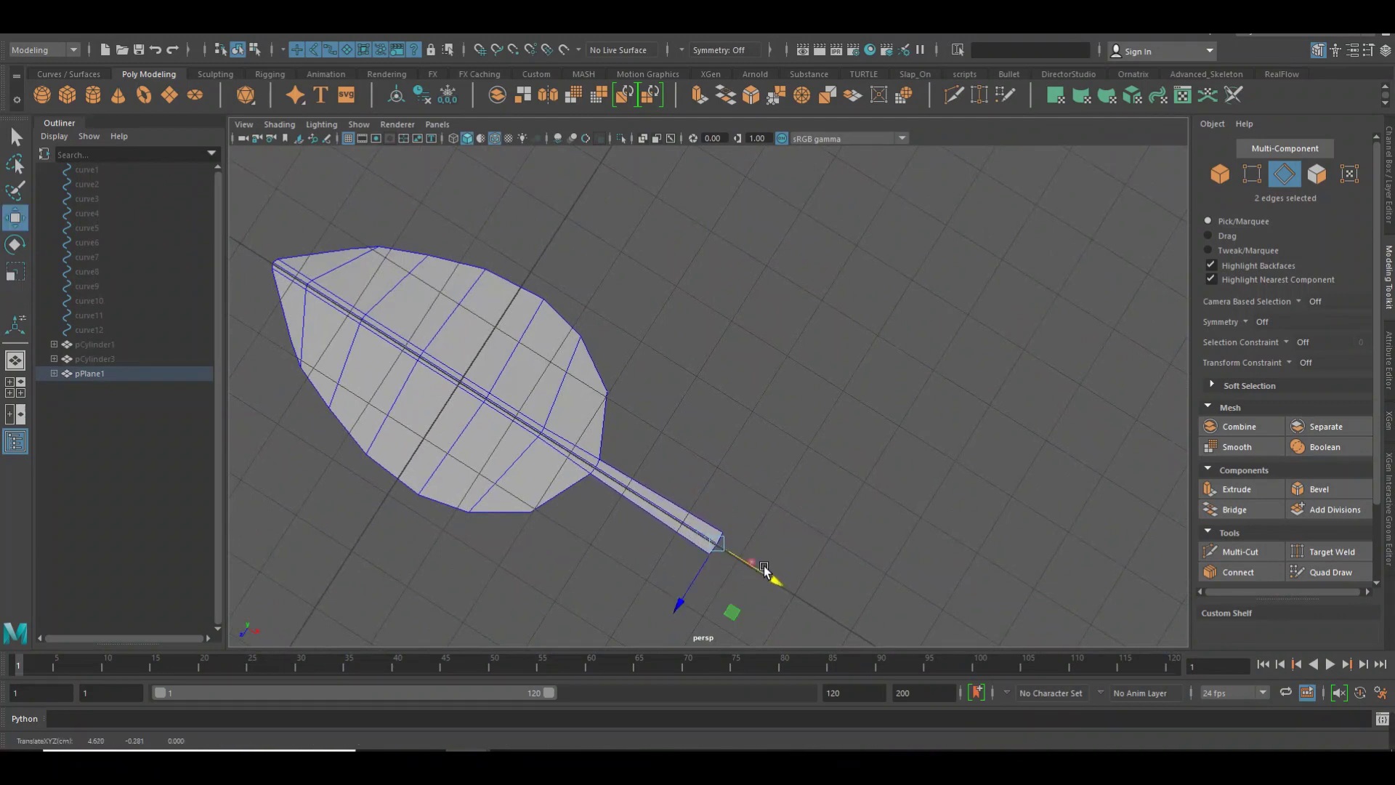
mouse_move(851, 515)
left_mouse_down("alt")
mouse_move(698, 460)
mouse_move(748, 365)
mouse_move(613, 405)
mouse_move(671, 399)
left_mouse_up("alt")
right_click_drag(671, 399, 925, 412, "alt")
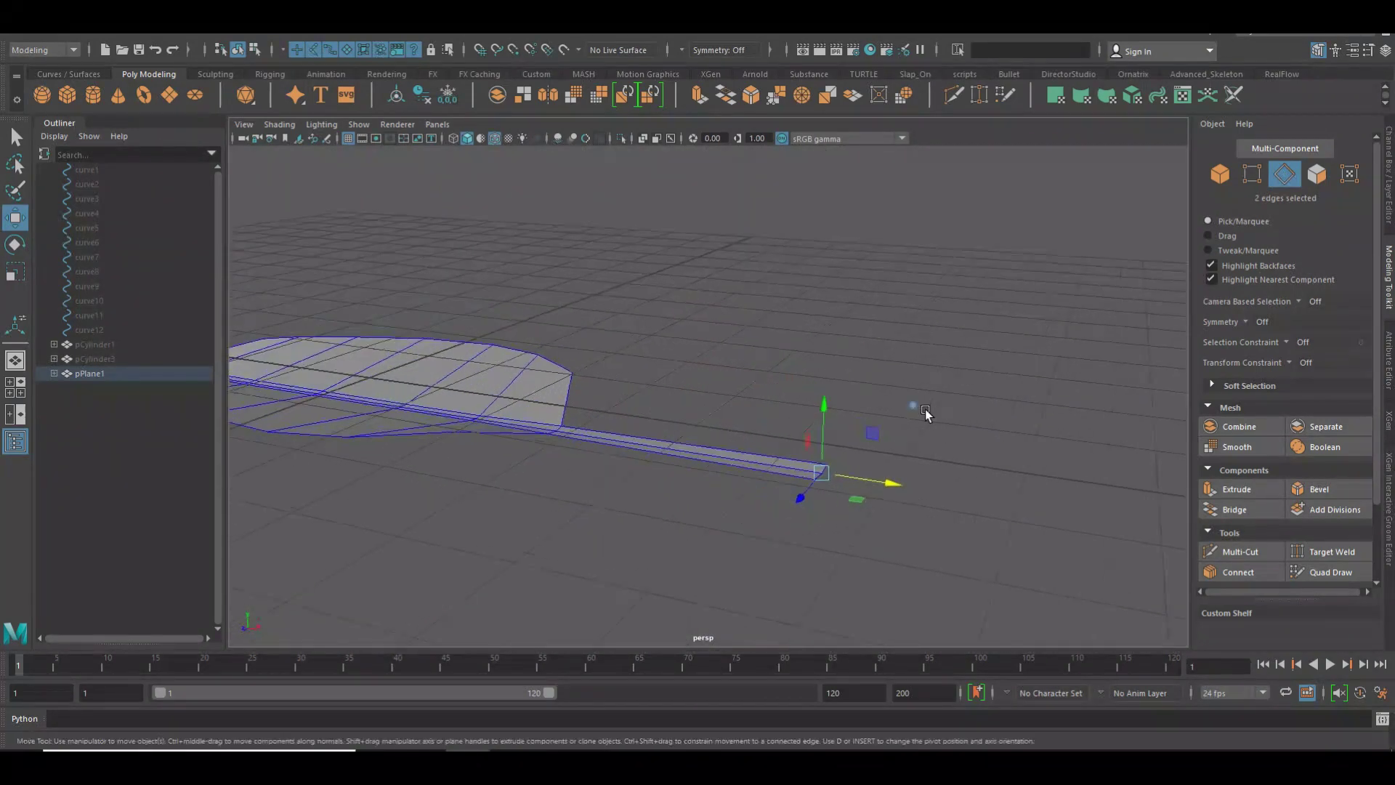
mouse_move(560, 430)
left_mouse_down("alt")
mouse_move(557, 485)
mouse_move(671, 442)
left_mouse_up("alt")
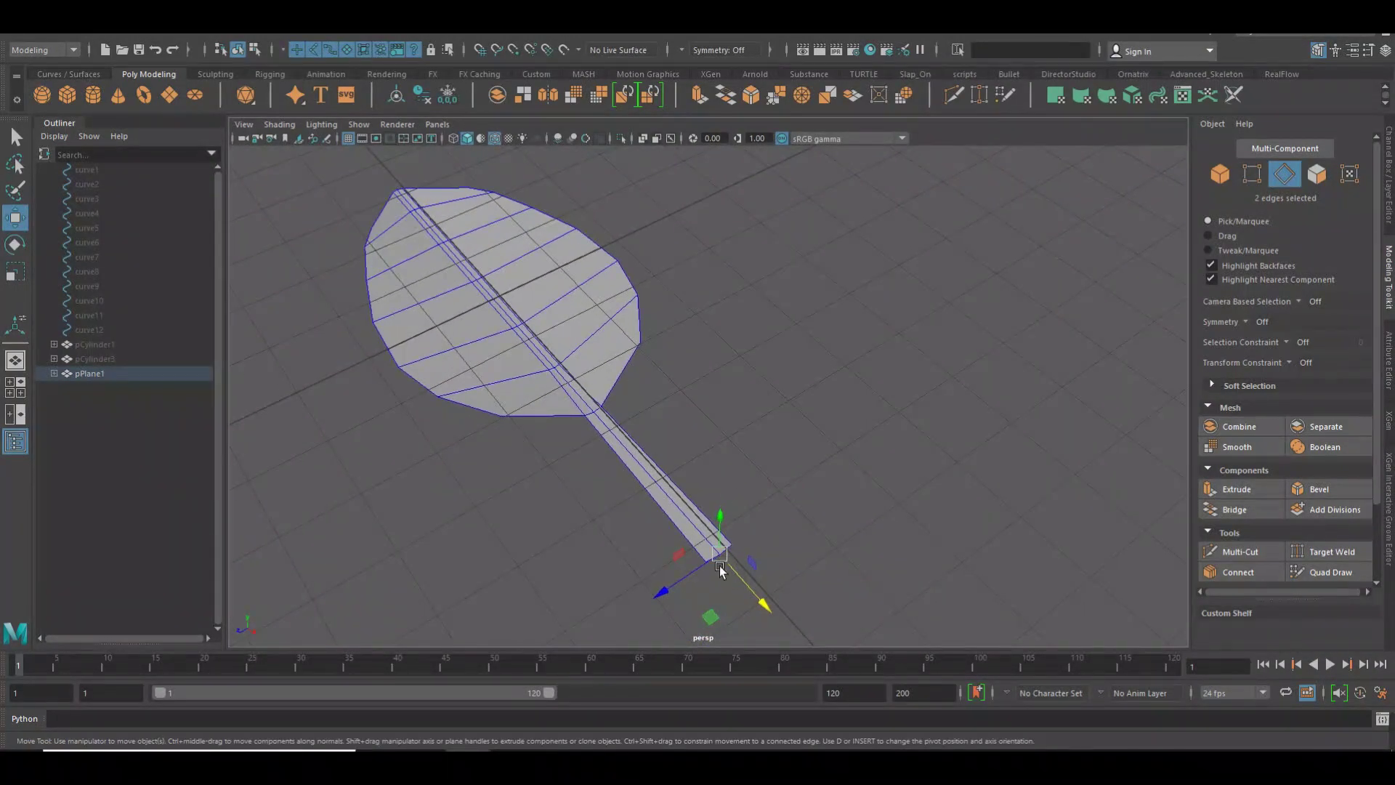
key("r")
left_click_drag(692, 589, 686, 590)
key("w")
Switch the leaf's component mode to faces, then back to edges
left_click_drag(714, 428, 661, 346, "alt")
right_click(574, 304)
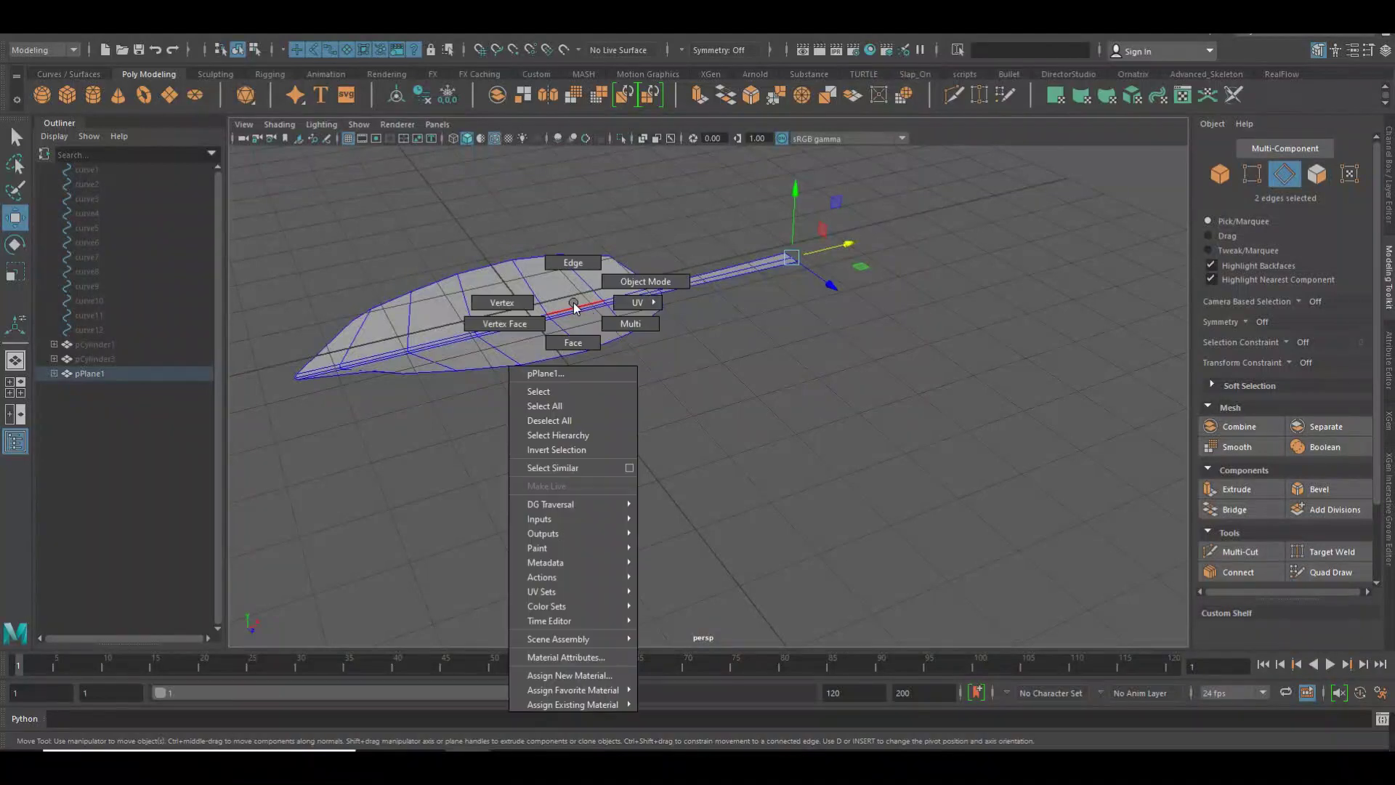
left_click(574, 345)
mouse_move(437, 311)
left_mouse_down("alt")
mouse_move(564, 458)
mouse_move(527, 318)
mouse_move(579, 323)
mouse_move(496, 225)
mouse_move(589, 338)
left_mouse_up("alt")
right_click(515, 299)
left_click(512, 270)
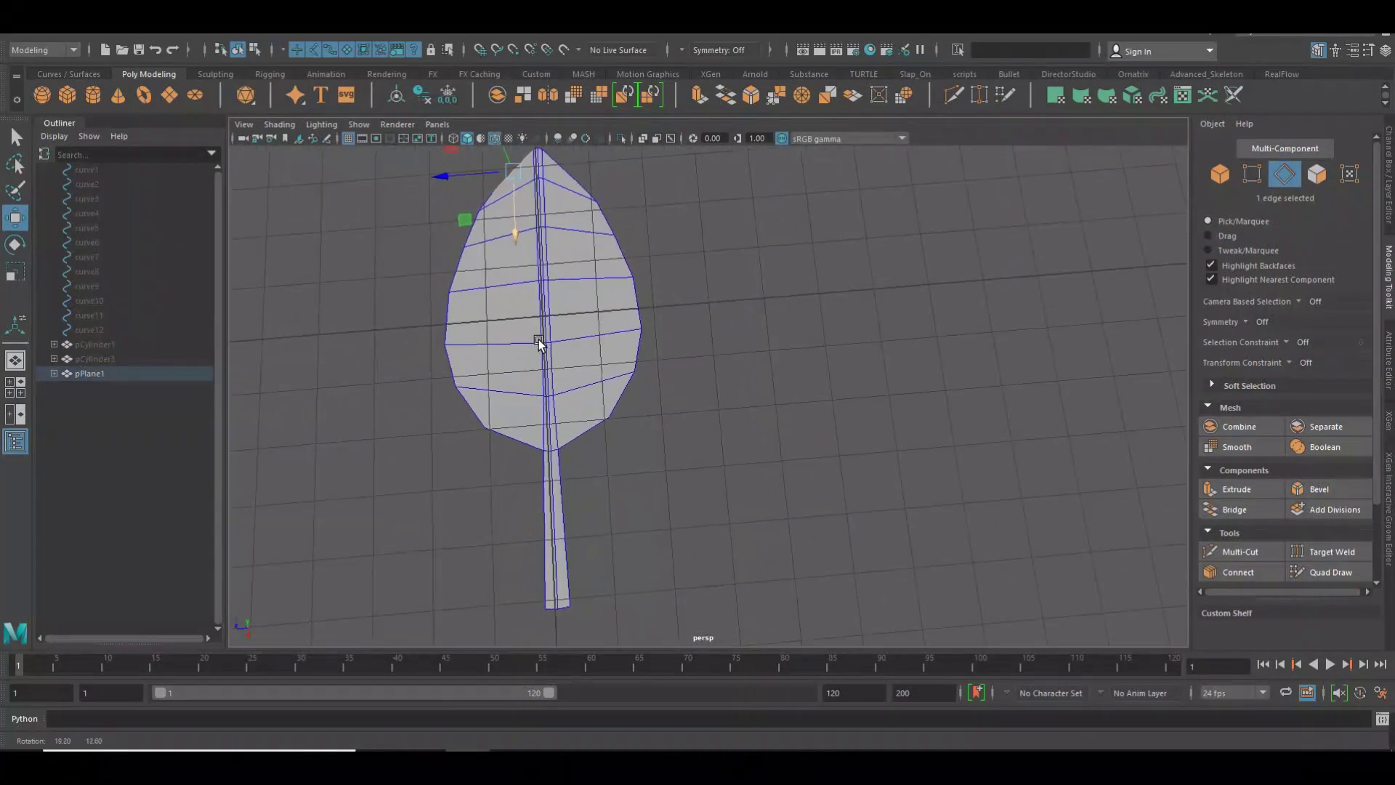
Connect the selected blade edges with one new edge loop (Segments 1)
left_click(602, 393)
double_click(601, 393)
left_click(523, 399, "shift")
left_click(526, 356, "shift")
right_click_drag(545, 363, 692, 616, "shift")
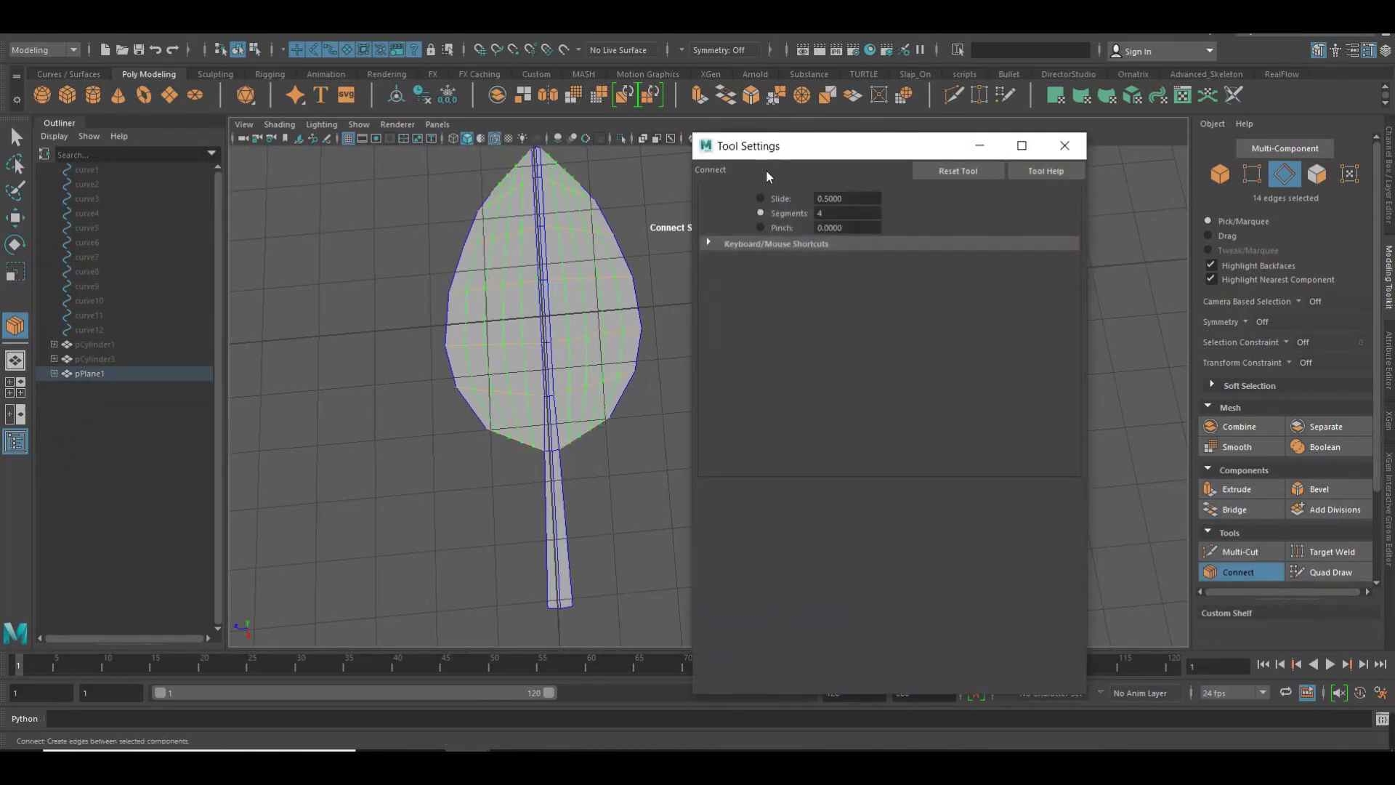
left_click(954, 175)
left_click(1064, 146)
key("w")
Orbit the leaf flat, then select and clear all its faces
mouse_move(748, 342)
left_mouse_down("alt")
mouse_move(607, 368)
mouse_move(621, 386)
mouse_move(599, 380)
mouse_move(605, 400)
mouse_move(560, 436)
mouse_move(703, 412)
left_mouse_up("alt")
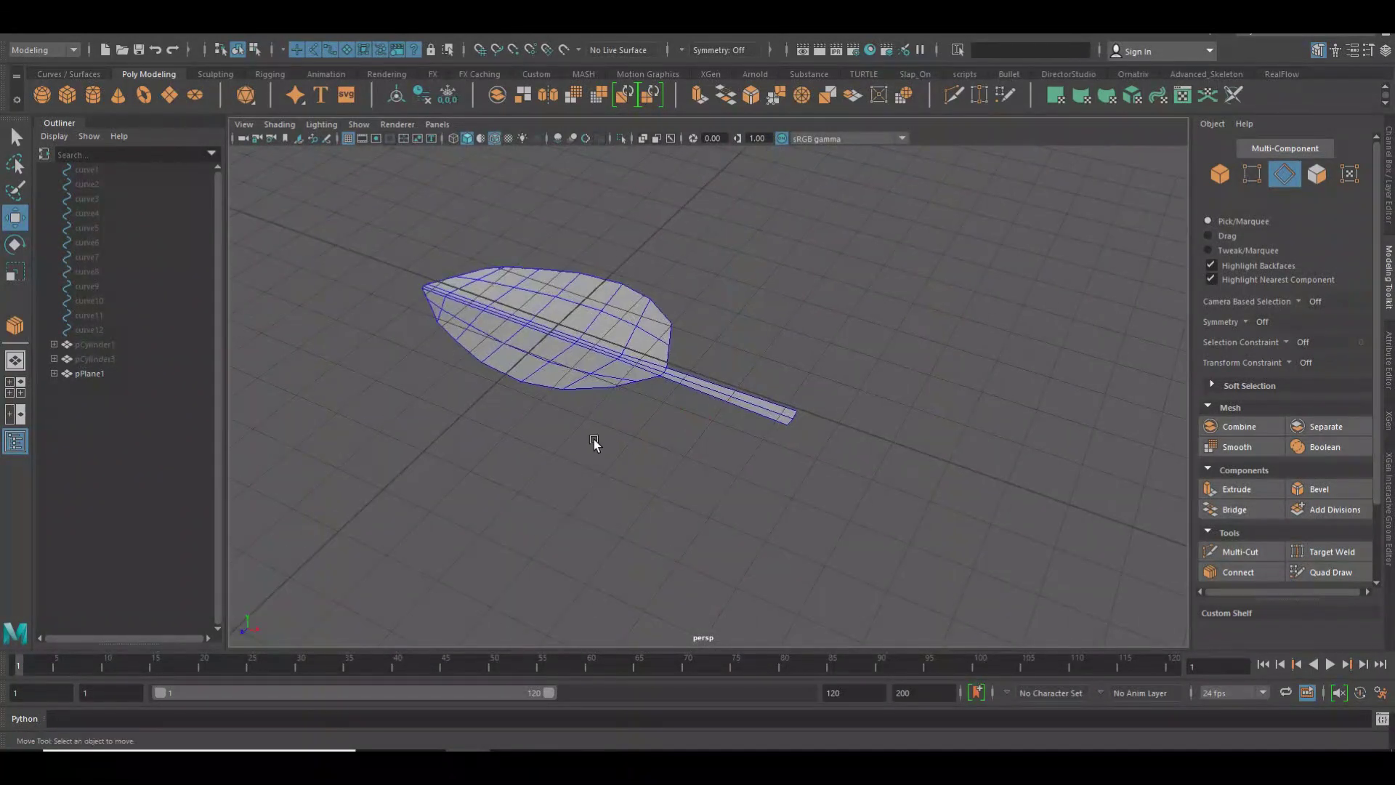
right_click_drag(595, 438, 735, 438, "alt")
mouse_move(735, 438)
left_mouse_down("alt")
mouse_move(775, 421)
mouse_move(679, 327)
left_mouse_up("alt")
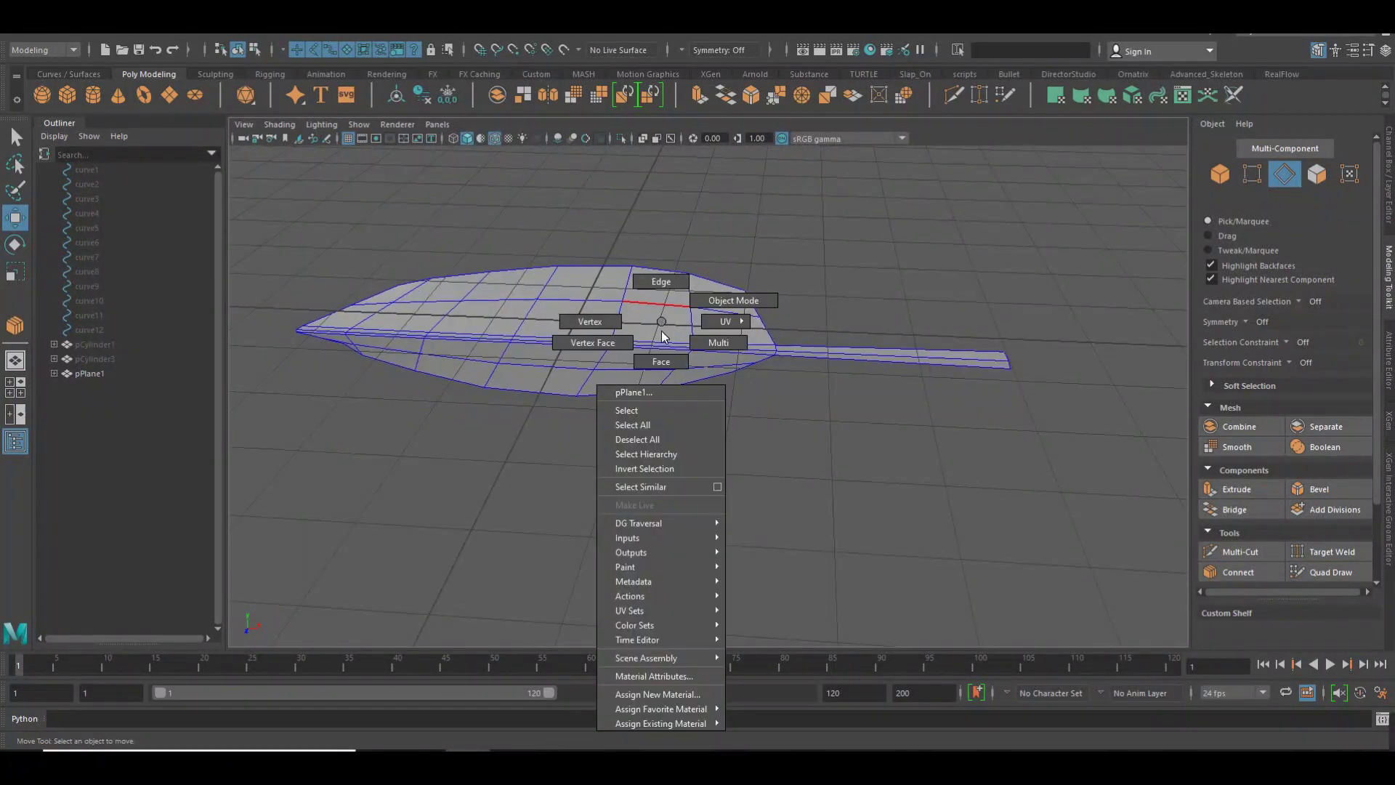
right_click_drag(661, 323, 657, 362)
double_click(669, 333)
mouse_move(669, 333)
left_mouse_down("alt")
mouse_move(645, 389)
mouse_move(615, 414)
left_mouse_up("alt")
scroll(941, 407, "up", 3)
left_click(940, 407)
scroll(780, 339, "up", 2)
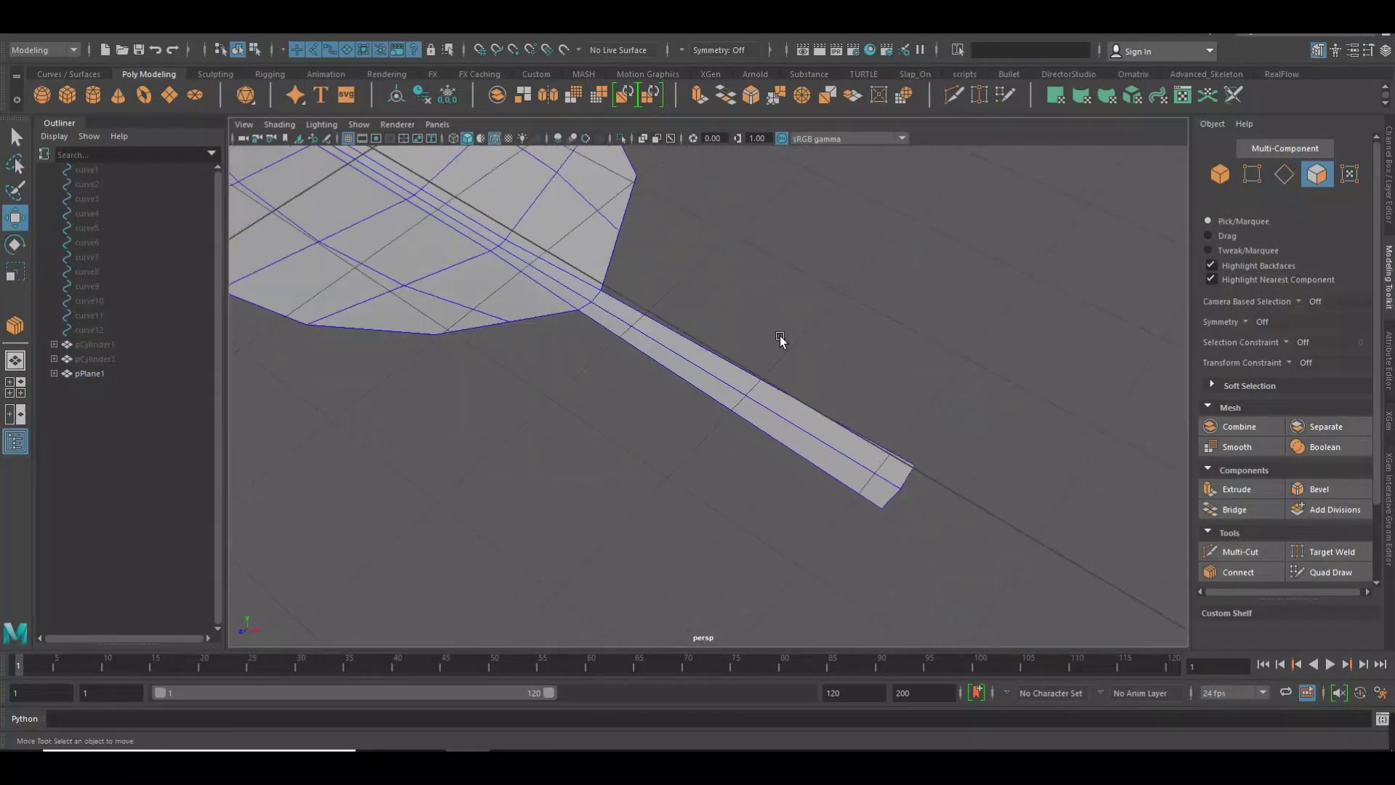
Connect the stem edges with 3 segments to add three cross divisions
right_click_drag(753, 348, 732, 380)
double_click(732, 380)
right_click(732, 383, "shift")
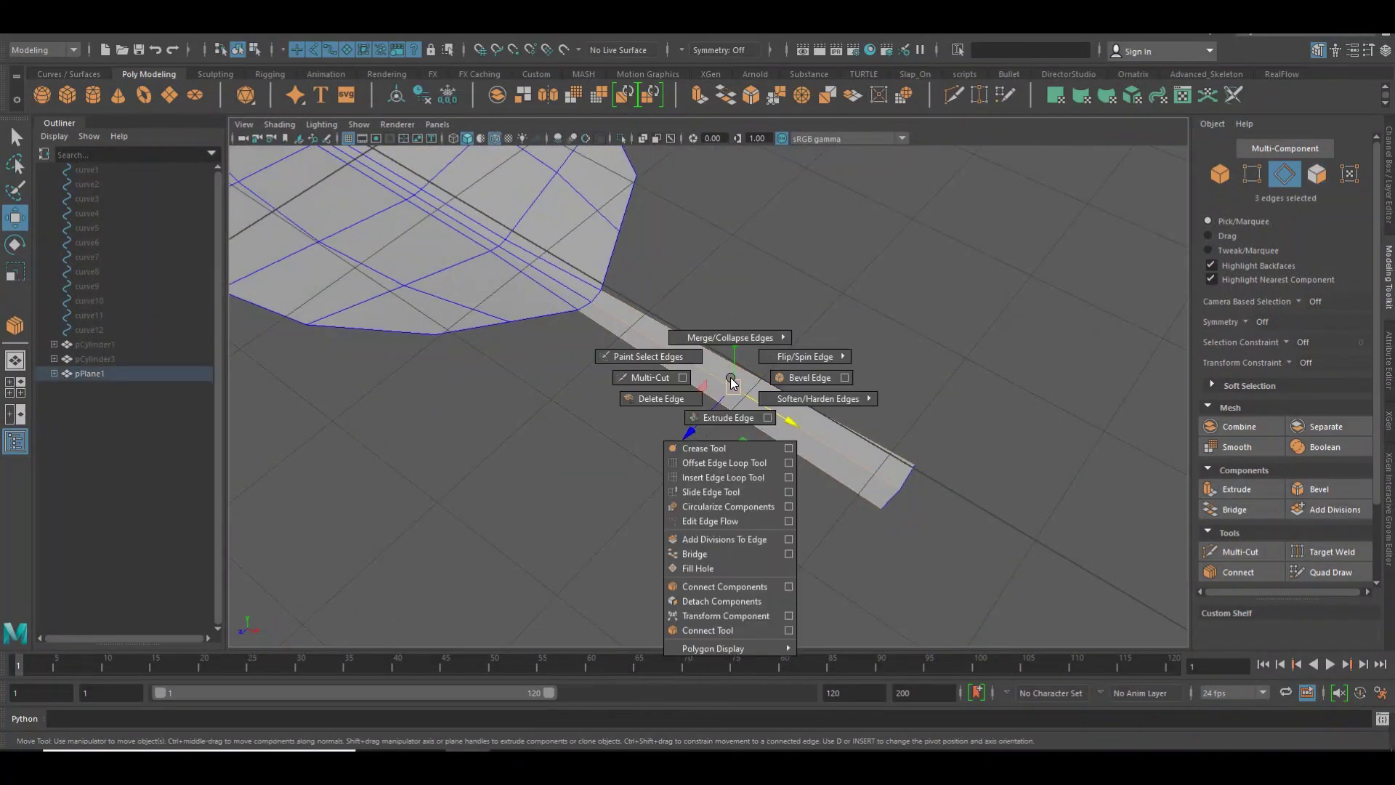
left_click(789, 630)
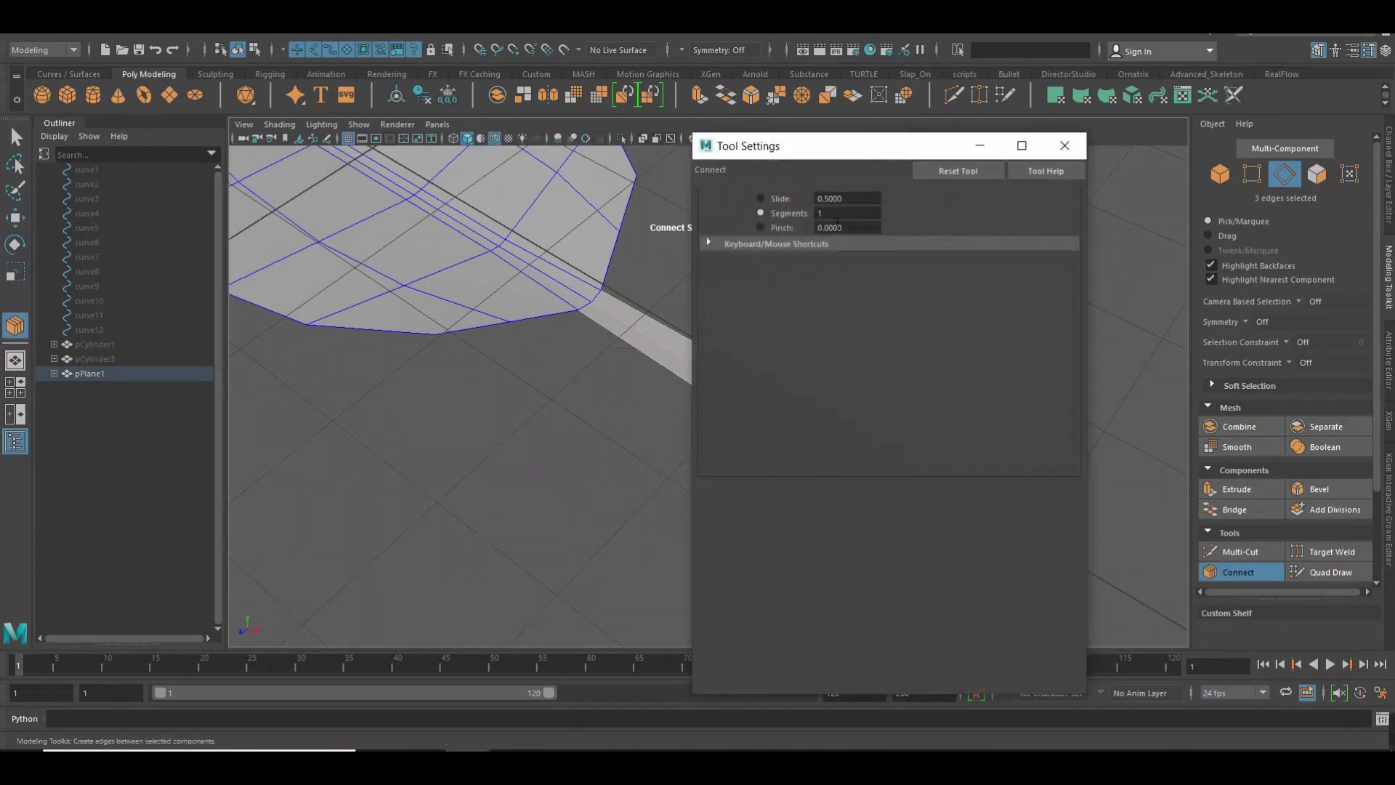
type("3")
left_click(1064, 145)
key("w")
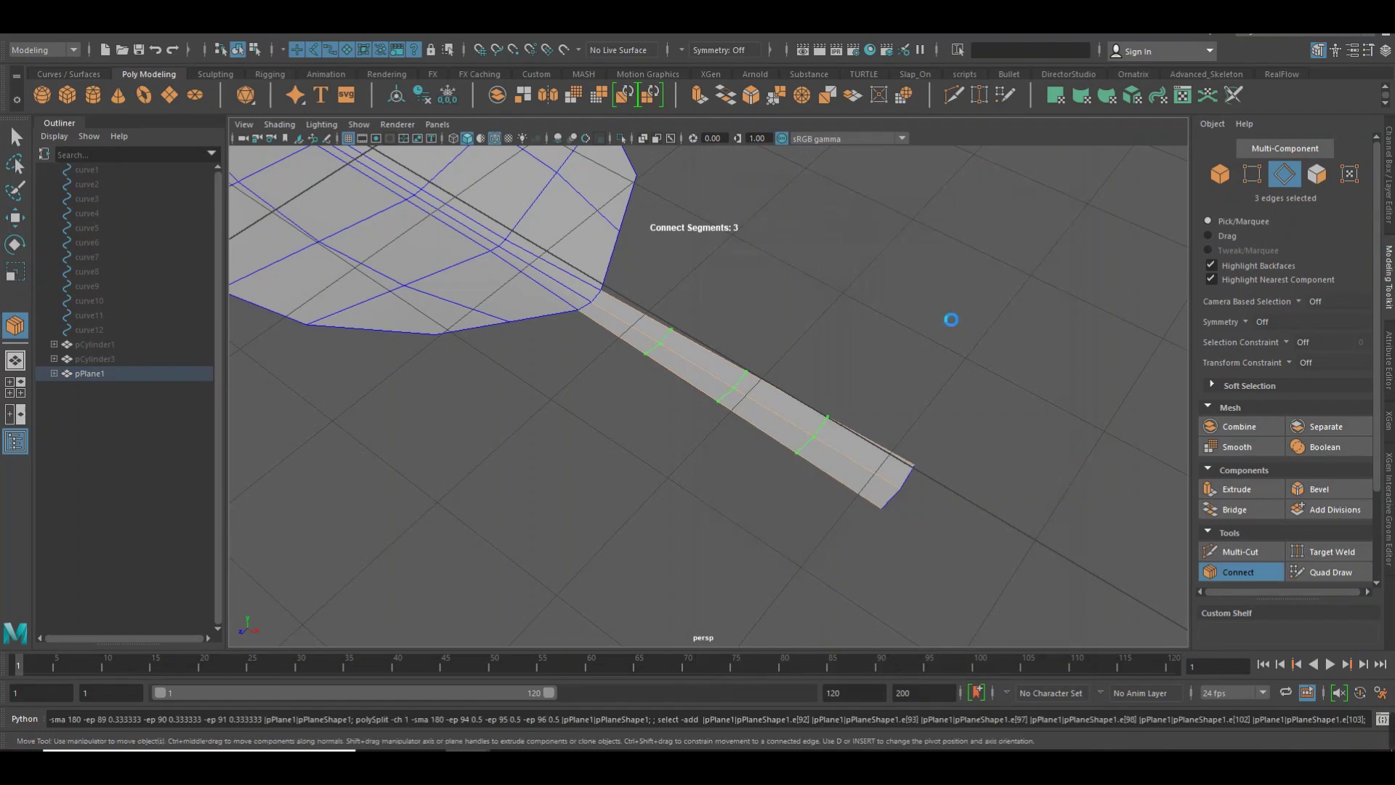
Try a Multi-Cut lengthwise along the stem, then undo it
left_click(955, 336)
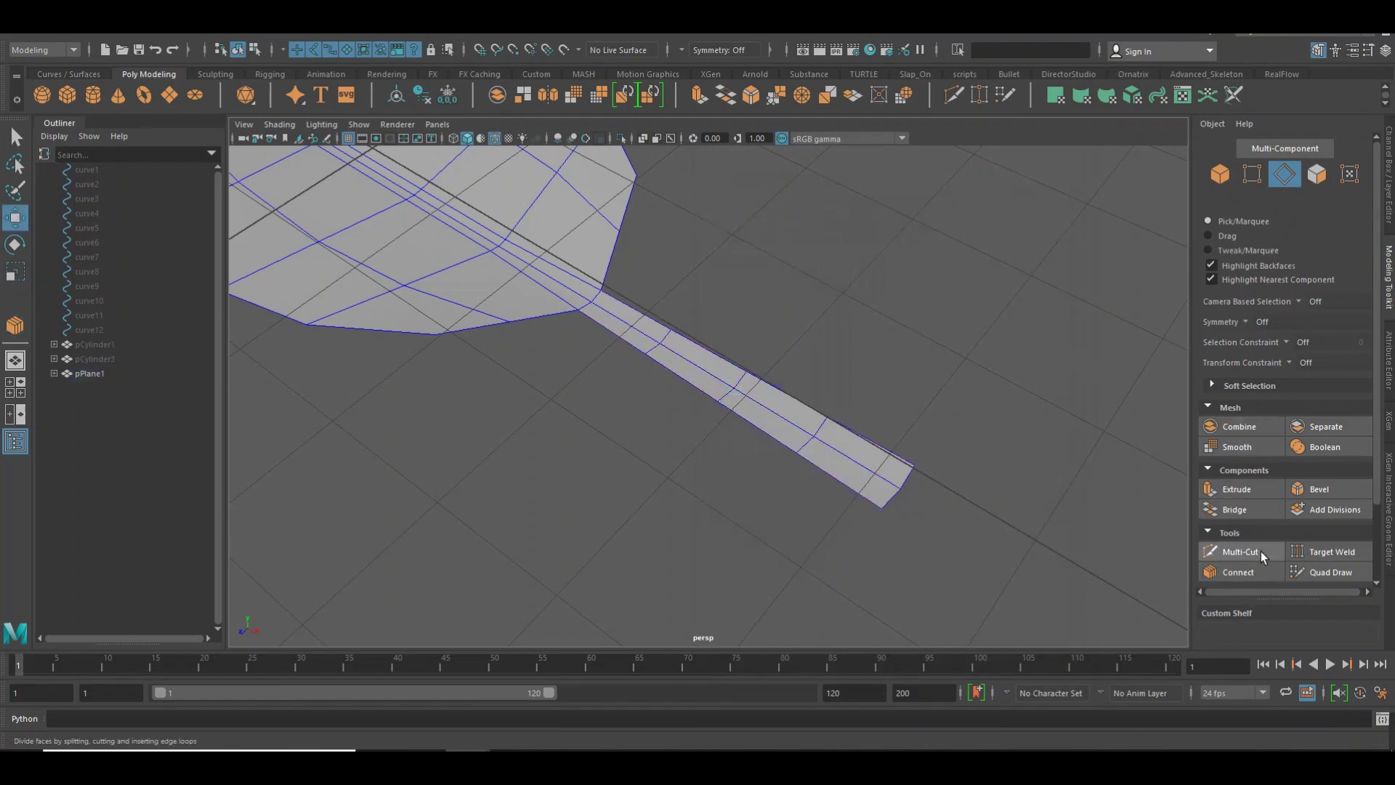
left_click(1239, 552)
left_click(614, 310, "ctrl")
key("ctrl+z")
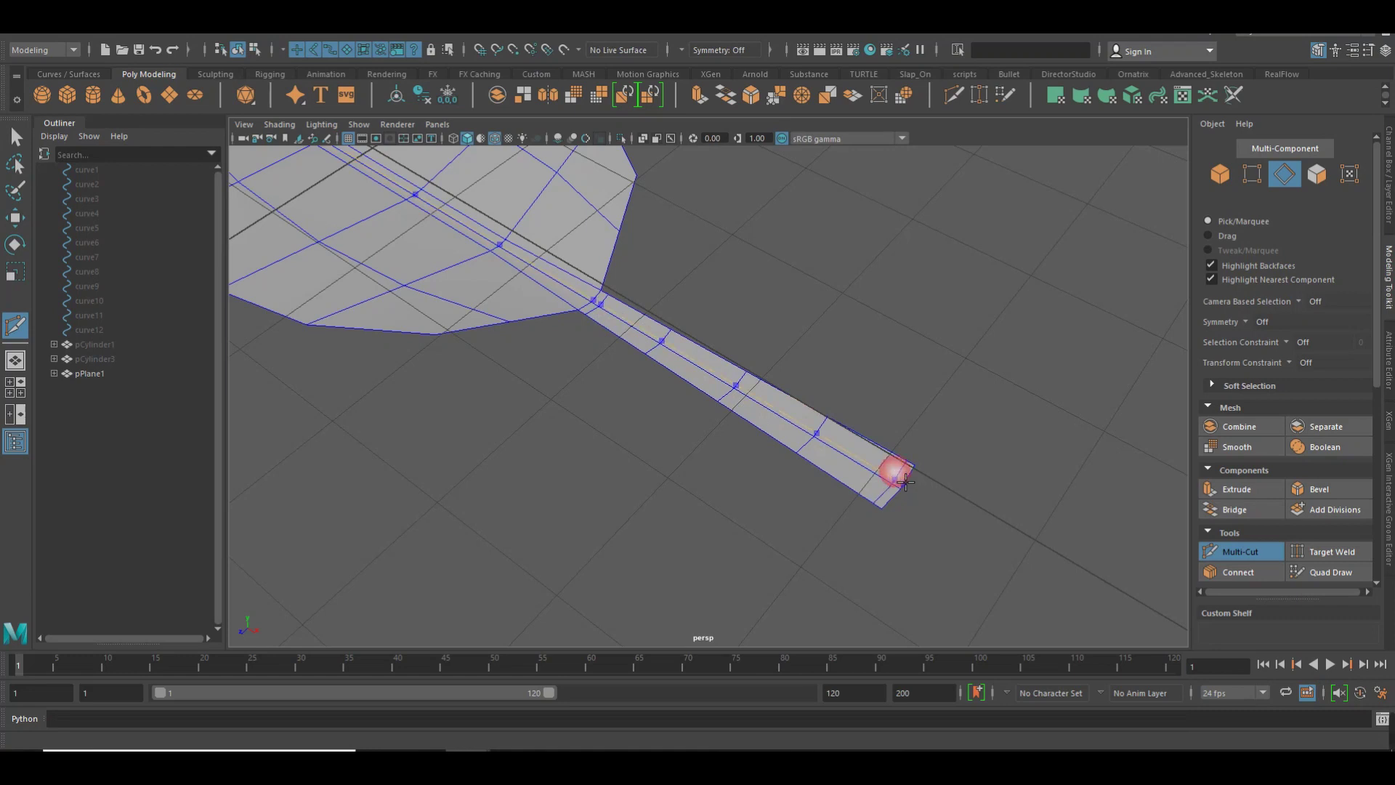
key("w")
Slide the edge where the stem meets the blade slightly along the stem
mouse_move(902, 356)
left_mouse_down("alt")
mouse_move(704, 346)
mouse_move(785, 342)
left_mouse_up("alt")
middle_click_drag(785, 342, 791, 371, "alt")
right_click_drag(791, 370, 985, 386, "alt")
scroll(985, 385, "up", 3)
left_click(654, 251)
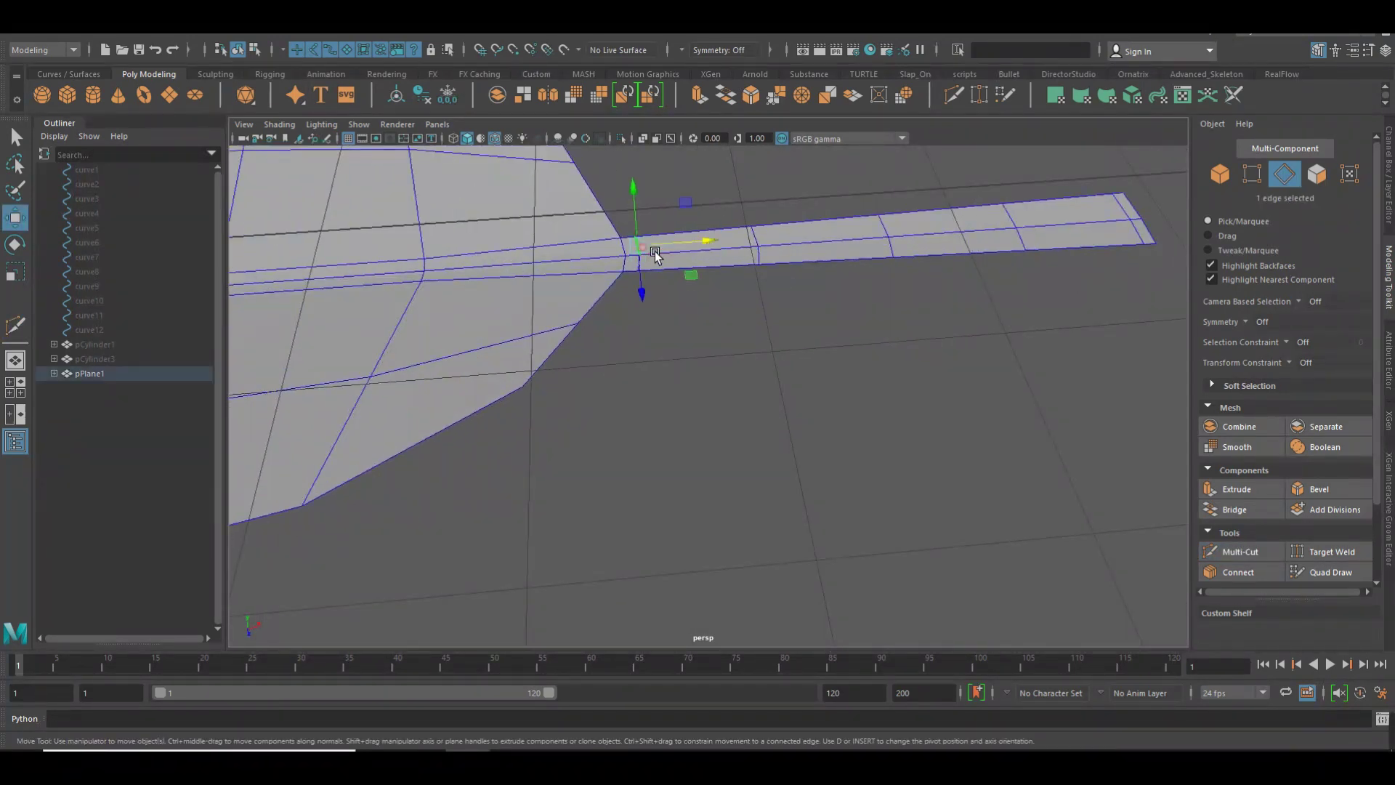
left_click_drag(682, 260, 679, 259)
left_click(773, 358)
mouse_move(772, 358)
left_mouse_down("alt")
mouse_move(421, 343)
mouse_move(649, 380)
mouse_move(635, 386)
mouse_move(352, 368)
mouse_move(726, 346)
mouse_move(578, 347)
mouse_move(535, 383)
mouse_move(579, 436)
left_mouse_up("alt")
In front view, rotate the leaf to 90 degrees in Y and freeze its transforms
key("space")
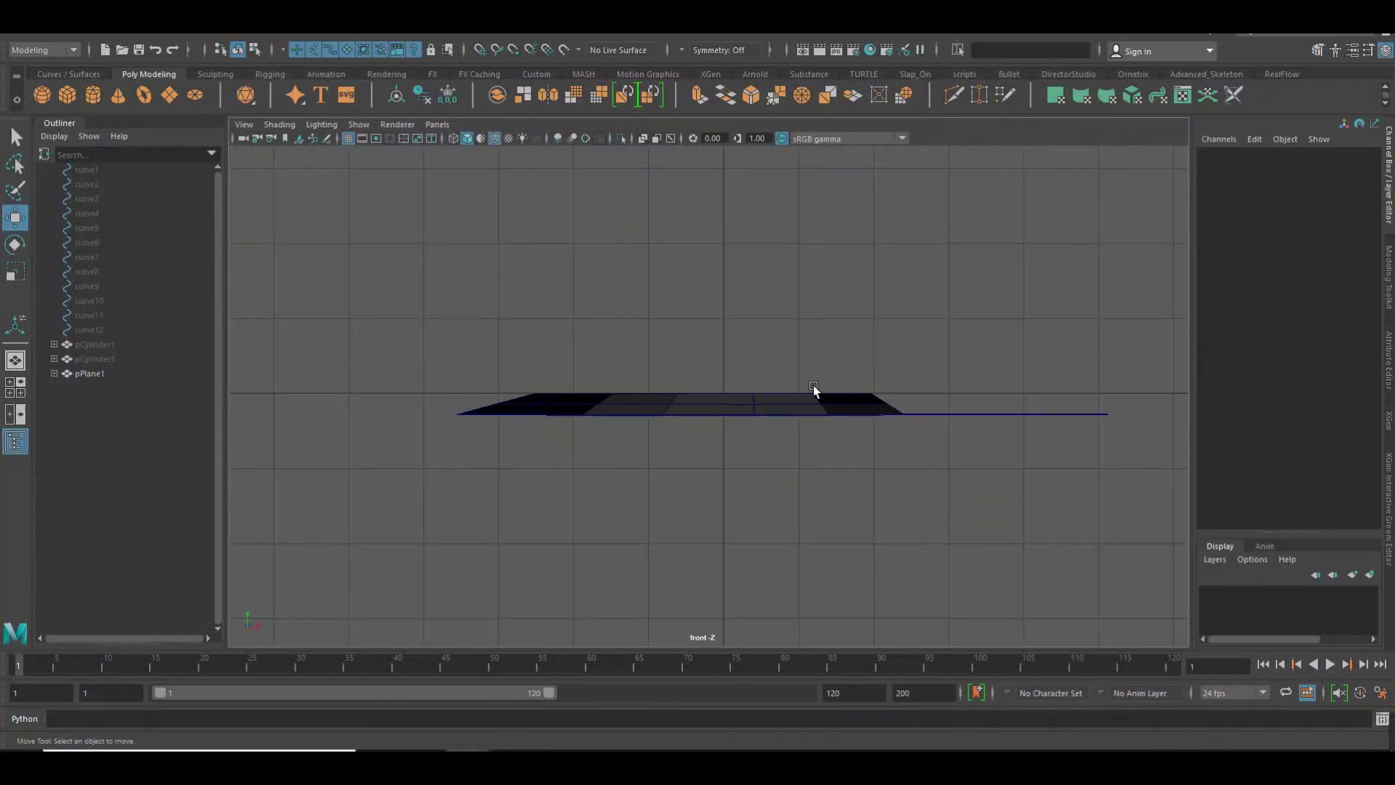
left_click(802, 398)
key("e")
mouse_move(743, 398)
left_mouse_down()
mouse_move(765, 404)
mouse_move(1089, 318)
left_mouse_up()
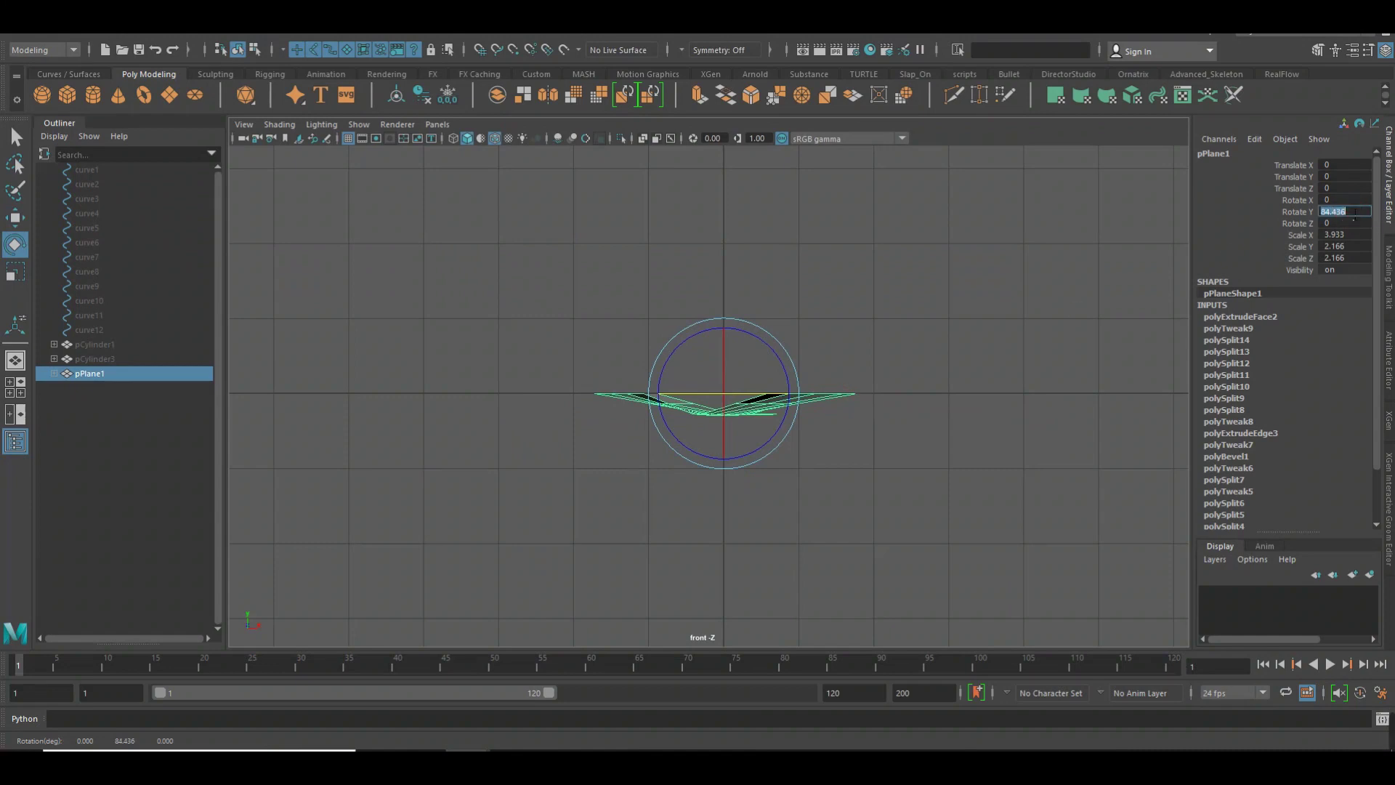
key("Return")
left_click(427, 93)
Back in perspective view, reselect the leaf and zoom out to see all of it
key("space")
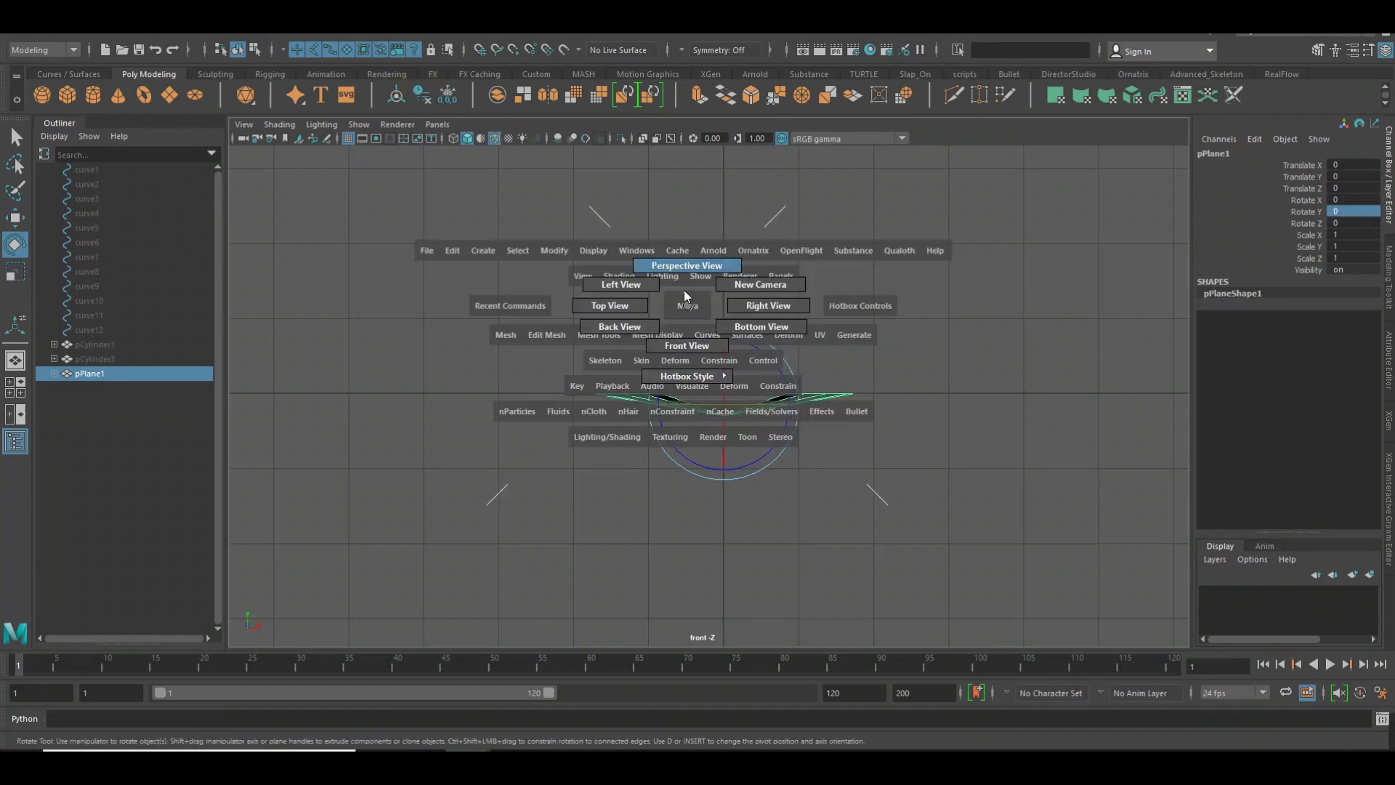
left_click_drag(688, 306, 681, 265)
left_click(948, 355)
left_click(731, 306)
key("w")
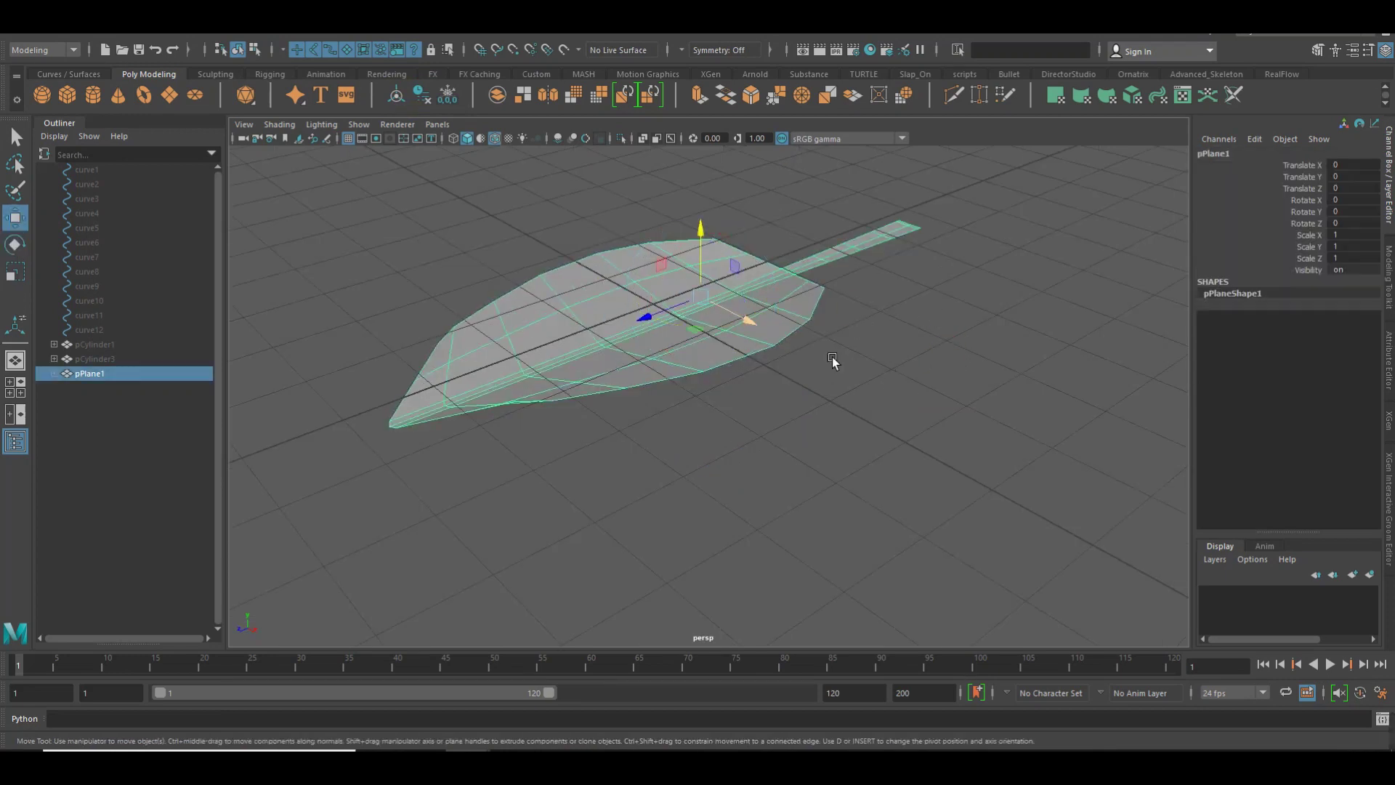
right_click_drag(833, 361, 826, 447, "alt")
left_click(827, 444)
mouse_move(814, 479)
left_mouse_down("alt")
mouse_move(775, 452)
mouse_move(883, 459)
mouse_move(813, 475)
left_mouse_up("alt")
Rotate the leaf to 180 degrees in Y, freeze transforms and delete history
left_click(670, 333)
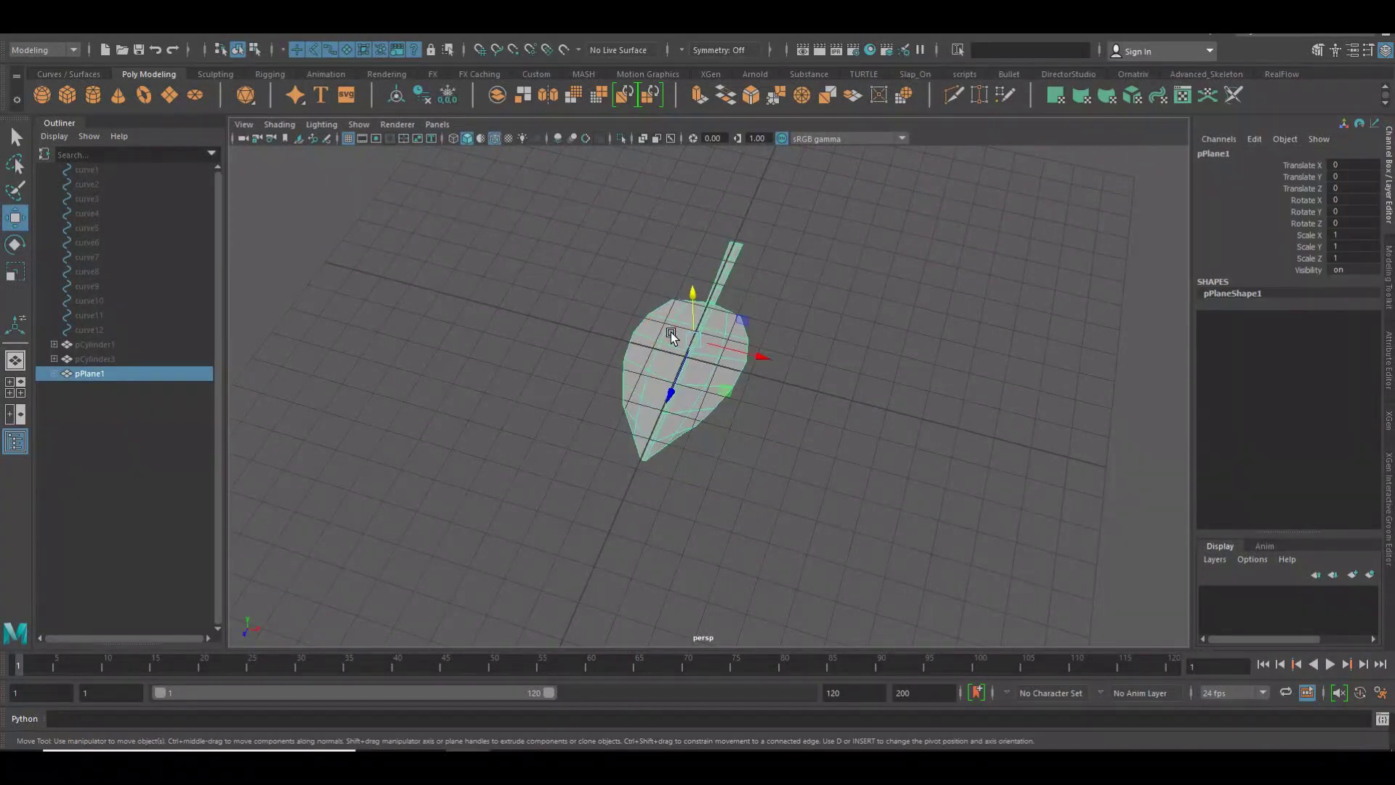
key("e")
mouse_move(664, 385)
left_mouse_down()
mouse_move(623, 348)
mouse_move(983, 251)
left_mouse_up()
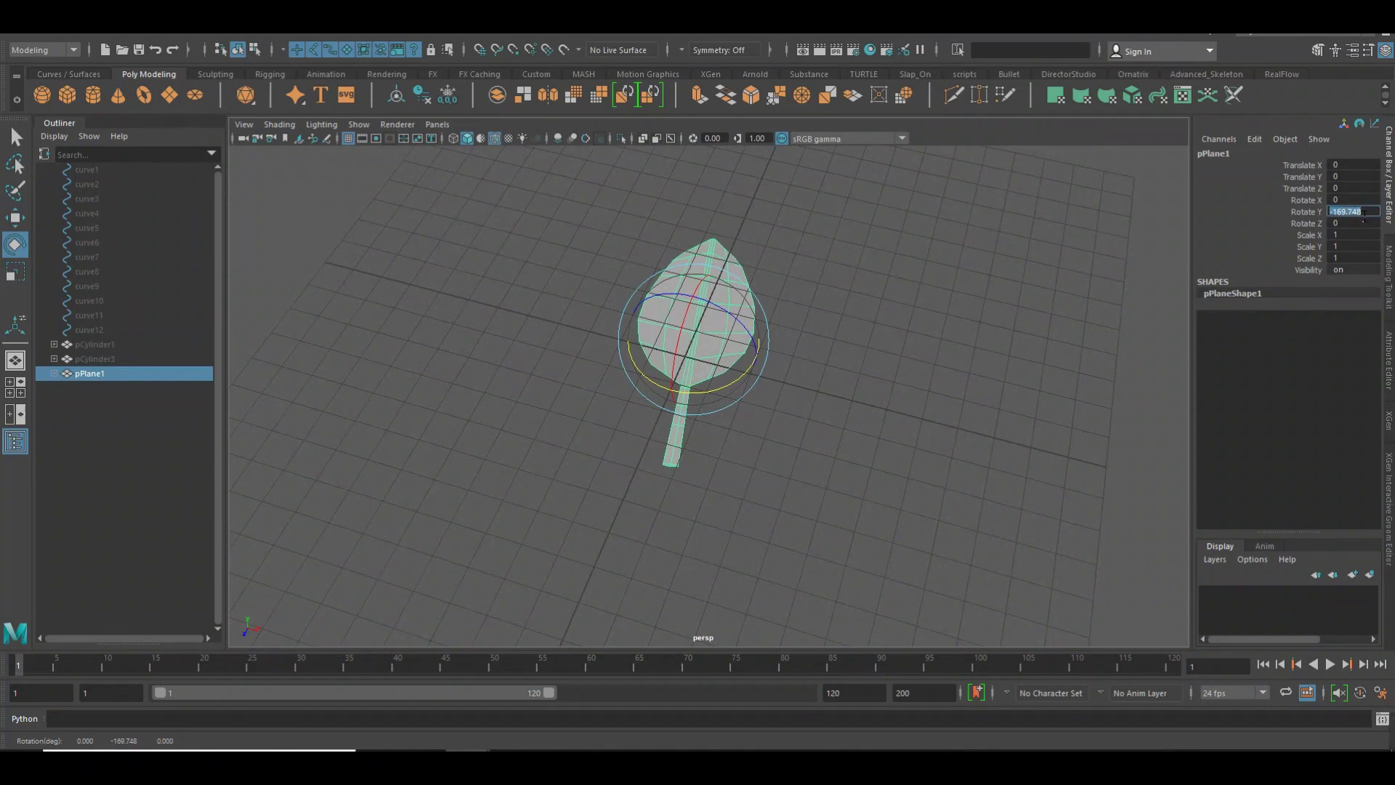
type("180")
key("Return")
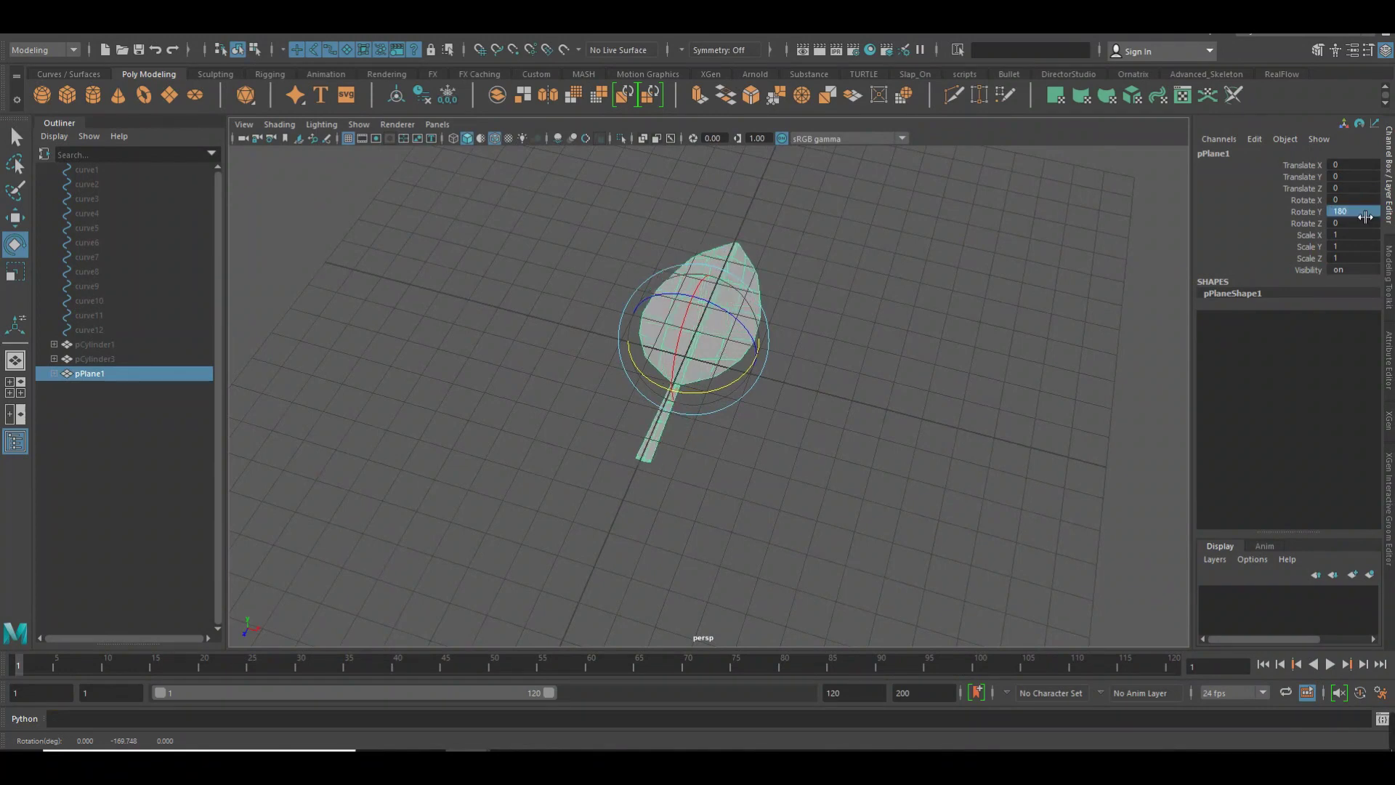
key("w")
left_click(447, 98)
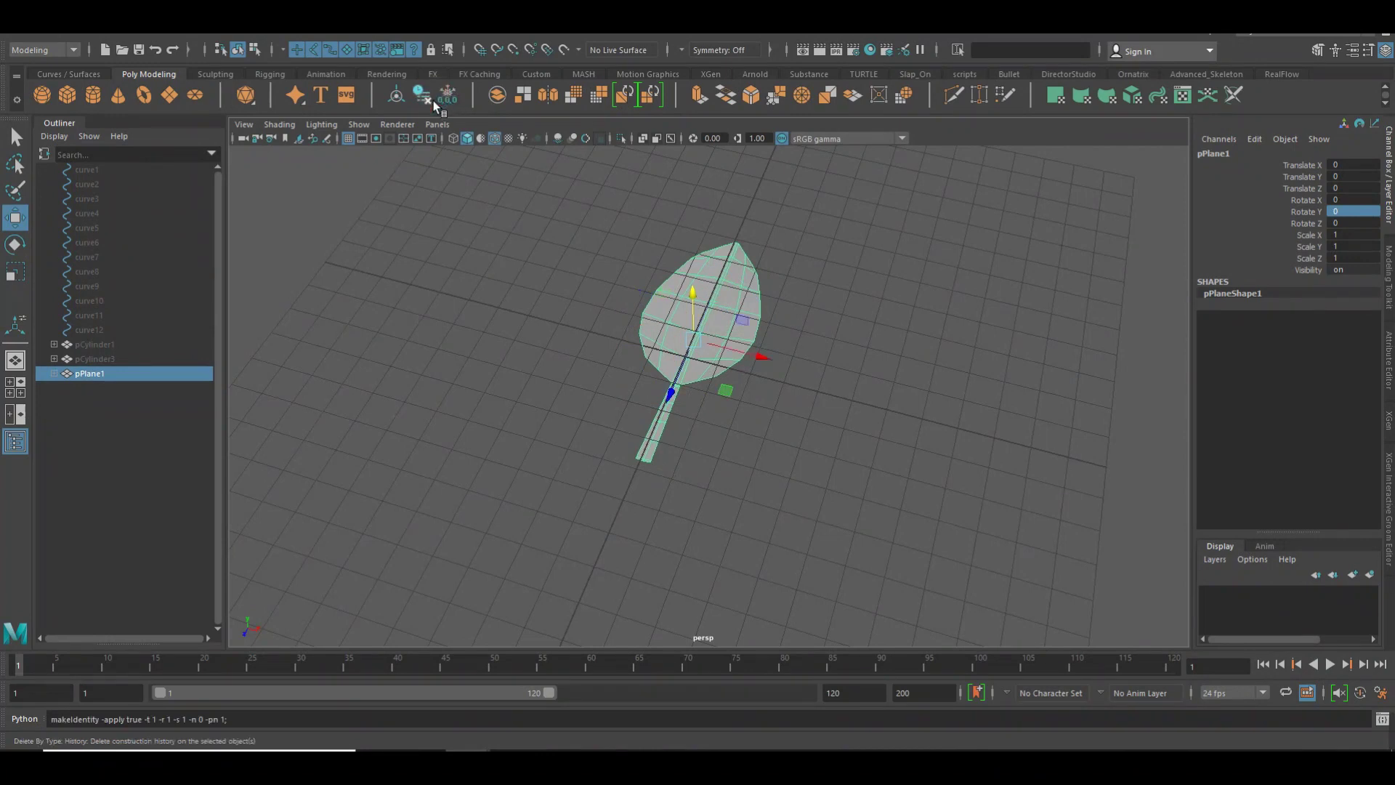
left_click(533, 234)
mouse_move(533, 234)
left_mouse_down("alt")
mouse_move(740, 394)
mouse_move(807, 401)
left_mouse_up("alt")
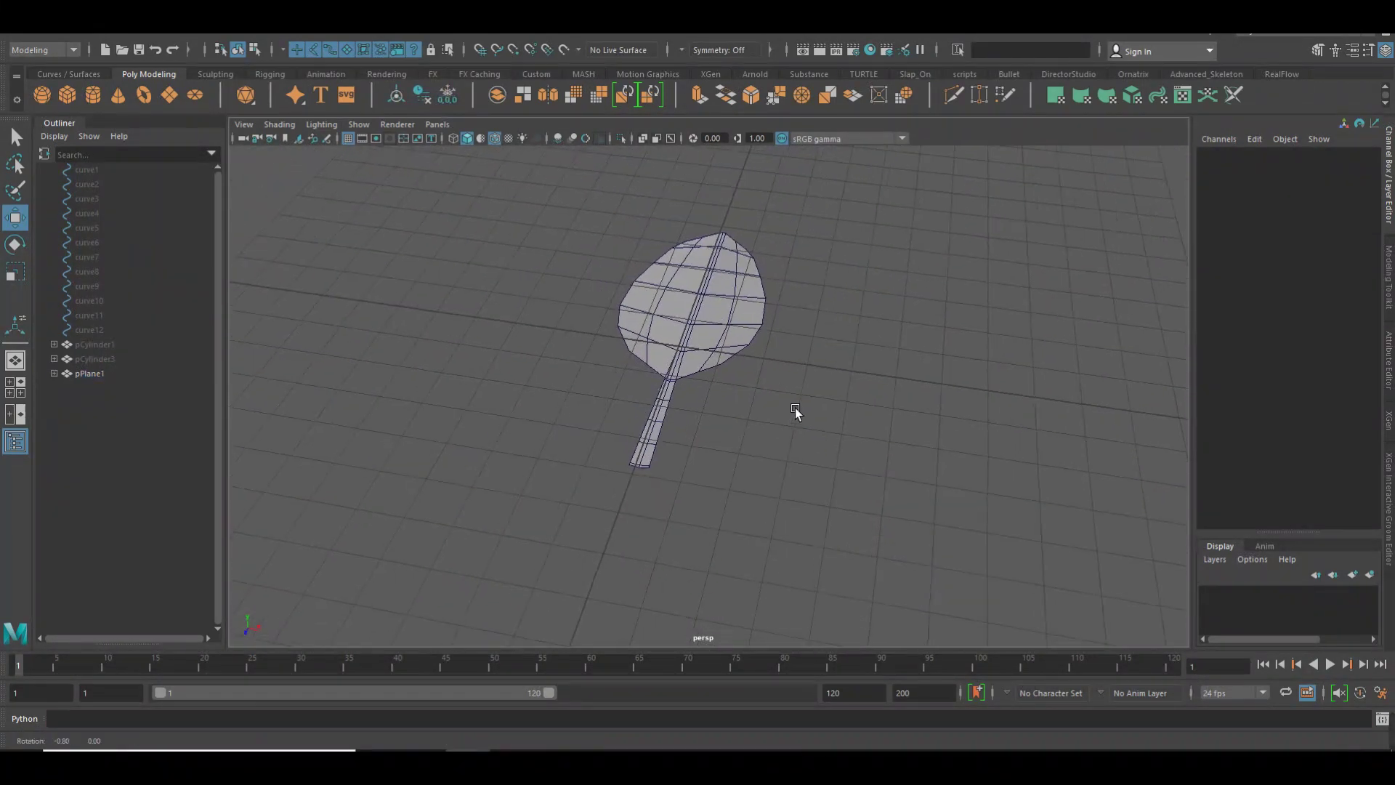
Duplicate the leaf and raise the copy slightly above the original in side view
left_click(706, 318)
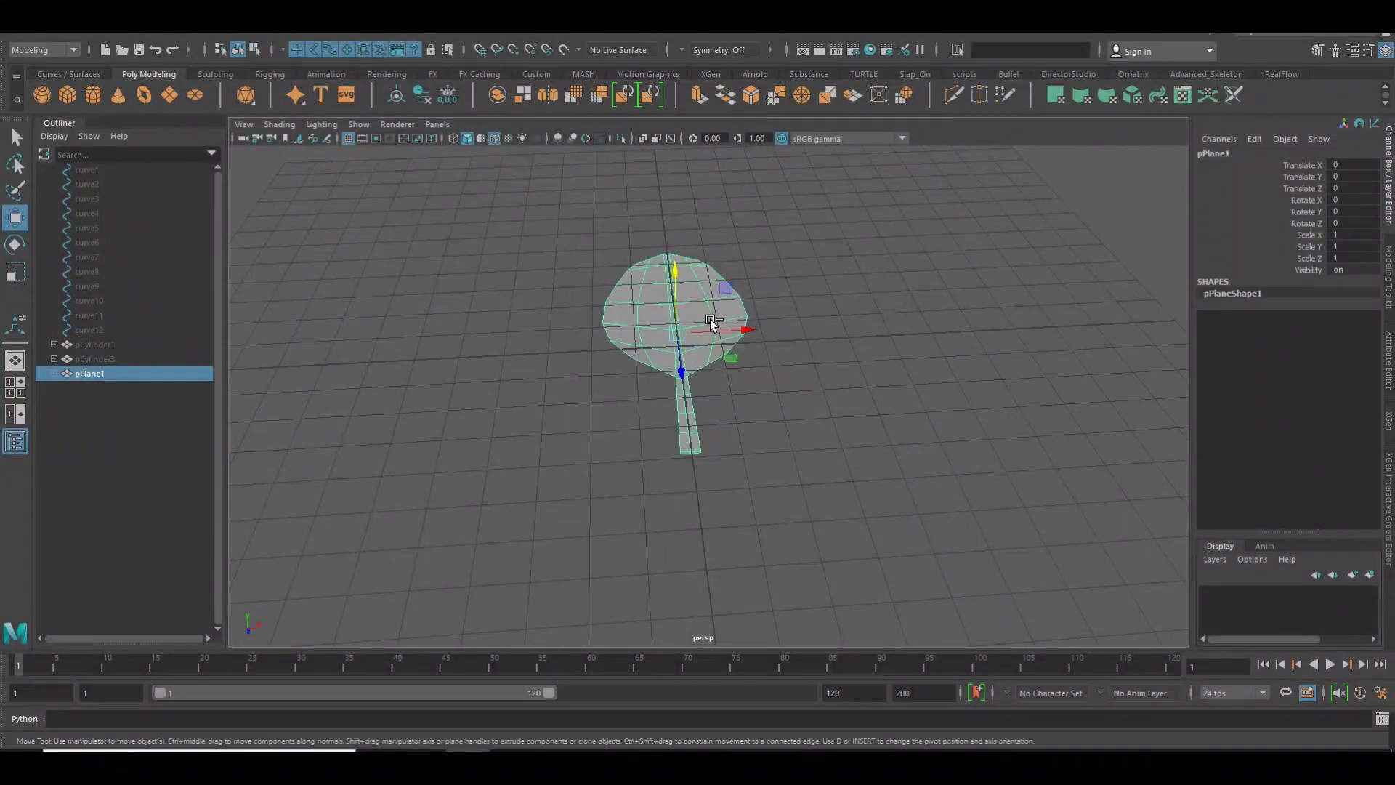
key("ctrl+d")
right_click_drag(691, 331, 982, 383, "alt")
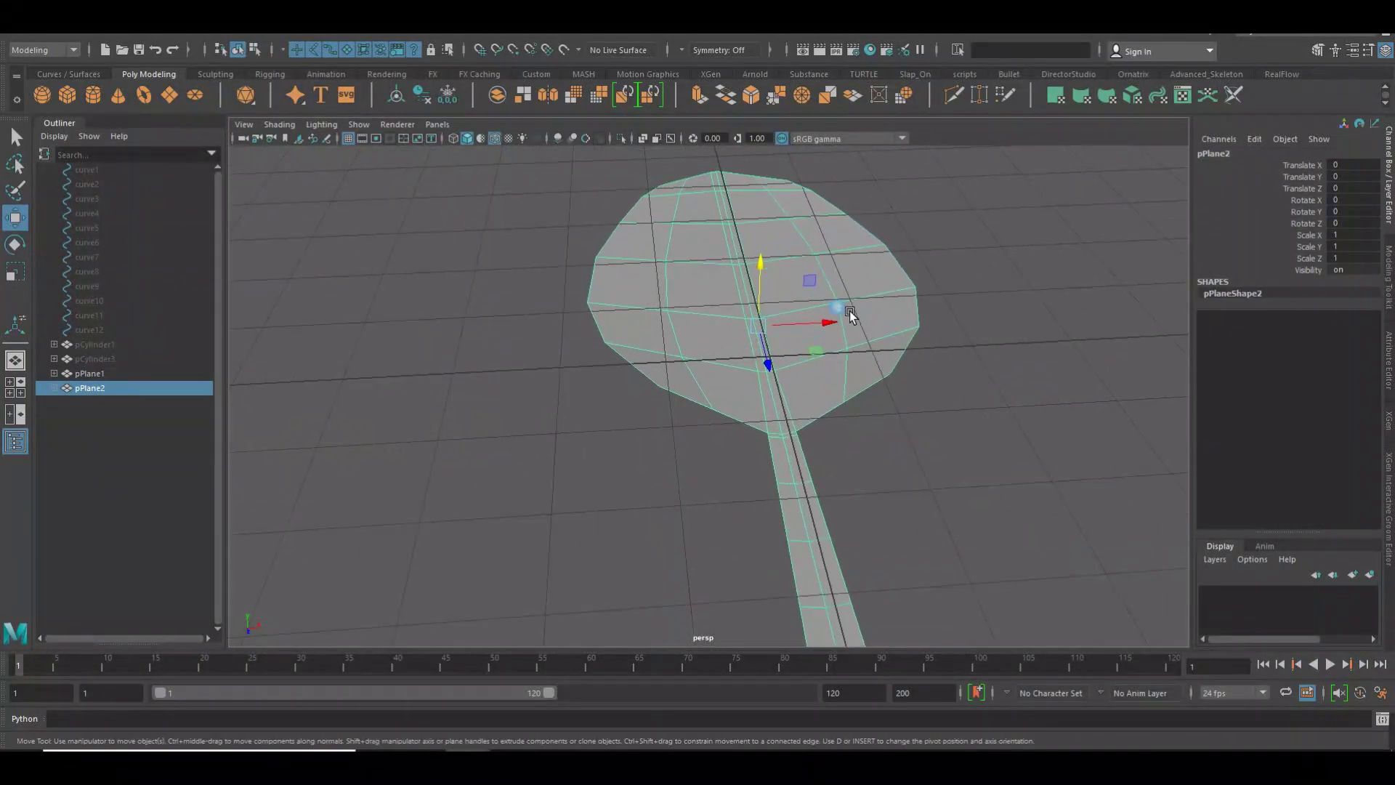
left_click_drag(779, 329, 919, 305, "alt")
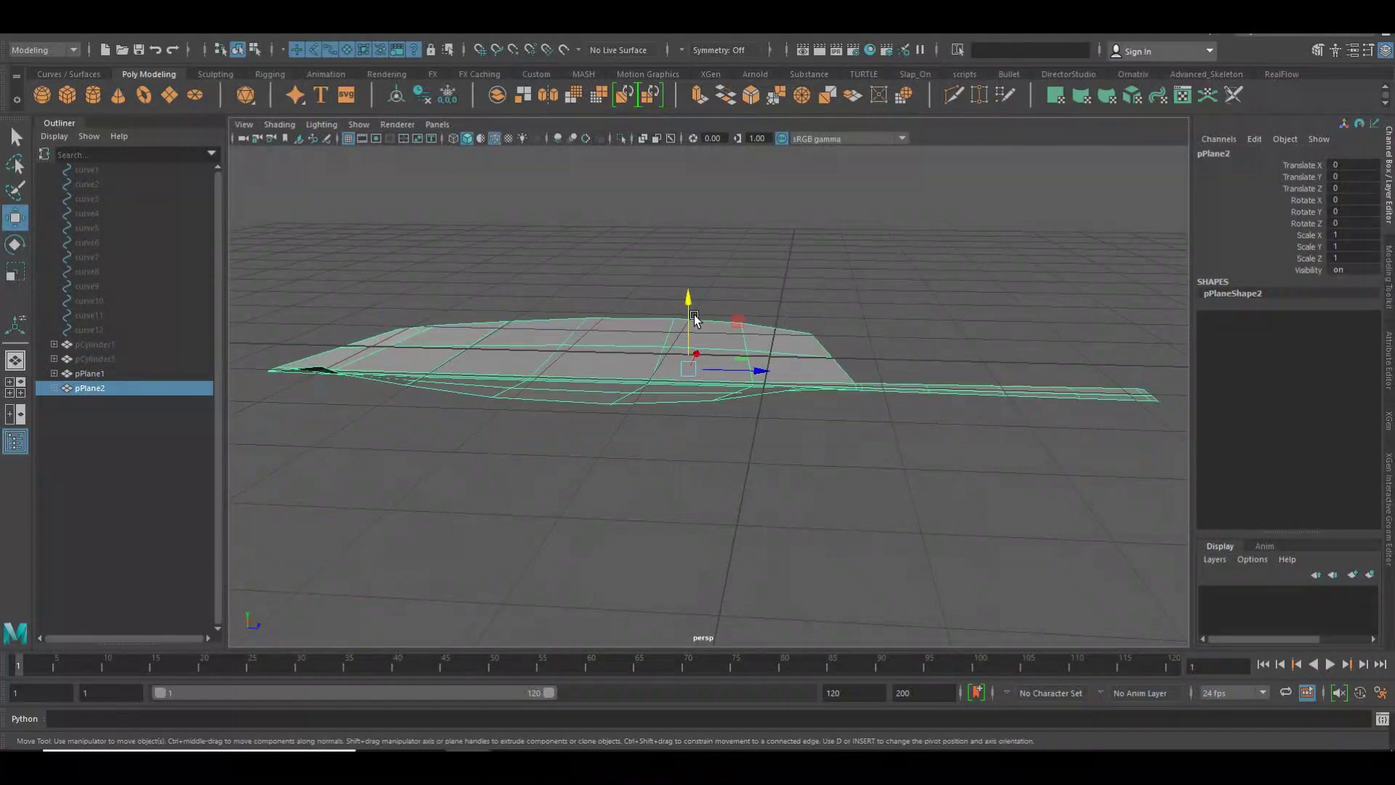
mouse_move(698, 313)
left_mouse_down()
mouse_move(700, 300)
mouse_move(773, 314)
left_mouse_up()
key("space")
key("space")
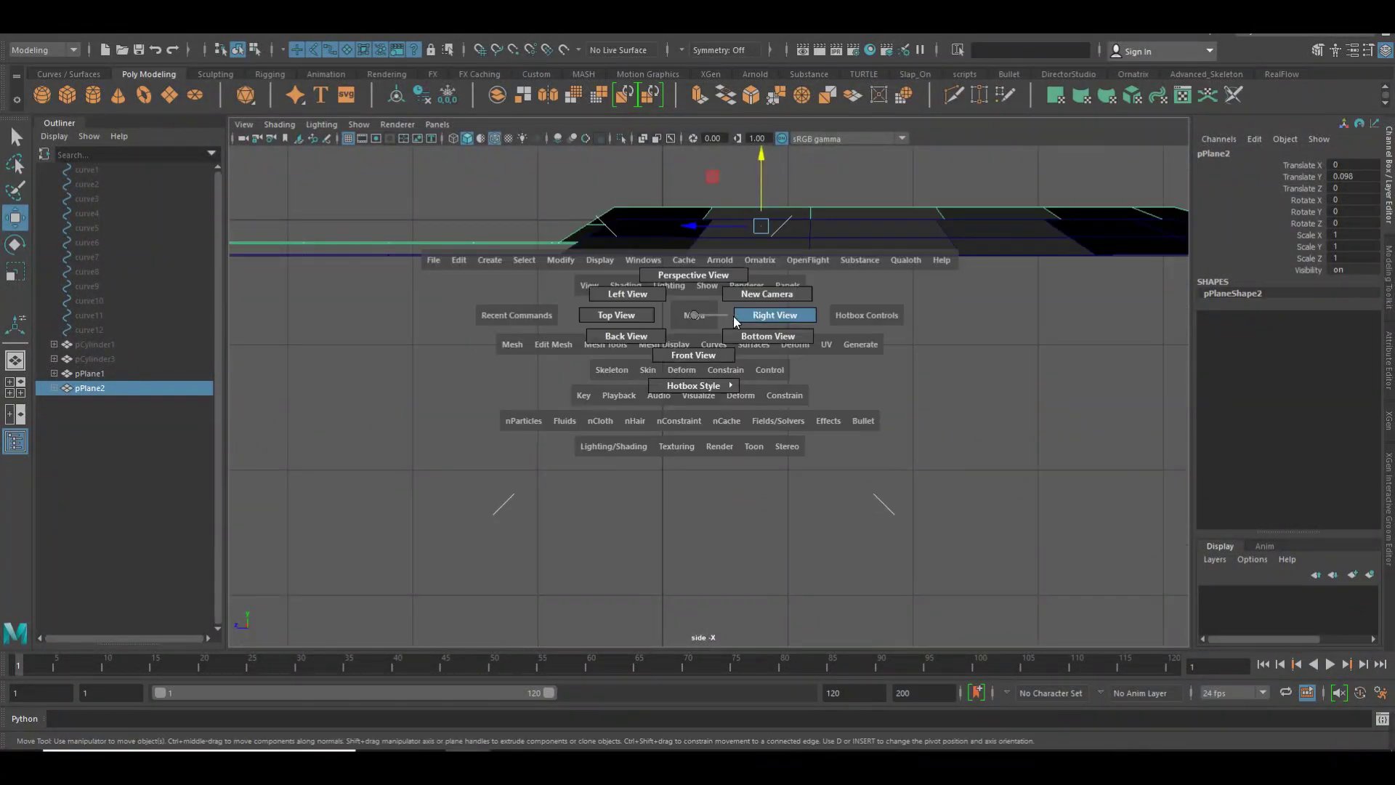
mouse_move(834, 333)
right_mouse_down("alt")
mouse_move(692, 425)
mouse_move(1271, 373)
right_mouse_up("alt")
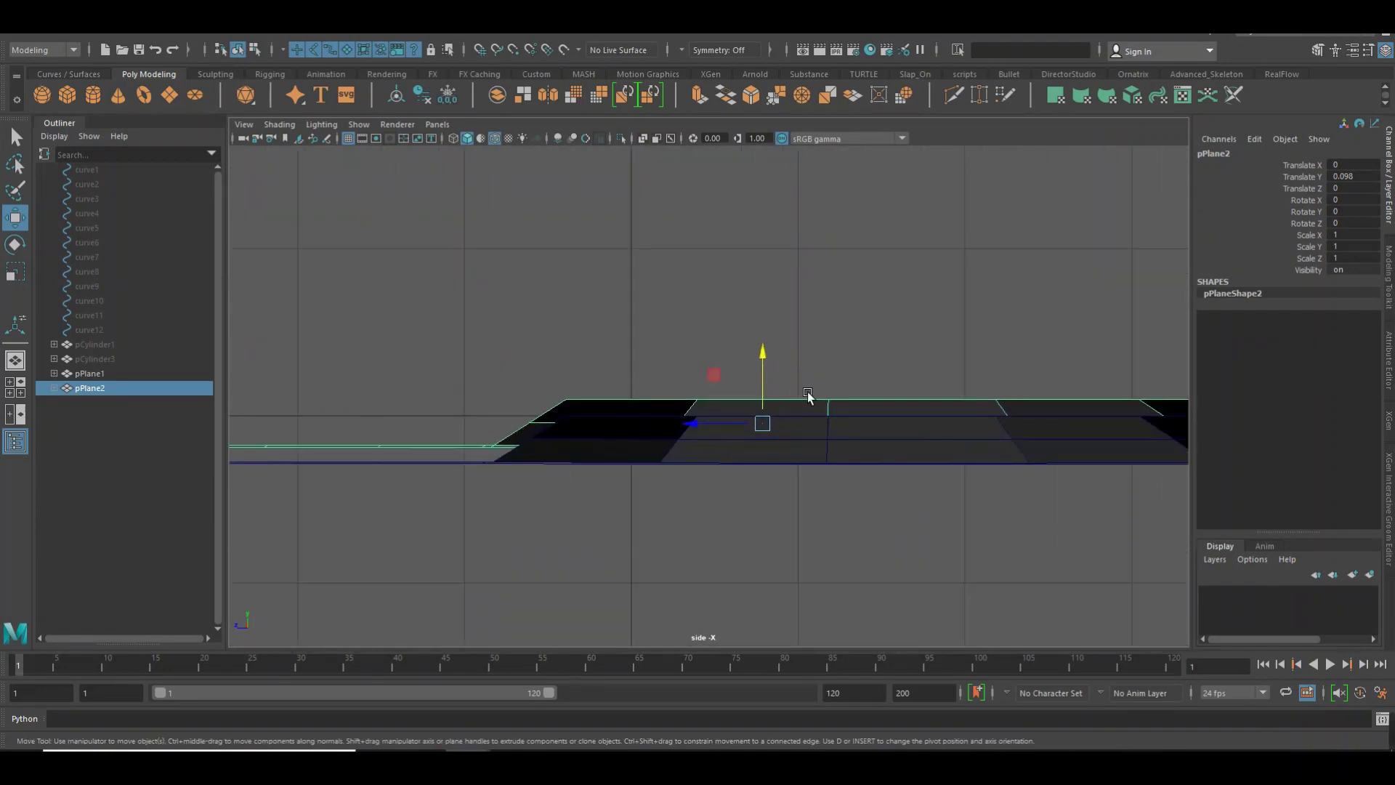
left_click_drag(772, 376, 807, 374)
Tilt the copy slightly in X, by under one degree
key("e")
mouse_move(806, 374)
right_mouse_down("alt")
mouse_move(601, 374)
mouse_move(1097, 373)
right_mouse_up("alt")
mouse_move(700, 395)
right_mouse_down("alt")
mouse_move(1003, 393)
mouse_move(769, 386)
right_mouse_up("alt")
left_click_drag(769, 386, 768, 384)
middle_click_drag(767, 383, 604, 372, "alt")
left_click(564, 378)
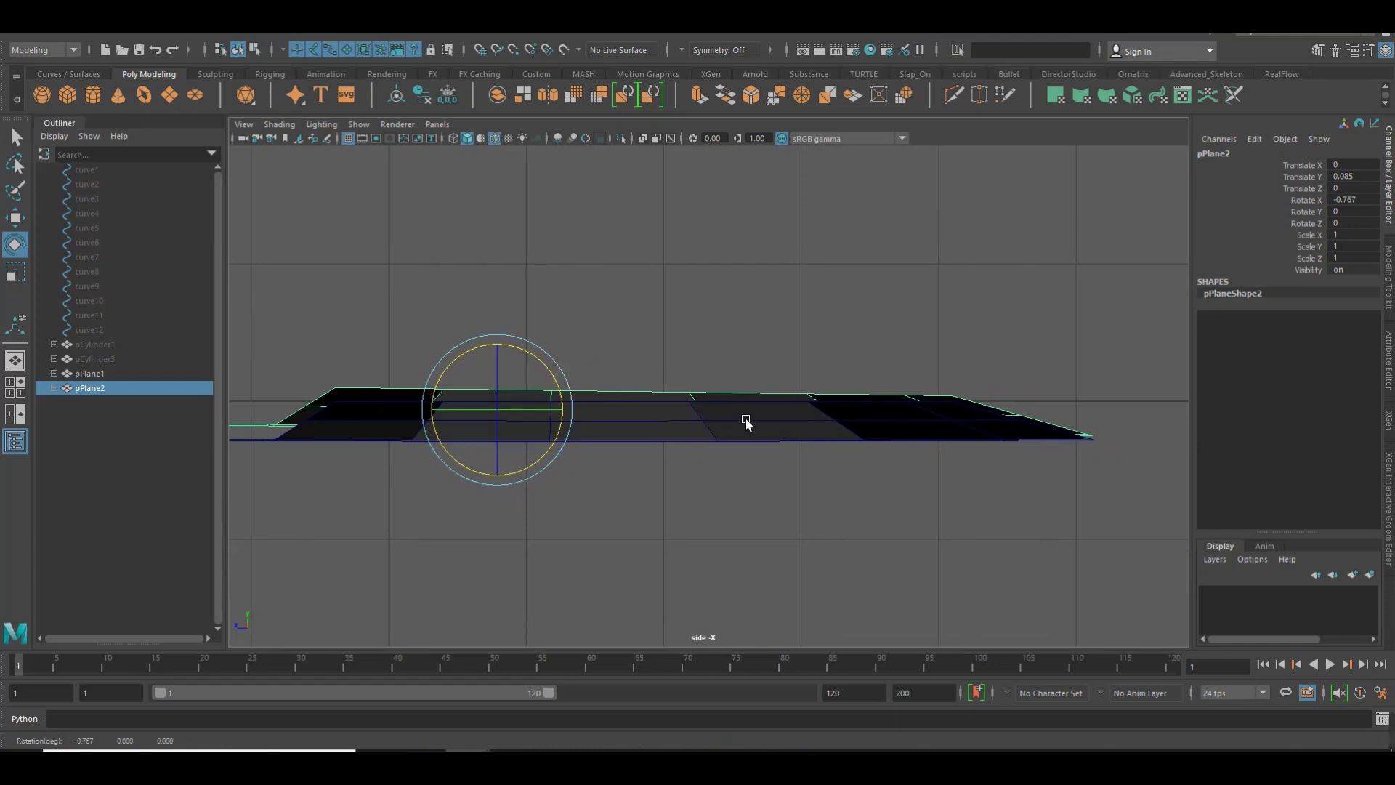
Return to perspective view and orbit to compare both leaves
key("space")
left_click_drag(746, 424, 737, 369)
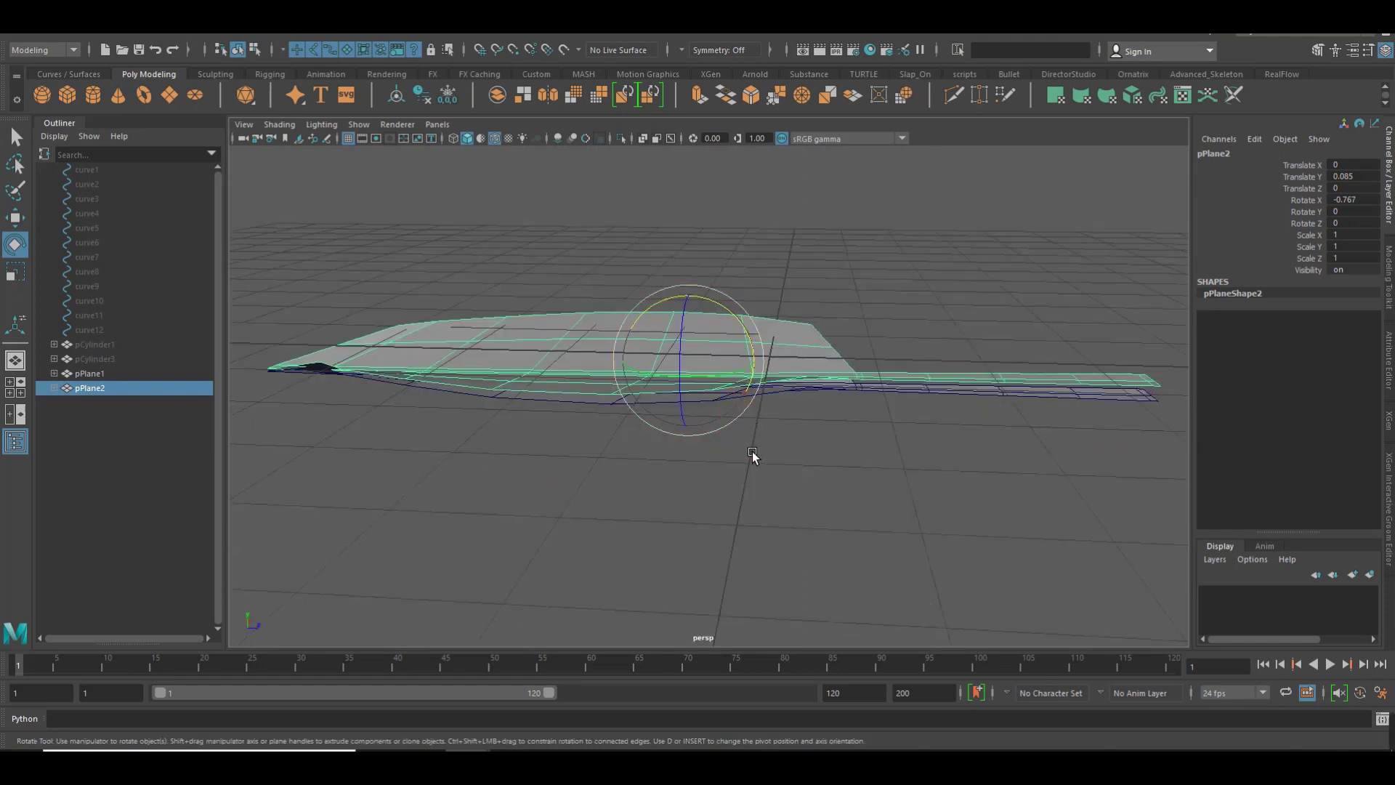
left_click(822, 499)
mouse_move(822, 500)
left_mouse_down("alt")
mouse_move(782, 482)
mouse_move(744, 492)
mouse_move(854, 487)
mouse_move(784, 475)
mouse_move(776, 435)
mouse_move(741, 399)
left_mouse_up("alt")
Reverse the face normals of the first leaf plane, pPlane1
left_click(704, 356)
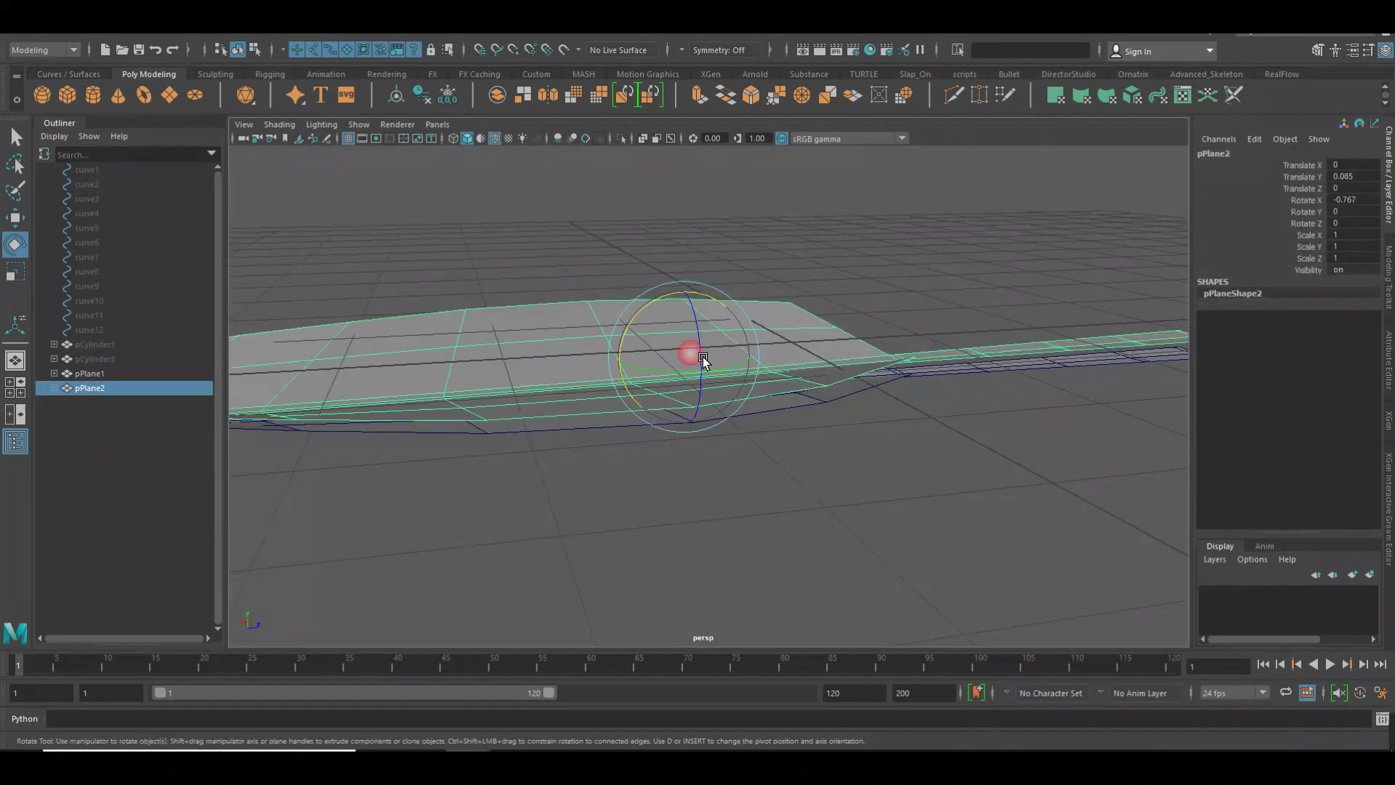
right_click_drag(802, 370, 802, 412)
left_click(811, 399)
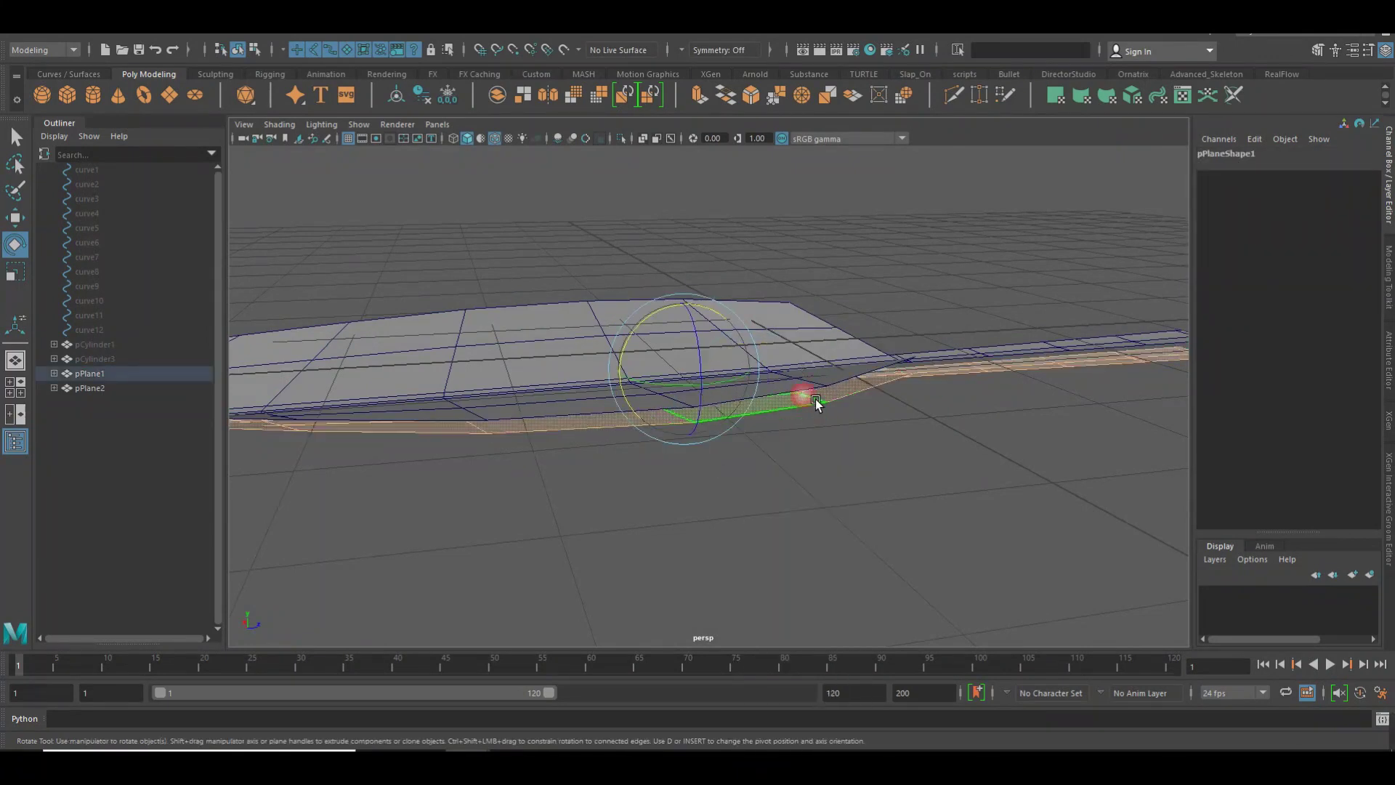
right_click(805, 400, "shift")
left_click(929, 416)
key("w")
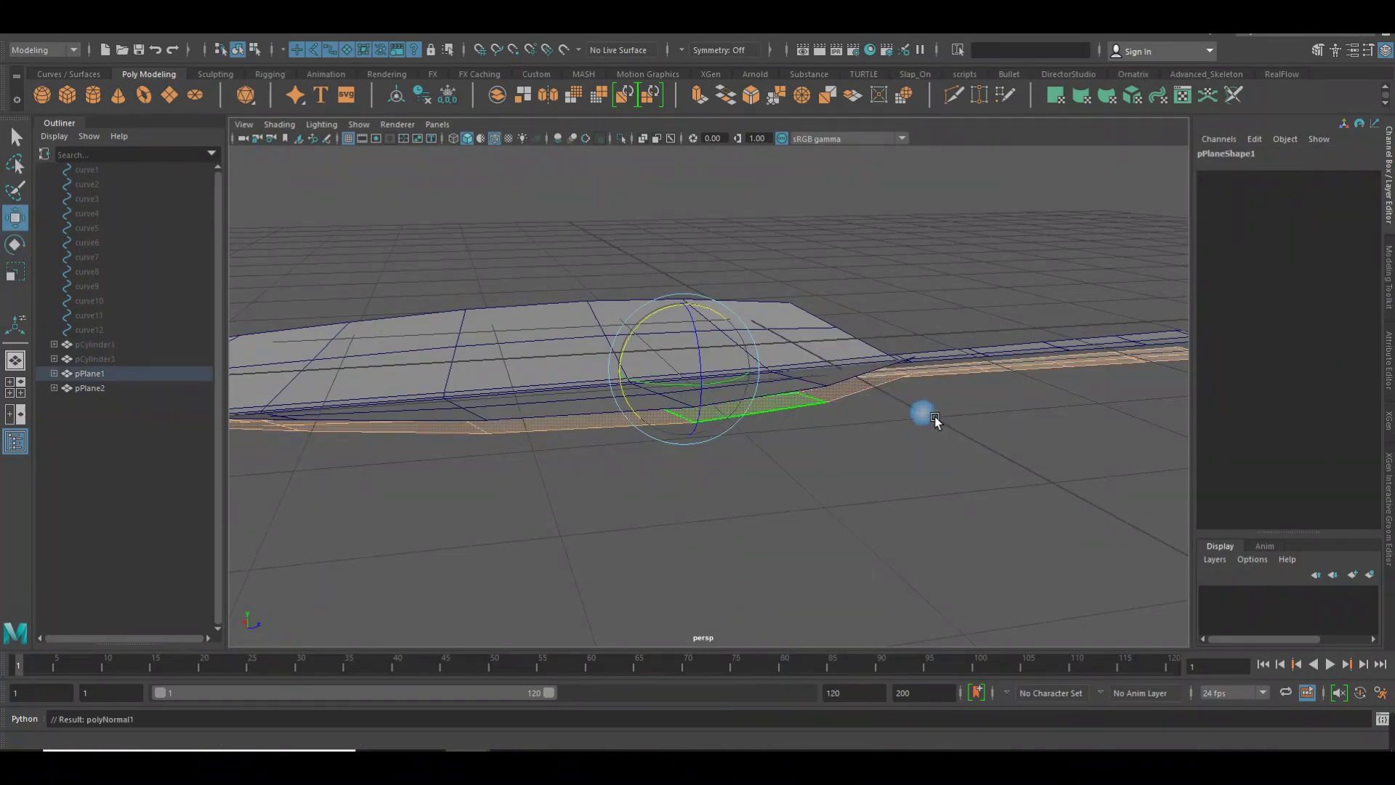
Marquee-select both leaf planes together in object mode
right_click_drag(851, 372, 908, 361)
left_click_drag(888, 271, 930, 423)
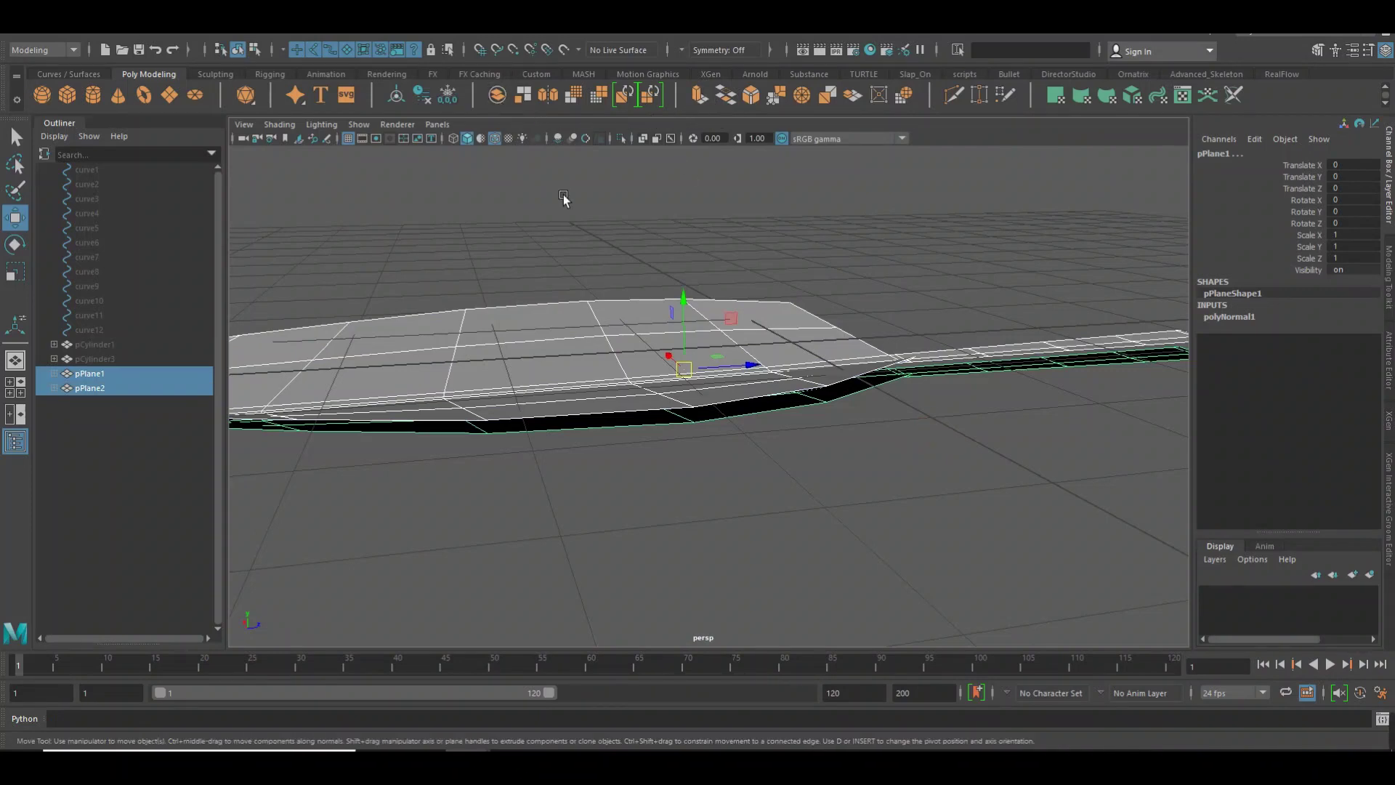
right_click_drag(650, 338, 735, 404)
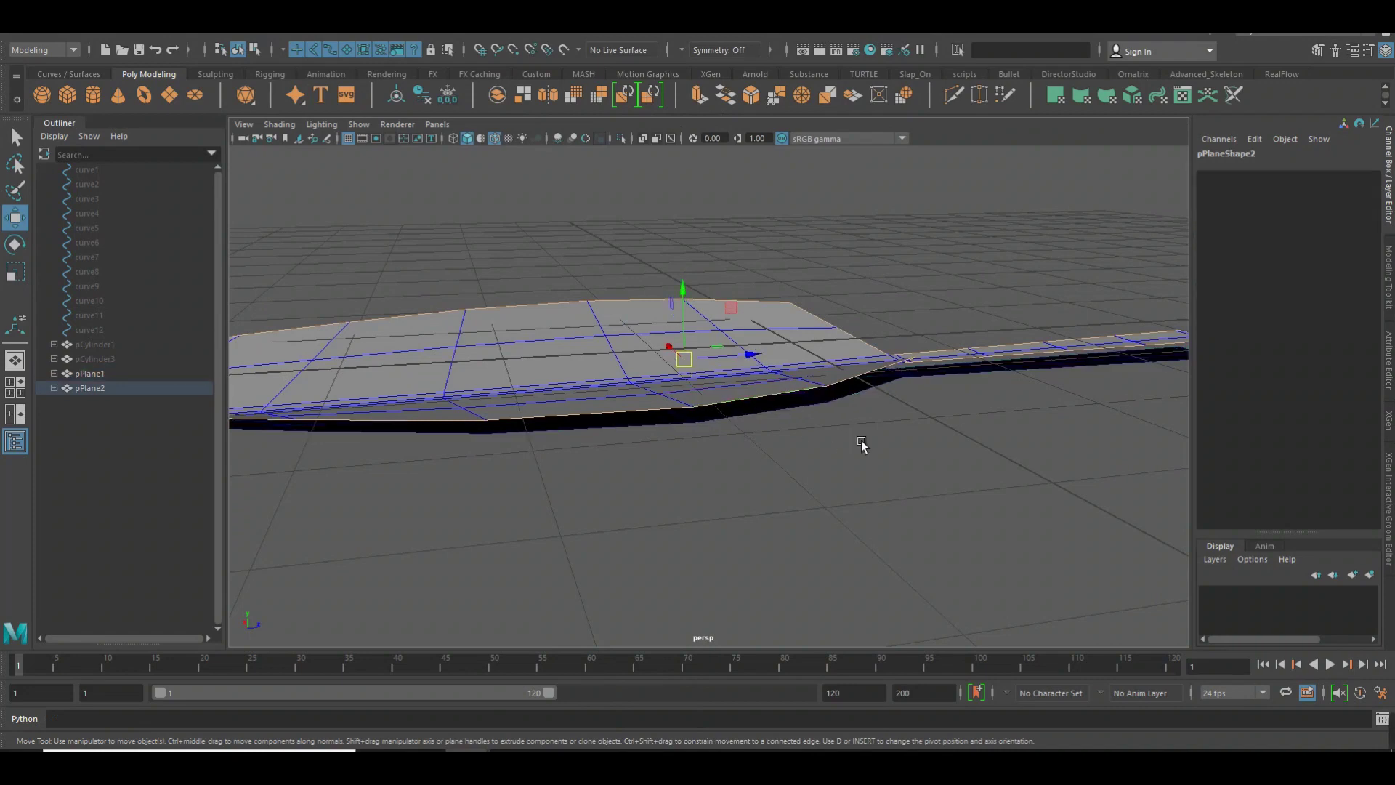
right_click_drag(766, 312, 897, 311)
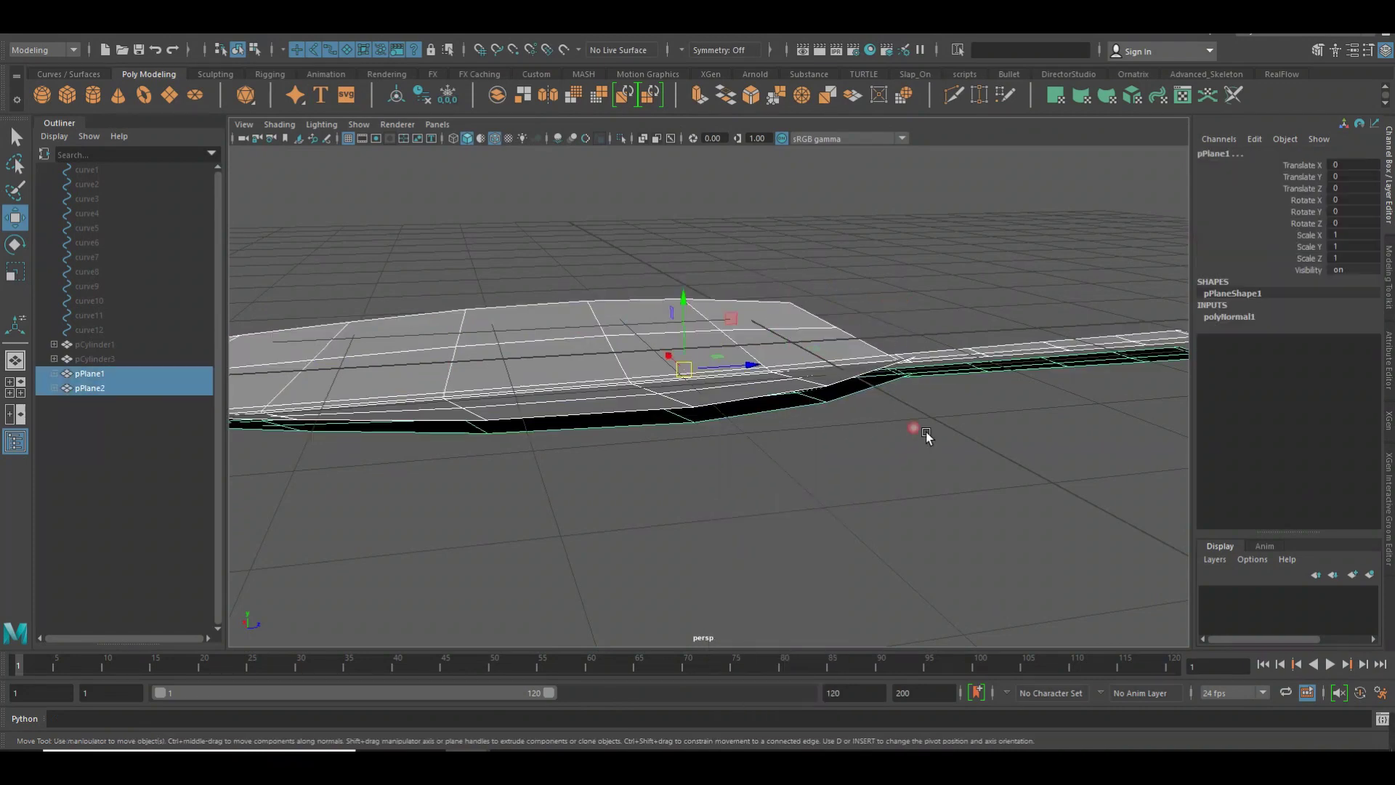
Combine the two leaf planes into one mesh, delete its history, and switch to edge selection
left_click(508, 98)
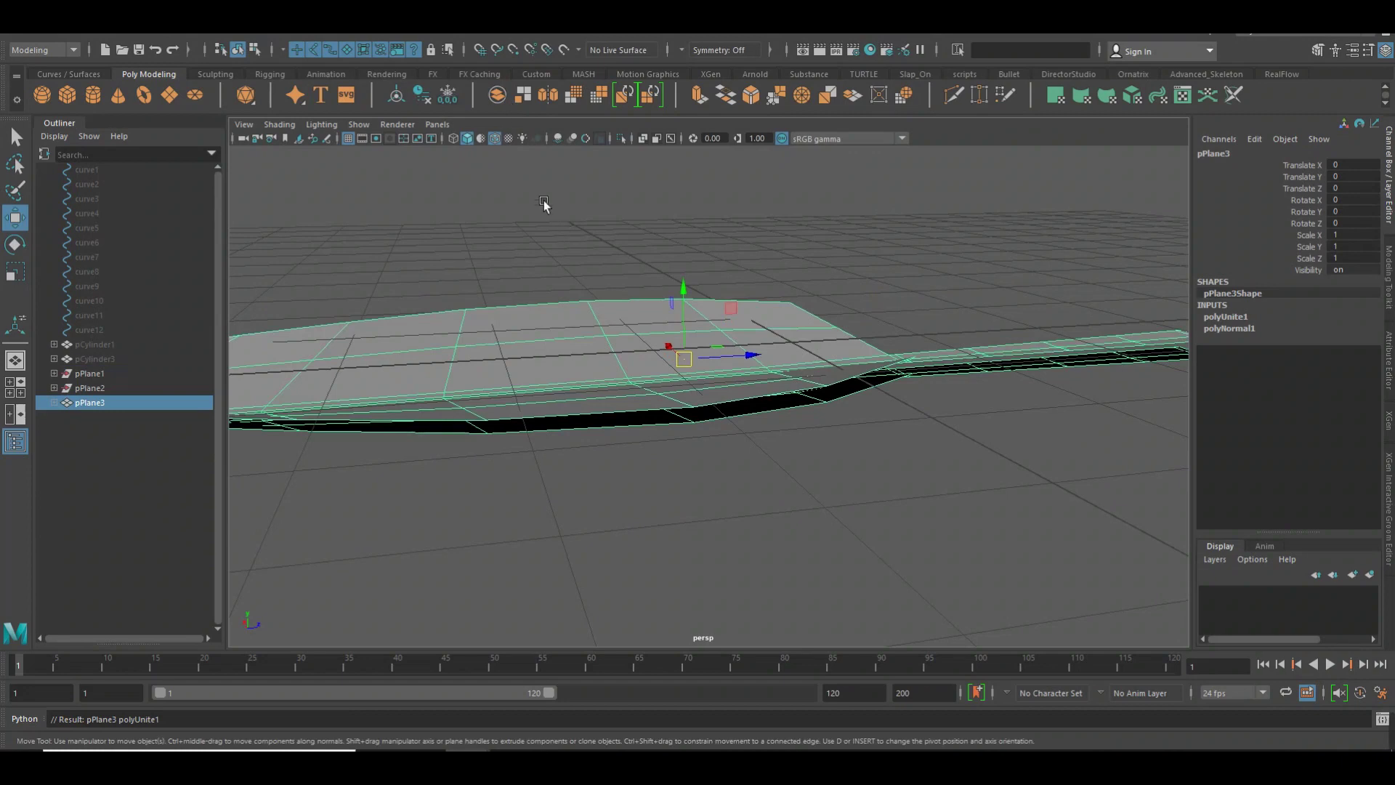
left_click(422, 96)
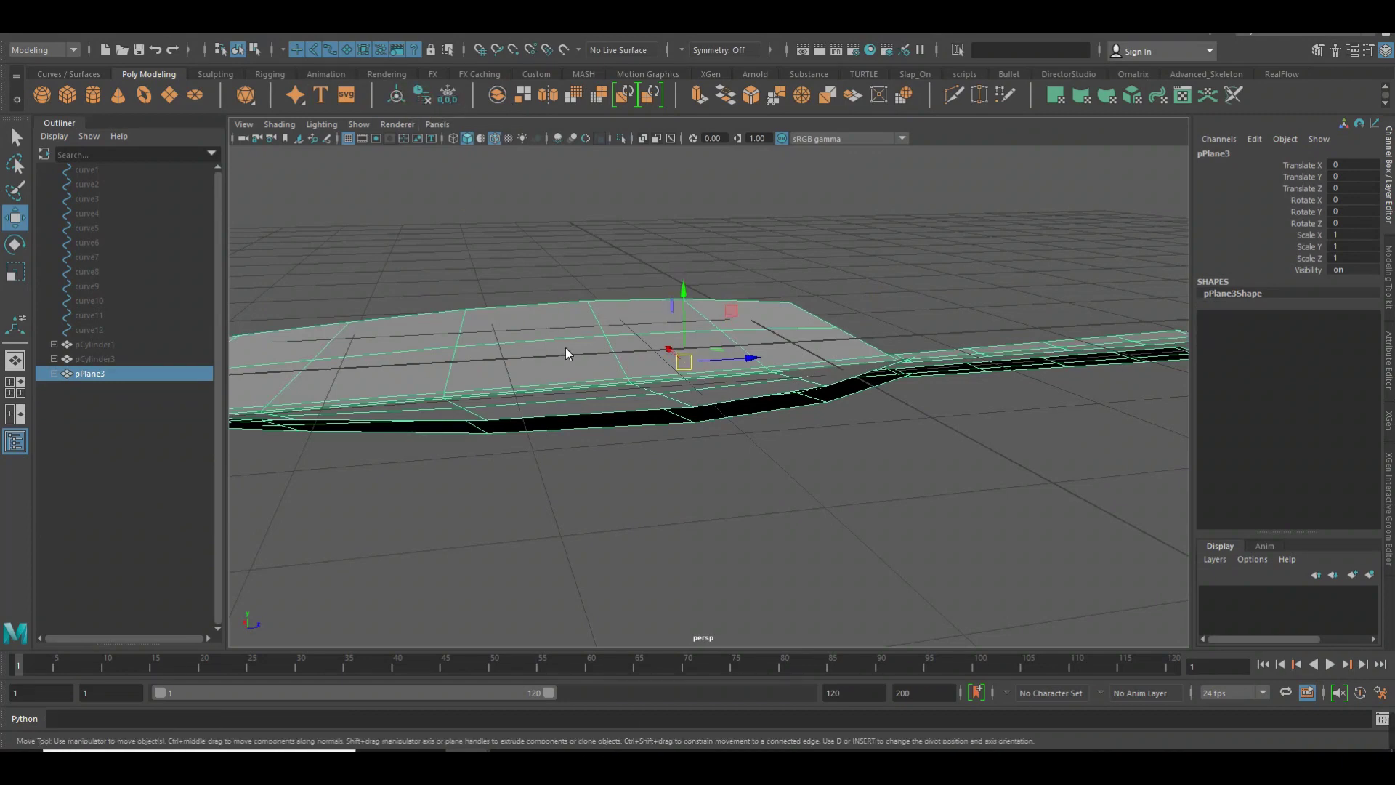
right_click_drag(565, 347, 575, 311)
left_click(621, 441, "ctrl+shift")
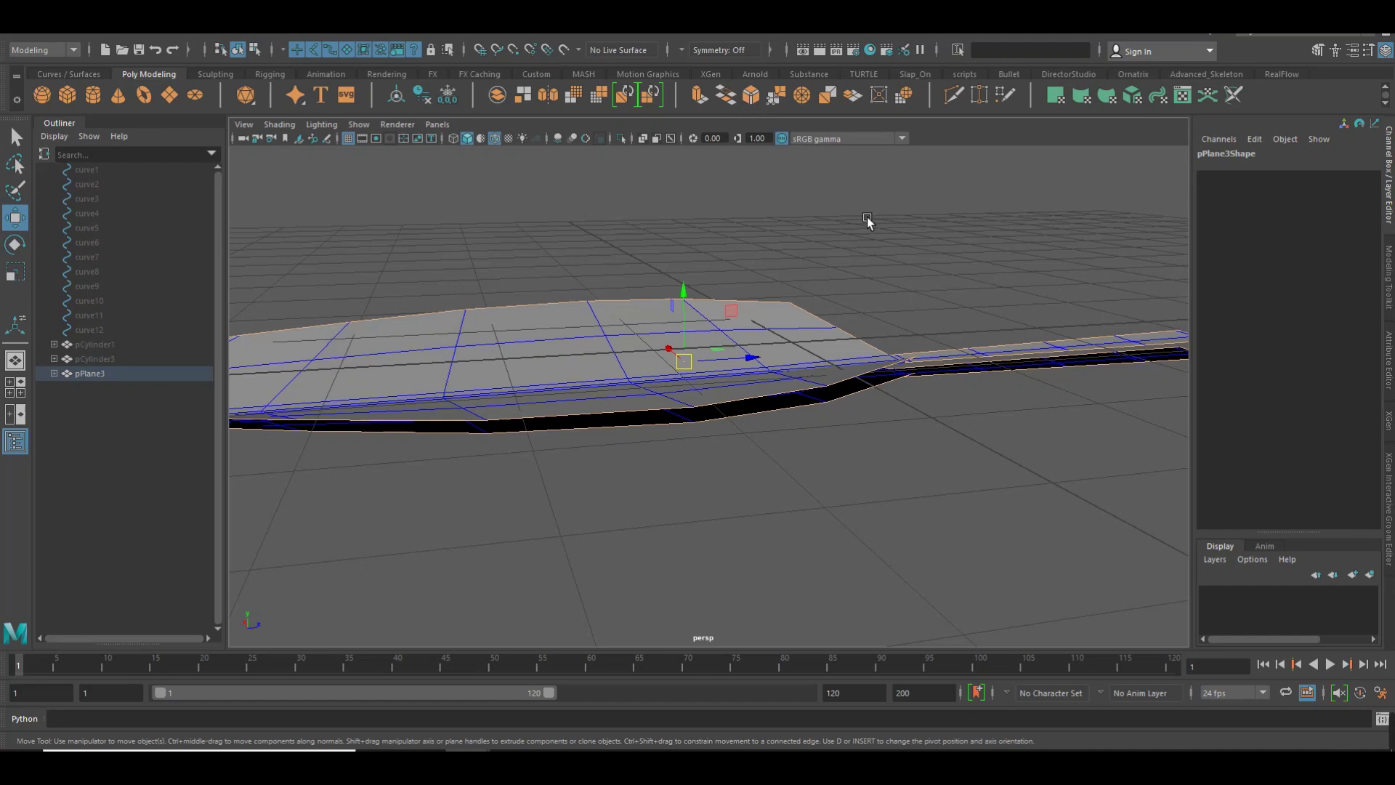
Select the open border edges along the leaf and bridge them
left_click(770, 233)
right_click_drag(789, 367, 907, 388, "alt")
mouse_move(907, 389)
left_mouse_down("alt")
mouse_move(875, 417)
mouse_move(875, 386)
left_mouse_up("alt")
left_click(872, 380)
left_click(872, 400)
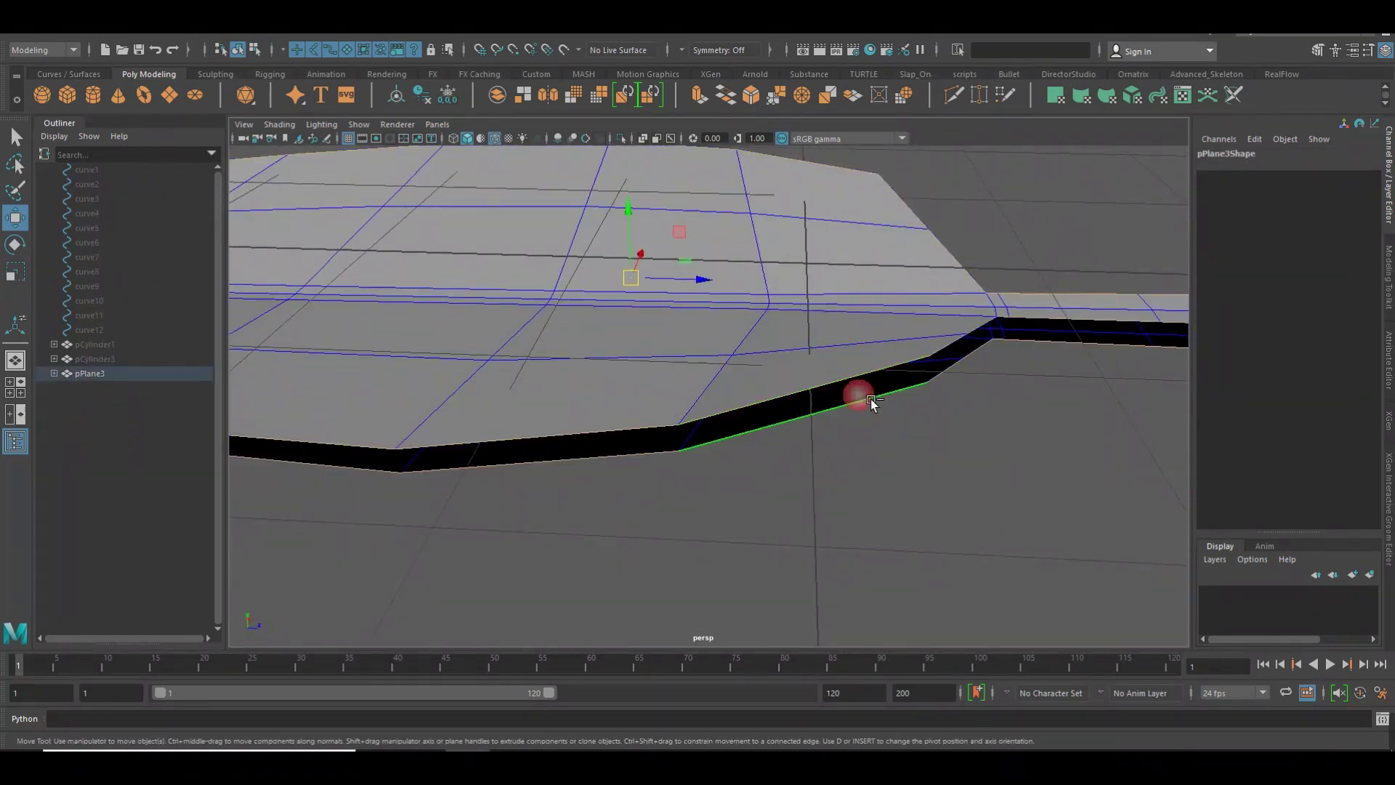
left_click(726, 95)
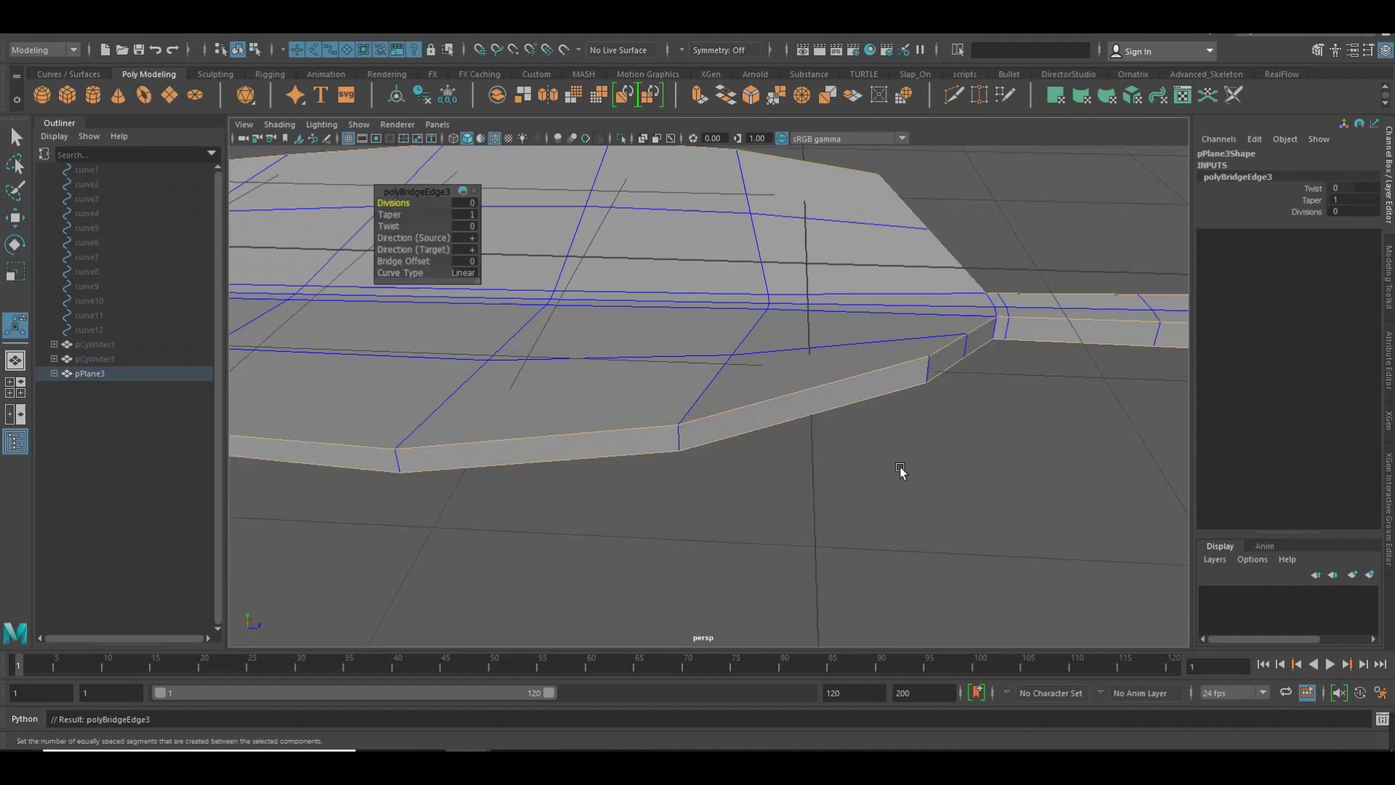
right_click_drag(927, 460, 639, 450, "alt")
Reframe the view around the leaf's stem in component mode
mouse_move(651, 356)
right_mouse_down()
mouse_move(720, 337)
mouse_move(592, 271)
right_mouse_up()
left_click_drag(591, 271, 779, 342, "alt")
right_click_drag(779, 341, 962, 417, "alt")
middle_click_drag(961, 417, 716, 414, "alt")
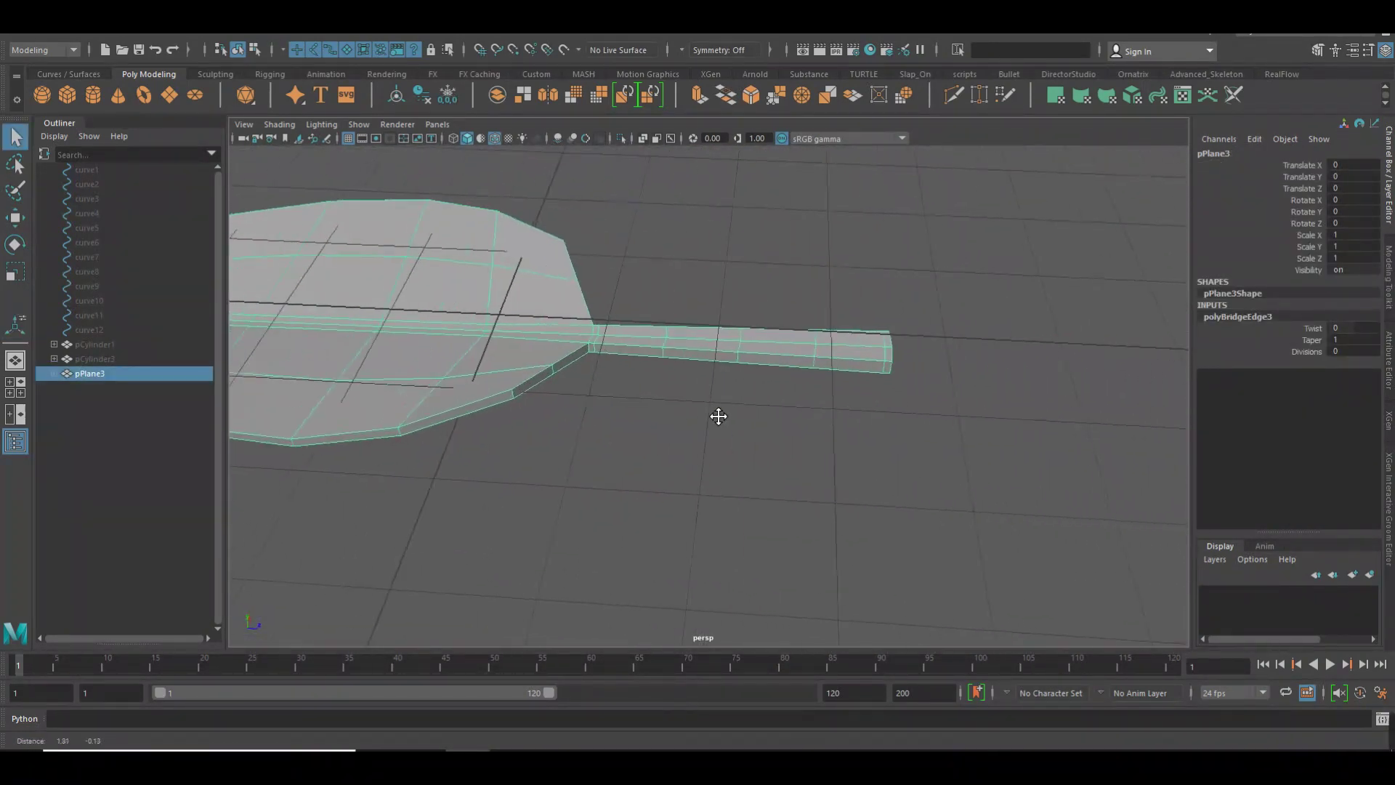
right_click_drag(716, 414, 937, 424, "alt")
right_click_drag(810, 321, 806, 363)
mouse_move(807, 392)
left_mouse_down("alt")
mouse_move(831, 389)
mouse_move(818, 308)
left_mouse_up("alt")
Select the stem tip vertices and enable Soft Select with a wider falloff
left_click(1316, 49)
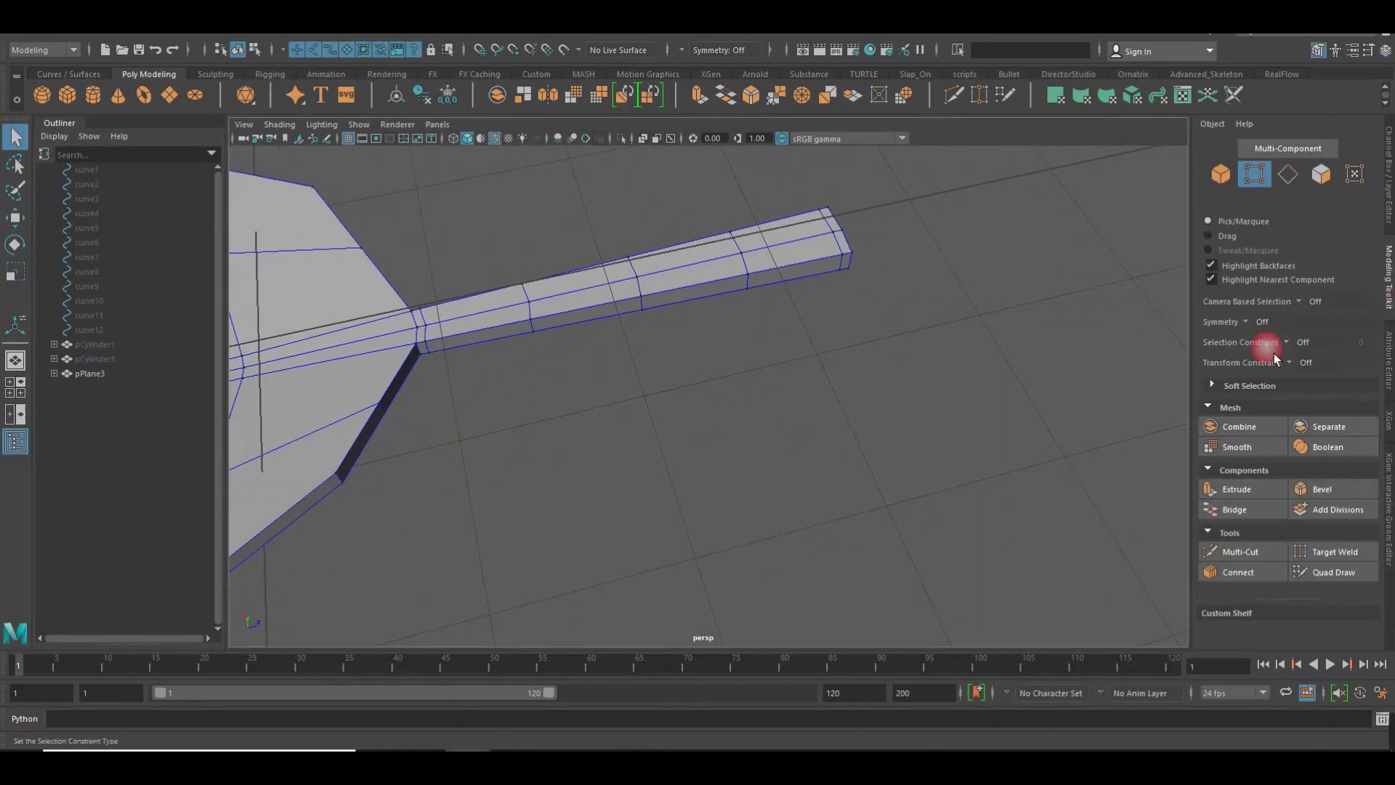
right_click(815, 241)
left_click(816, 241)
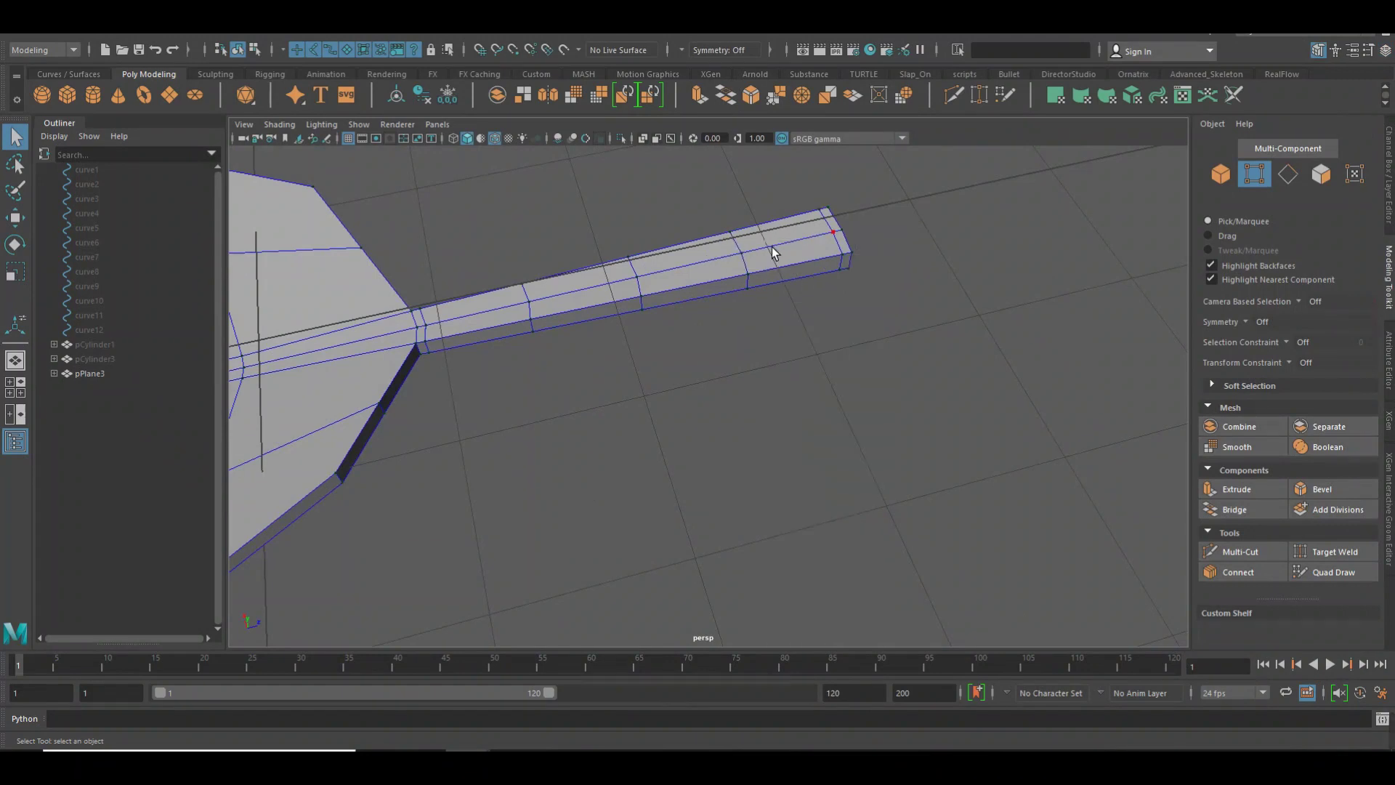
left_click_drag(956, 327, 804, 182)
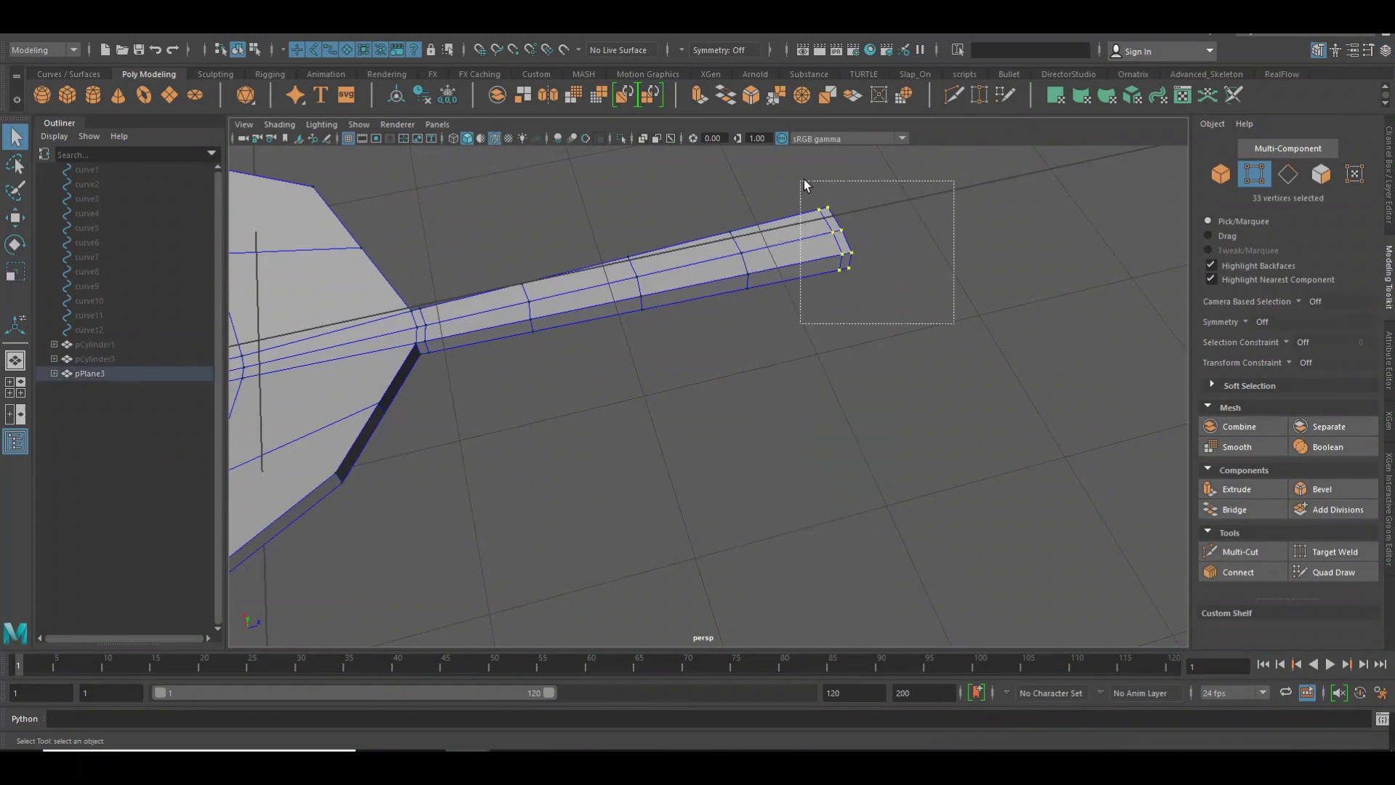
left_click(1235, 386)
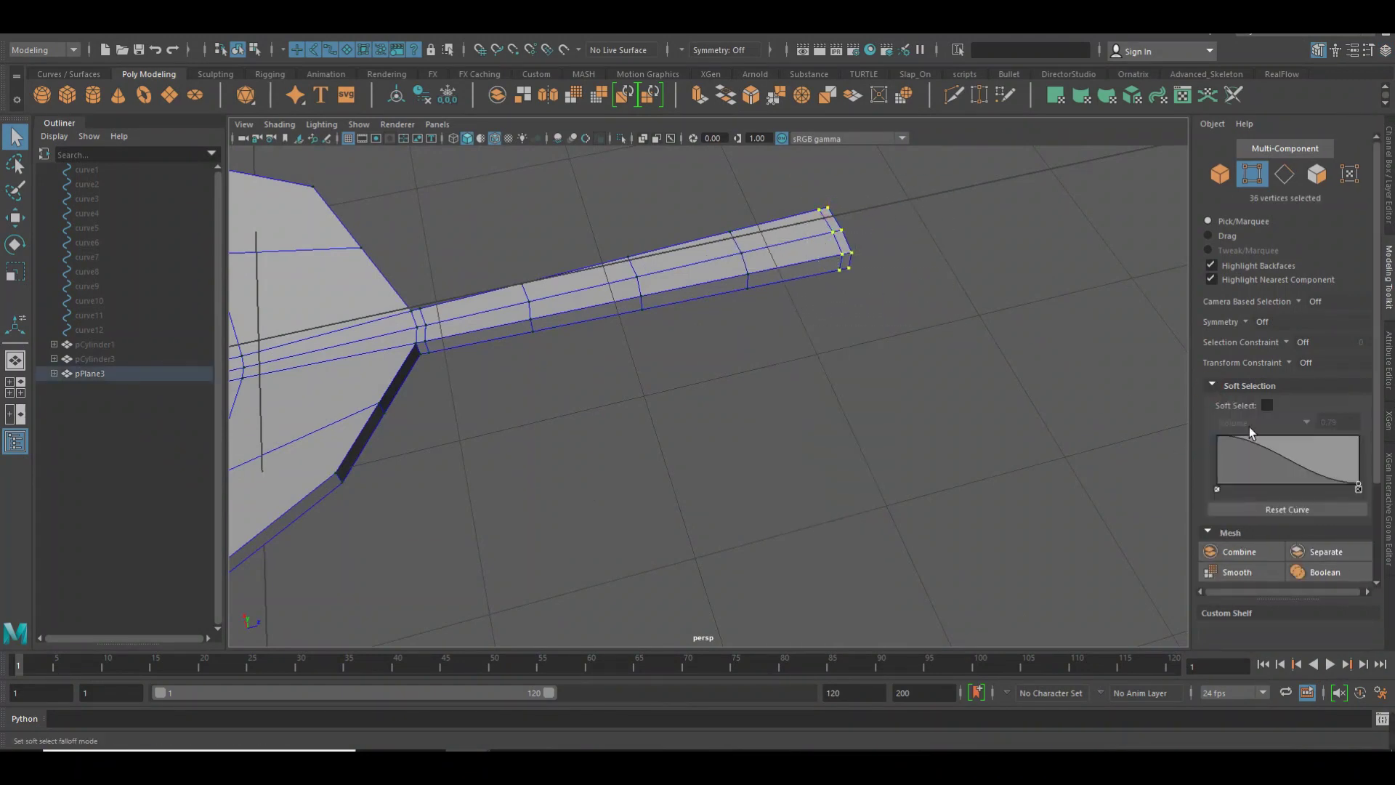
left_click(1267, 405)
left_click_drag(820, 255, 942, 243)
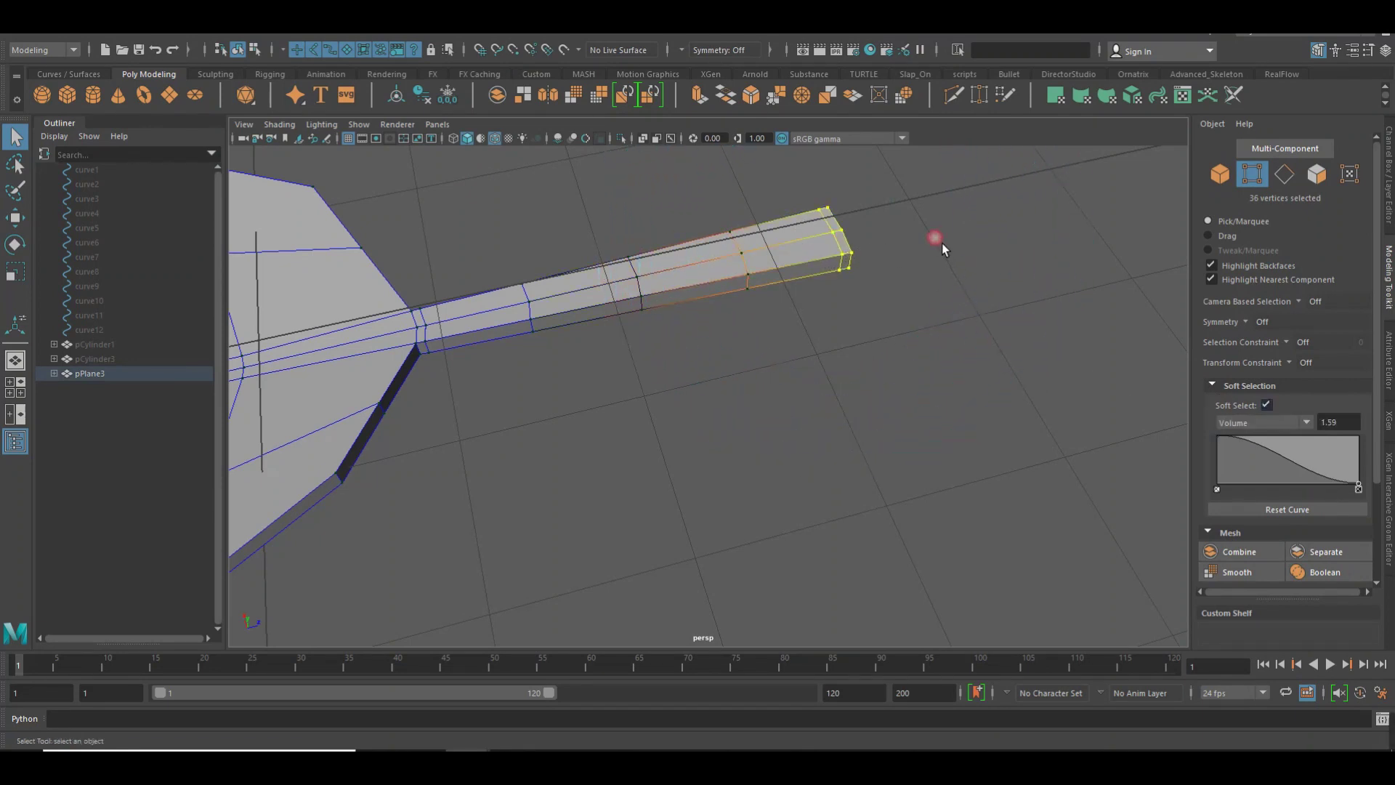
Scale the stem tip with a 3.0 soft falloff, stretching it along Y
key("r")
left_click(828, 205)
left_click_drag(827, 209, 820, 196)
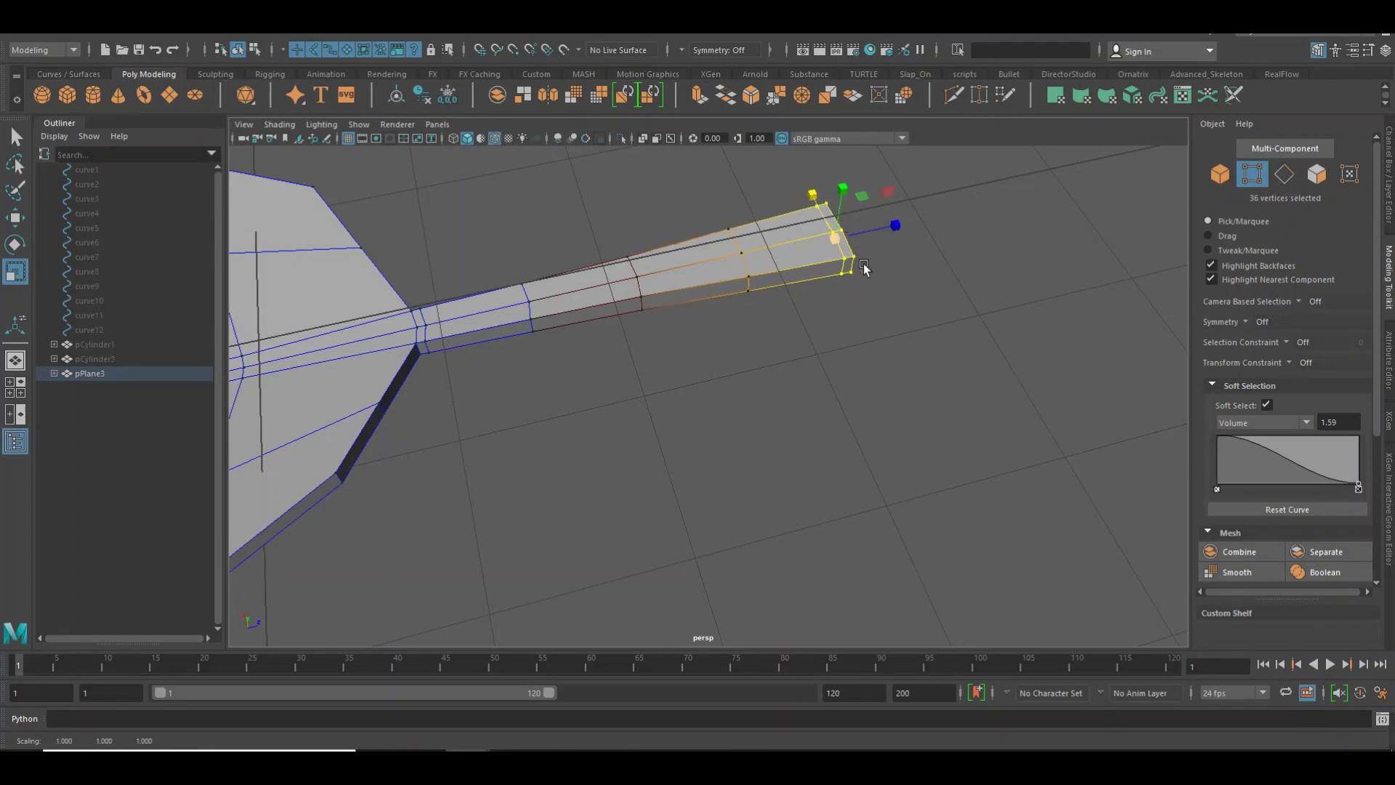
left_click_drag(849, 256, 983, 215)
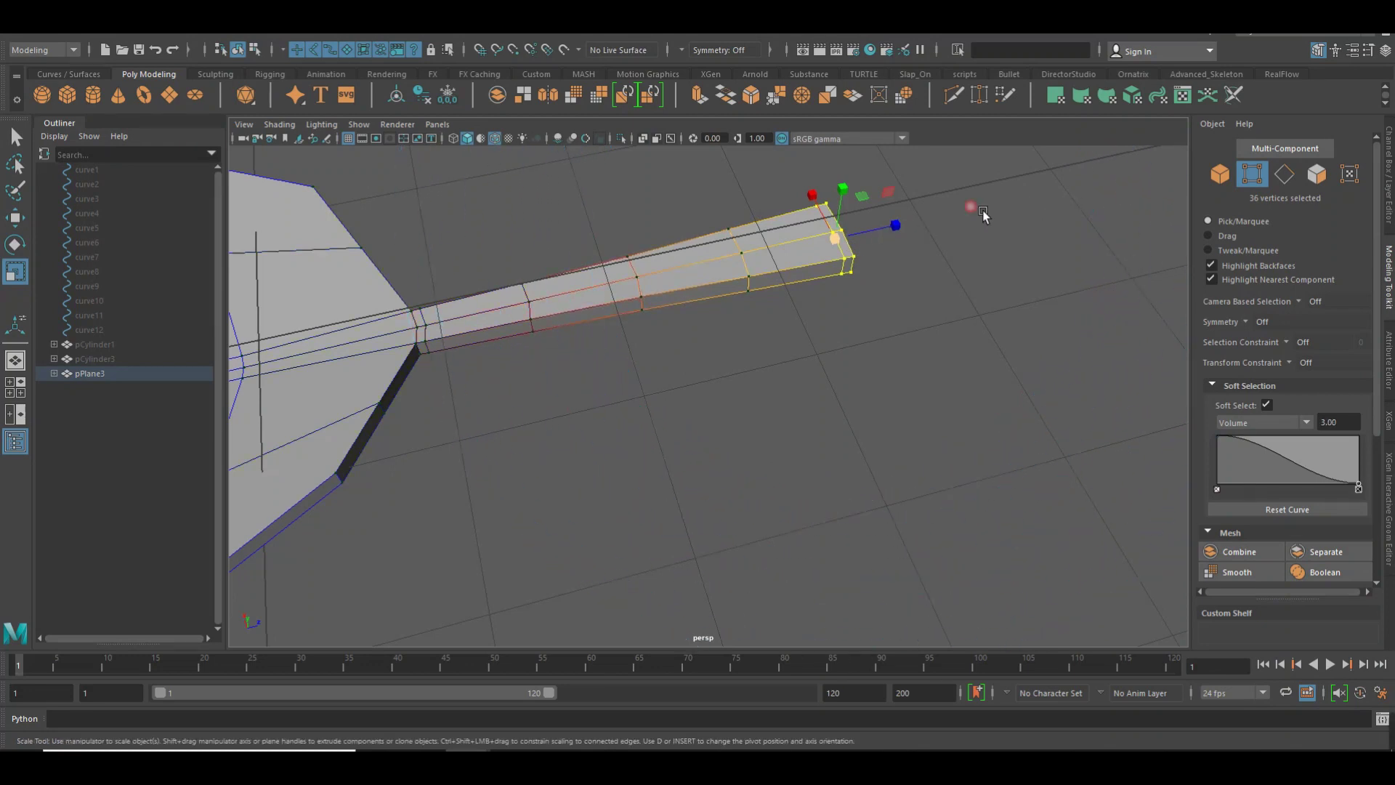
left_click_drag(828, 213, 834, 231)
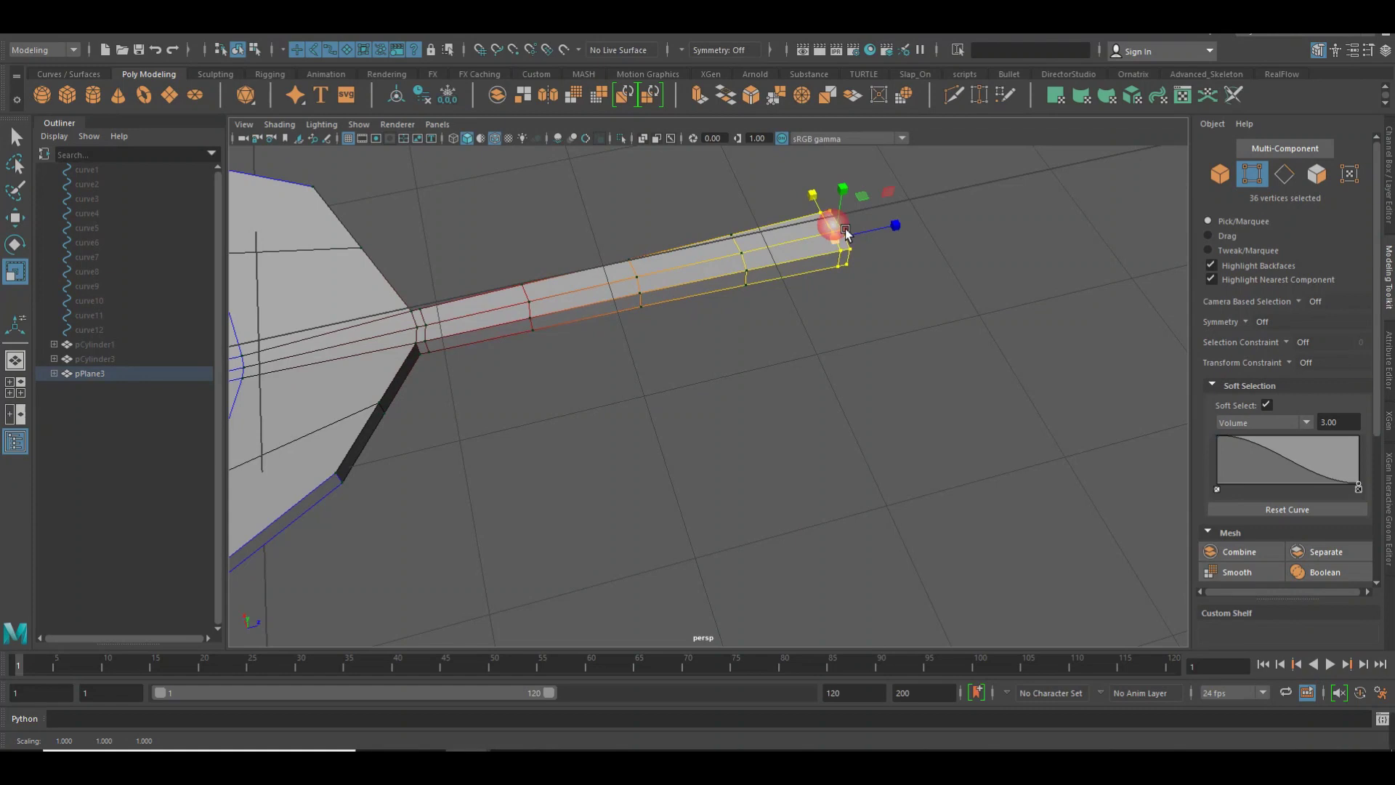
mouse_move(847, 212)
left_mouse_down()
mouse_move(847, 195)
mouse_move(694, 306)
mouse_move(794, 352)
mouse_move(750, 392)
mouse_move(763, 336)
mouse_move(853, 311)
mouse_move(508, 327)
mouse_move(625, 312)
mouse_move(663, 333)
mouse_move(542, 338)
mouse_move(570, 399)
mouse_move(704, 390)
mouse_move(663, 426)
left_mouse_up()
Turn Soft Select off and pick edges on the leaf blade in edge mode
right_click(586, 372)
left_click(597, 345)
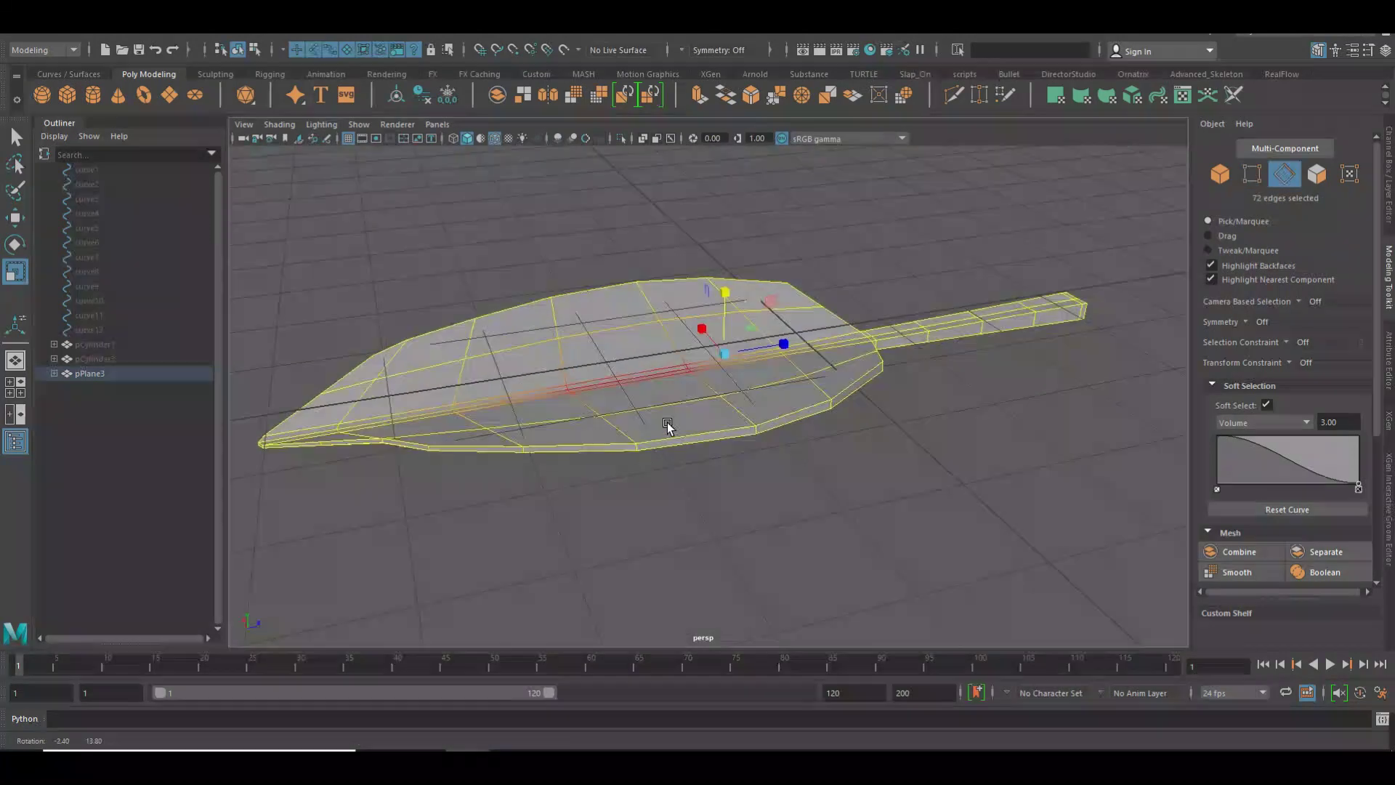
left_click(1267, 405)
scroll(726, 371, "up", 3)
scroll(640, 338, "up", 3)
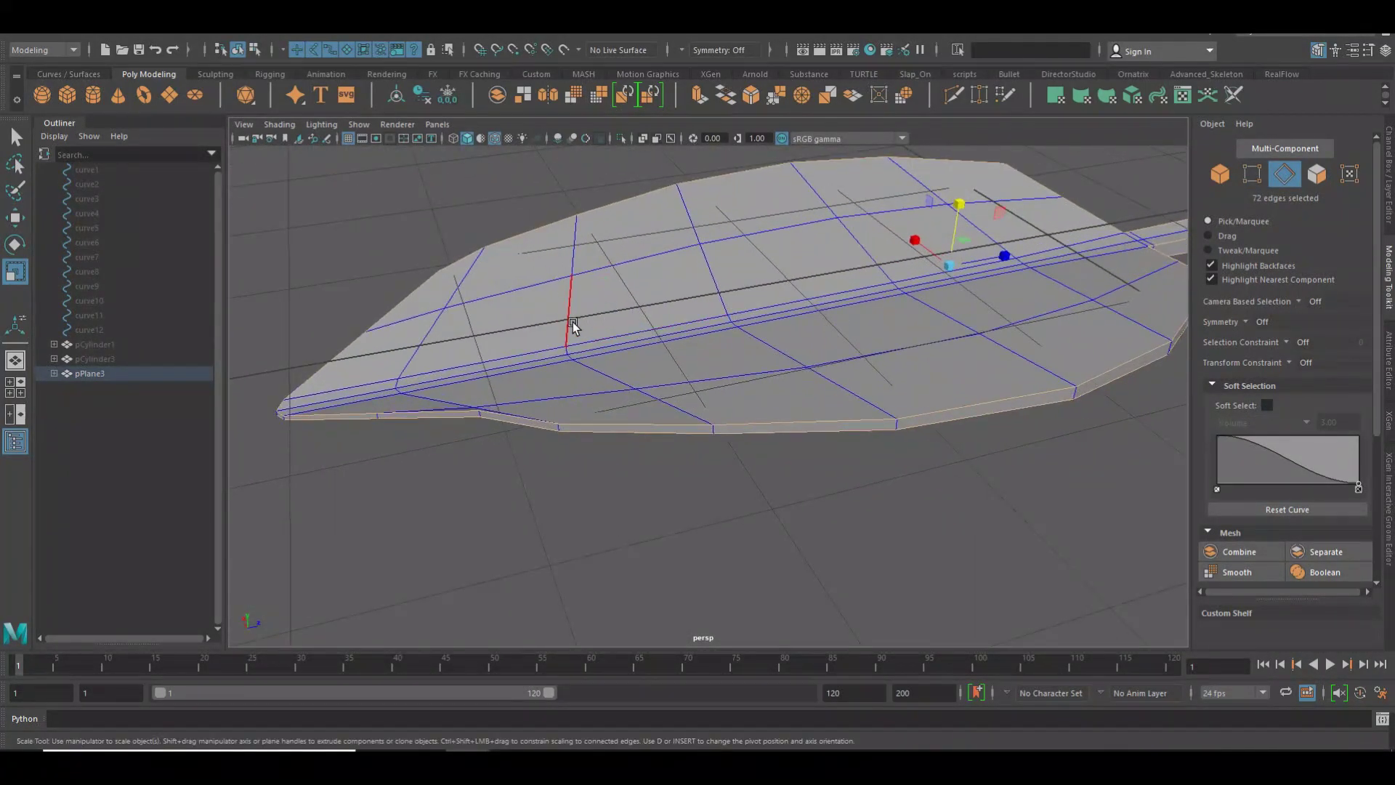
left_click(573, 324)
key("w")
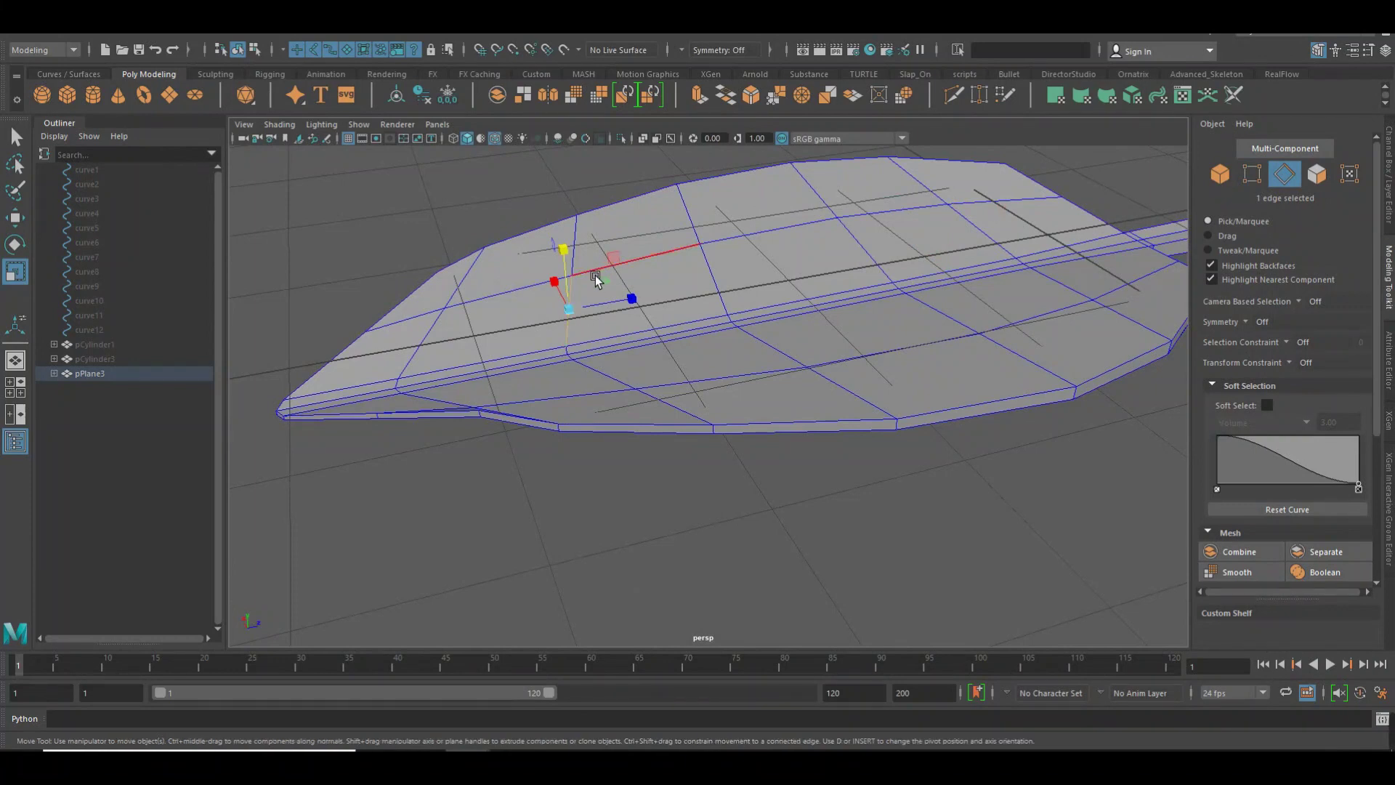
left_click(582, 305, "shift")
left_click(612, 374)
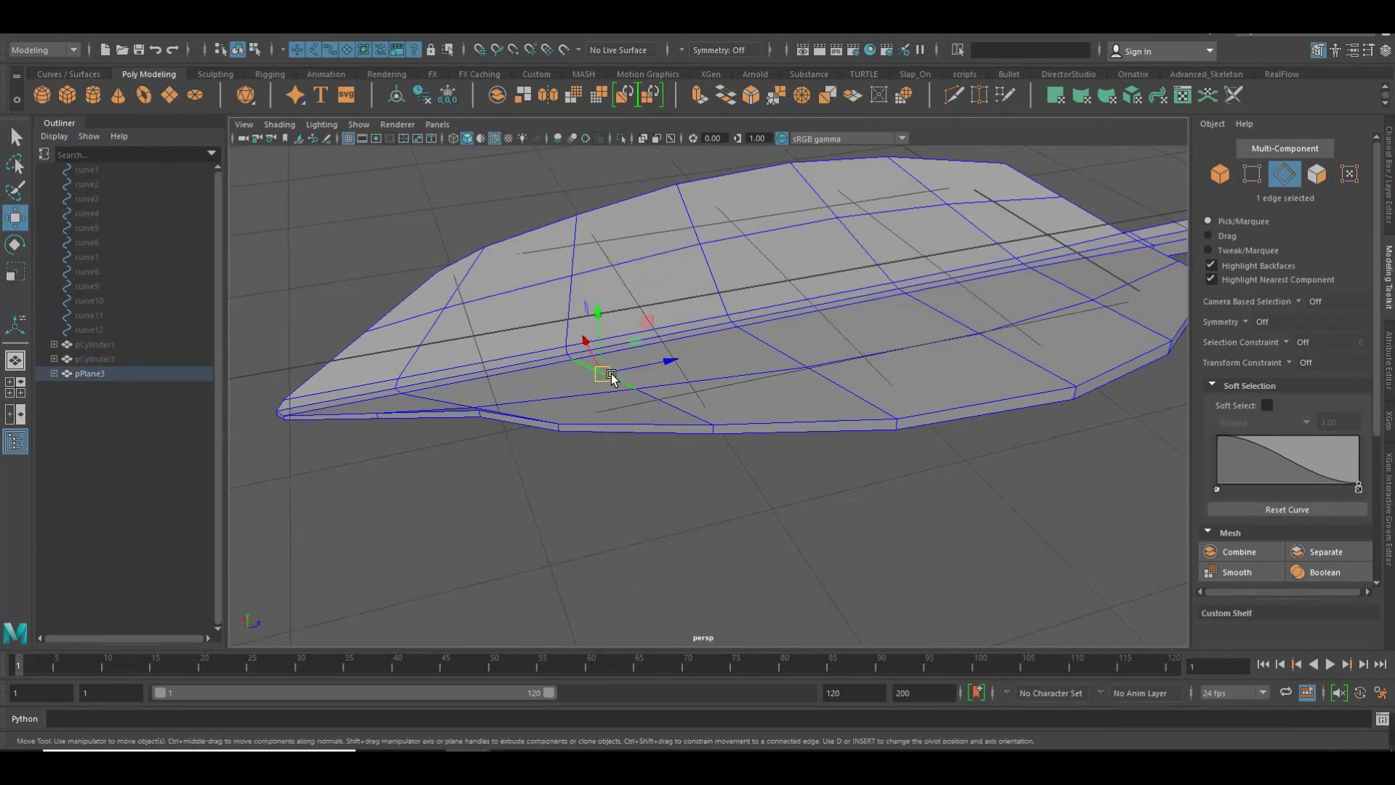
mouse_move(635, 391)
left_mouse_down("alt")
mouse_move(604, 332)
mouse_move(645, 451)
mouse_move(632, 436)
mouse_move(683, 467)
left_mouse_up("alt")
left_click(593, 317, "shift")
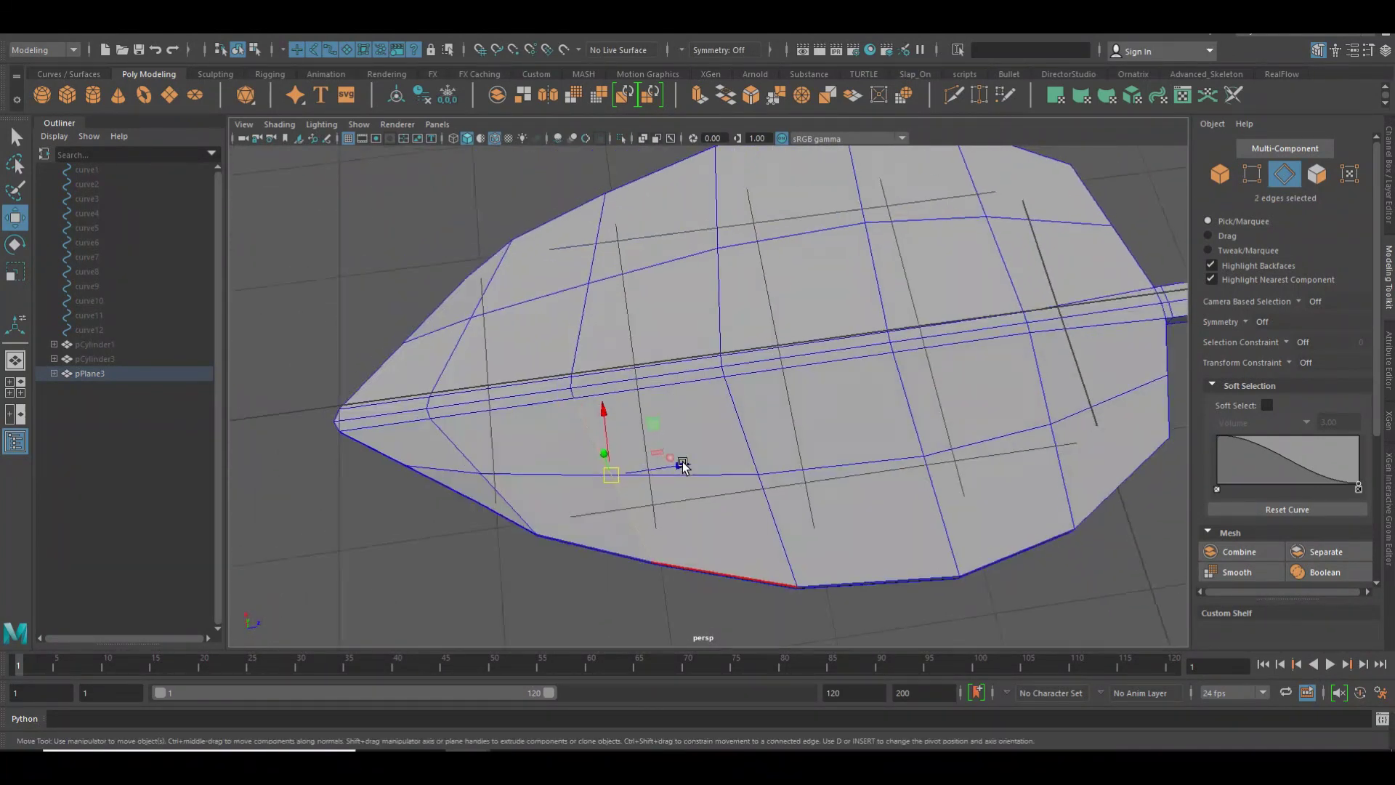
Select a group of leaf vertices and move them up along Y
key("F9")
scroll(623, 278, "down", 3)
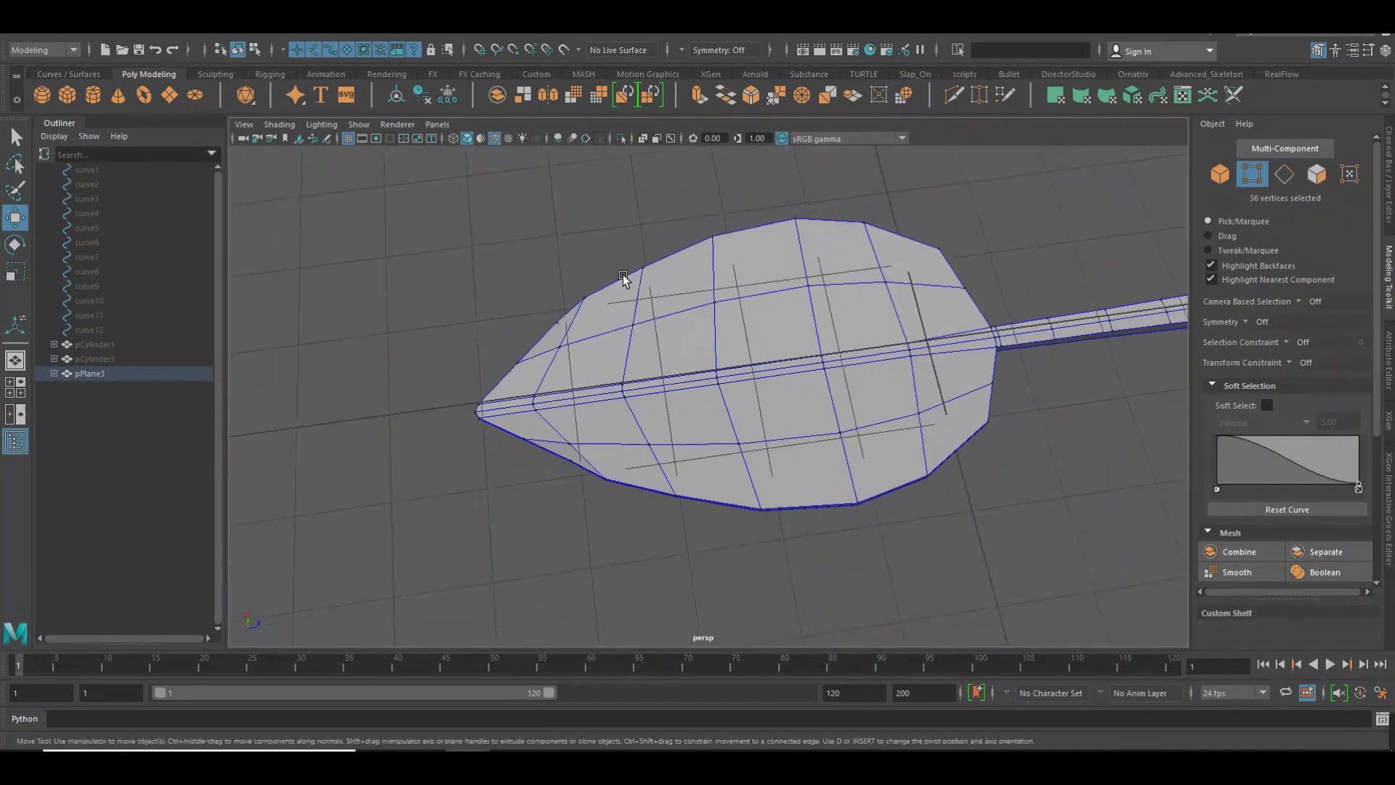
left_click_drag(687, 333, 686, 336)
left_click(624, 373, "shift")
mouse_move(705, 520)
left_mouse_down("shift")
mouse_move(754, 505)
mouse_move(808, 397)
mouse_move(770, 371)
left_mouse_up("shift")
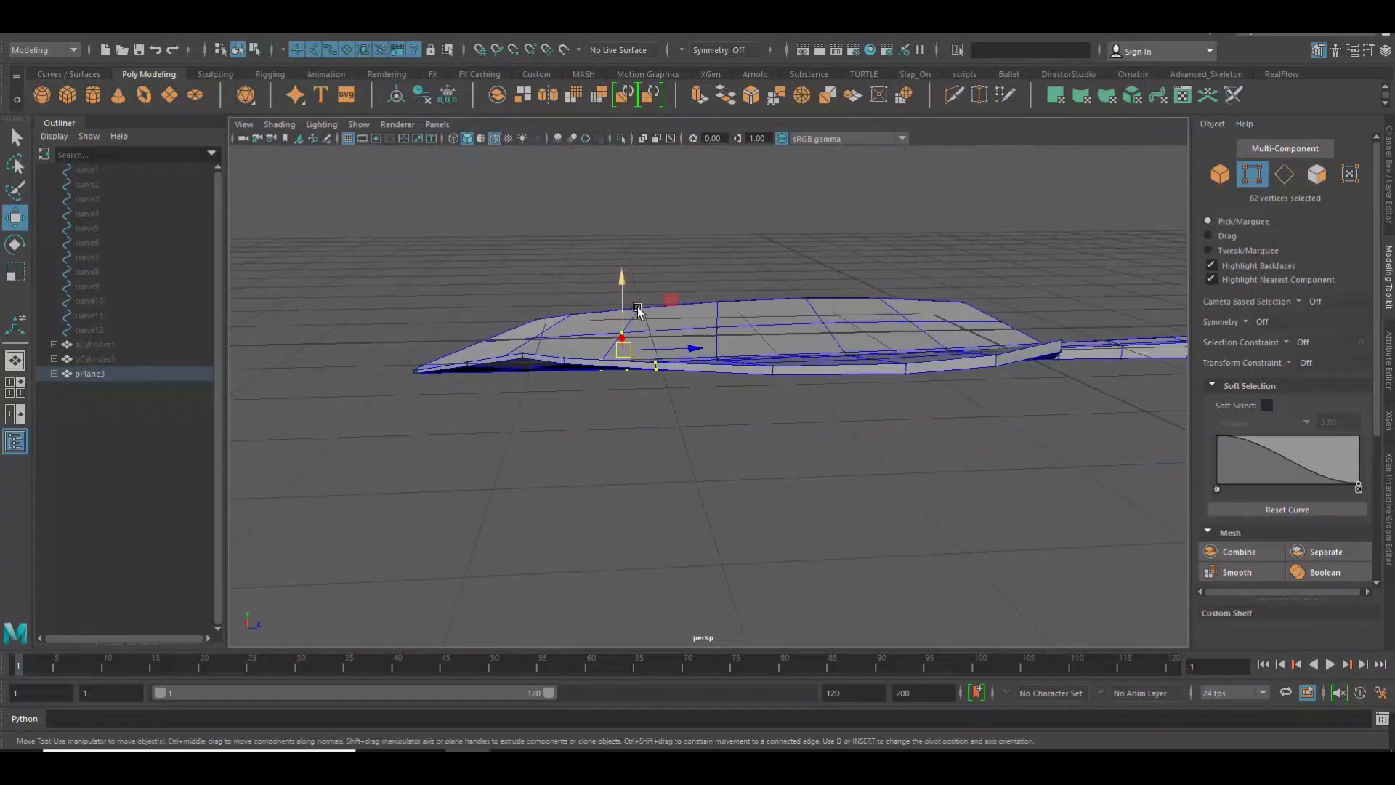
mouse_move(631, 309)
left_mouse_down()
mouse_move(634, 298)
mouse_move(673, 389)
mouse_move(760, 392)
mouse_move(737, 472)
mouse_move(757, 484)
mouse_move(730, 501)
left_mouse_up()
mouse_move(638, 535)
left_mouse_down("alt")
mouse_move(635, 514)
mouse_move(651, 517)
mouse_move(626, 530)
mouse_move(634, 446)
left_mouse_up("alt")
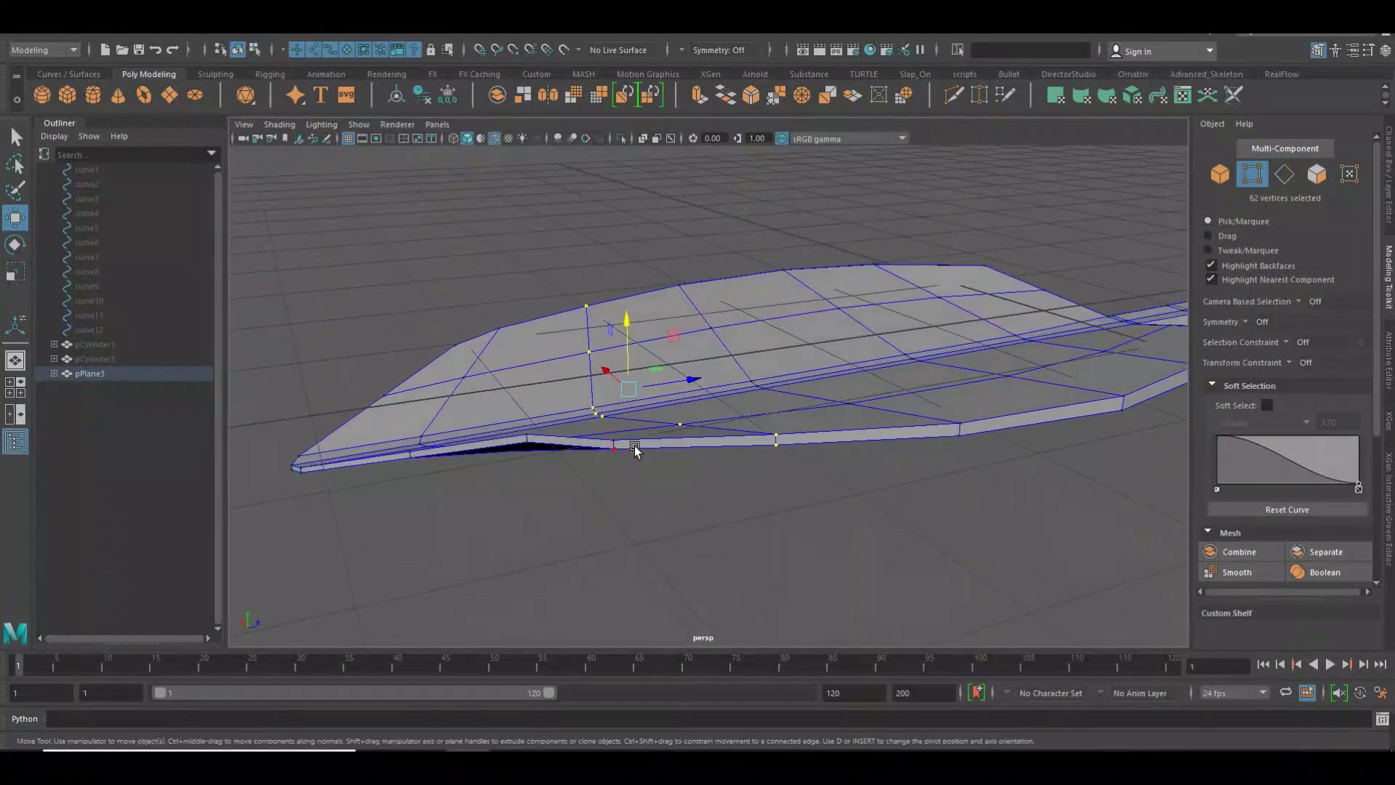
middle_click_drag(643, 335, 645, 325)
mouse_move(759, 441)
left_mouse_down("alt")
mouse_move(679, 436)
mouse_move(494, 364)
mouse_move(516, 383)
mouse_move(496, 297)
mouse_move(512, 320)
left_mouse_up("alt")
Select a band of leaf vertices and lift them upward
left_click(532, 332)
left_click_drag(511, 401, 491, 399, "shift")
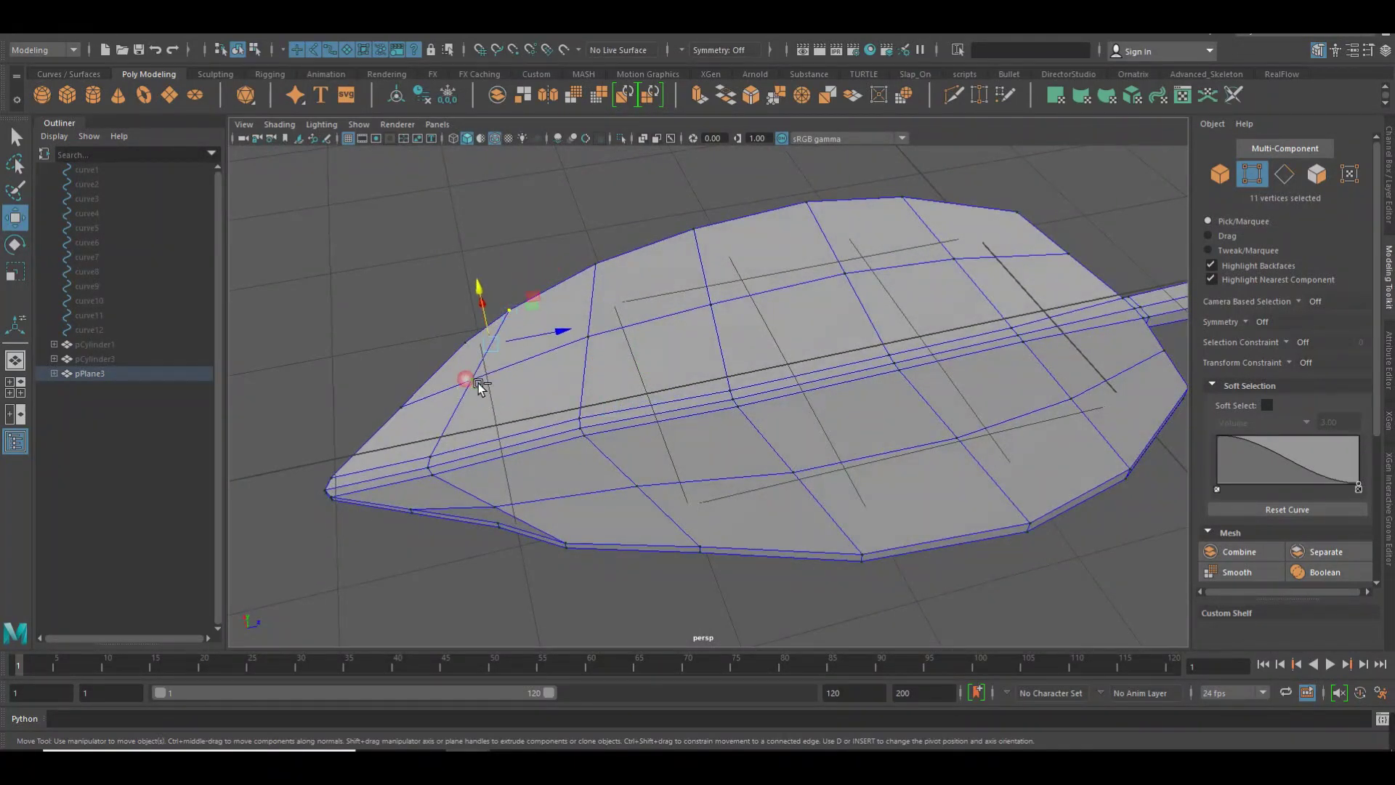
mouse_move(447, 481)
left_mouse_down("shift")
mouse_move(439, 494)
mouse_move(525, 517)
left_mouse_up("shift")
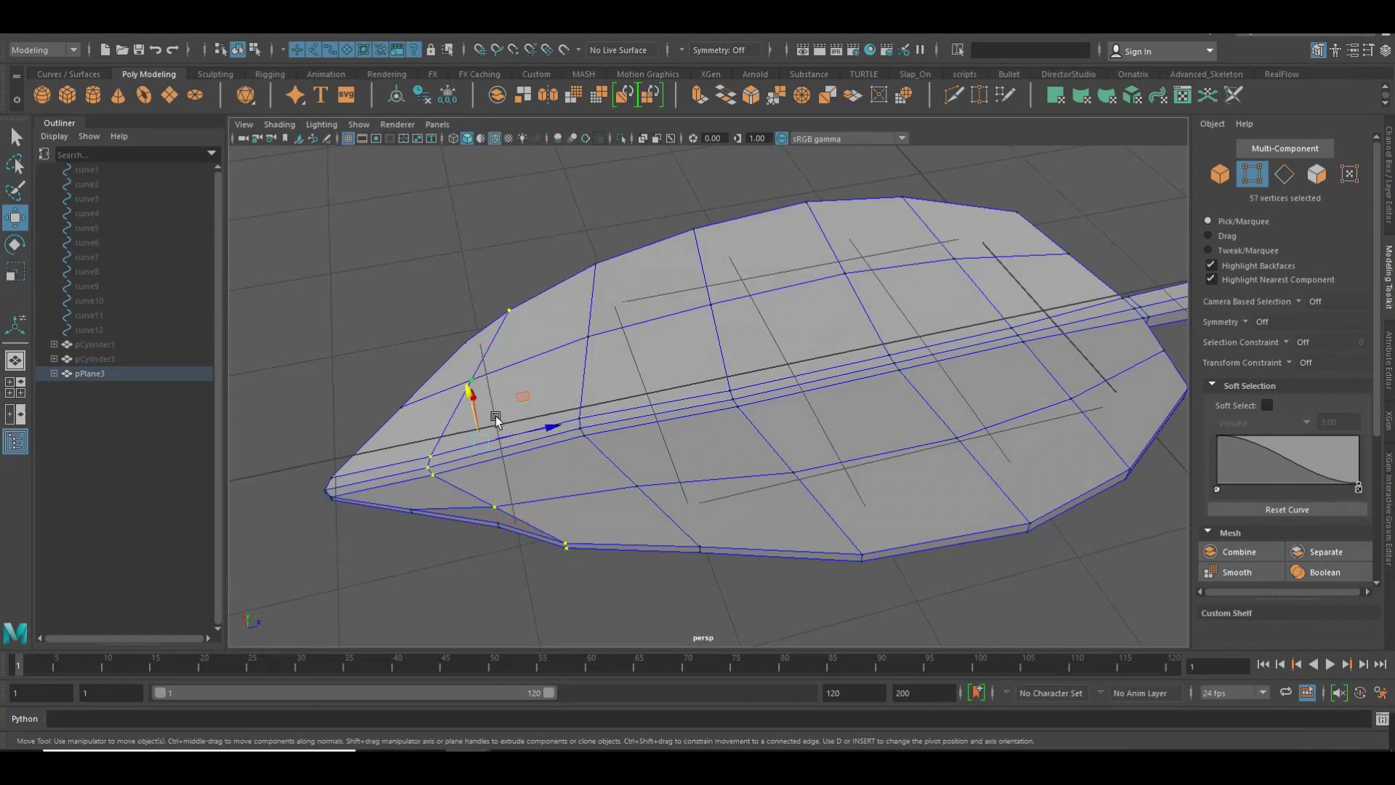
mouse_move(482, 404)
left_mouse_down("alt")
mouse_move(578, 434)
mouse_move(582, 405)
mouse_move(556, 407)
mouse_move(555, 420)
mouse_move(586, 420)
mouse_move(482, 314)
left_mouse_up("alt")
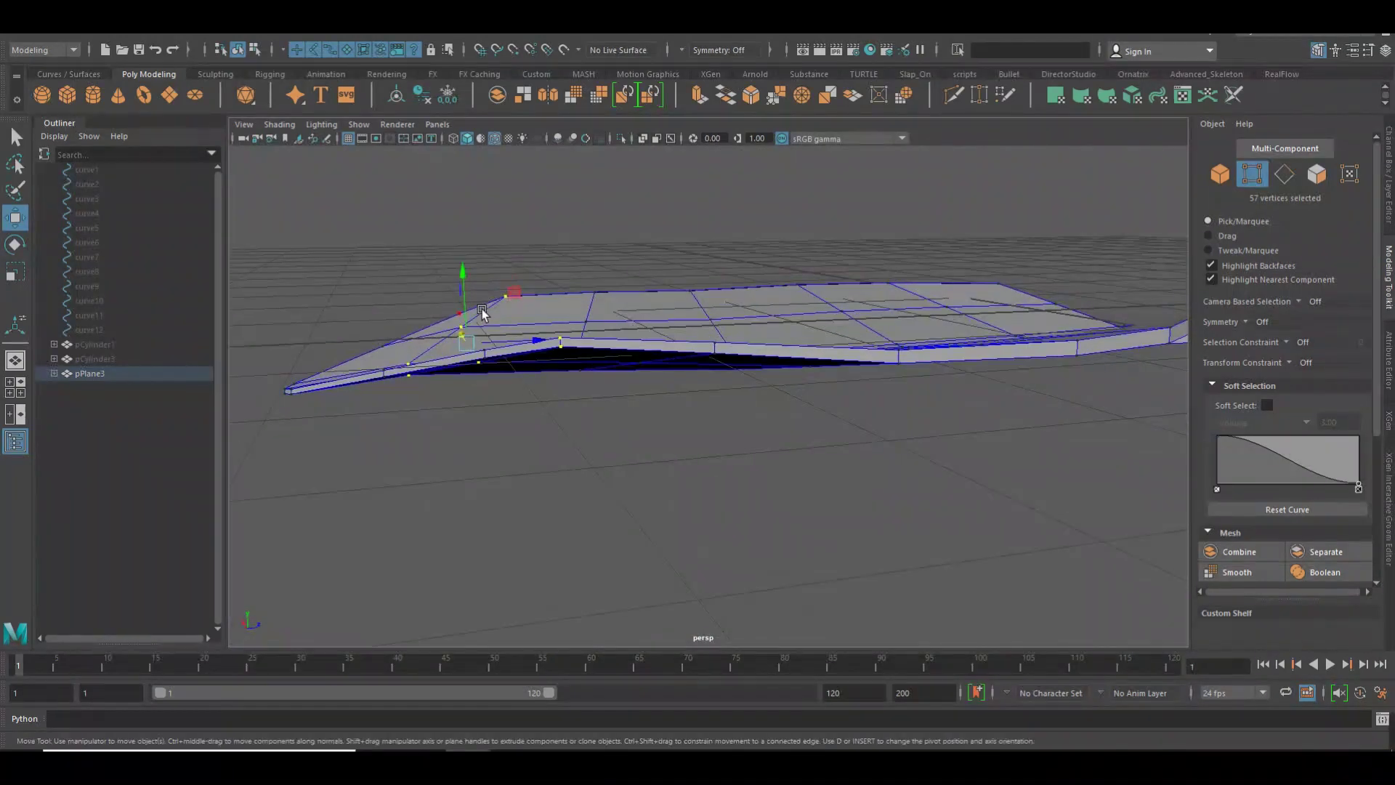
mouse_move(634, 360)
left_mouse_down("alt")
mouse_move(607, 390)
mouse_move(582, 271)
left_mouse_up("alt")
left_click_drag(668, 314, 592, 258)
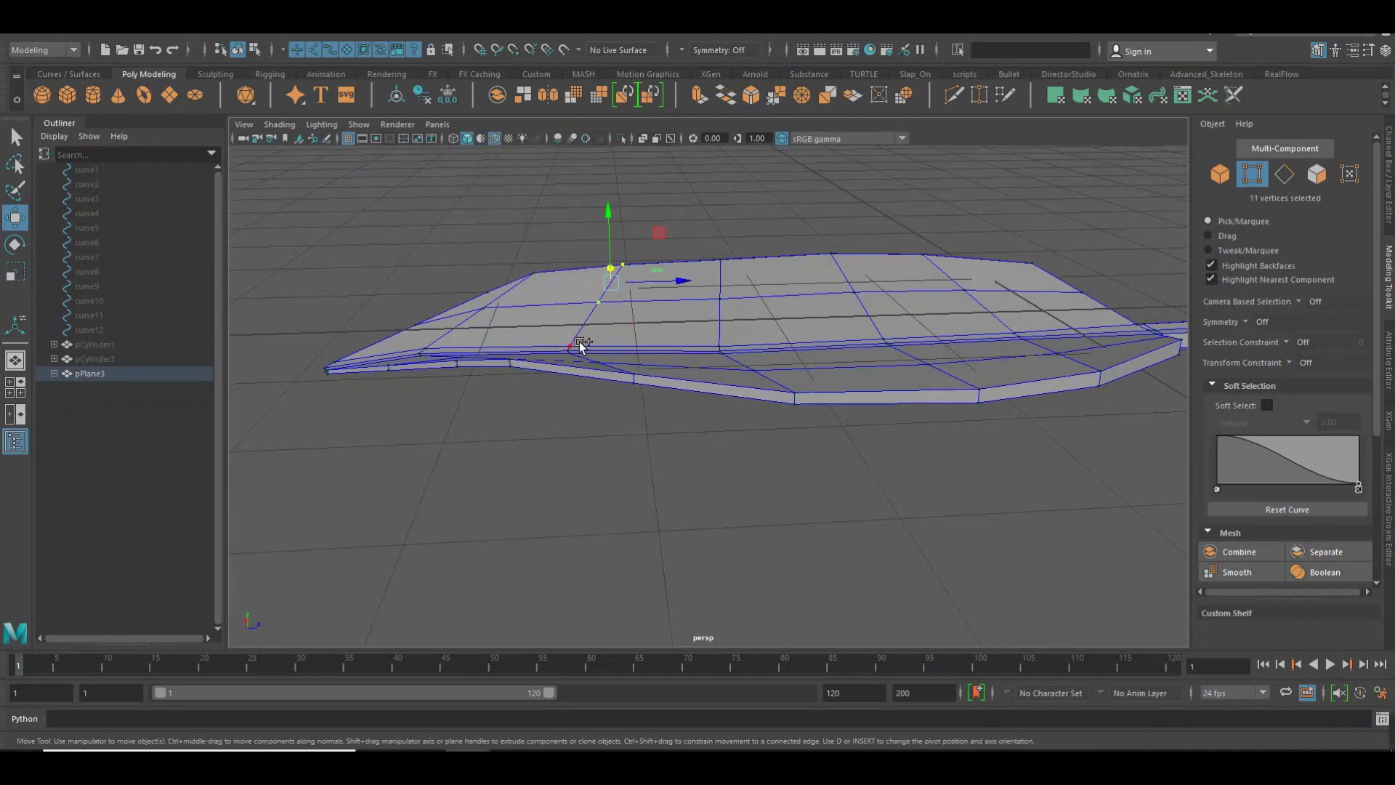
mouse_move(605, 357)
left_mouse_down("shift")
mouse_move(630, 377)
mouse_move(613, 450)
left_mouse_up("shift")
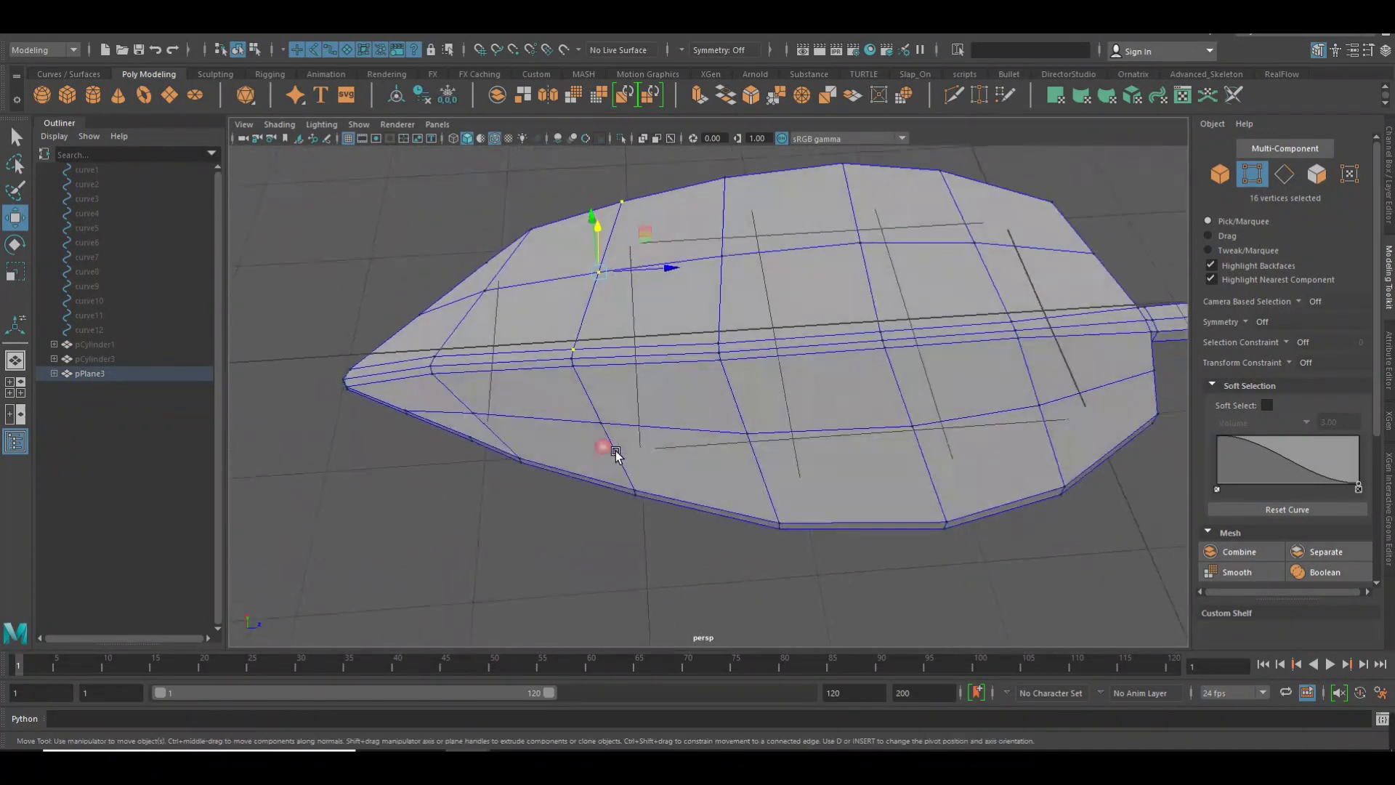
left_click_drag(550, 328, 602, 374, "ctrl")
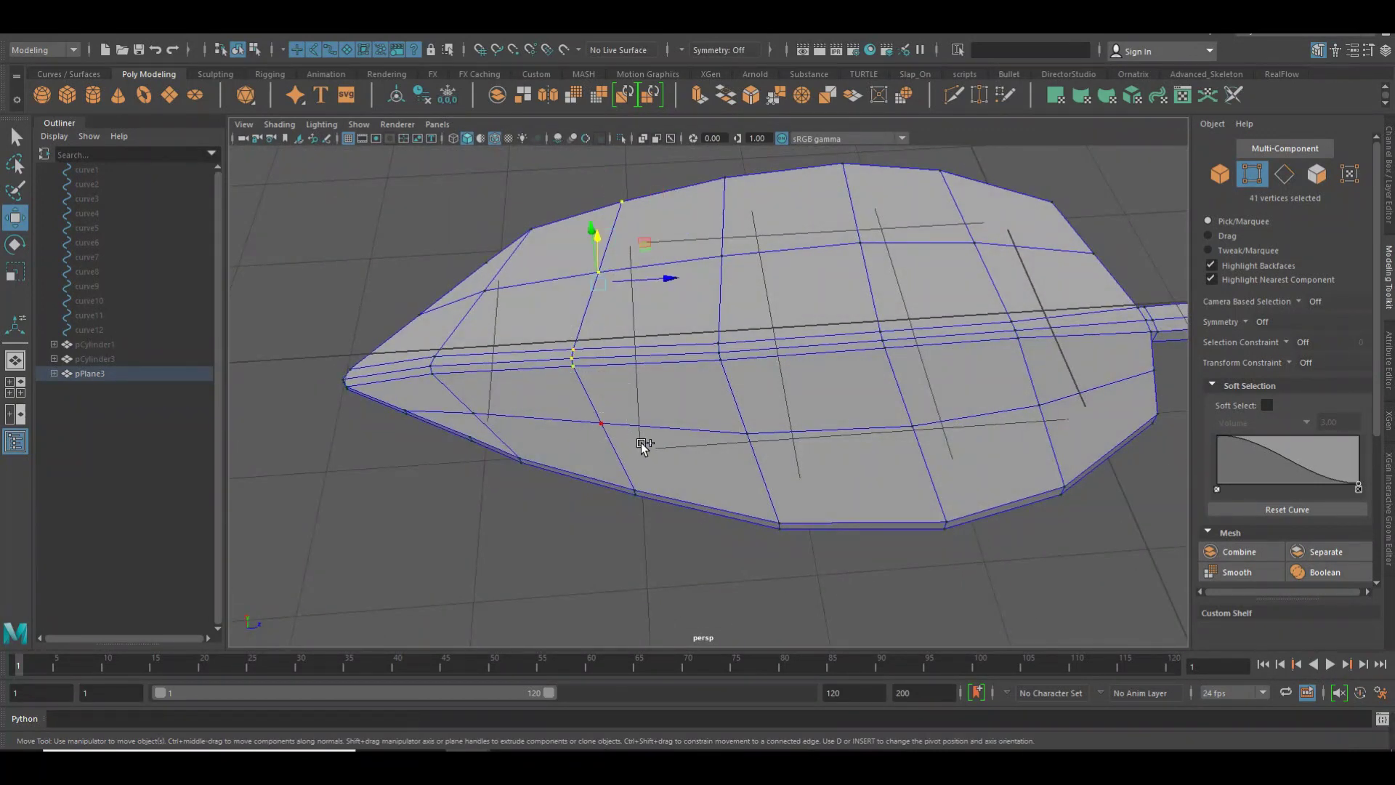
mouse_move(635, 483)
left_mouse_down("shift")
mouse_move(681, 517)
mouse_move(682, 443)
left_mouse_up("shift")
left_click_drag(634, 337, 637, 323)
left_click_drag(704, 396, 648, 332, "alt")
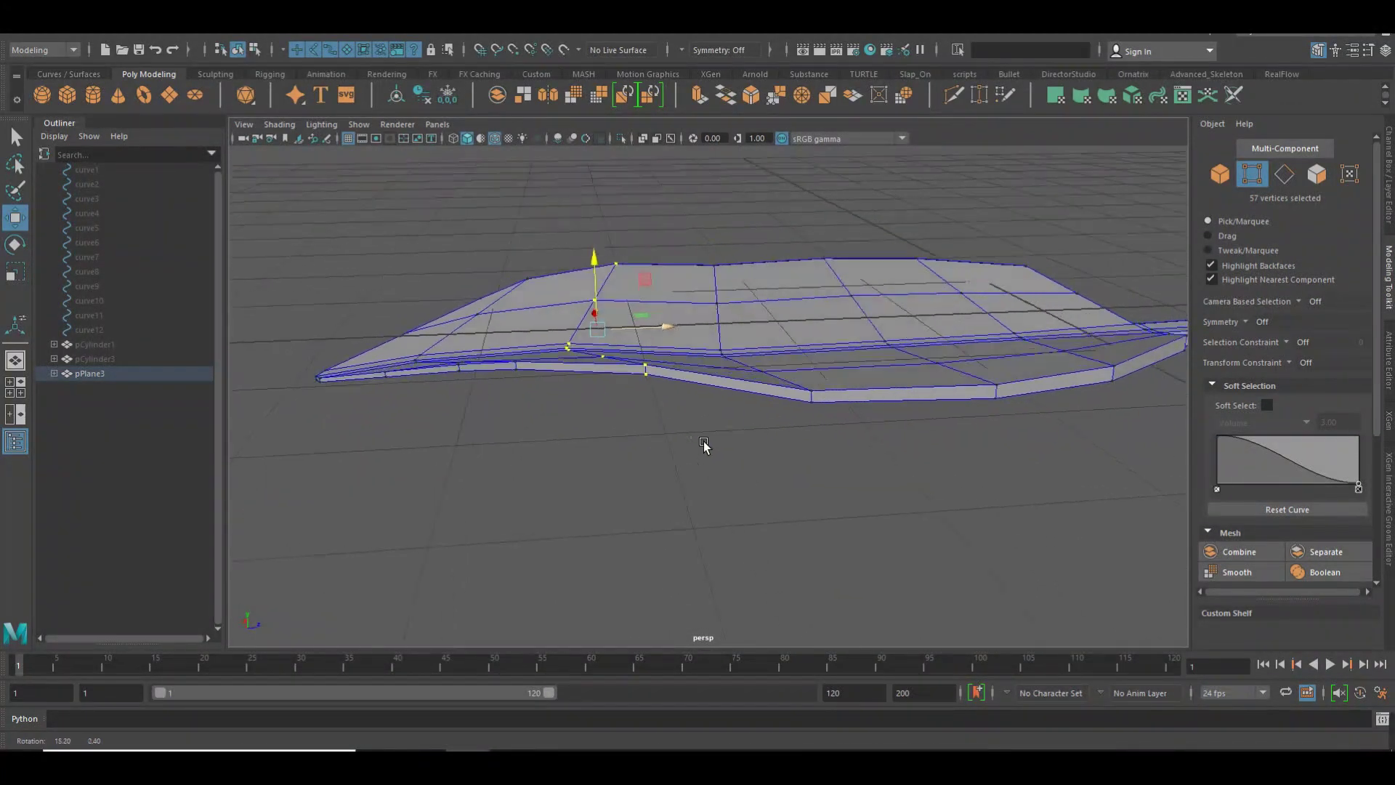
Select a column of vertices across the leaf, then undo the last lift
left_click_drag(707, 369, 705, 372)
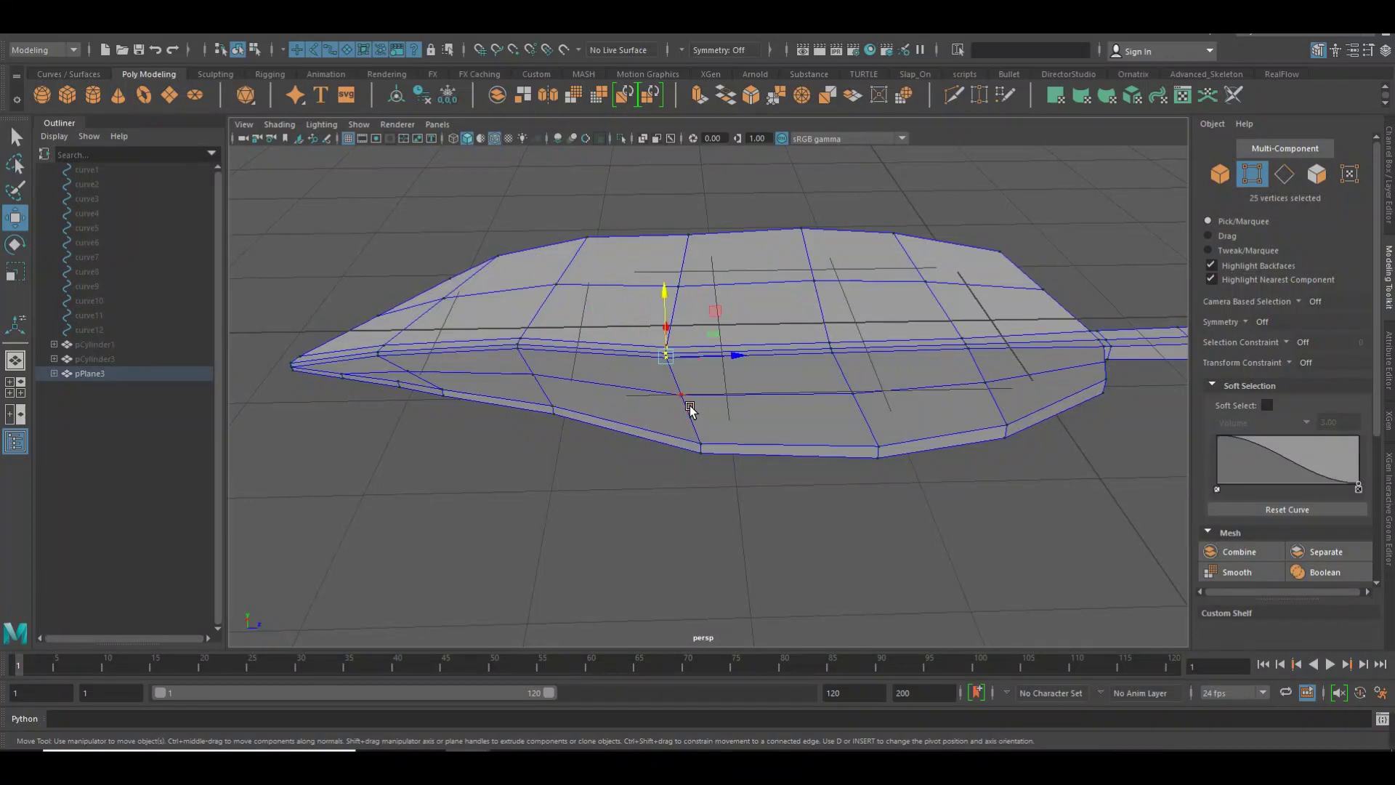
left_click_drag(743, 486, 693, 271, "shift")
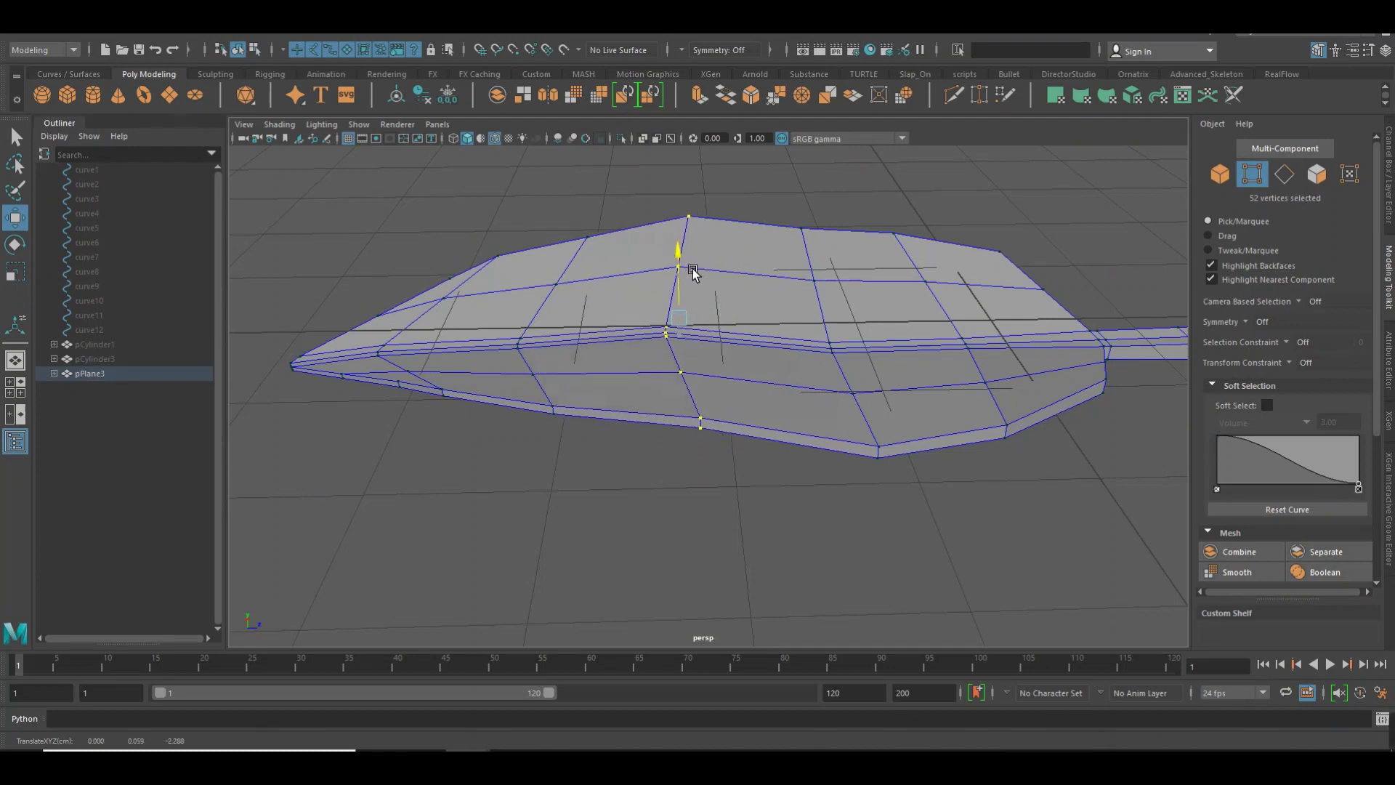
mouse_move(775, 367)
left_mouse_down("alt")
mouse_move(774, 345)
mouse_move(808, 347)
mouse_move(776, 364)
mouse_move(731, 333)
mouse_move(750, 348)
mouse_move(743, 334)
left_mouse_up("alt")
key("ctrl+z")
Inspect the leaf from several angles and return to Object Mode
mouse_move(743, 334)
right_mouse_down("alt")
mouse_move(872, 315)
mouse_move(644, 402)
mouse_move(706, 302)
right_mouse_up("alt")
mouse_move(677, 274)
left_mouse_down("alt")
mouse_move(598, 364)
mouse_move(735, 451)
mouse_move(657, 371)
mouse_move(661, 351)
mouse_move(662, 407)
mouse_move(791, 391)
left_mouse_up("alt")
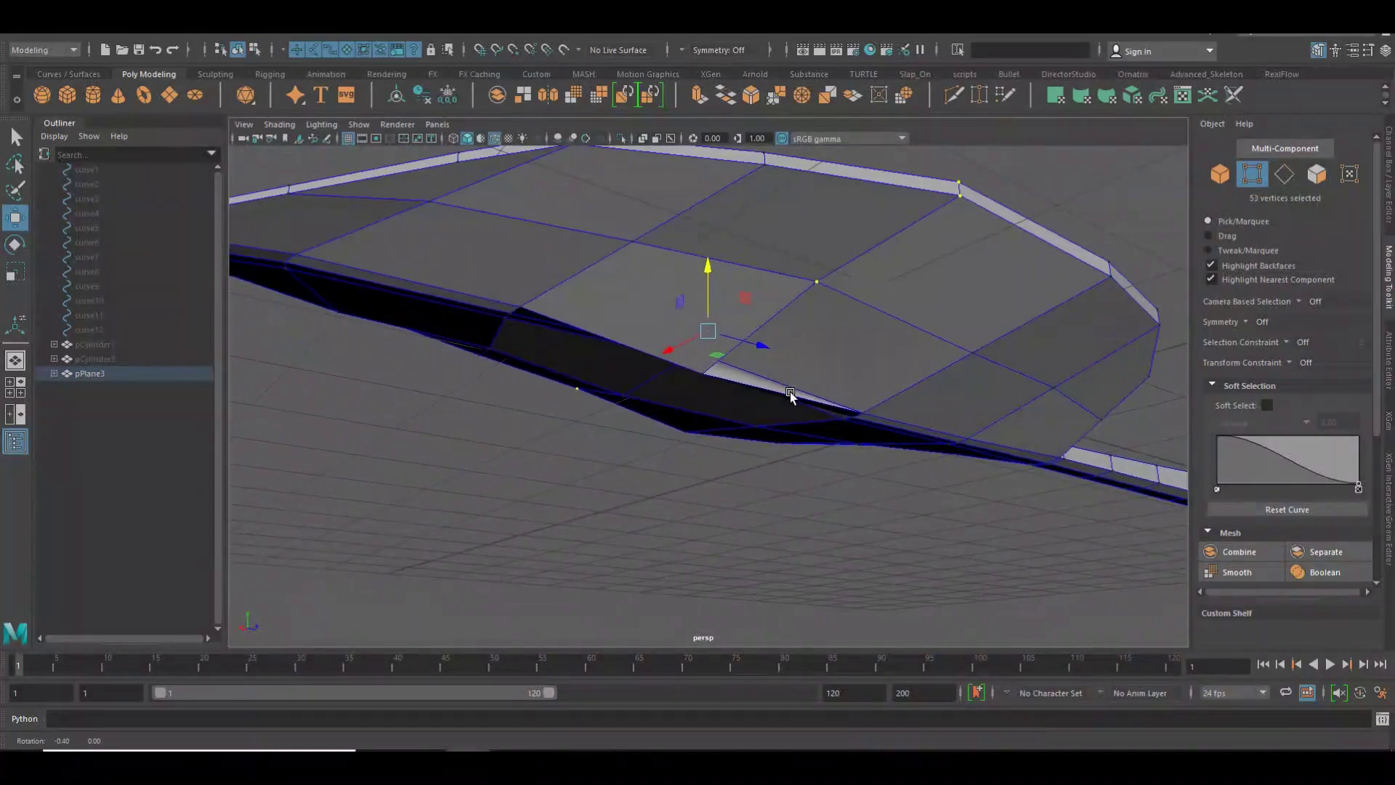
mouse_move(756, 436)
left_mouse_down("alt")
mouse_move(832, 414)
mouse_move(841, 445)
mouse_move(764, 518)
mouse_move(697, 536)
mouse_move(678, 561)
mouse_move(684, 462)
left_mouse_up("alt")
right_click_drag(684, 462, 817, 507, "alt")
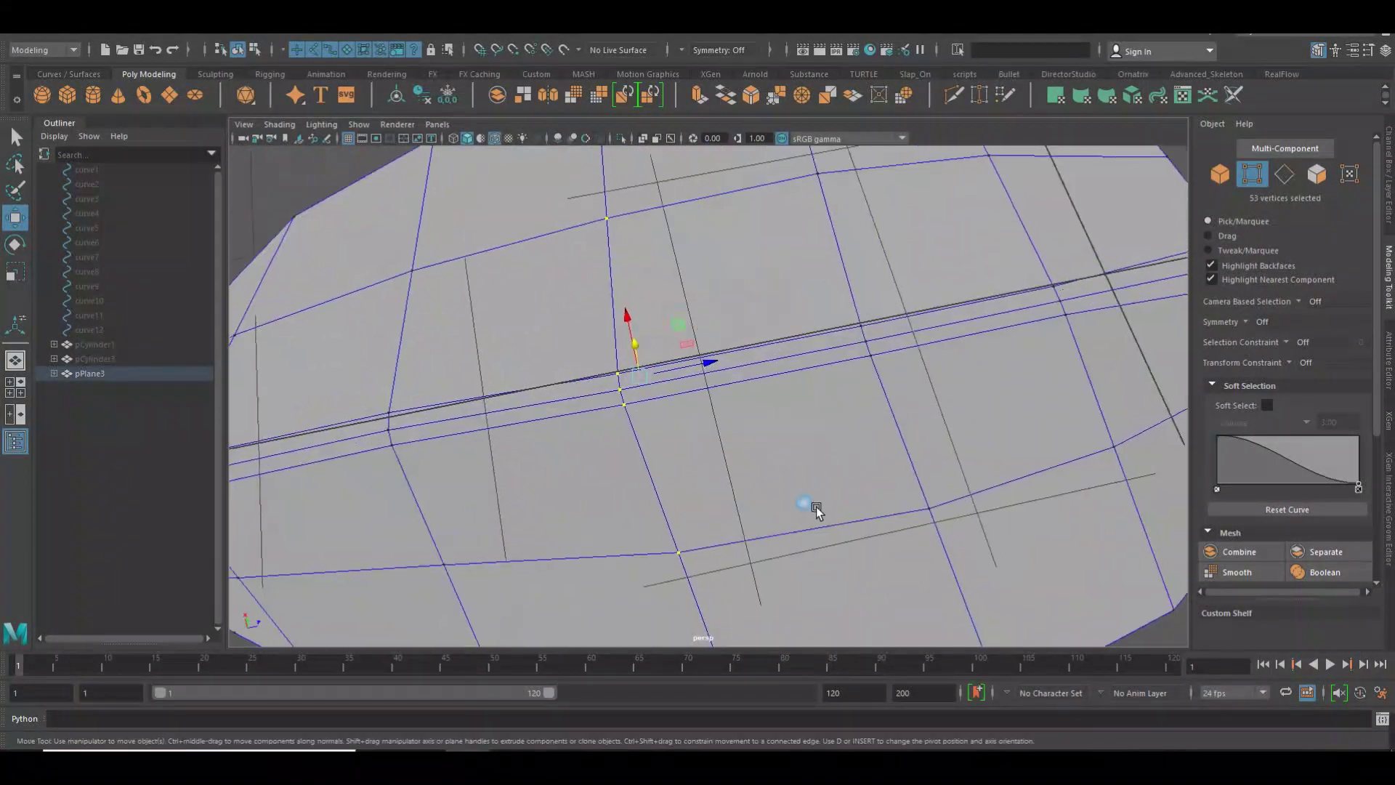
left_click_drag(817, 507, 832, 477, "alt")
mouse_move(832, 477)
right_mouse_down("alt")
mouse_move(747, 408)
mouse_move(778, 345)
mouse_move(888, 384)
mouse_move(719, 426)
right_mouse_up("alt")
mouse_move(720, 427)
left_mouse_down("alt")
mouse_move(814, 312)
mouse_move(804, 285)
mouse_move(785, 476)
mouse_move(701, 500)
left_mouse_up("alt")
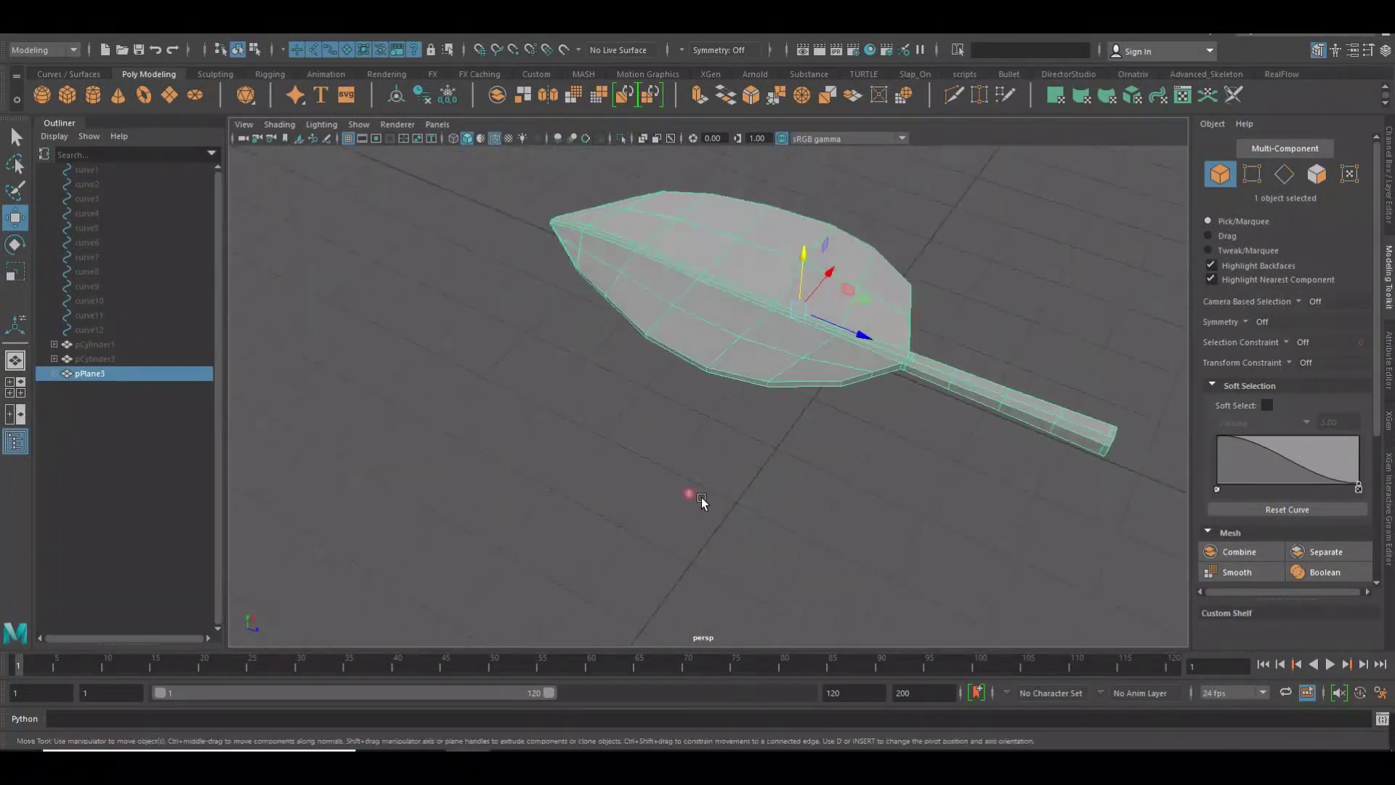
key("3")
left_click(718, 421)
left_click(740, 322)
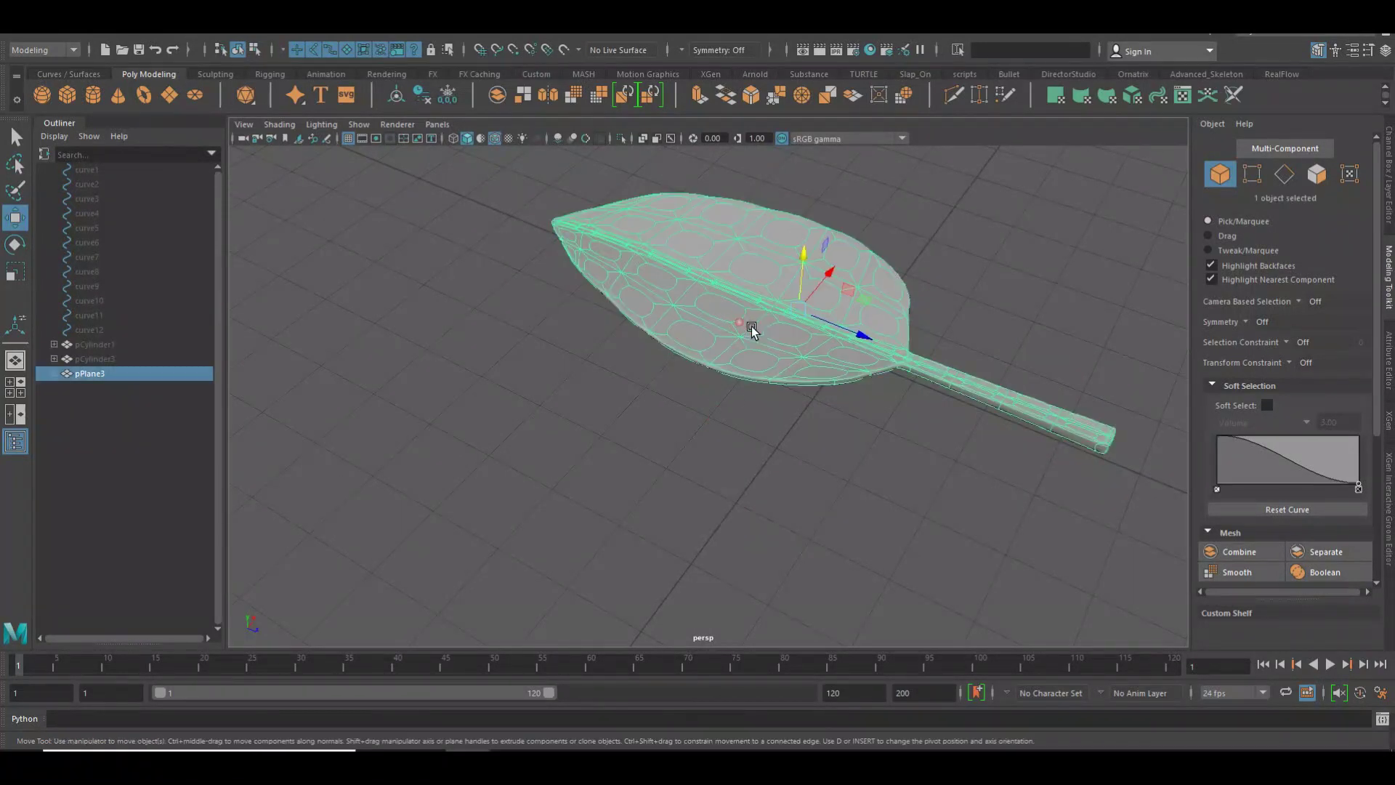
key("1")
mouse_move(697, 412)
right_mouse_down("alt")
mouse_move(990, 395)
mouse_move(773, 492)
right_mouse_up("alt")
left_click(772, 492)
left_click(803, 404)
mouse_move(804, 404)
left_mouse_down("alt")
mouse_move(862, 443)
mouse_move(739, 430)
mouse_move(804, 420)
mouse_move(799, 491)
left_mouse_up("alt")
left_click(766, 458)
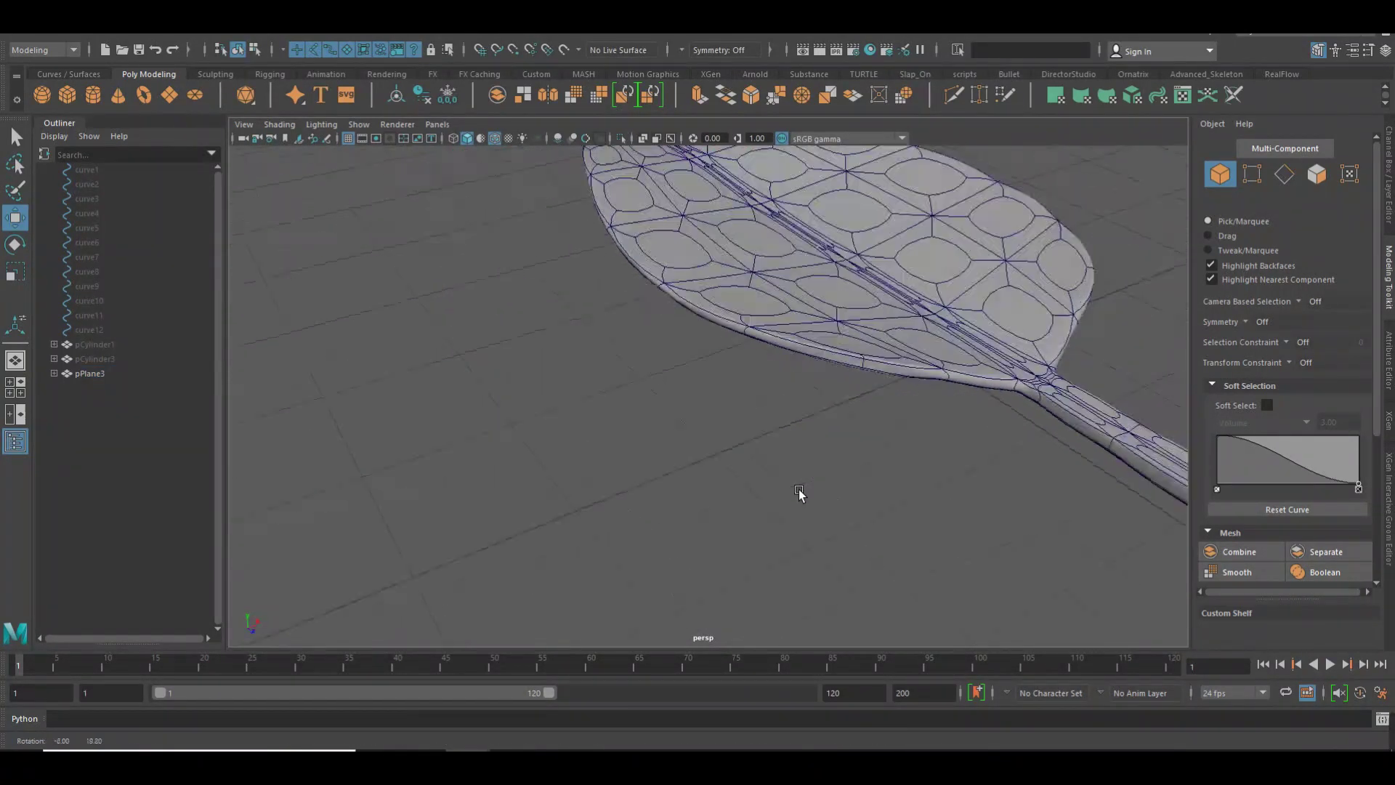
right_click_drag(799, 491, 817, 367, "alt")
left_click(817, 368)
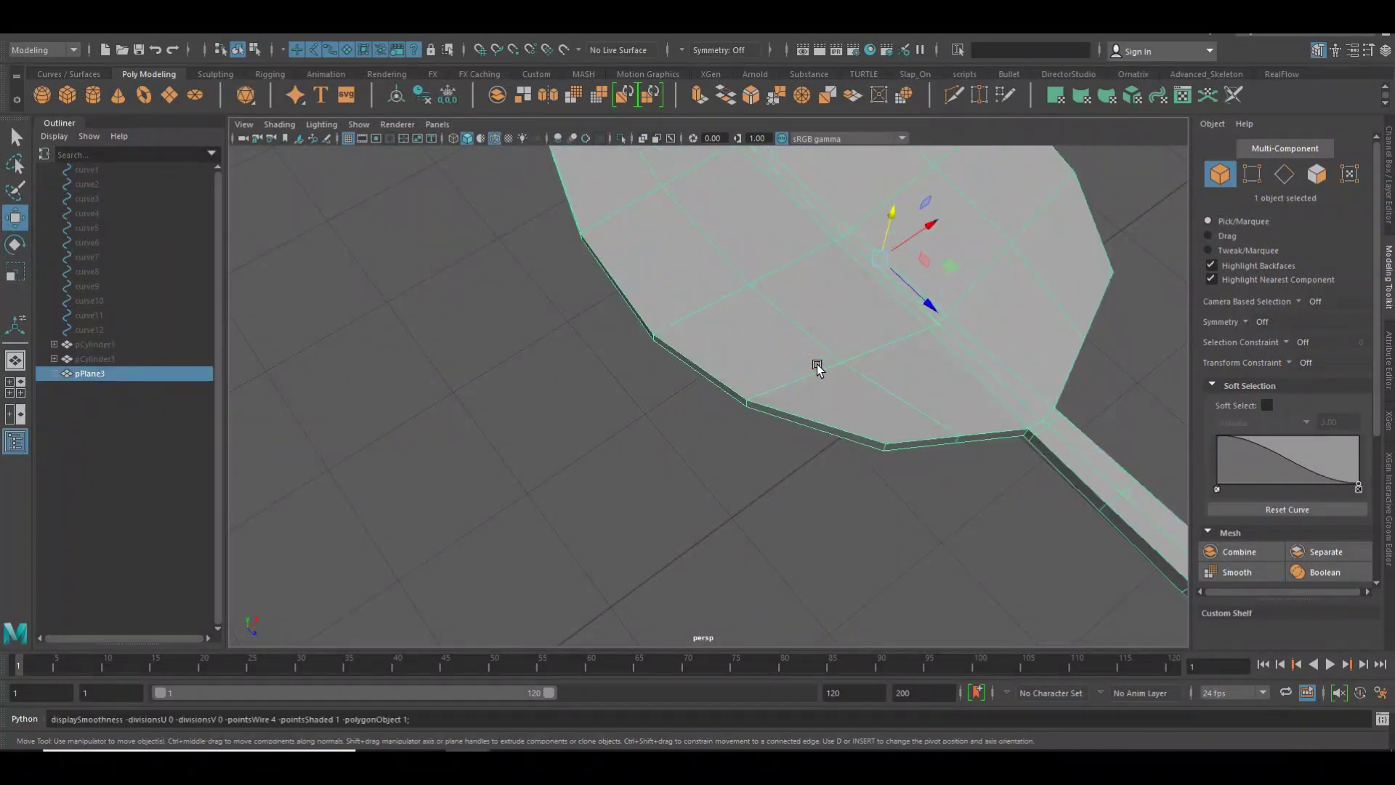
left_click(756, 488)
right_click_drag(755, 488, 994, 449, "alt")
left_click_drag(994, 449, 1056, 386, "alt")
mouse_move(1056, 386)
right_mouse_down("alt")
mouse_move(676, 389)
mouse_move(816, 385)
mouse_move(651, 443)
right_mouse_up("alt")
mouse_move(650, 443)
left_mouse_down("alt")
mouse_move(669, 467)
mouse_move(734, 461)
left_mouse_up("alt")
mouse_move(735, 461)
right_mouse_down("alt")
mouse_move(699, 357)
mouse_move(625, 351)
right_mouse_up("alt")
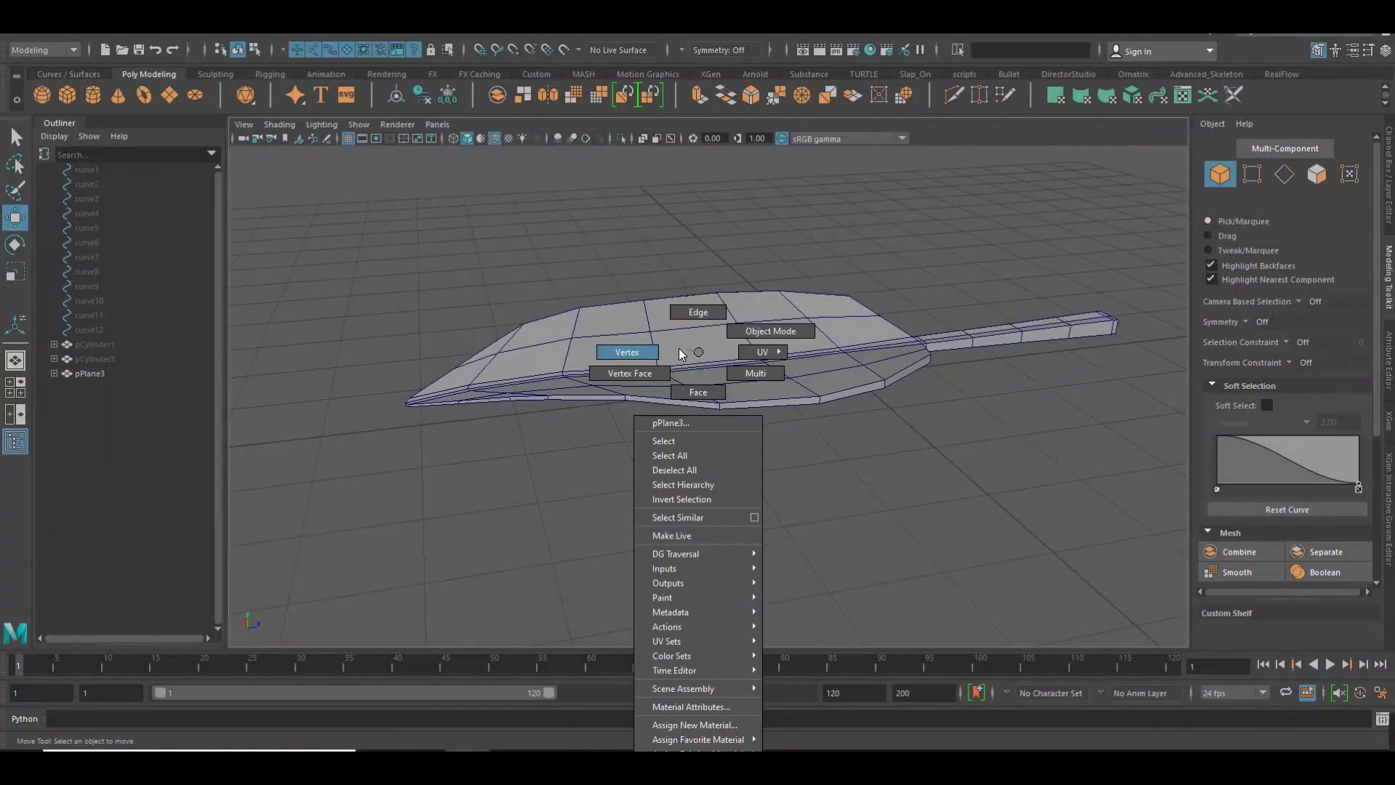
Enable Soft Select in vertex mode and softly raise the leaf's centre
left_click(677, 363)
left_click_drag(719, 417, 670, 436, "alt")
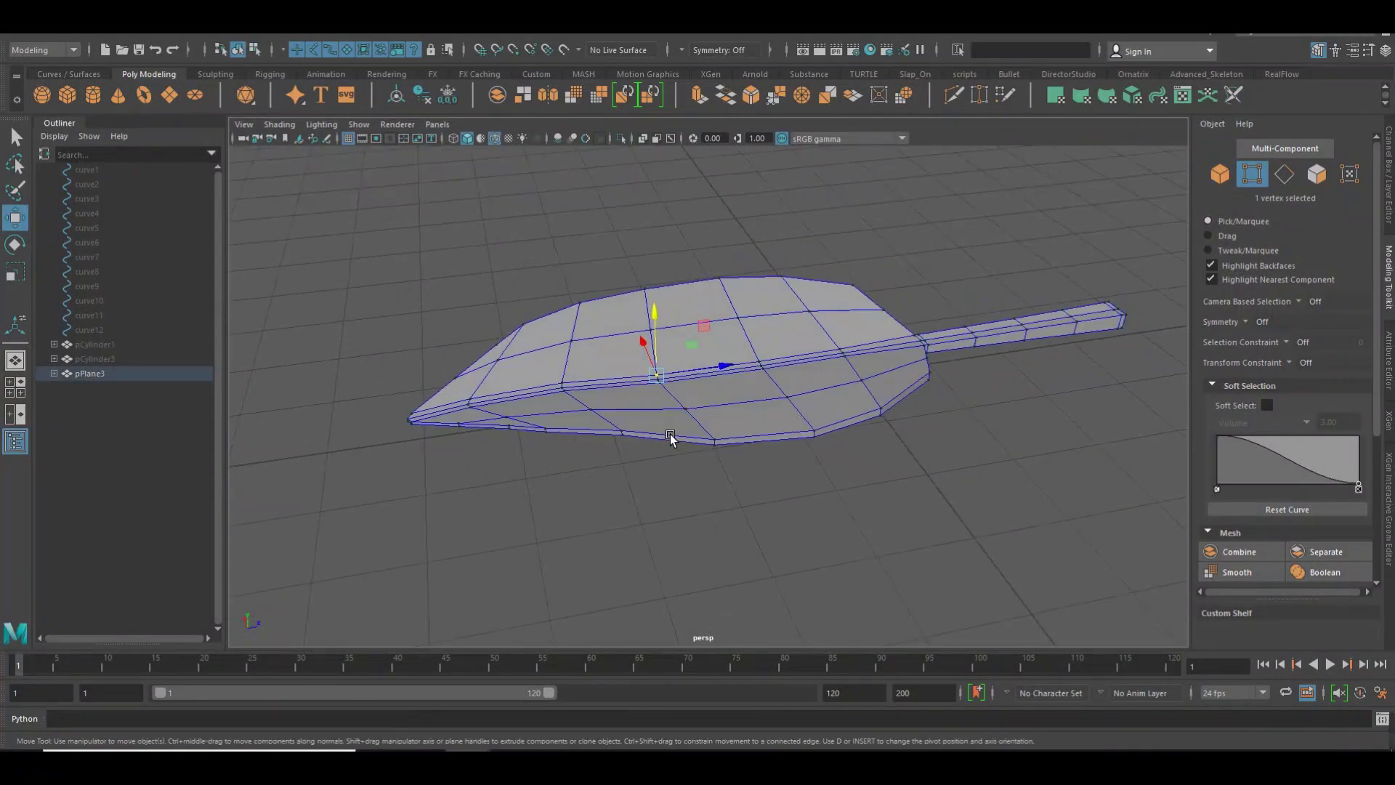
right_click_drag(670, 436, 776, 436, "alt")
left_click_drag(776, 436, 629, 442, "alt")
left_click(1265, 405)
left_click_drag(842, 434, 831, 348, "alt")
mouse_move(635, 268)
left_mouse_down()
mouse_move(642, 254)
mouse_move(778, 307)
left_mouse_up()
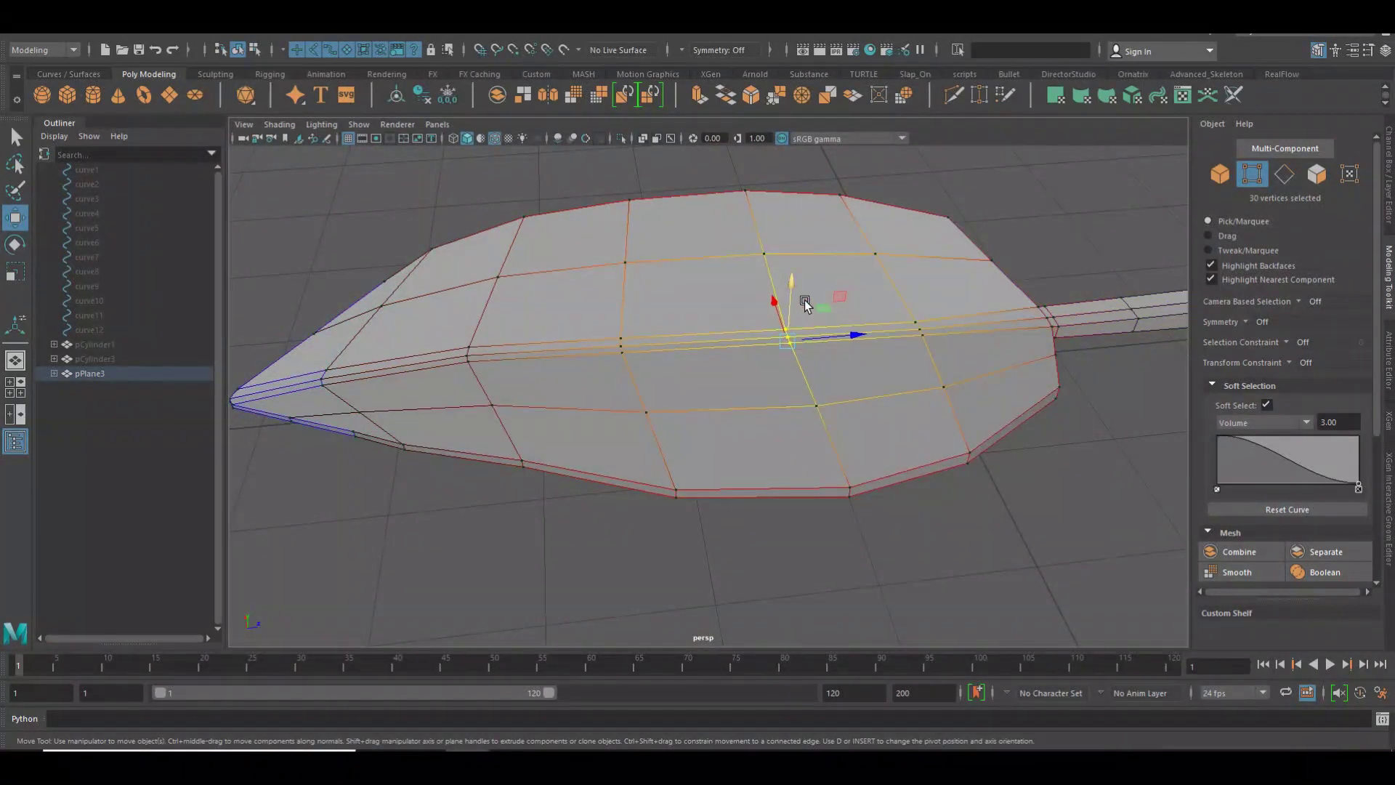
Select vertices on both outer leaf edges and lift them upward
mouse_move(796, 367)
left_mouse_down("alt")
mouse_move(832, 305)
mouse_move(805, 234)
left_mouse_up("alt")
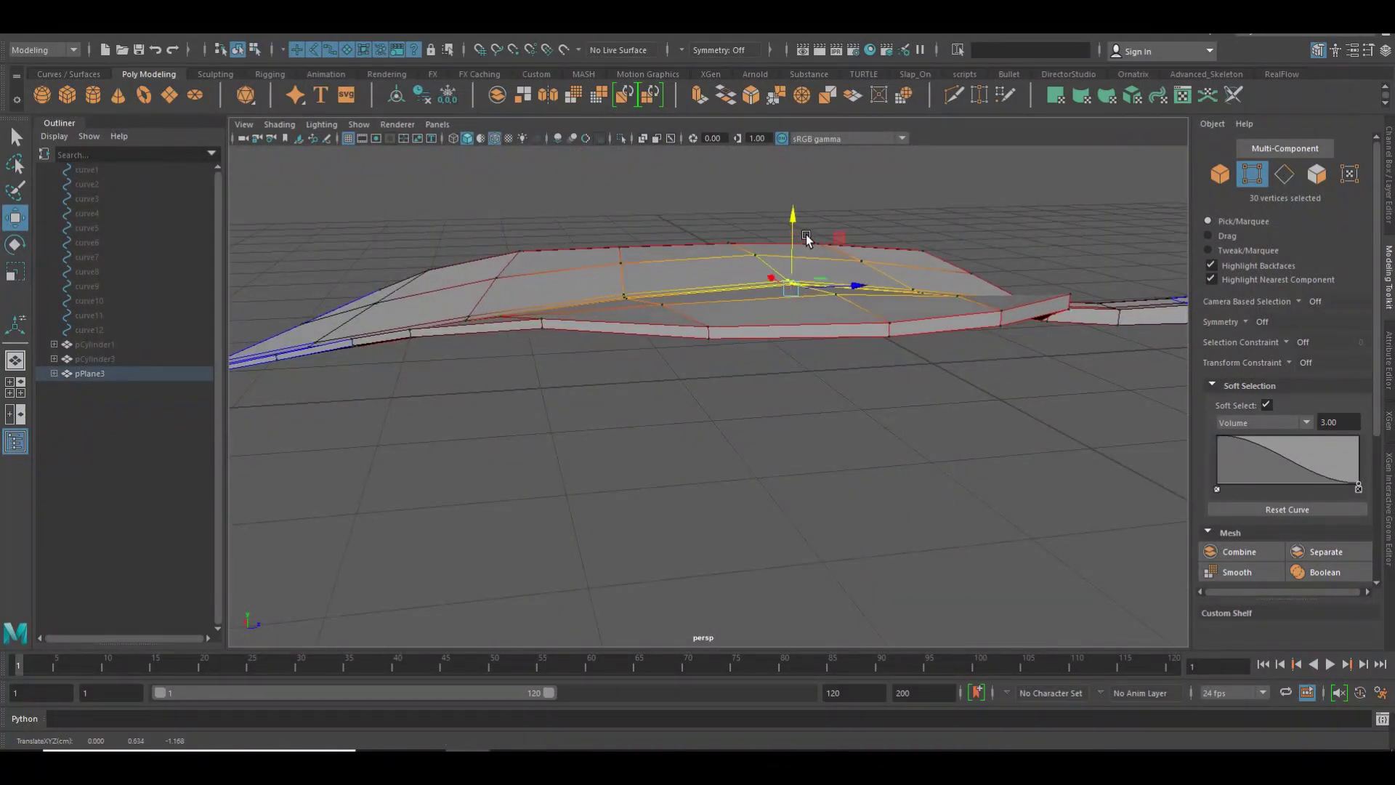
mouse_move(761, 343)
left_mouse_down("alt")
mouse_move(869, 380)
mouse_move(1049, 521)
mouse_move(948, 453)
left_mouse_up("alt")
left_click_drag(943, 388, 941, 386)
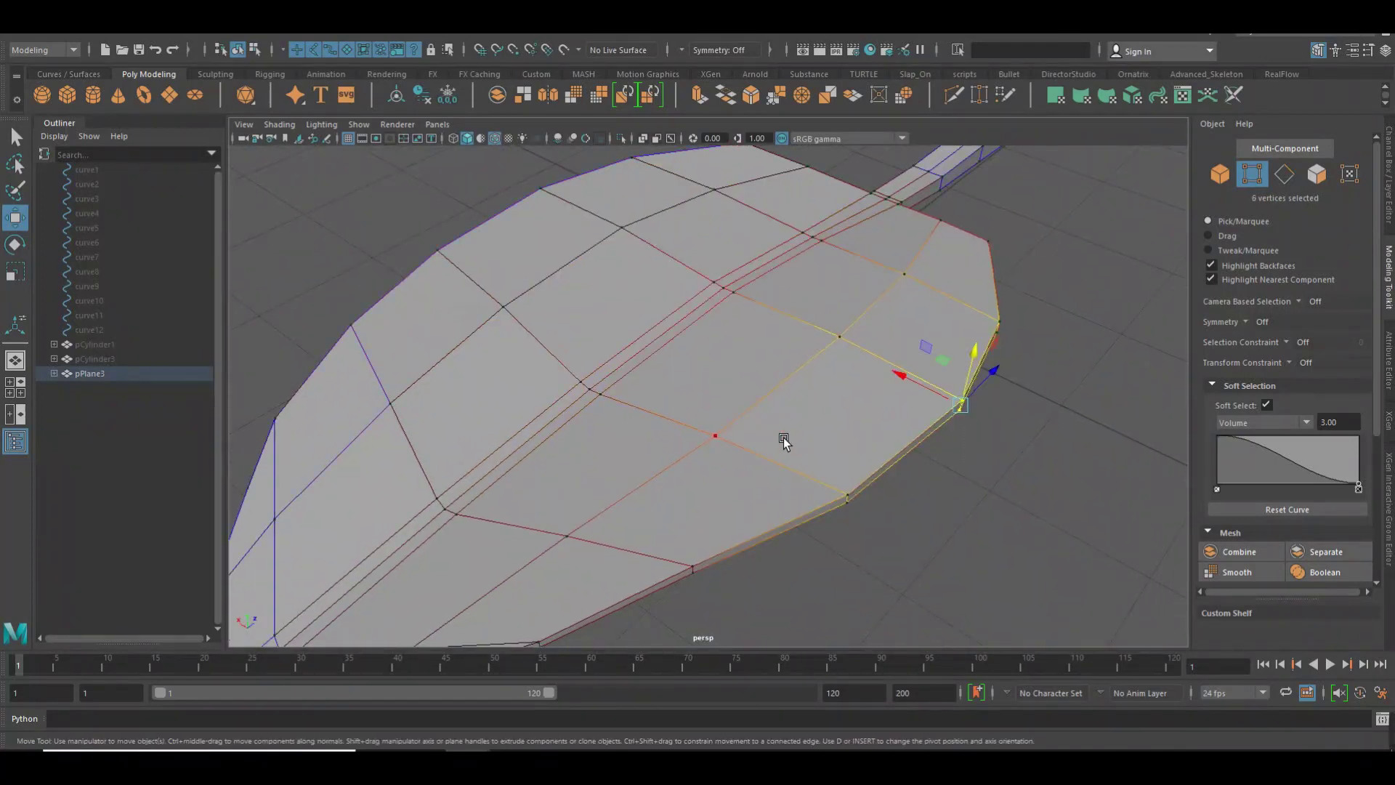
left_click_drag(570, 206, 571, 208, "shift")
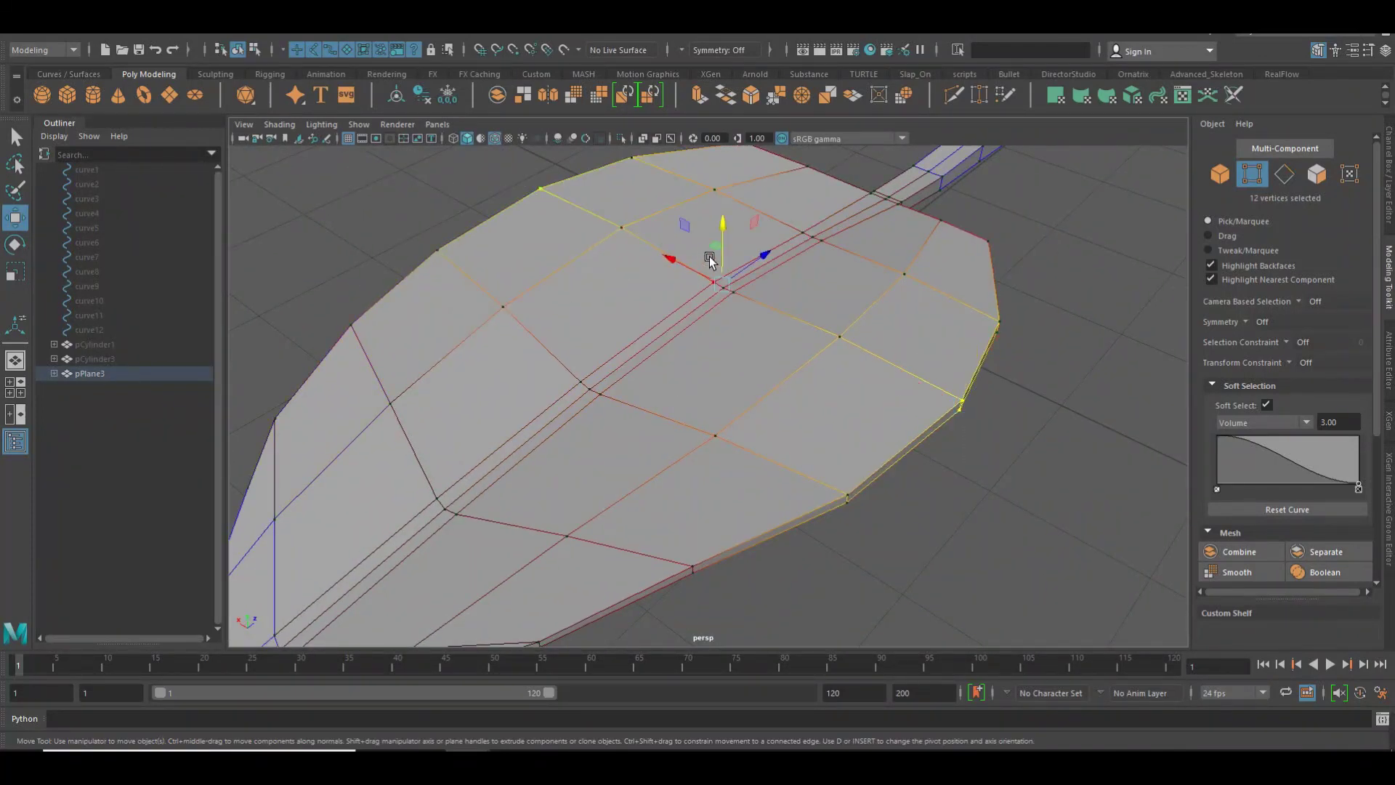
middle_click_drag(738, 238, 740, 237)
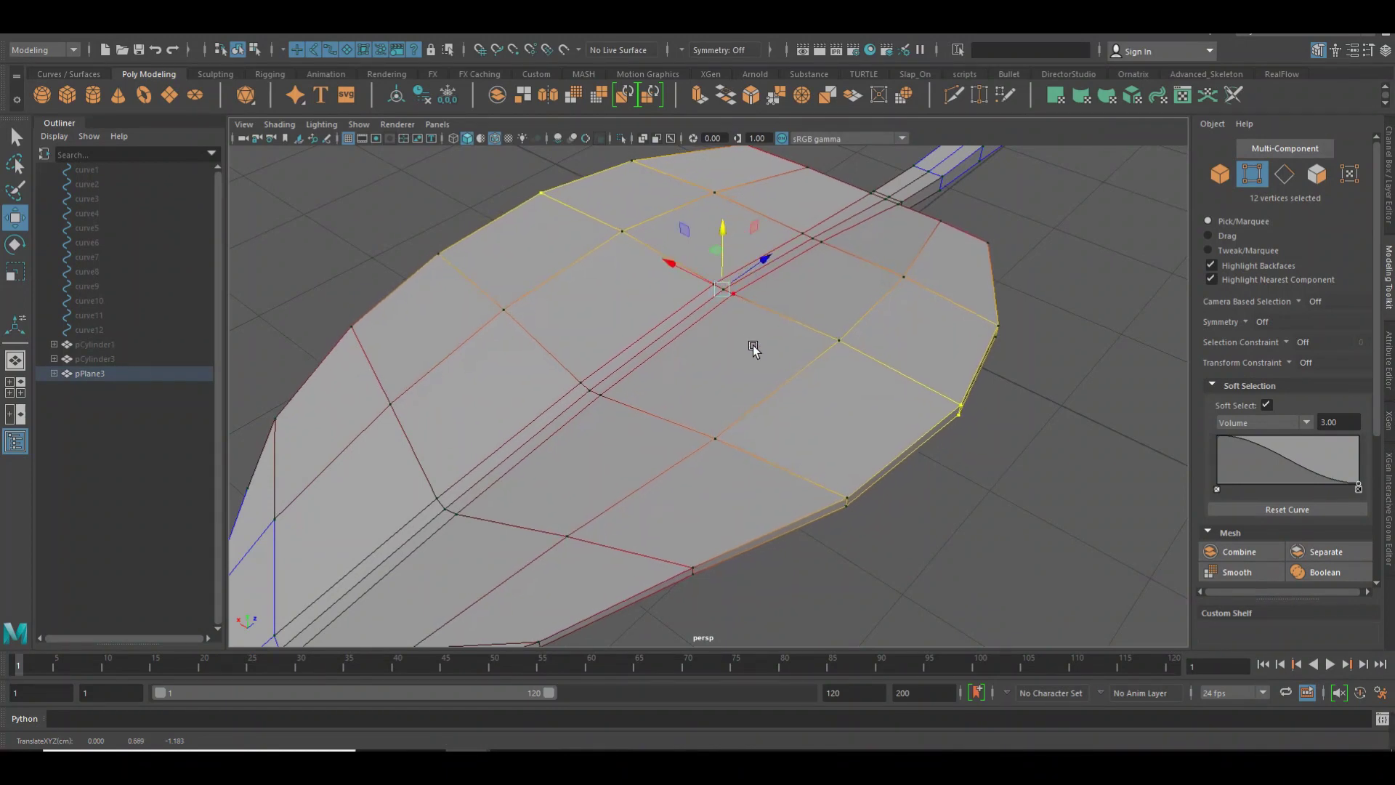
Shrink the soft falloff, adjust the edge vertex heights, then turn Soft Select off
key("b")
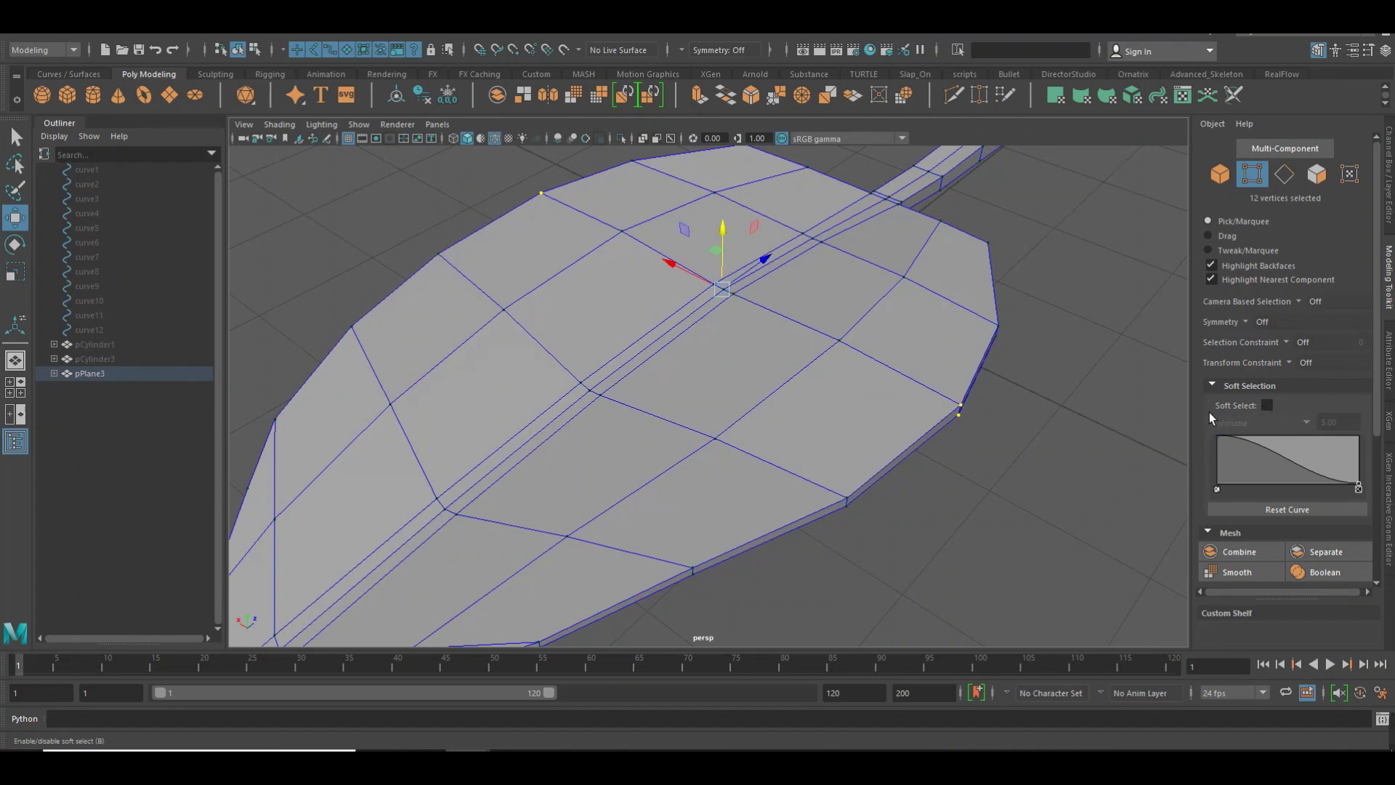
key("b")
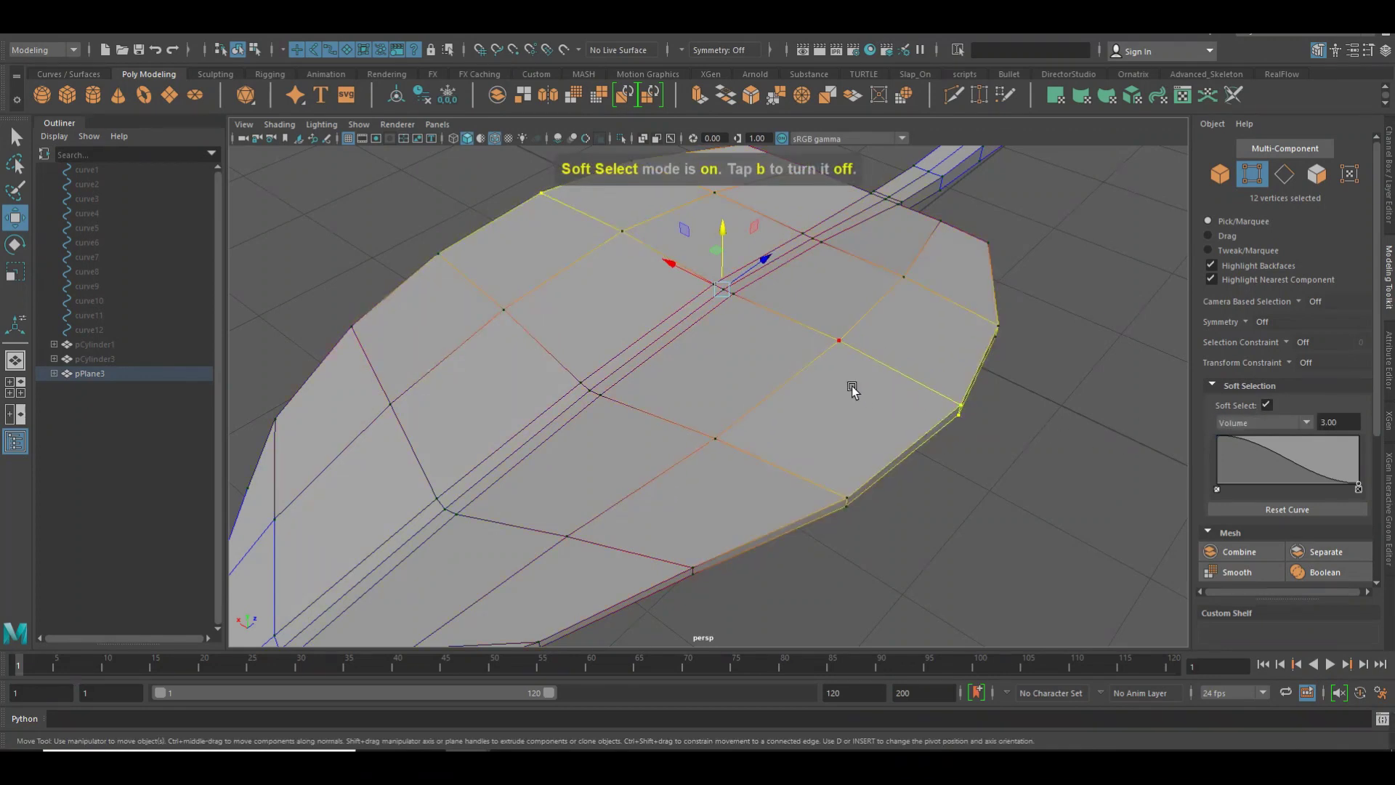
mouse_move(791, 325)
middle_mouse_down()
mouse_move(559, 511)
mouse_move(481, 544)
middle_mouse_up()
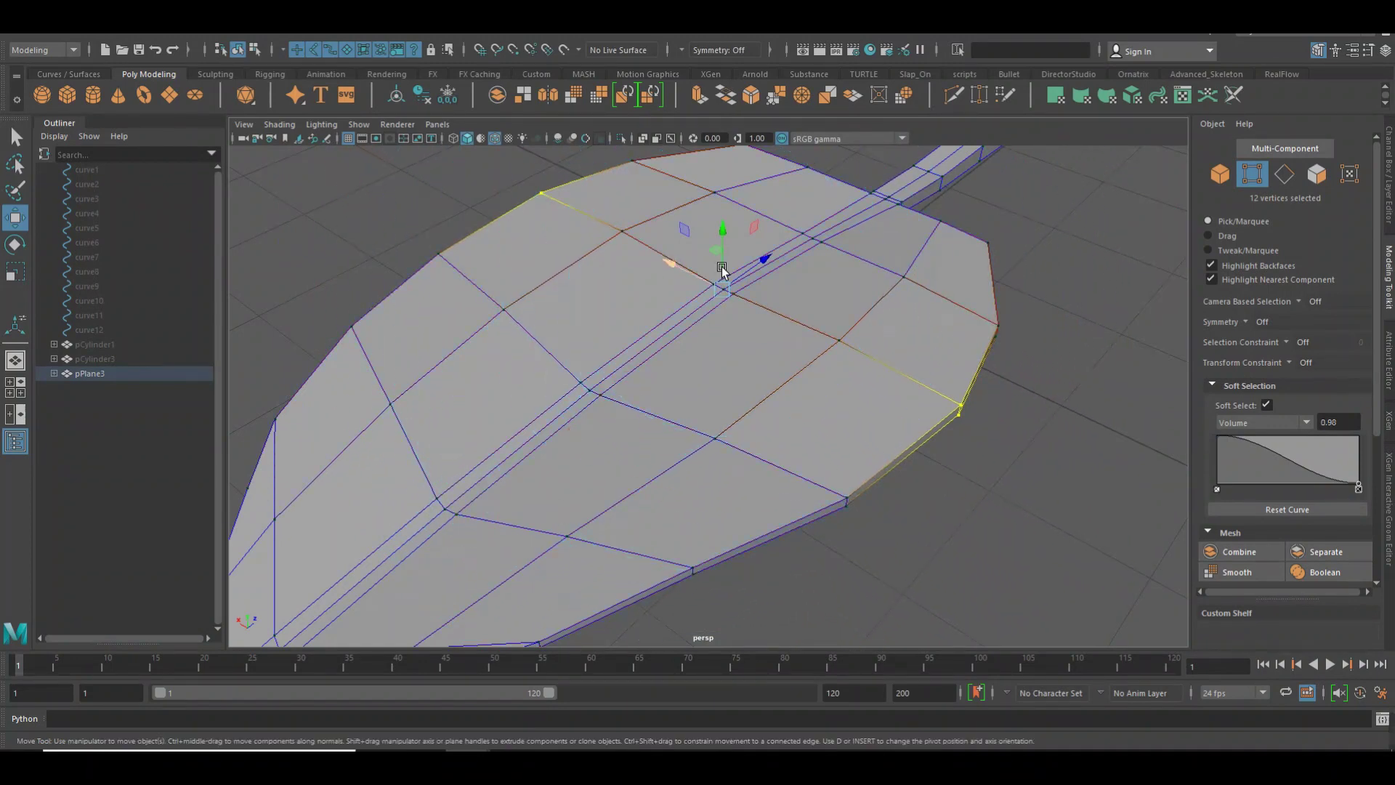
left_click_drag(735, 240, 735, 250)
left_click_drag(428, 220, 585, 355)
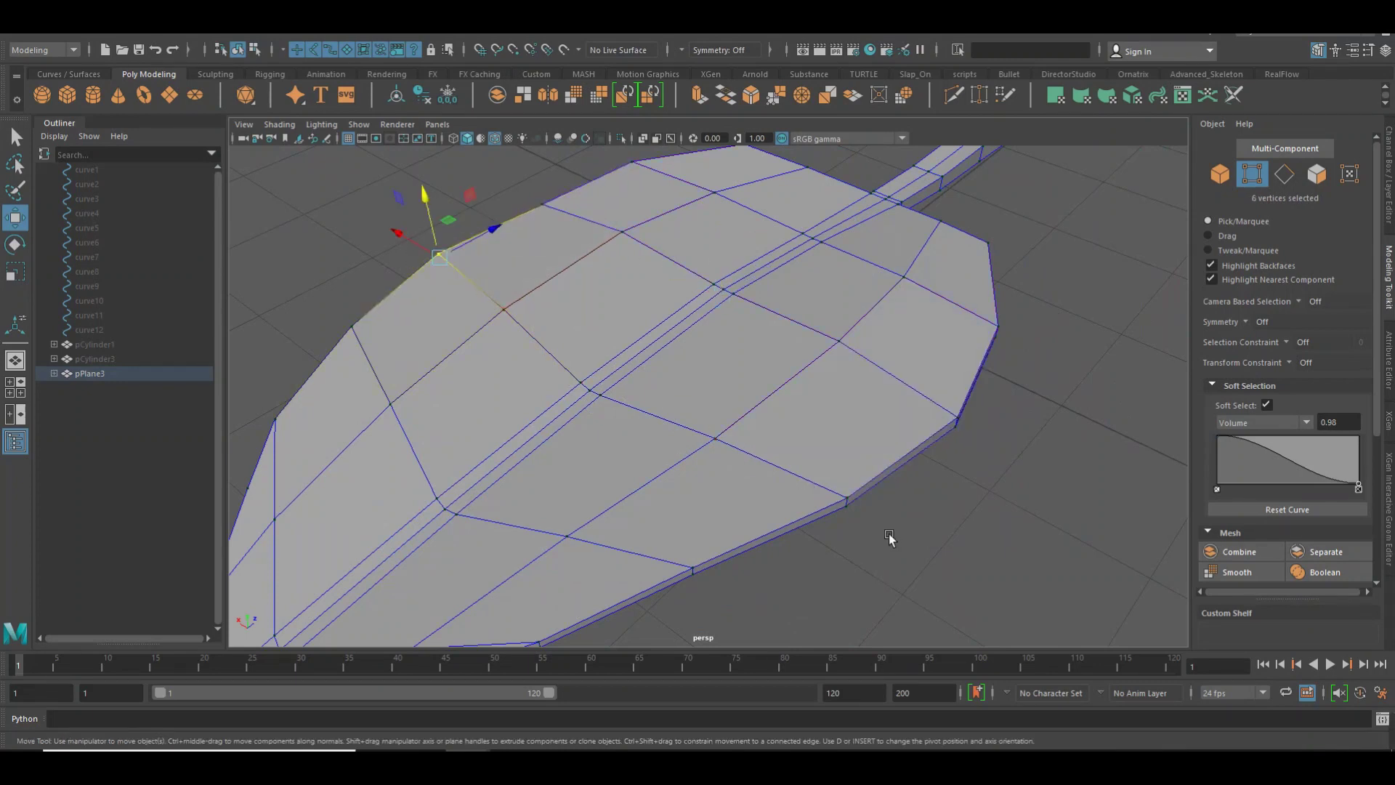
left_click_drag(887, 534, 812, 468, "shift")
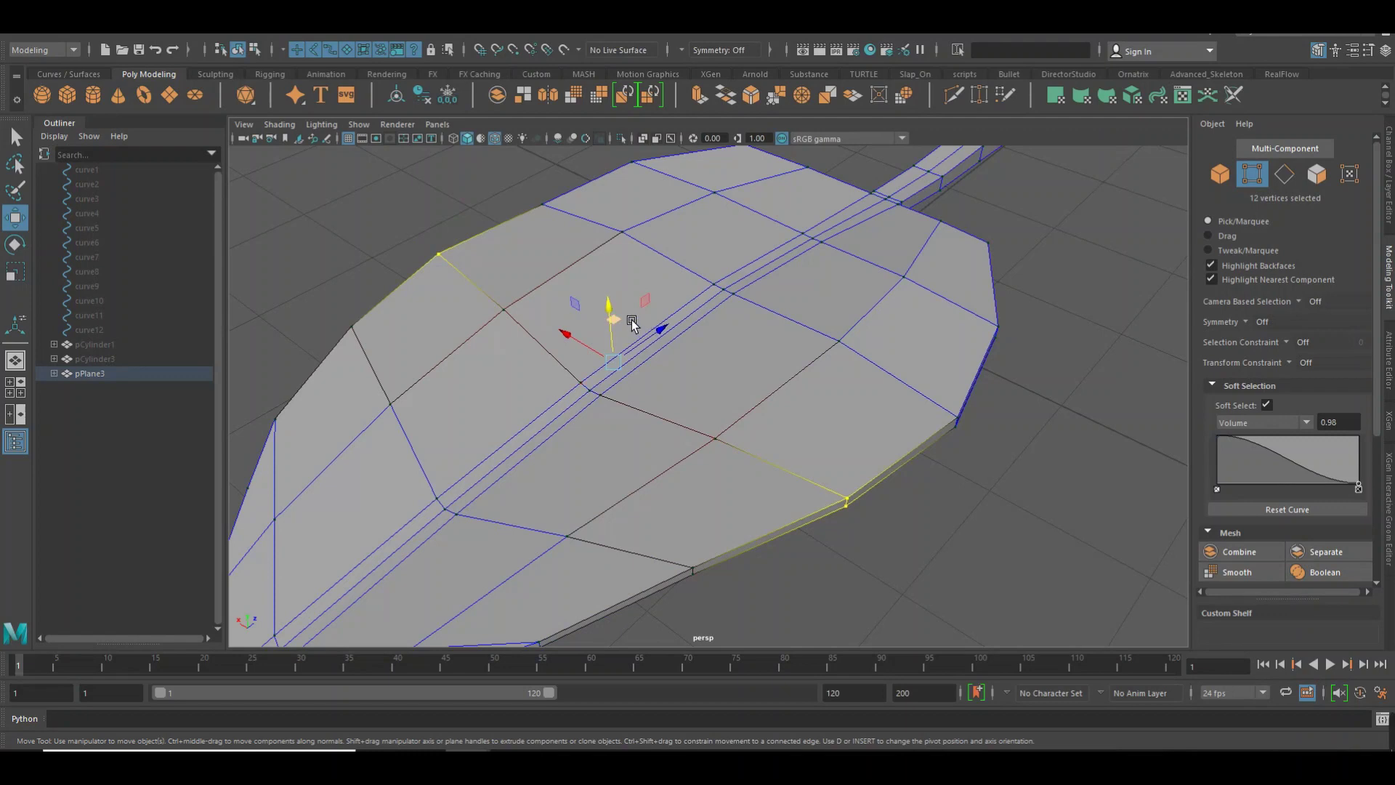
scroll(728, 349, "down", 1)
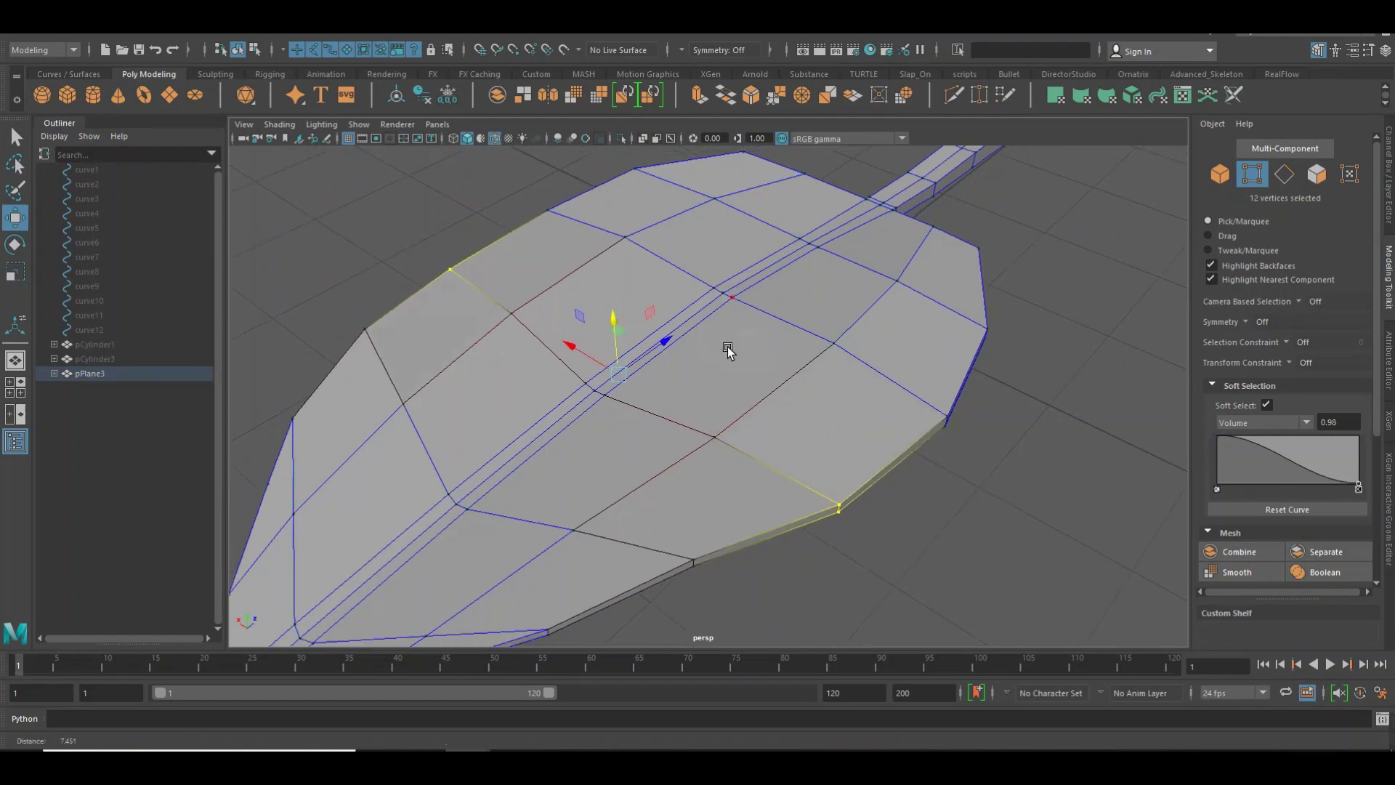
scroll(728, 350, "down", 5)
mouse_move(639, 392)
left_mouse_down("alt")
mouse_move(872, 390)
mouse_move(887, 439)
mouse_move(908, 436)
left_mouse_up("alt")
key("b")
left_click(904, 417)
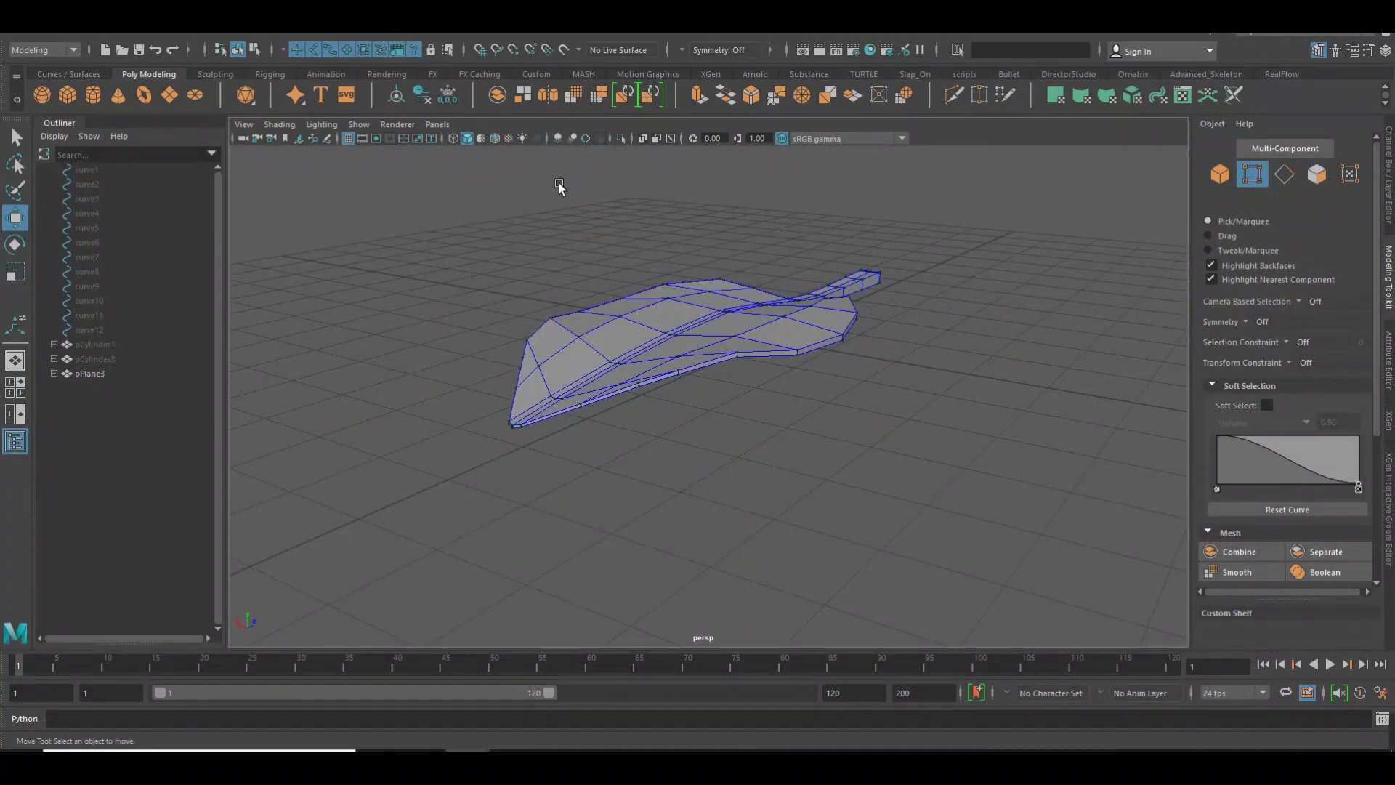
Reselect the leaf and show it as its low-poly cage for component editing
right_click_drag(657, 290, 726, 233)
left_click(770, 240)
mouse_move(770, 240)
left_mouse_down("alt")
mouse_move(787, 254)
mouse_move(666, 268)
mouse_move(596, 399)
mouse_move(632, 413)
mouse_move(856, 380)
mouse_move(752, 376)
mouse_move(787, 382)
mouse_move(671, 384)
mouse_move(871, 385)
mouse_move(668, 378)
mouse_move(808, 402)
left_mouse_up("alt")
left_click(657, 294)
left_click(592, 411)
mouse_move(809, 402)
right_mouse_down("alt")
mouse_move(927, 453)
mouse_move(859, 400)
right_mouse_up("alt")
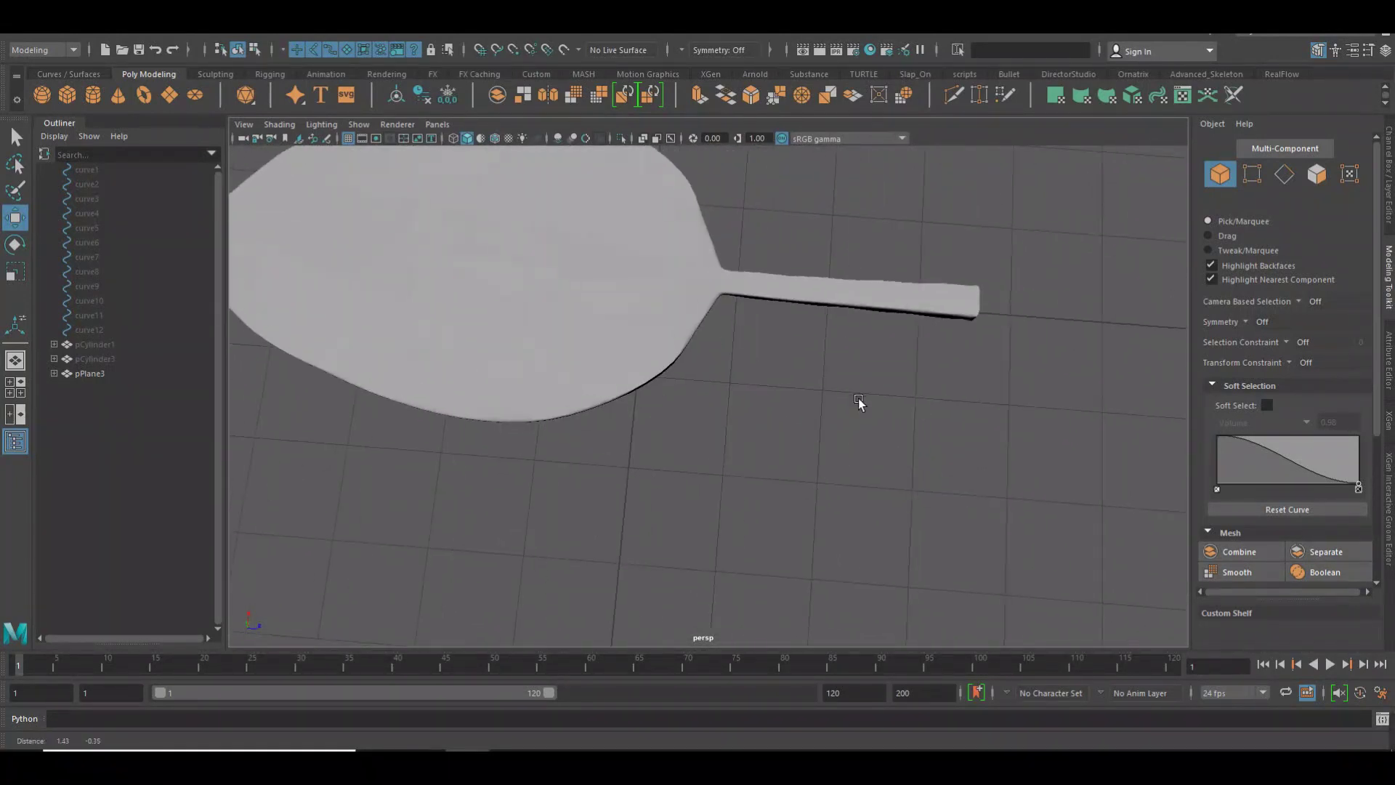
left_click(825, 281)
right_click_drag(825, 280, 816, 239)
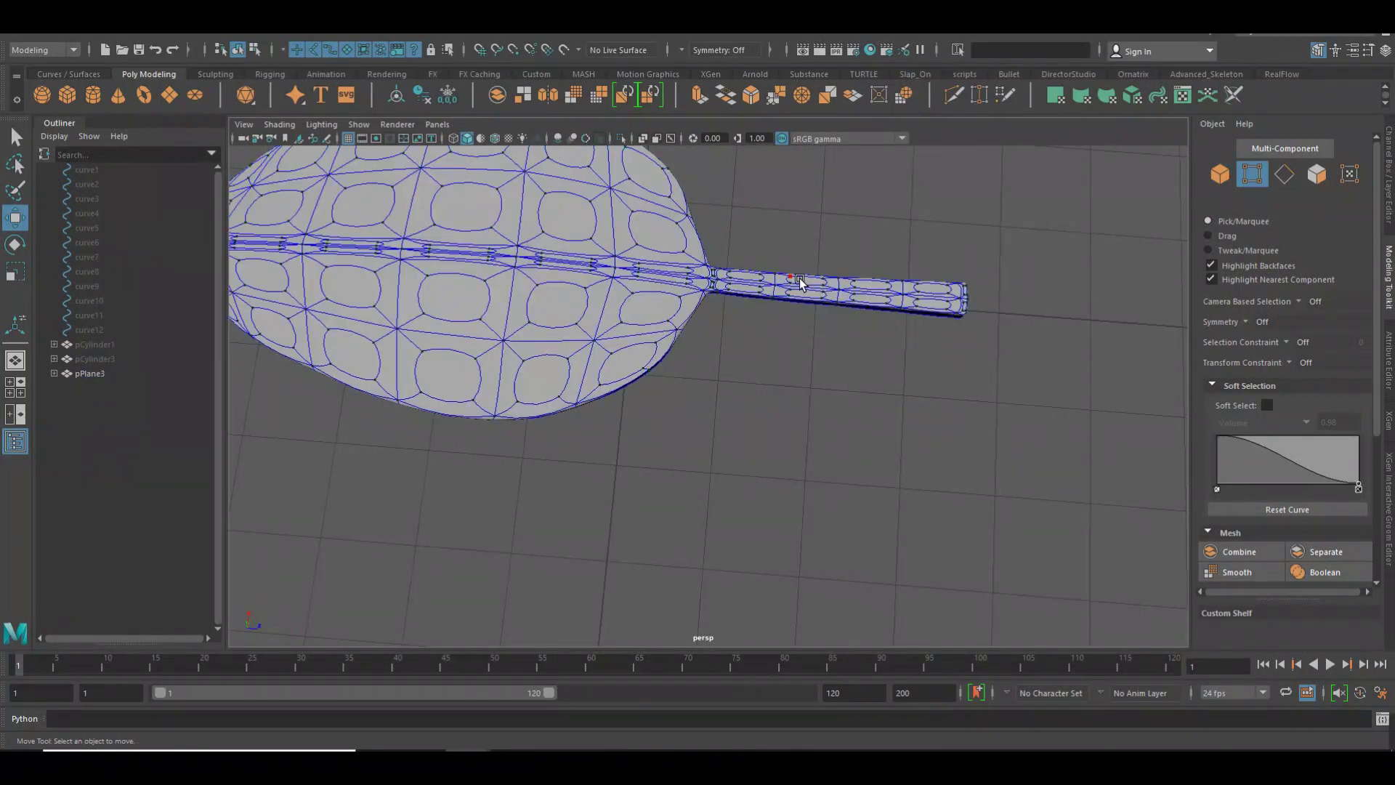
key("1")
Select the stem's end vertices and slide them along the stem
mouse_move(881, 250)
left_mouse_down()
mouse_move(1006, 325)
mouse_move(990, 330)
mouse_move(974, 309)
left_mouse_up()
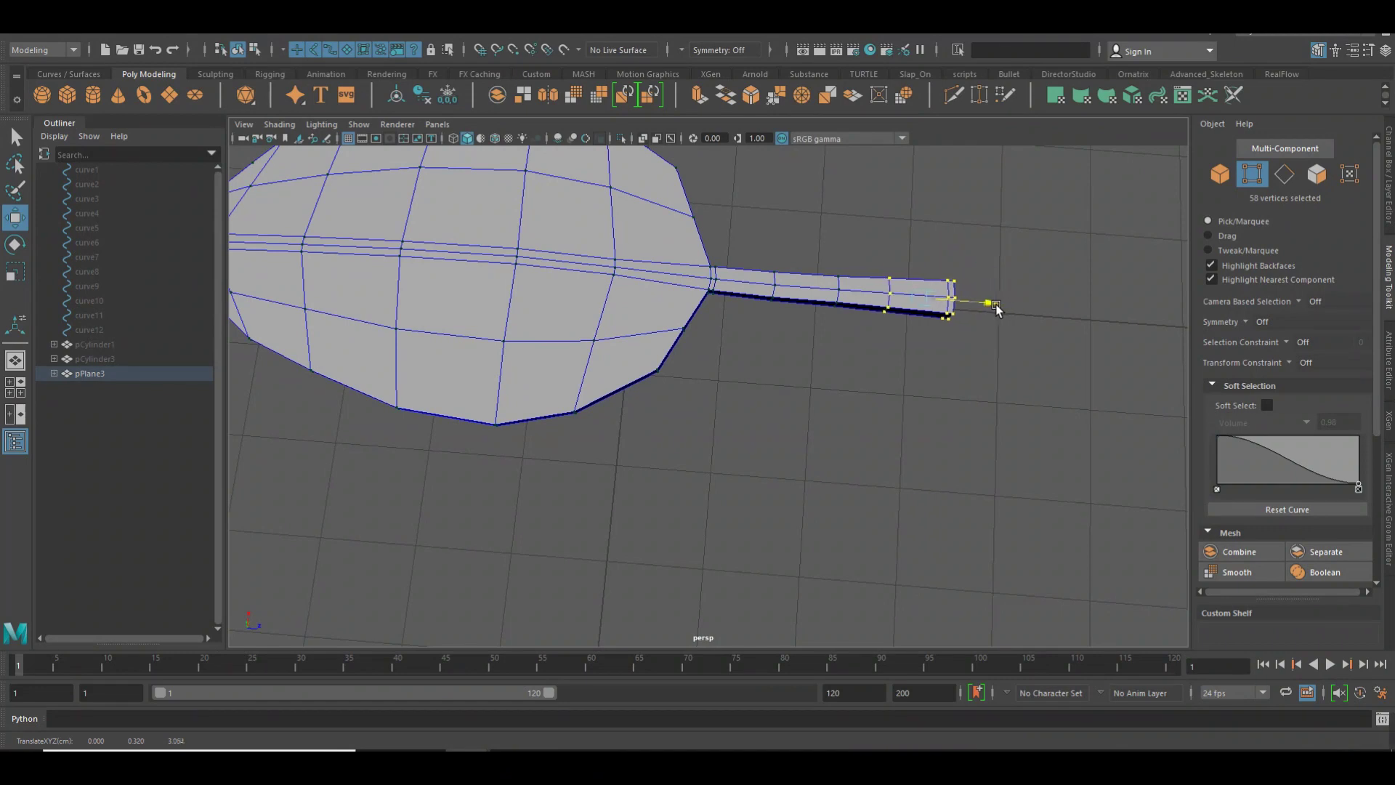
left_click_drag(846, 270, 988, 356)
right_click_drag(934, 312, 1084, 313, "alt")
left_click_drag(1056, 248, 1046, 251)
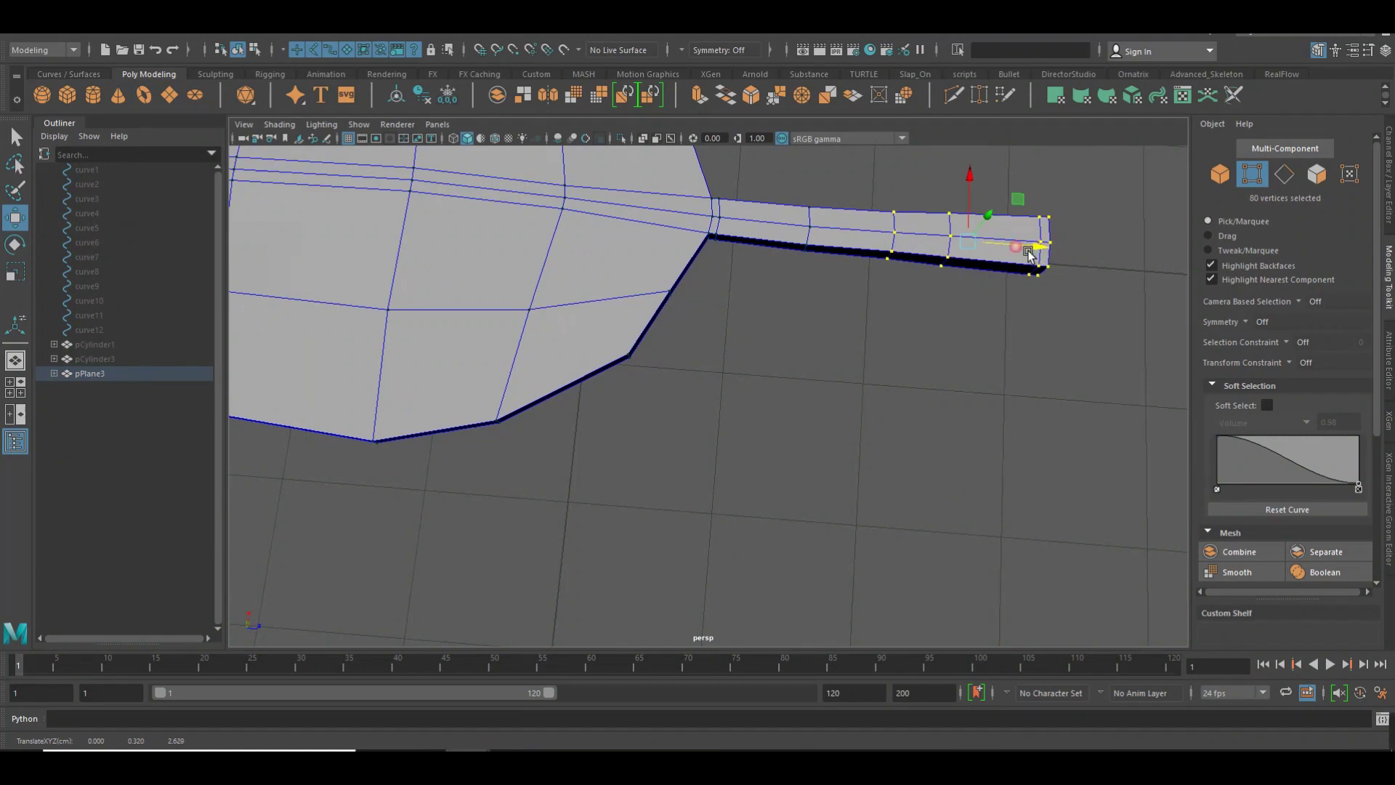
Nudge a vertex column partway along the stem
key("F10")
left_click(901, 226)
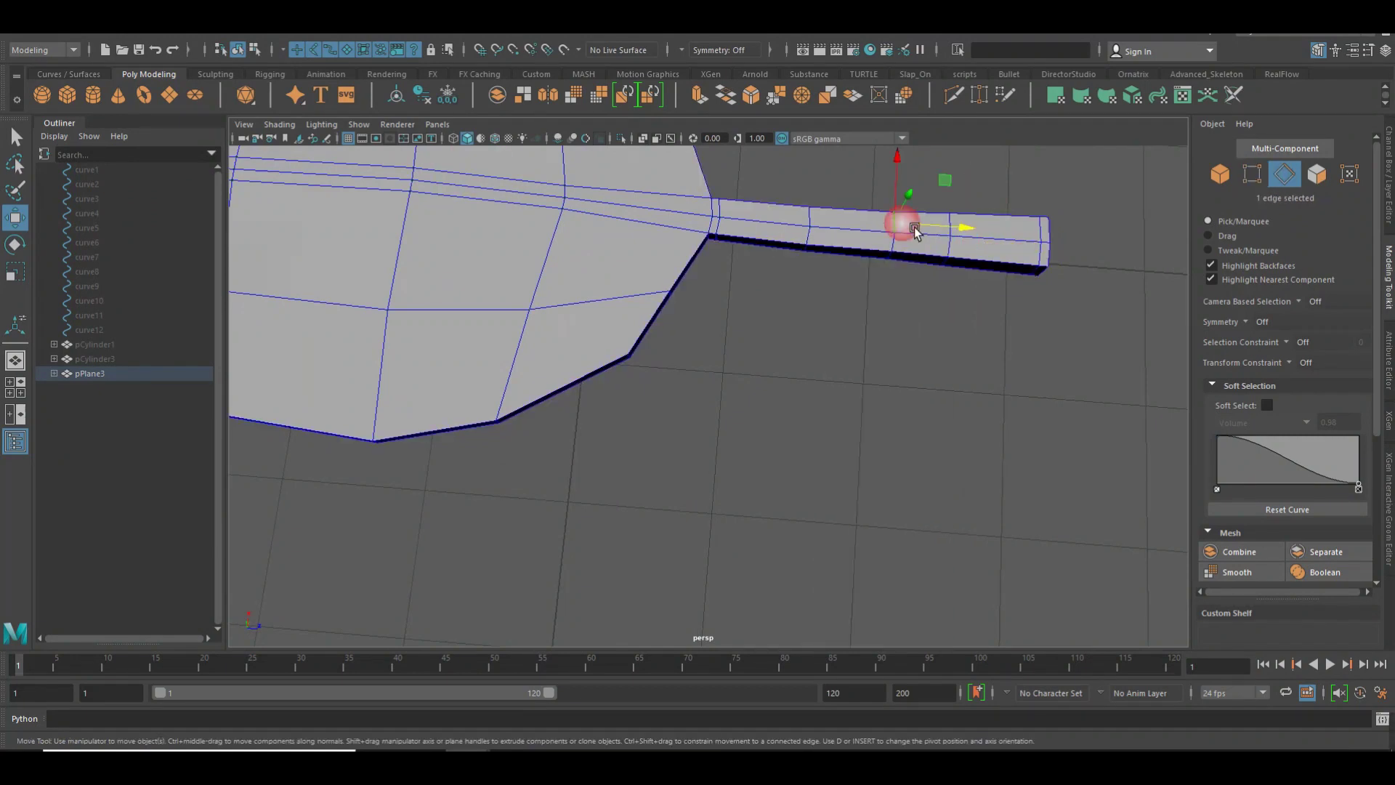
right_click_drag(894, 285, 874, 213)
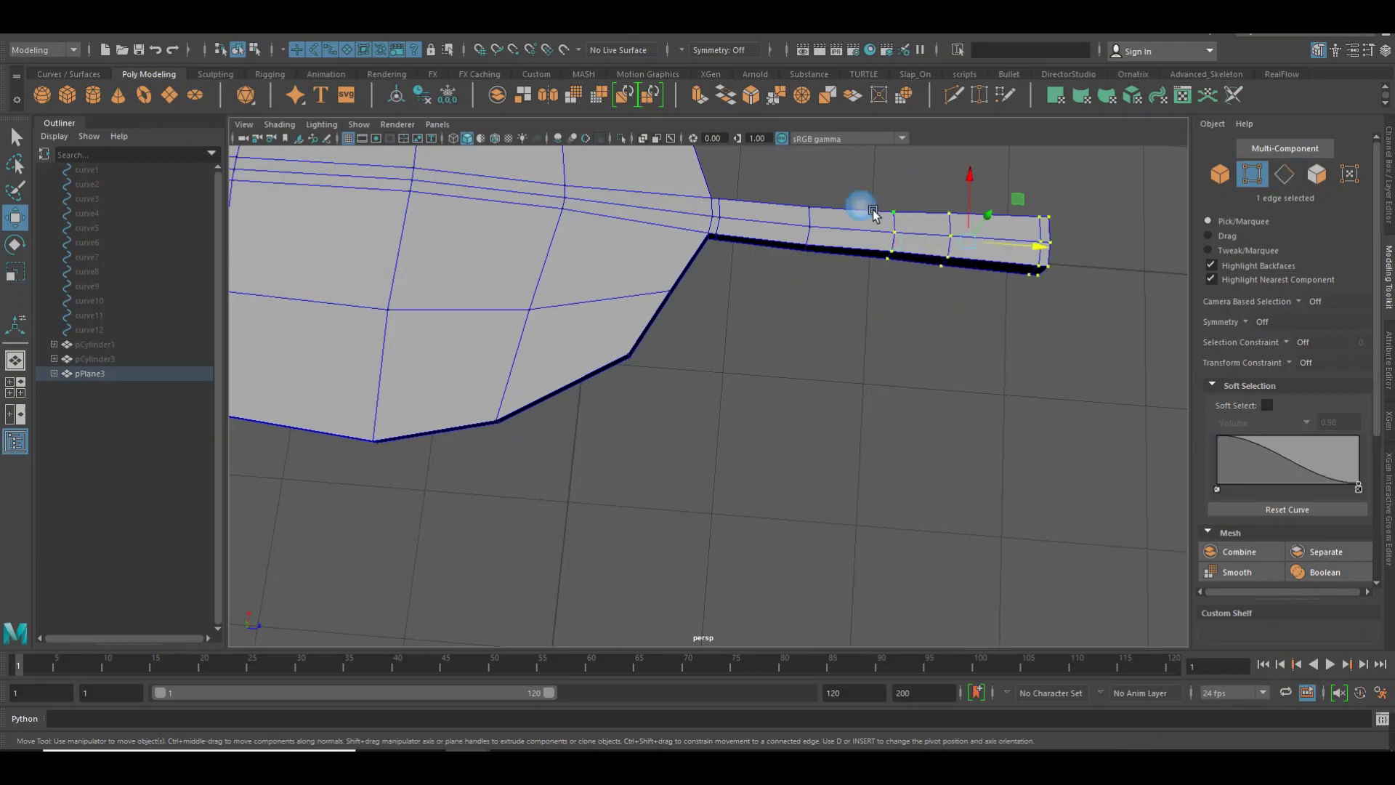
left_click_drag(904, 246, 914, 297)
left_click_drag(956, 241, 946, 245)
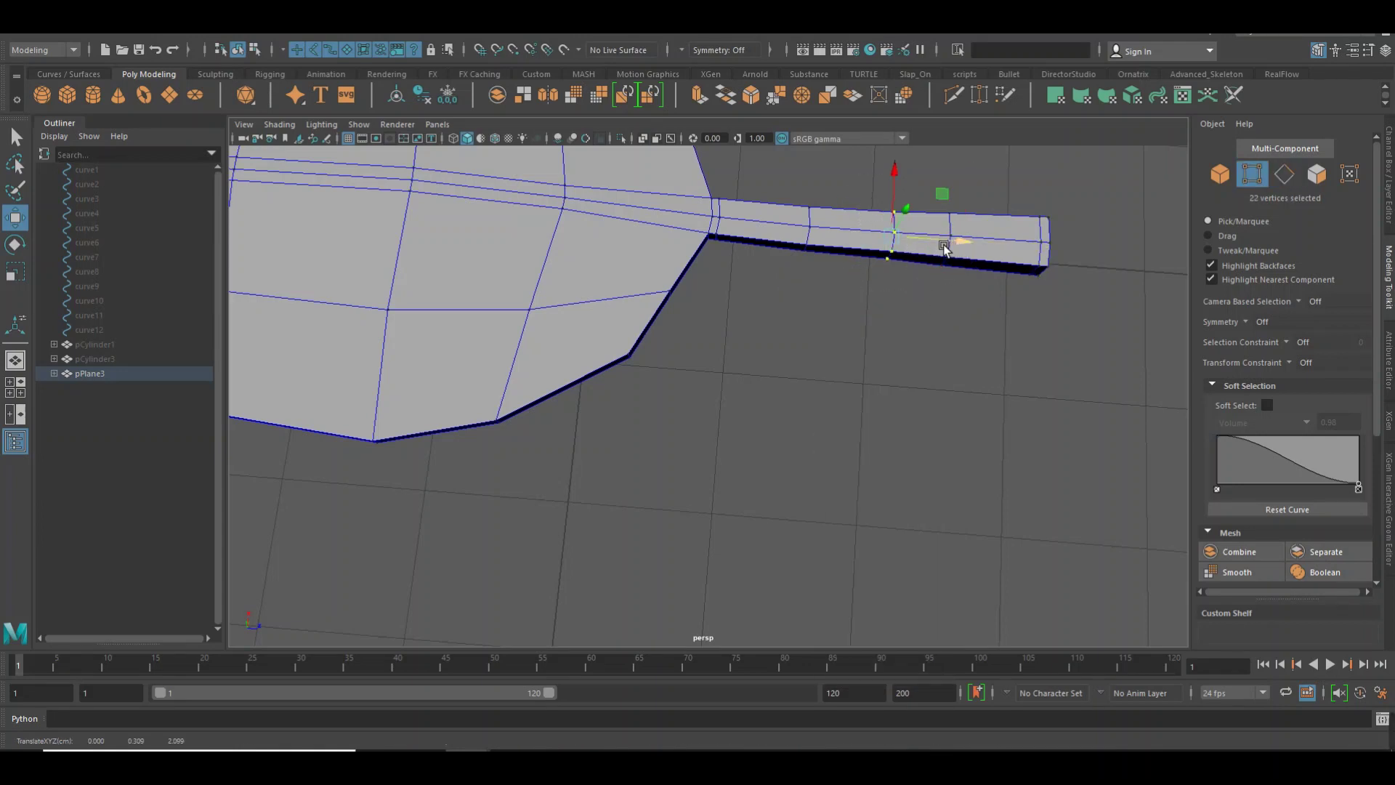
Return to Object Mode and frame the whole leaf in view
right_click_drag(899, 215, 1040, 190)
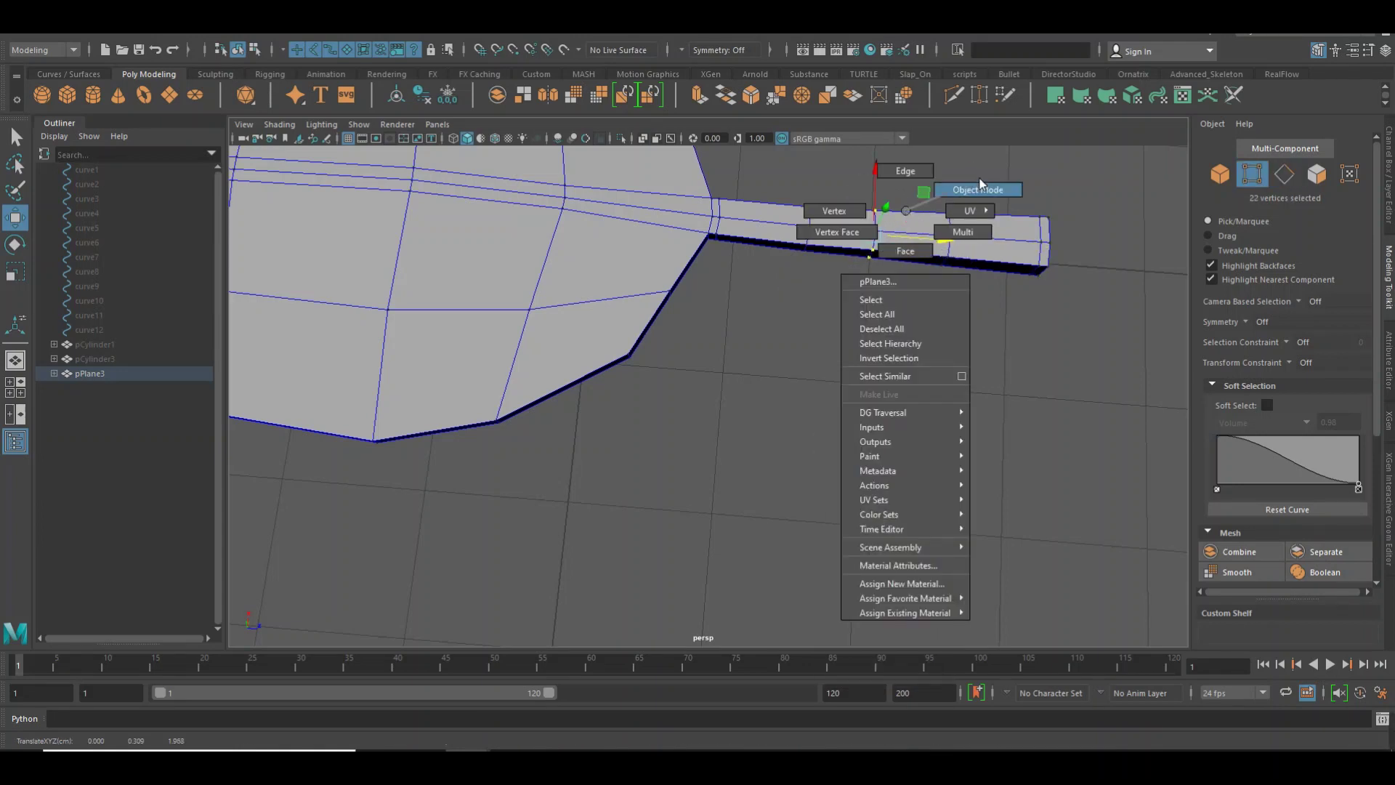
left_click(1040, 191)
left_click(1035, 247)
key("f")
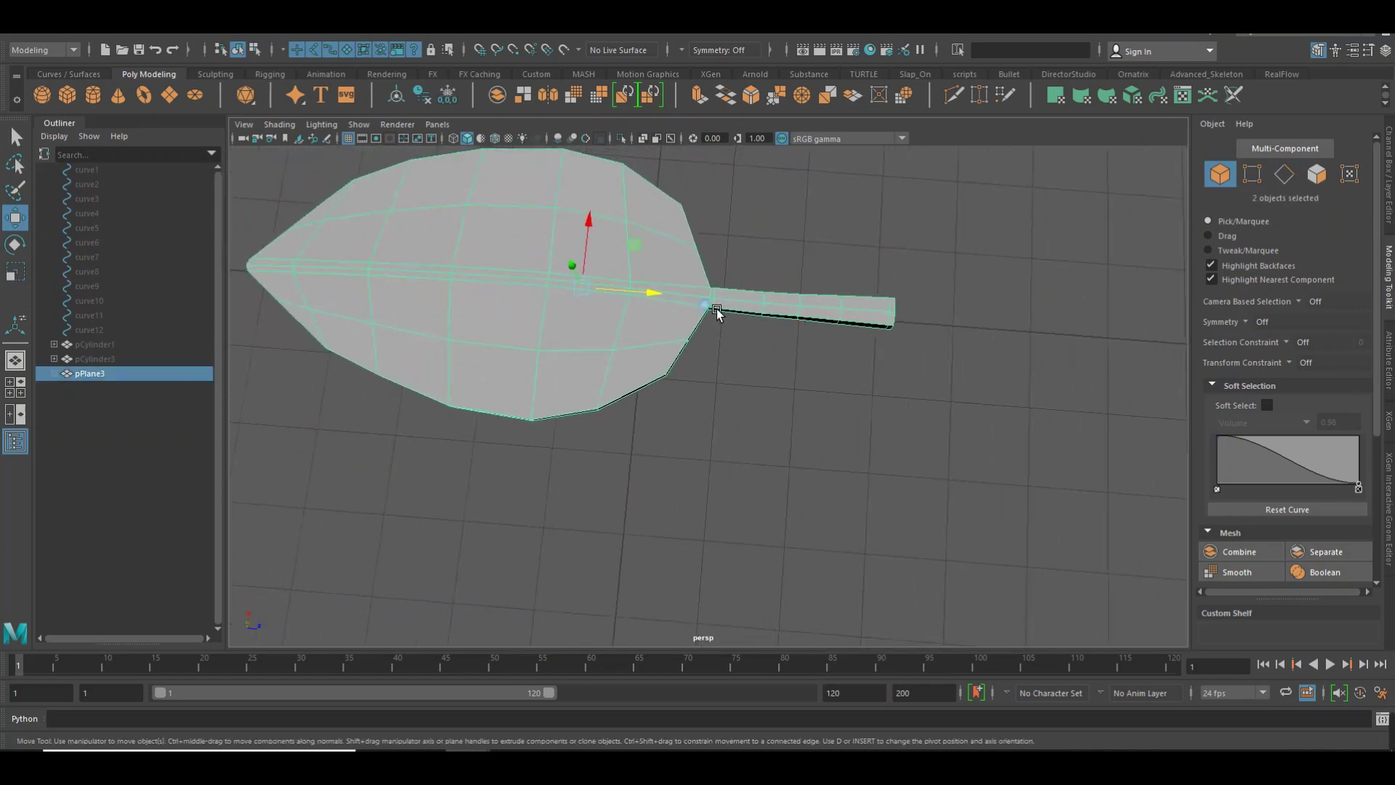
left_click(918, 444)
mouse_move(917, 445)
left_mouse_down("alt")
mouse_move(804, 408)
mouse_move(919, 355)
mouse_move(775, 386)
left_mouse_up("alt")
Save the scene as tree branch.mb with Ctrl+S
key("ctrl+s")
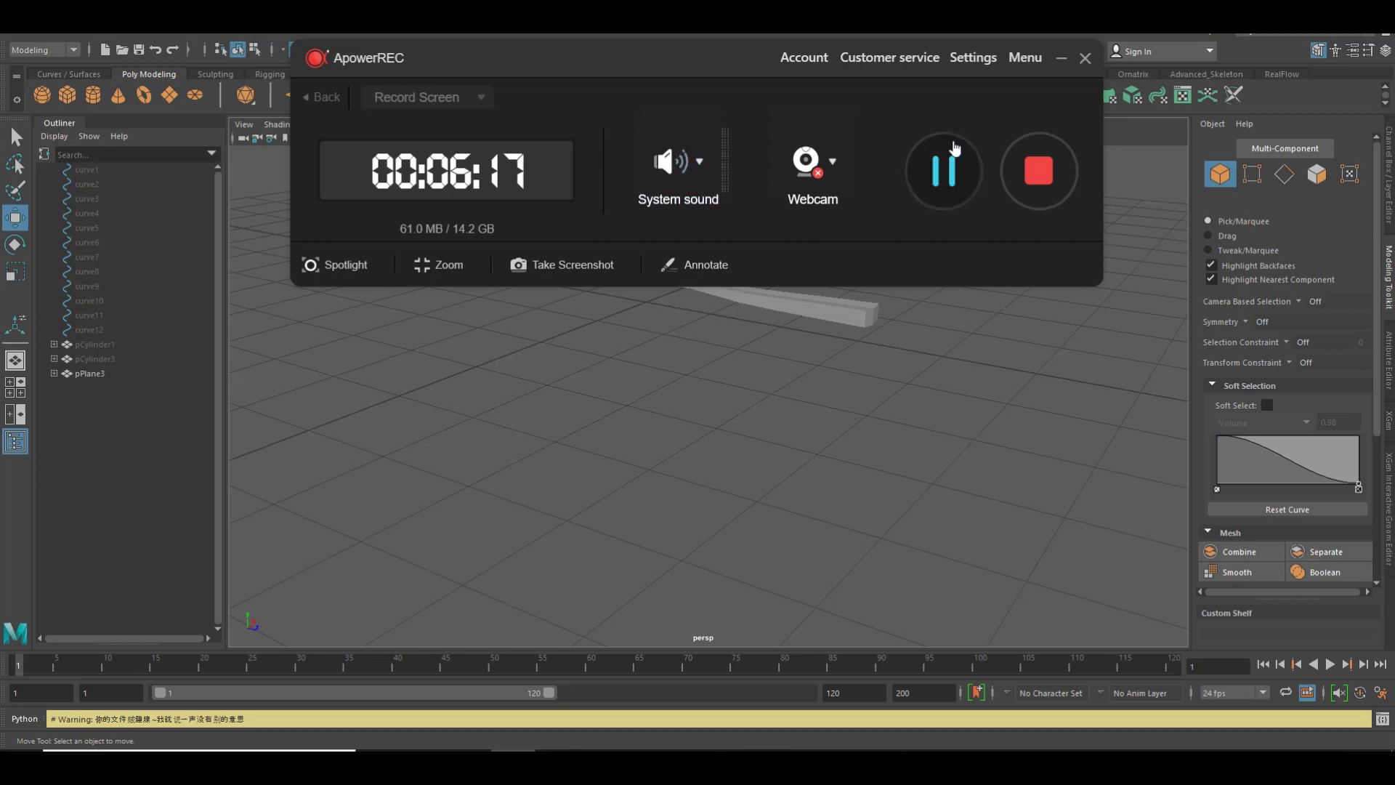
Minimize ApowerREC to its compact bar and zoom in on the leaf
left_click(1062, 58)
mouse_move(1018, 258)
left_mouse_down("alt")
mouse_move(834, 332)
mouse_move(905, 338)
mouse_move(969, 307)
left_mouse_up("alt")
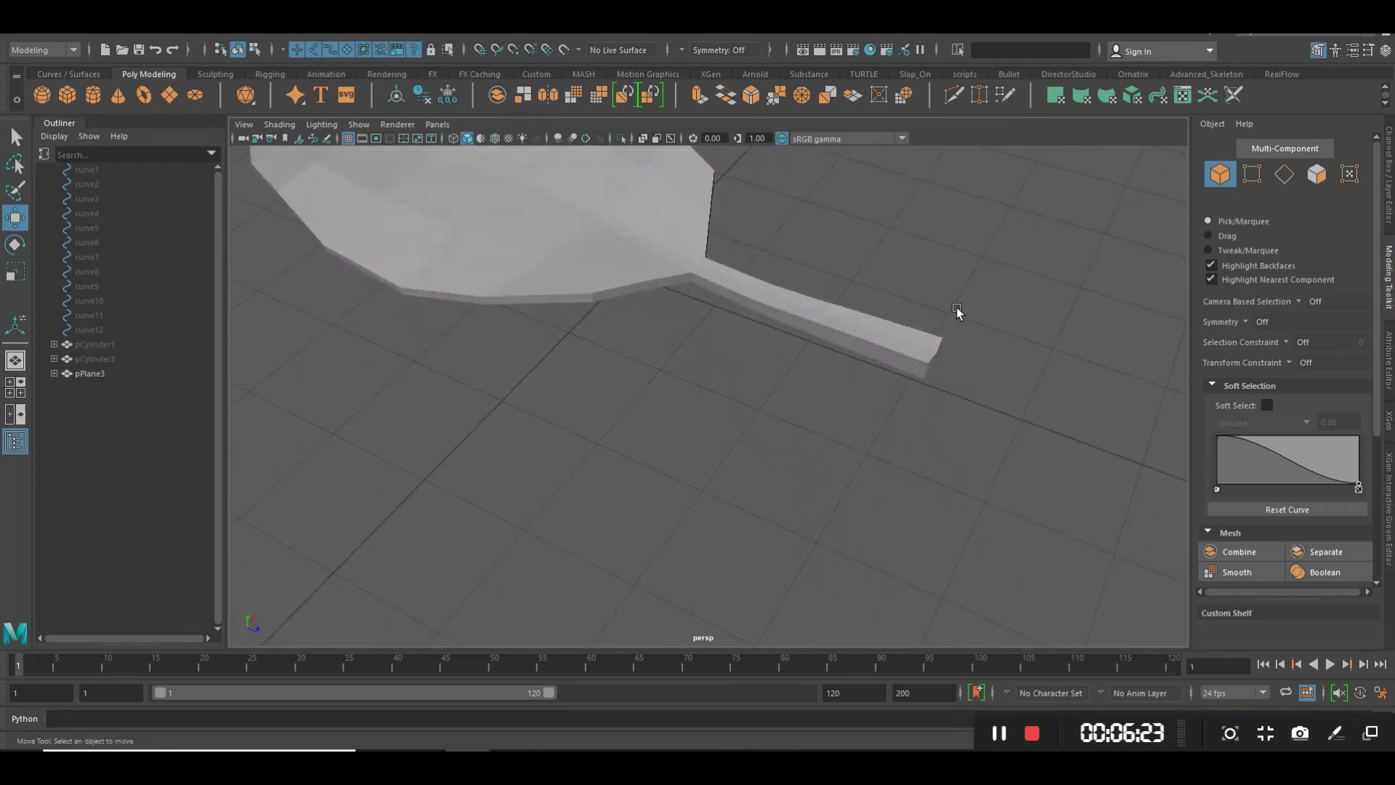
Select the leaf mesh, try edge mode on one edge, then return to object mode
scroll(952, 305, "down", 3)
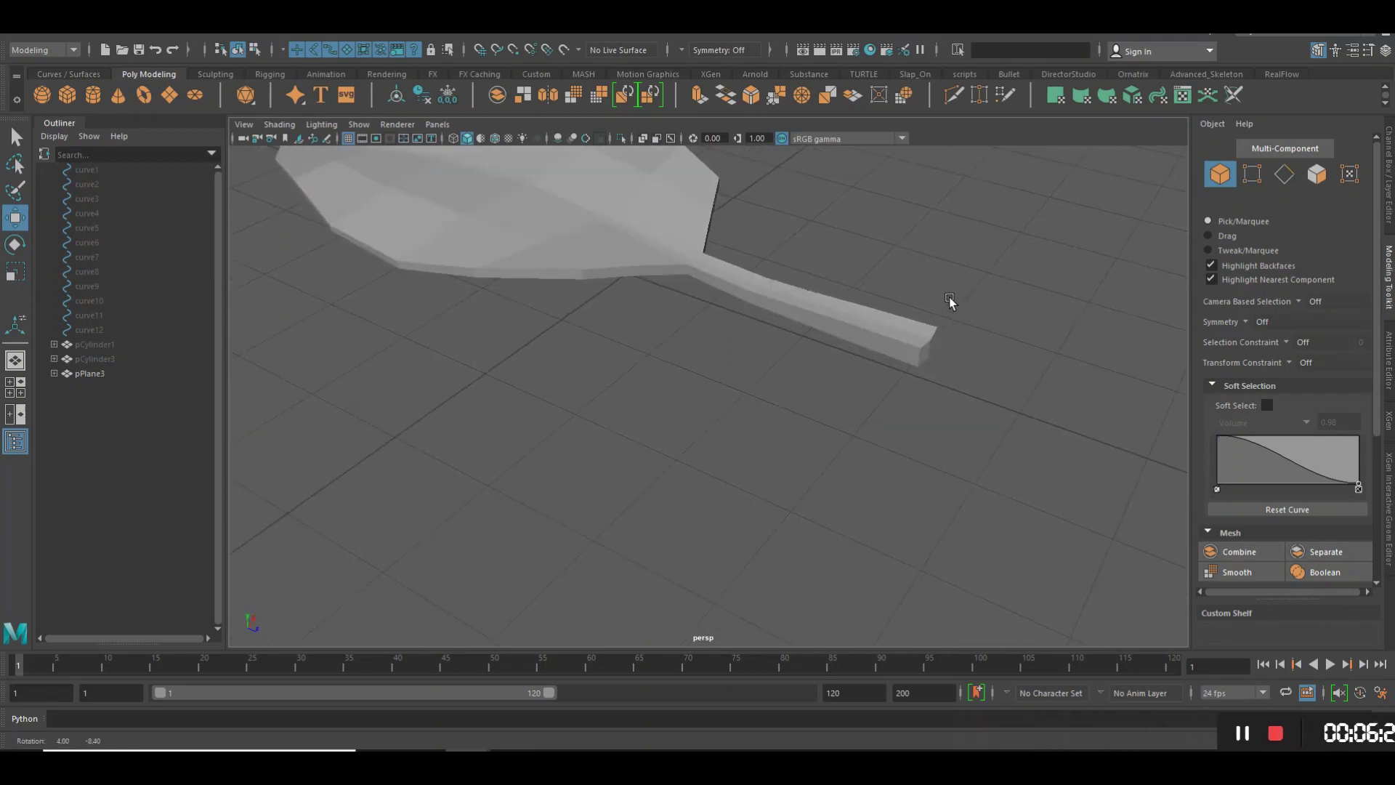
left_click(594, 250)
mouse_move(594, 251)
right_mouse_down()
mouse_move(576, 198)
mouse_move(678, 199)
right_mouse_up()
left_click(731, 225)
scroll(861, 254, "up", 2)
mouse_move(678, 199)
left_mouse_down("alt")
mouse_move(843, 316)
mouse_move(900, 302)
mouse_move(719, 315)
mouse_move(854, 387)
left_mouse_up("alt")
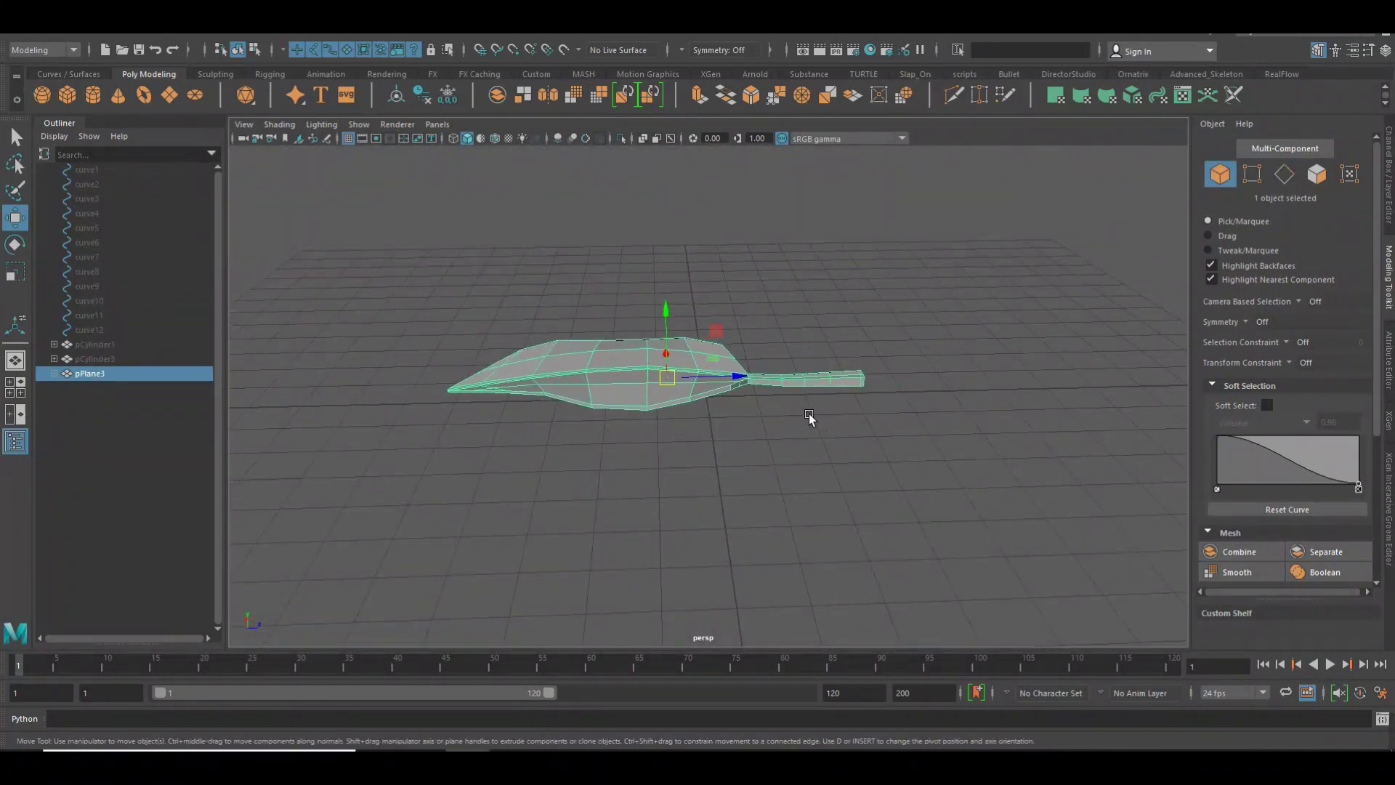
Pick two adjacent bottom edges of the leaf in edge mode
right_click_drag(663, 369, 667, 358)
scroll(604, 436, "up", 3)
left_click(638, 419)
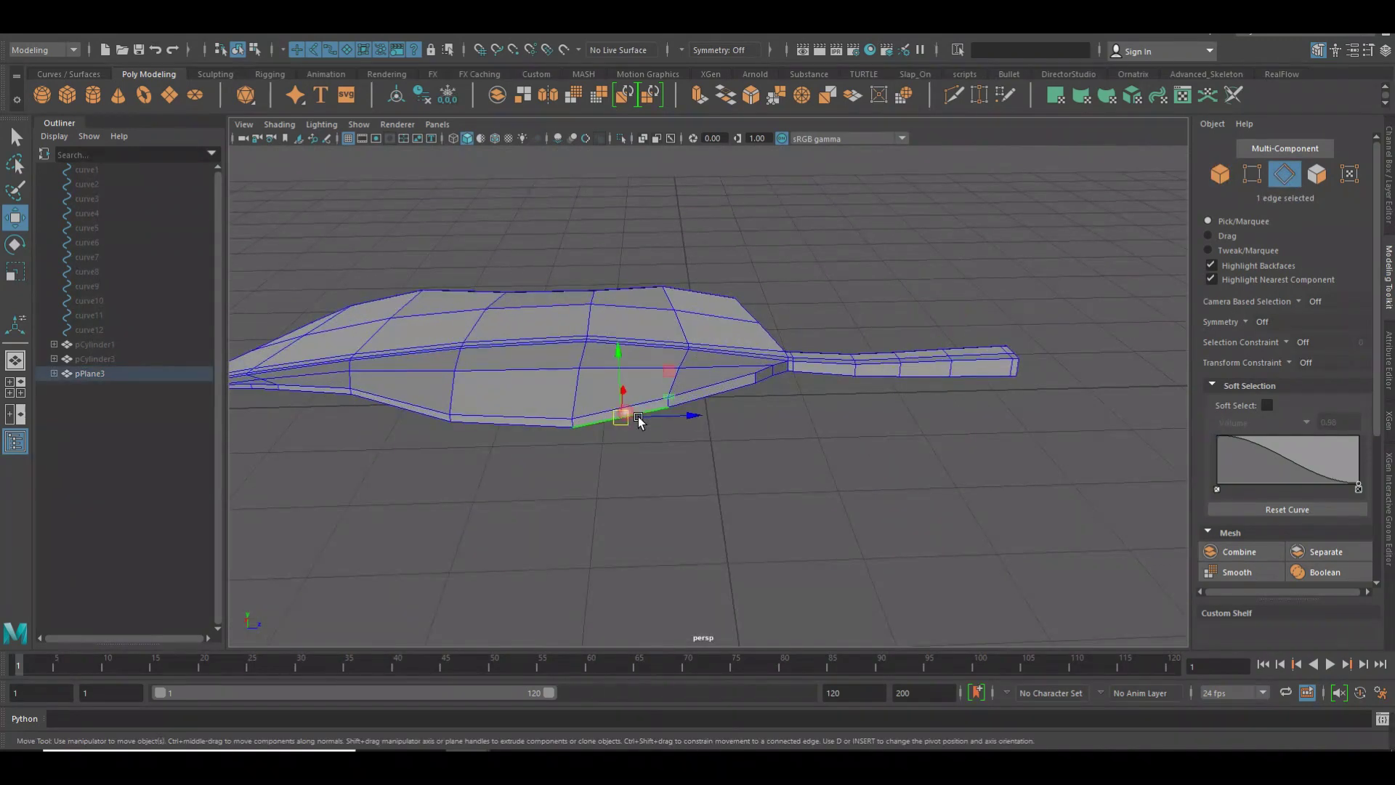
left_click_drag(567, 448, 598, 448, "alt")
scroll(632, 451, "up", 1)
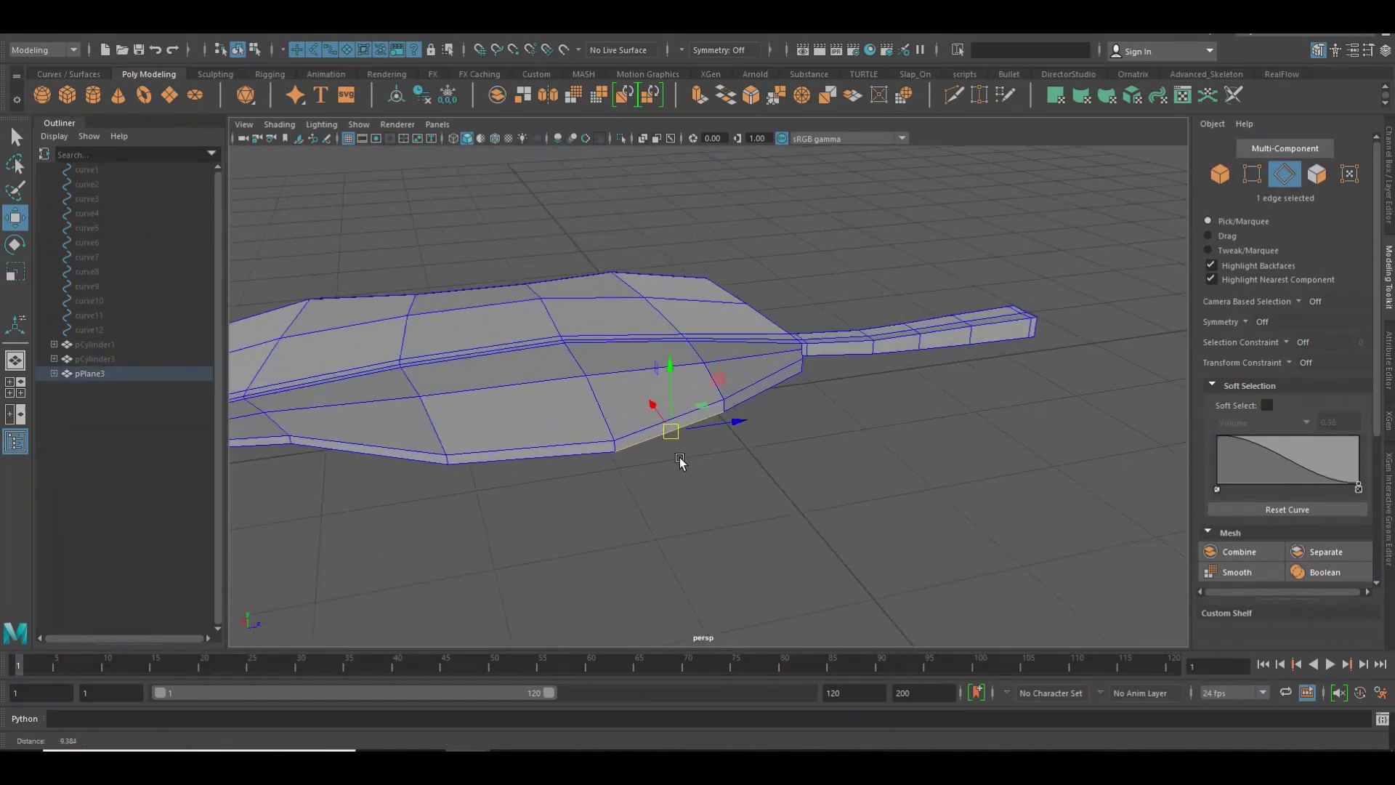
scroll(679, 456, "up", 2)
scroll(593, 445, "up", 3)
scroll(574, 452, "up", 2)
left_click(666, 440, "shift")
Box-select every leaf vertex and merge the overlapping ones
left_click(945, 334)
scroll(891, 361, "down", 5)
right_click_drag(483, 389, 335, 361)
left_click_drag(354, 272, 943, 465)
mouse_move(656, 369)
right_mouse_down("shift")
mouse_move(654, 320)
mouse_move(734, 297)
right_mouse_up("shift")
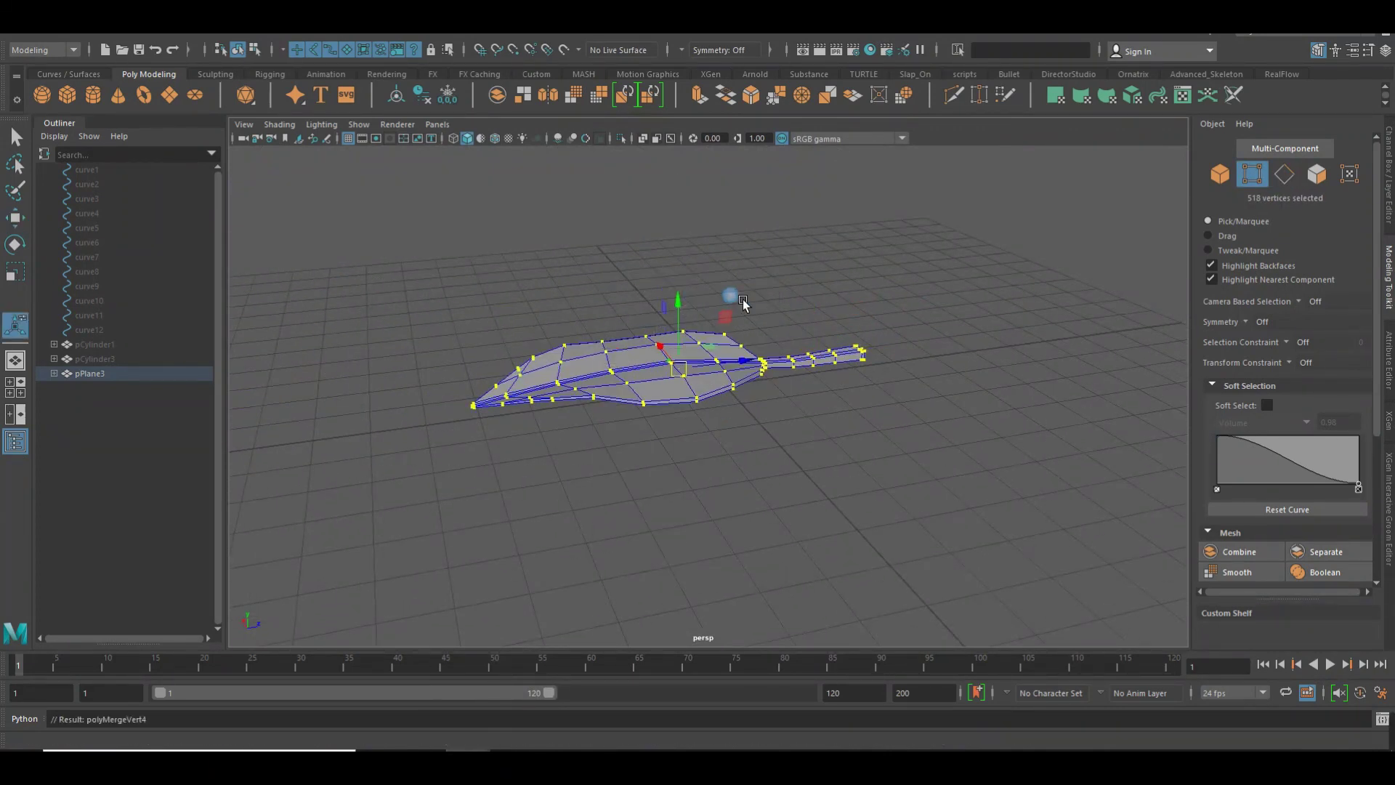
In edge mode (F10), select the leaf's lower border edge loops
scroll(570, 467, "up", 5)
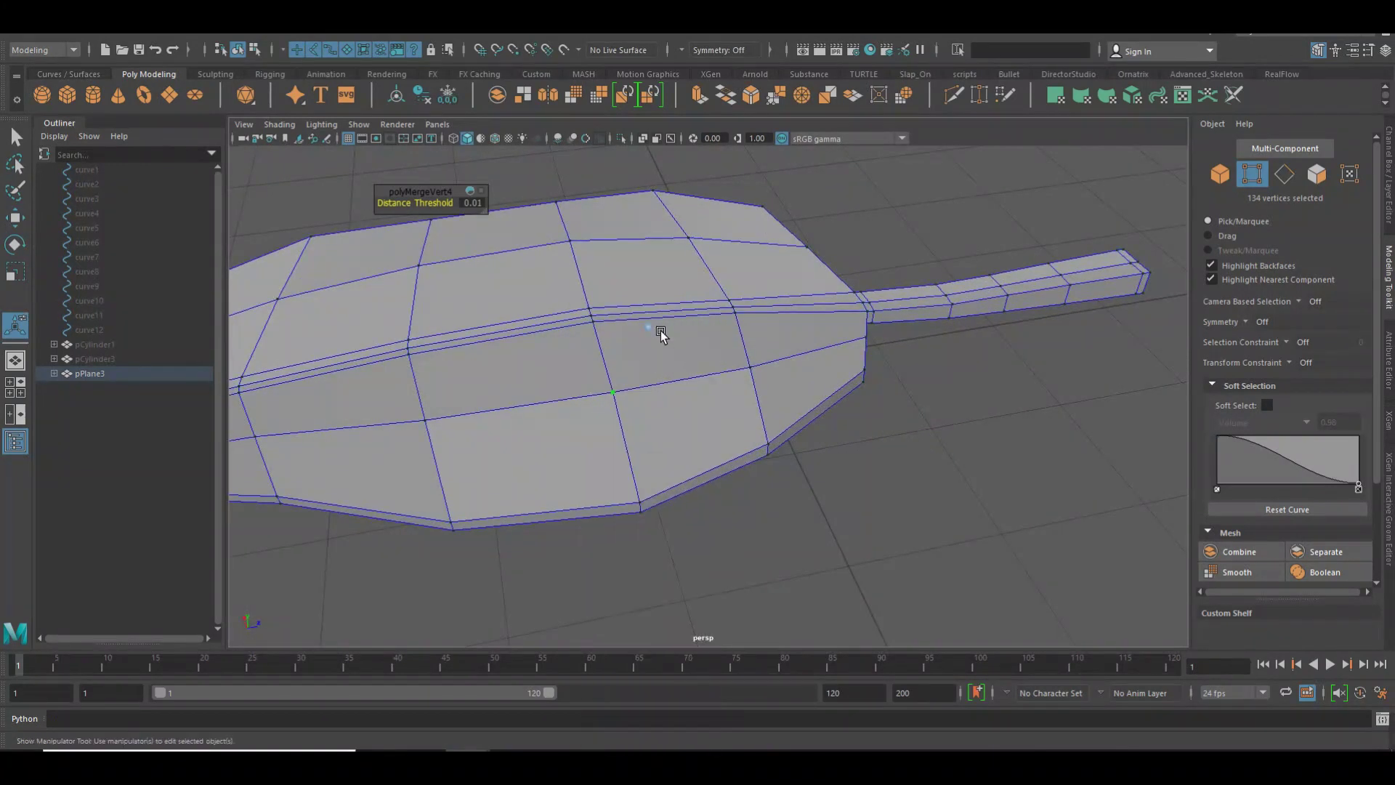
key("q")
key("F10")
double_click(700, 469)
double_click(718, 499, "shift")
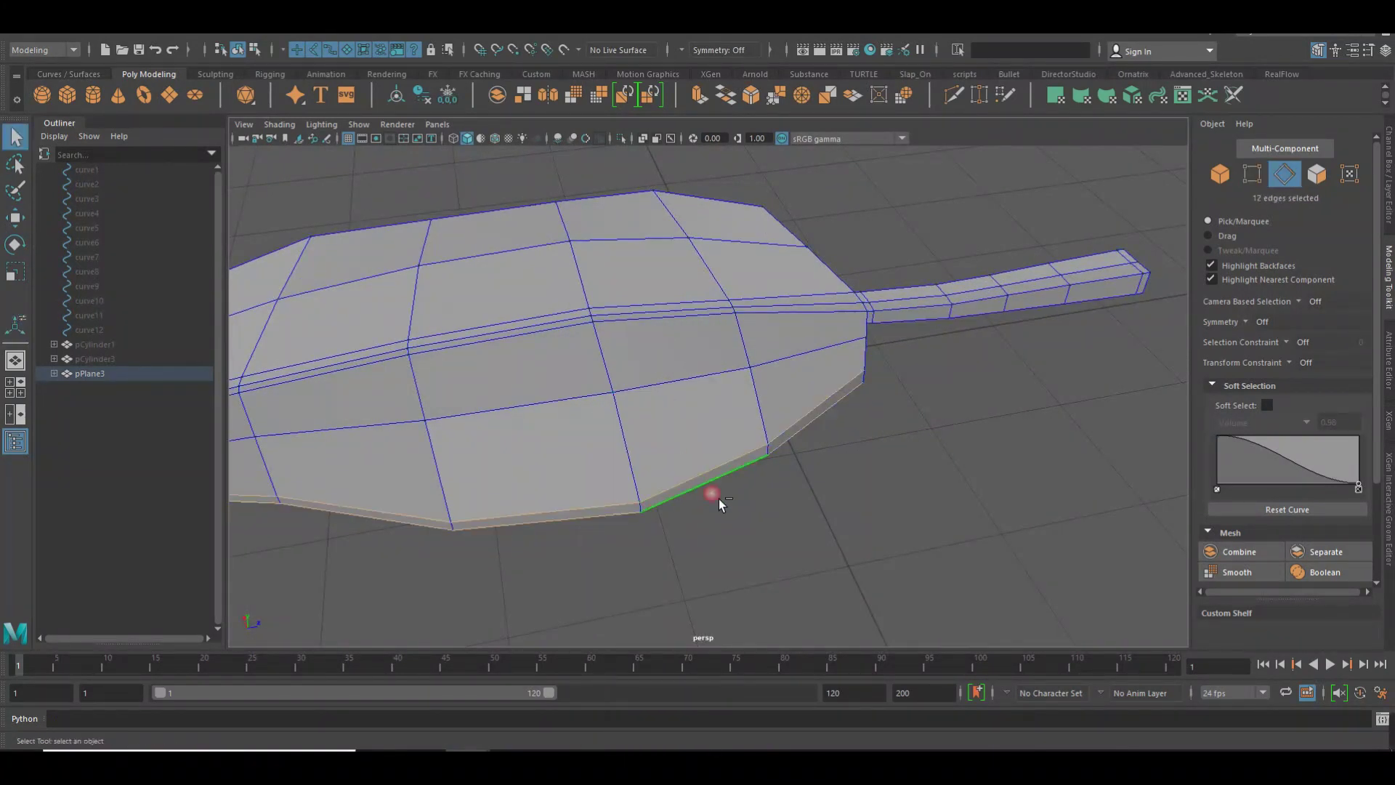
mouse_move(843, 373)
left_mouse_down("alt")
mouse_move(763, 415)
mouse_move(786, 355)
left_mouse_up("alt")
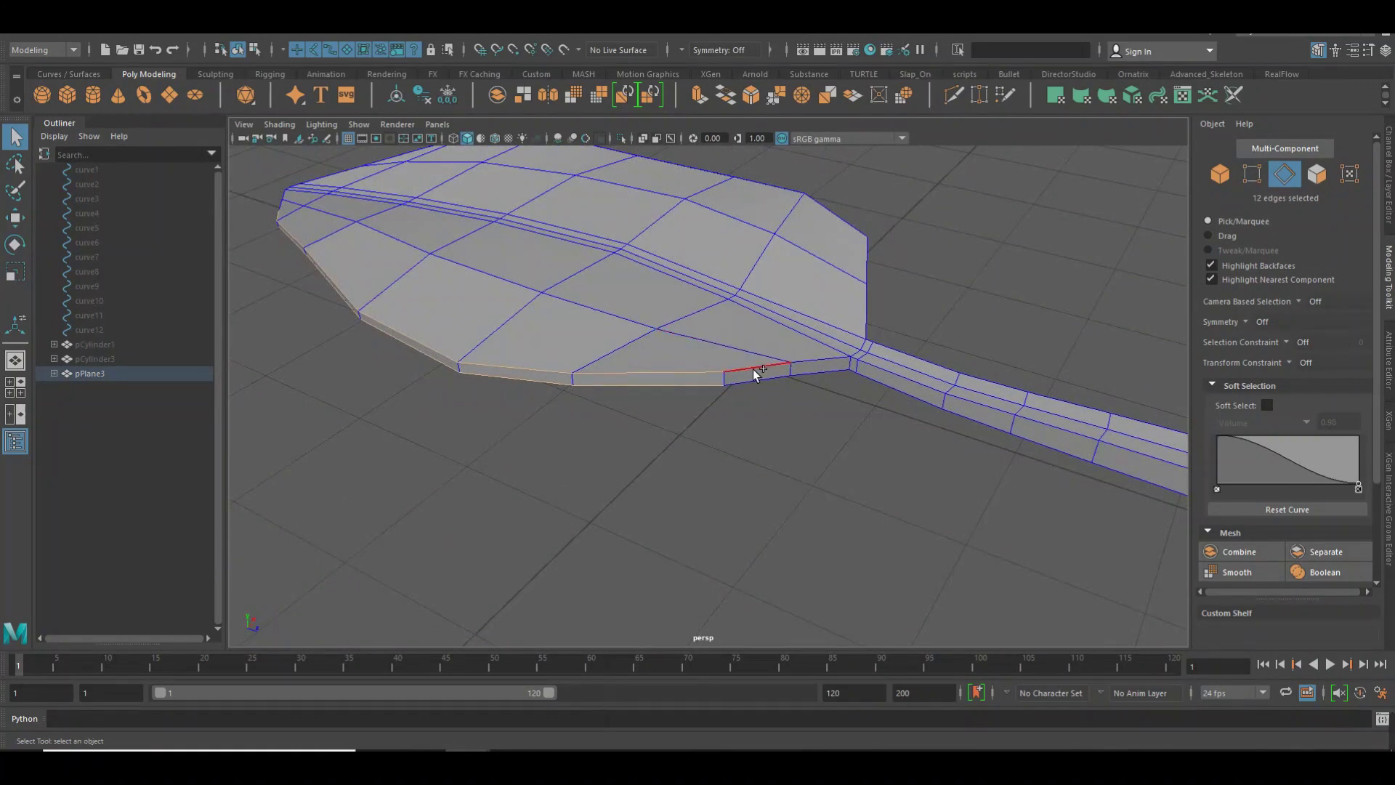
double_click(757, 373, "shift")
Add the lower and lower-right rim edges and the short corner edge, undoing stray picks
right_click_drag(772, 408, 973, 407, "alt")
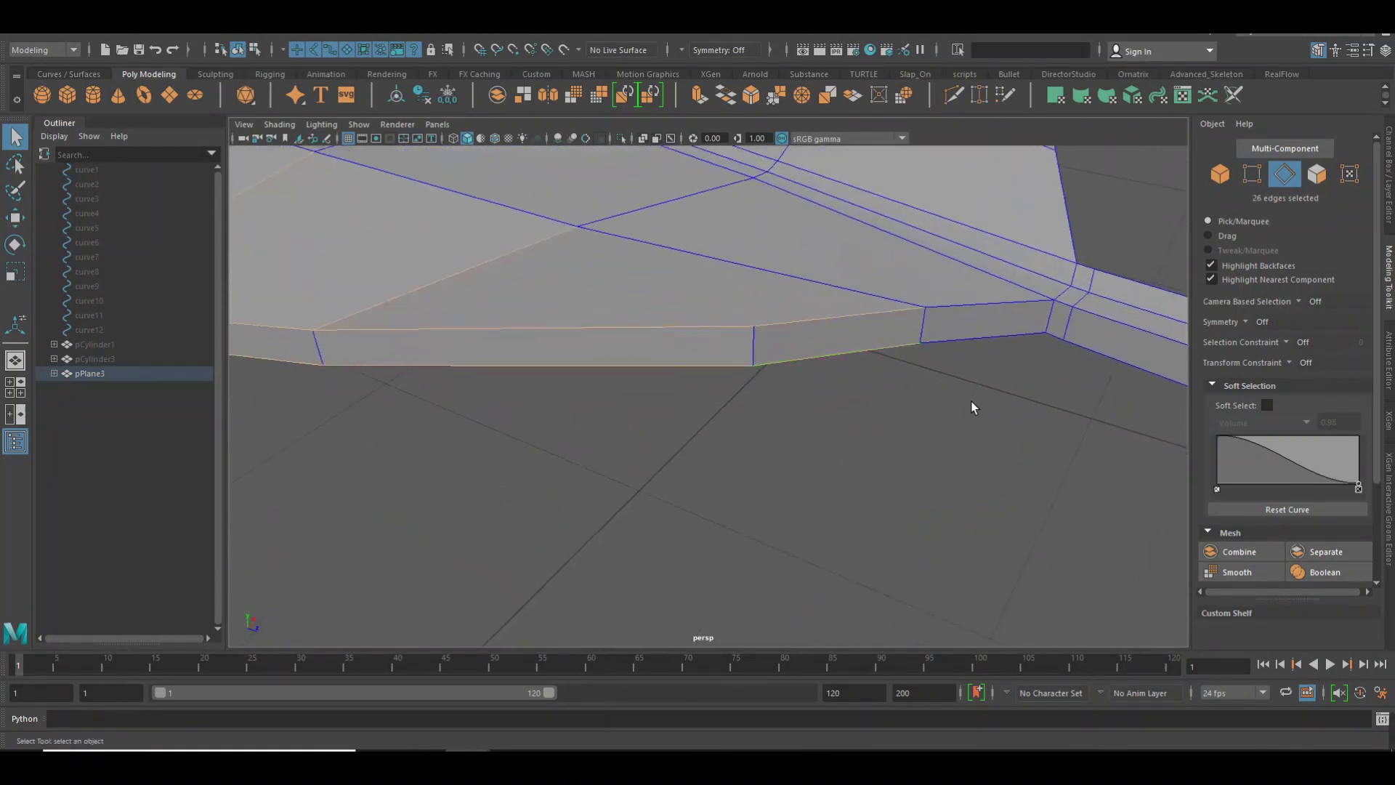
left_click_drag(971, 407, 869, 364, "alt")
left_click(884, 381, "shift")
left_click(1056, 395, "shift")
left_click(1082, 348, "shift")
key("ctrl+z")
double_click(1021, 347, "shift")
key("ctrl+z")
key("ctrl+z")
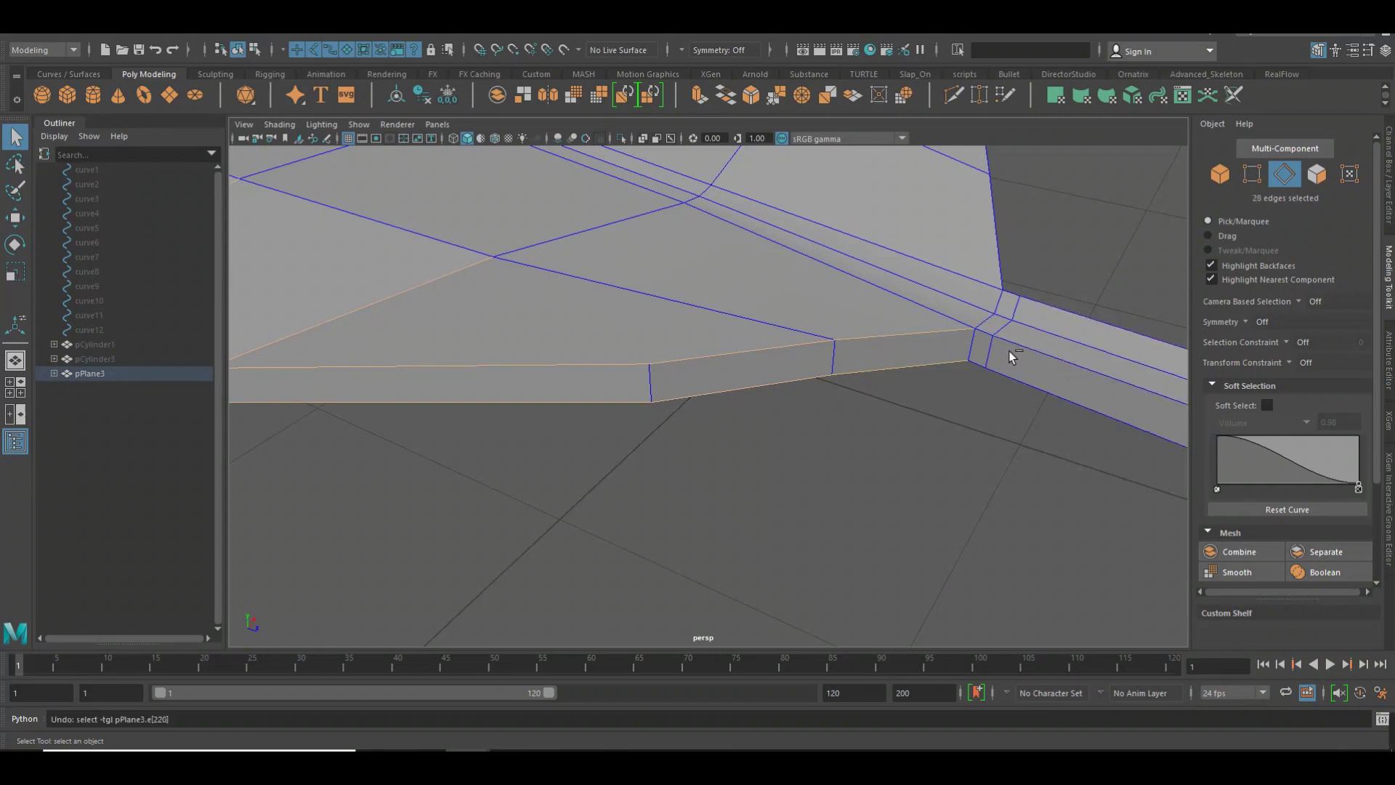
left_click(1007, 346, "shift")
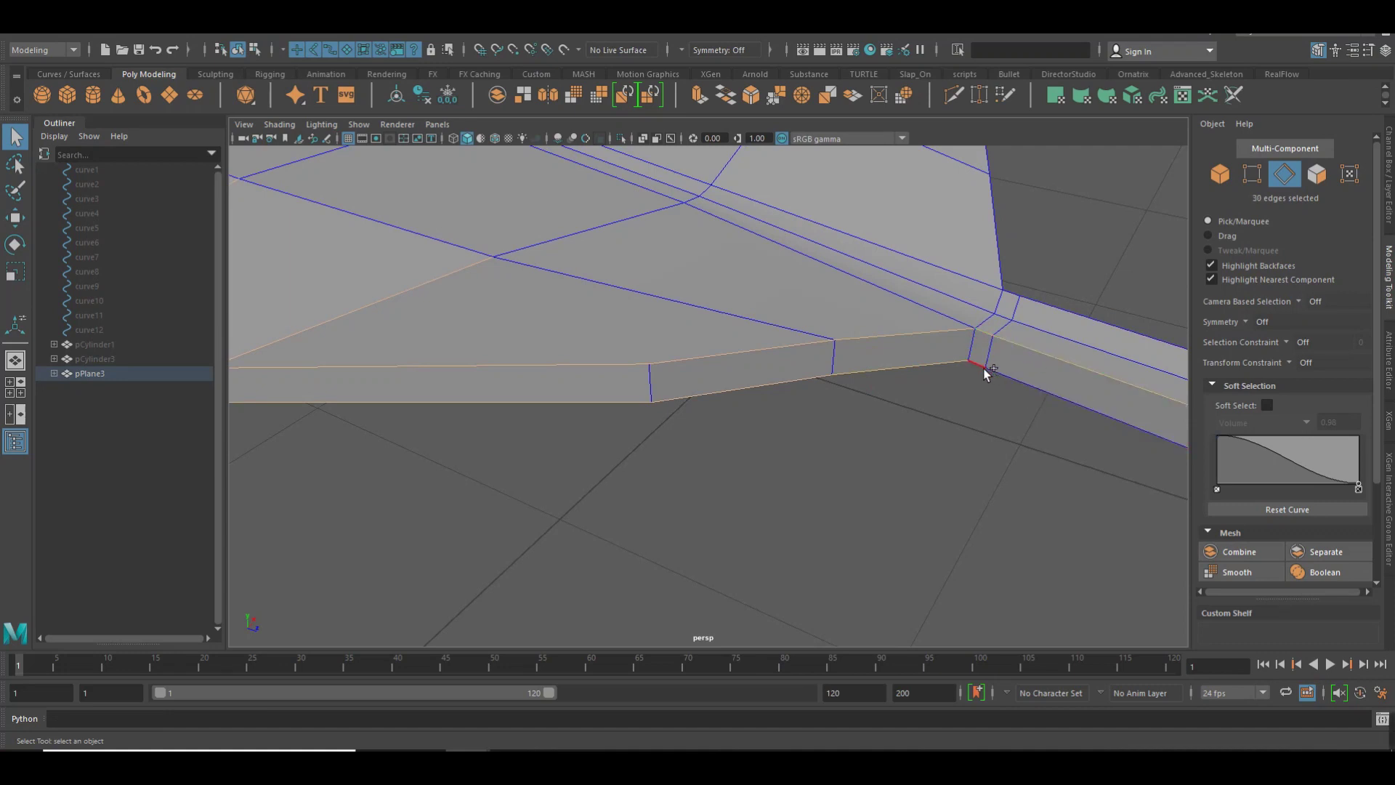
left_click(1035, 394, "shift")
Add the stem's side edge loop and the edges at the stem's end
middle_click_drag(1072, 439, 922, 414, "alt")
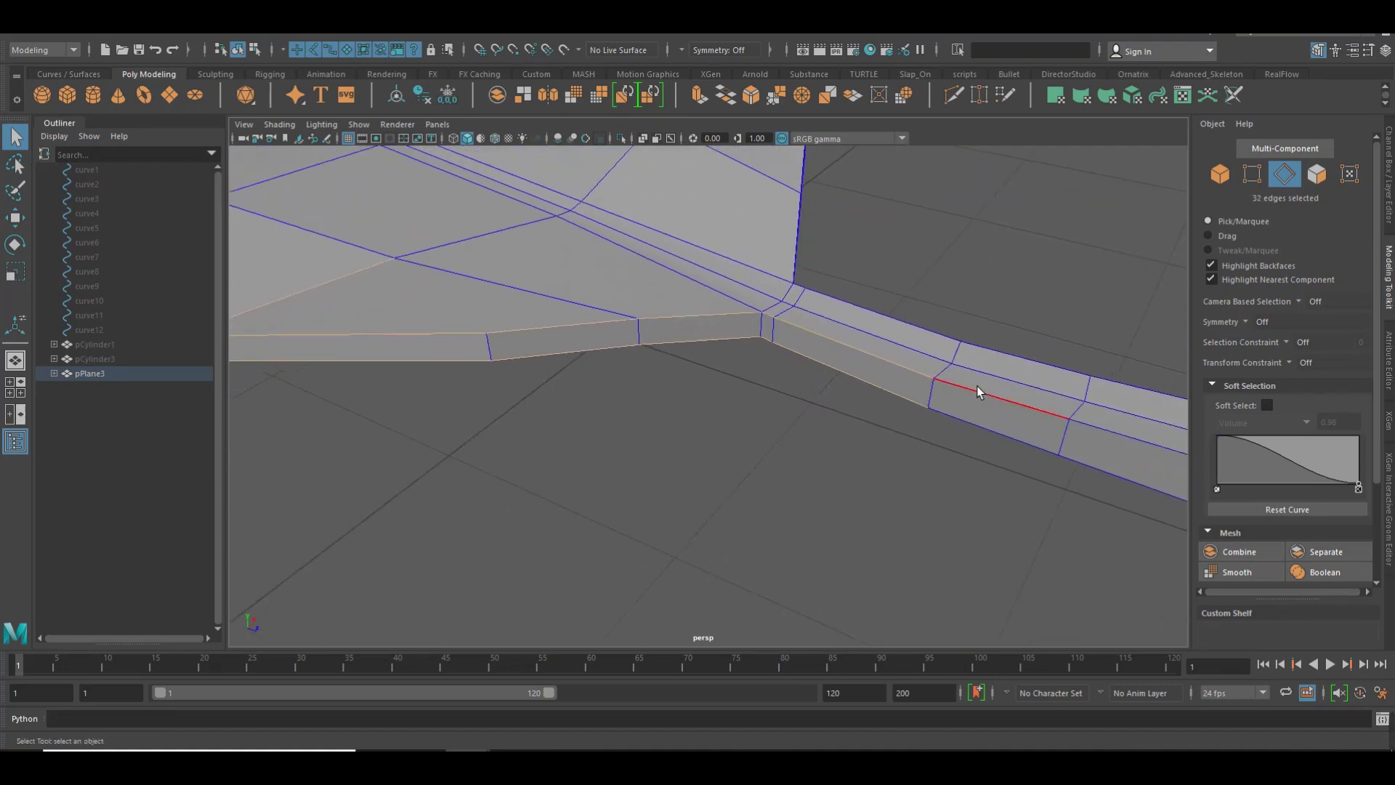
double_click(996, 442, "shift")
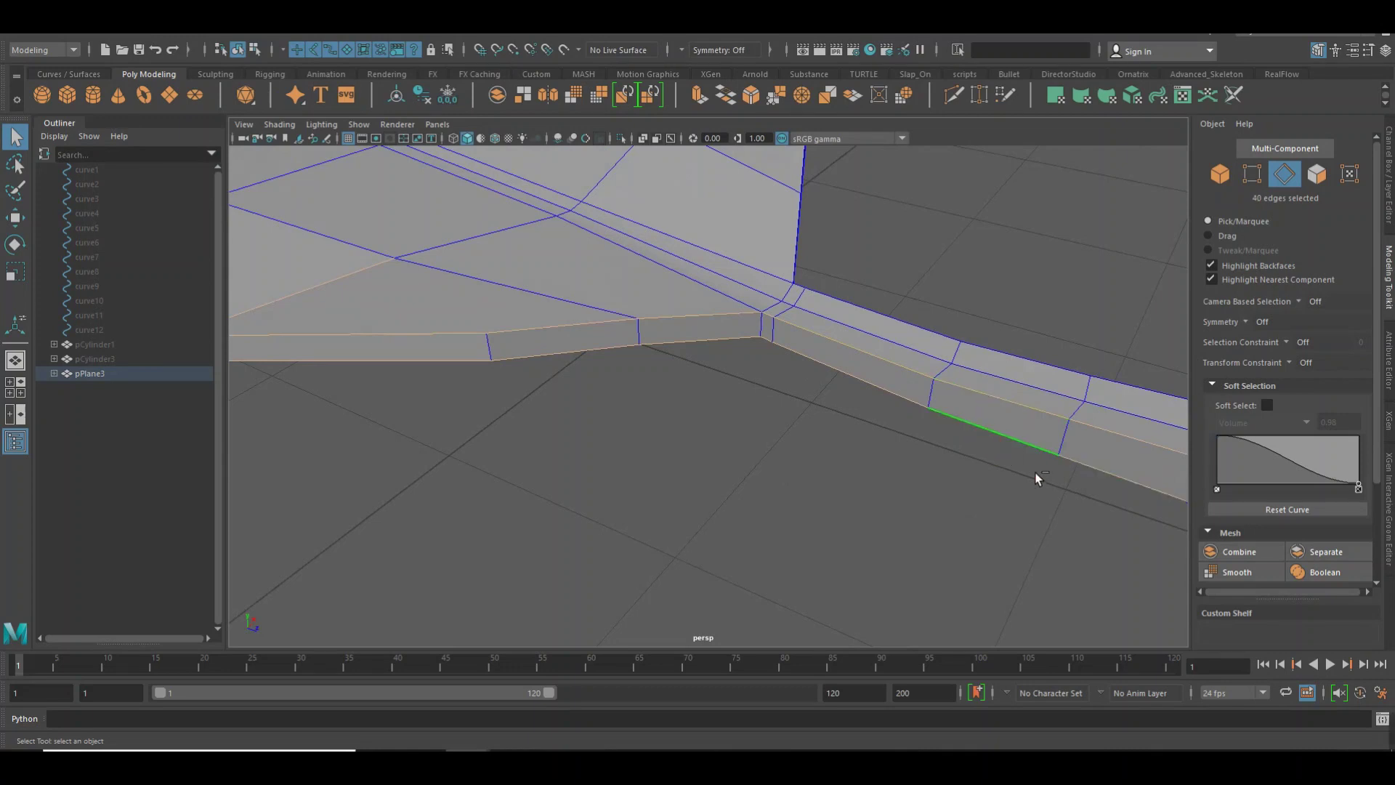
right_click_drag(1034, 472, 850, 473, "alt")
mouse_move(850, 474)
left_mouse_down("alt")
mouse_move(757, 470)
mouse_move(718, 384)
left_mouse_up("alt")
right_click_drag(718, 384, 946, 451, "alt")
left_click(994, 500, "shift")
double_click(999, 503, "shift")
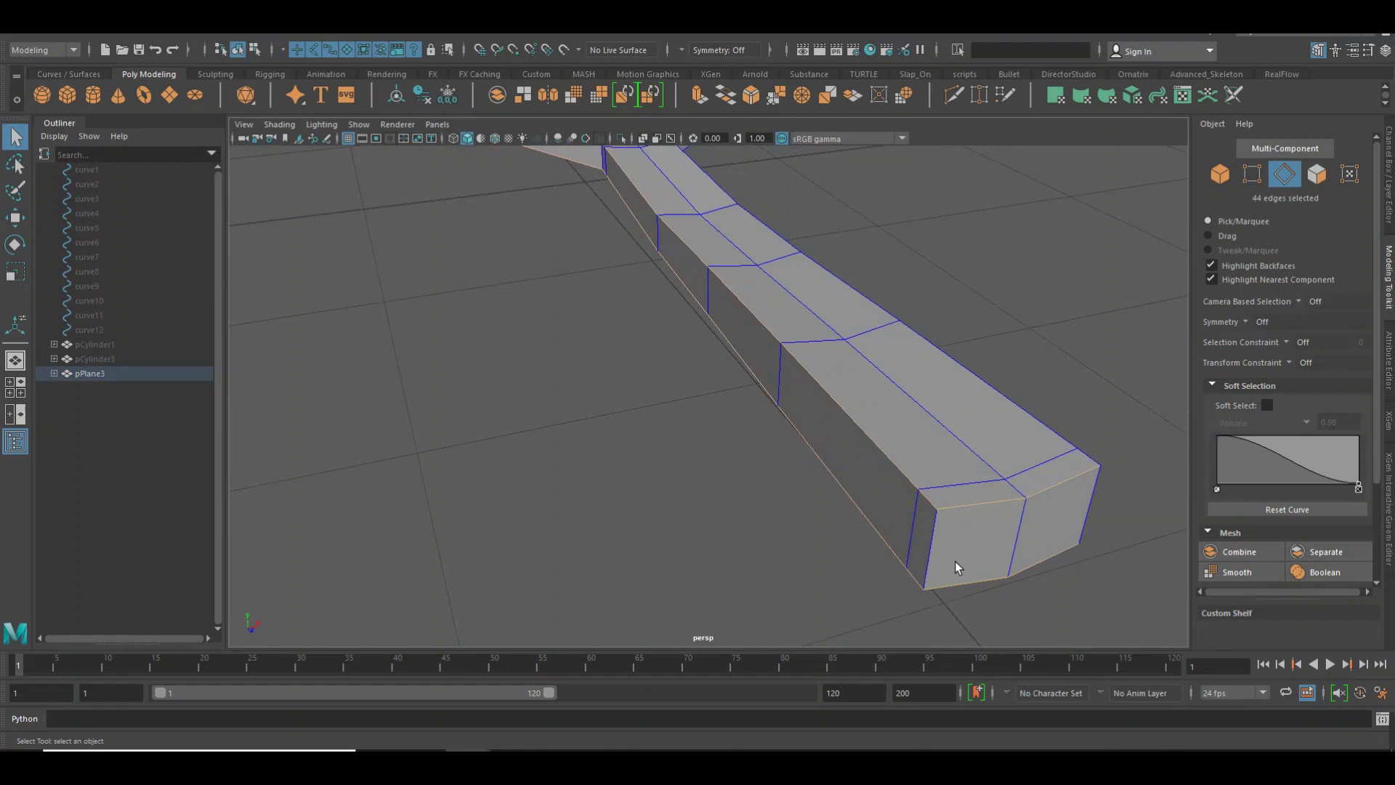
right_click_drag(956, 499, 467, 446, "alt")
Box-select the remaining leaf outline edges
mouse_move(617, 287)
right_mouse_down()
mouse_move(642, 295)
mouse_move(497, 228)
right_mouse_up()
left_click_drag(860, 497, 785, 467, "alt")
scroll(785, 467, "up", 3)
middle_click_drag(785, 467, 944, 518, "alt")
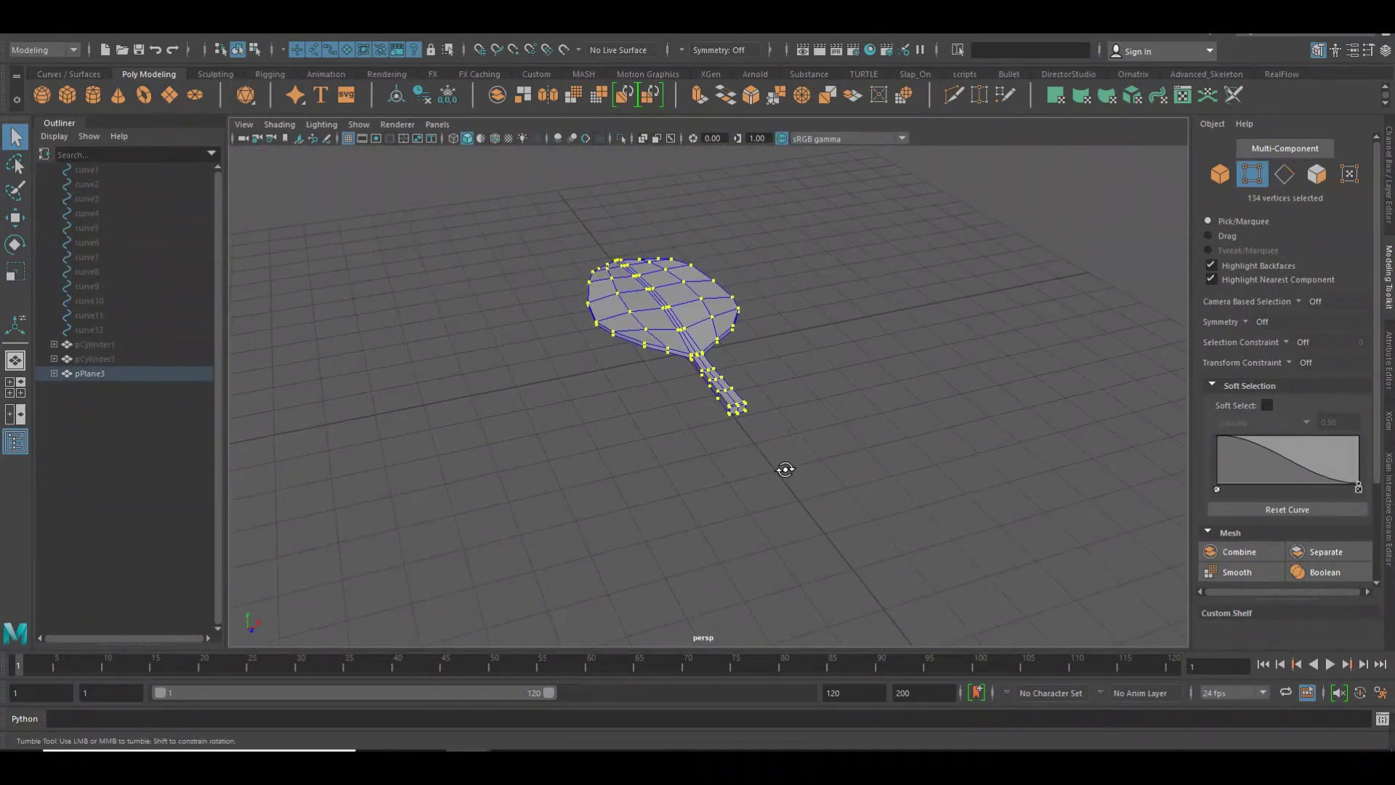
right_click_drag(687, 356, 683, 317)
left_click_drag(522, 218, 957, 517)
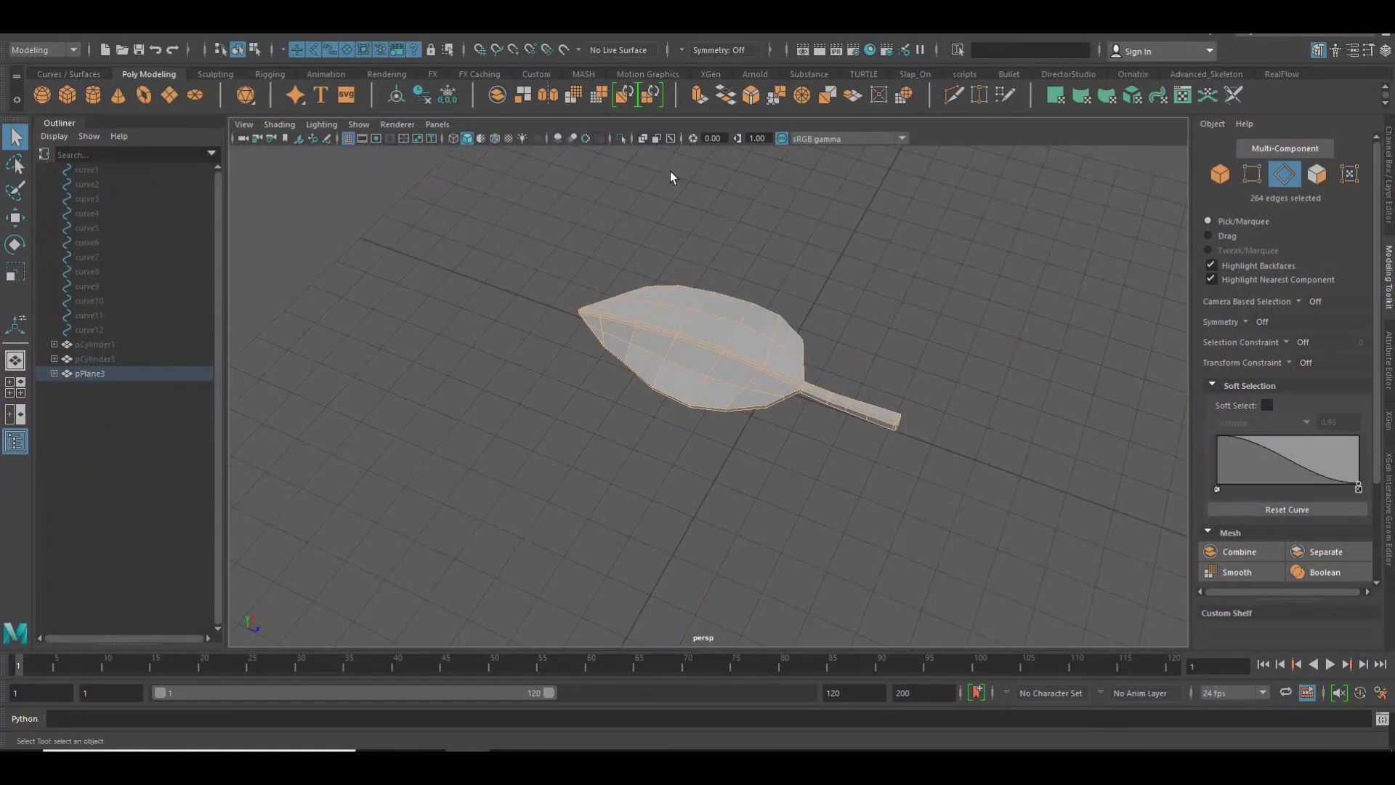
Bevel the selected outline and stem edges with fraction 0.5, 1 segment
left_click(758, 102)
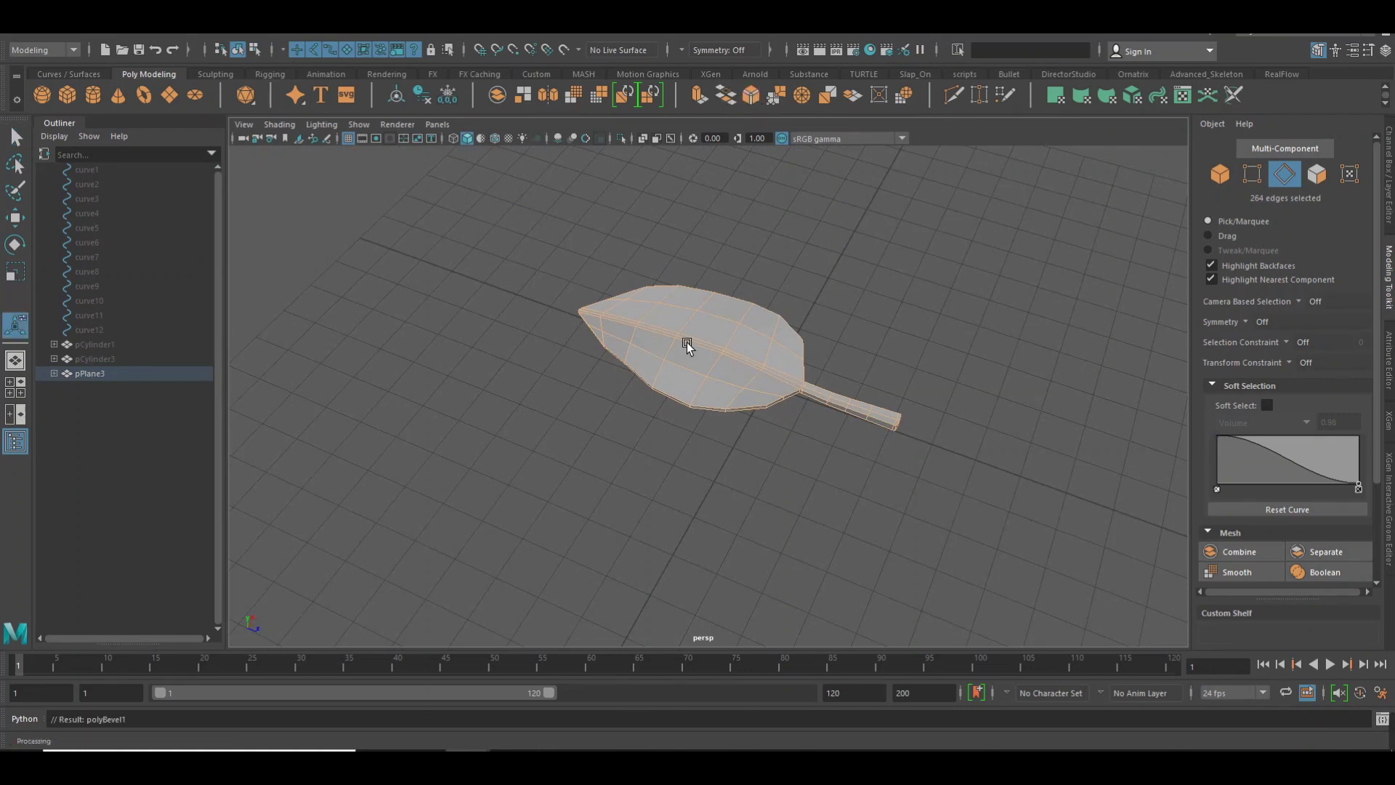
key("f")
left_click_drag(969, 441, 940, 408, "alt")
scroll(881, 417, "up", 5)
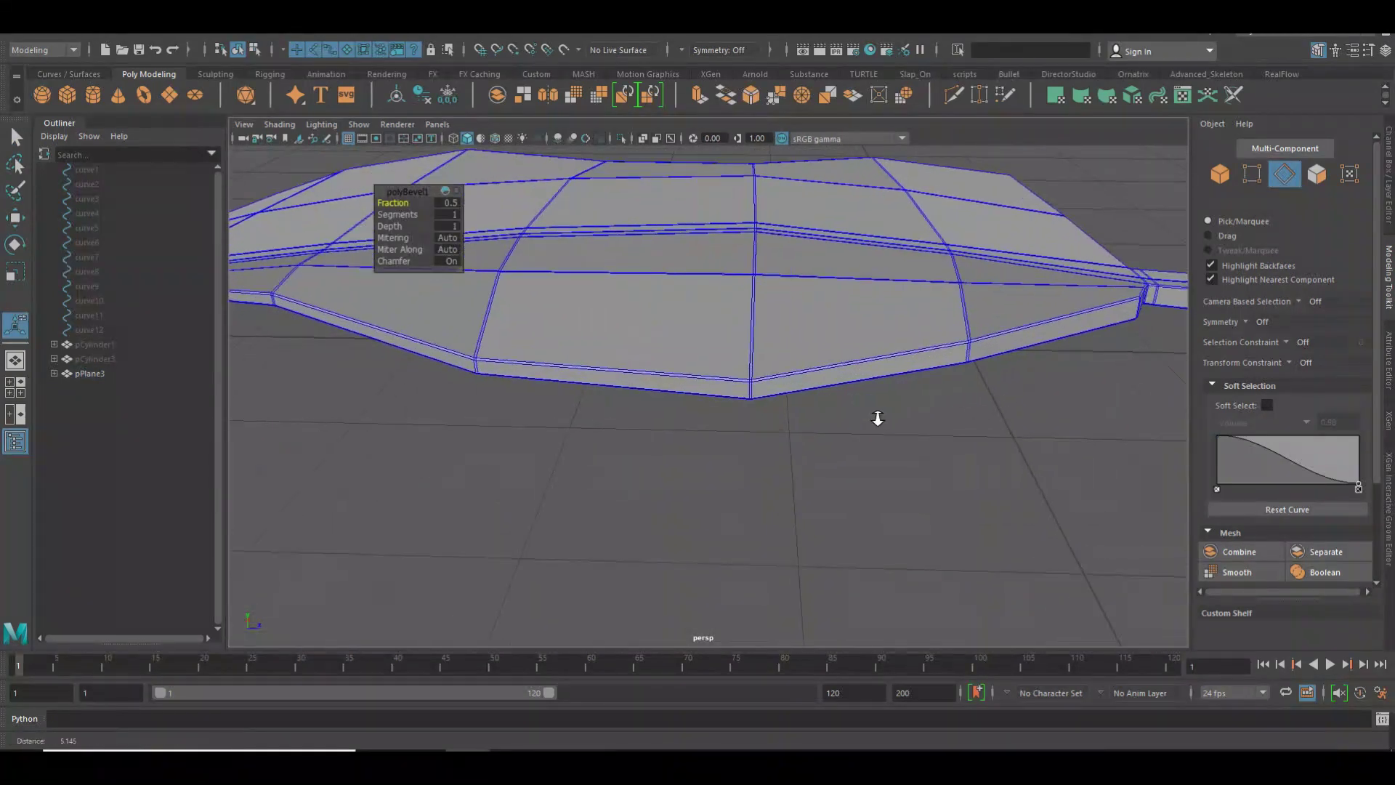
scroll(919, 424, "up", 5)
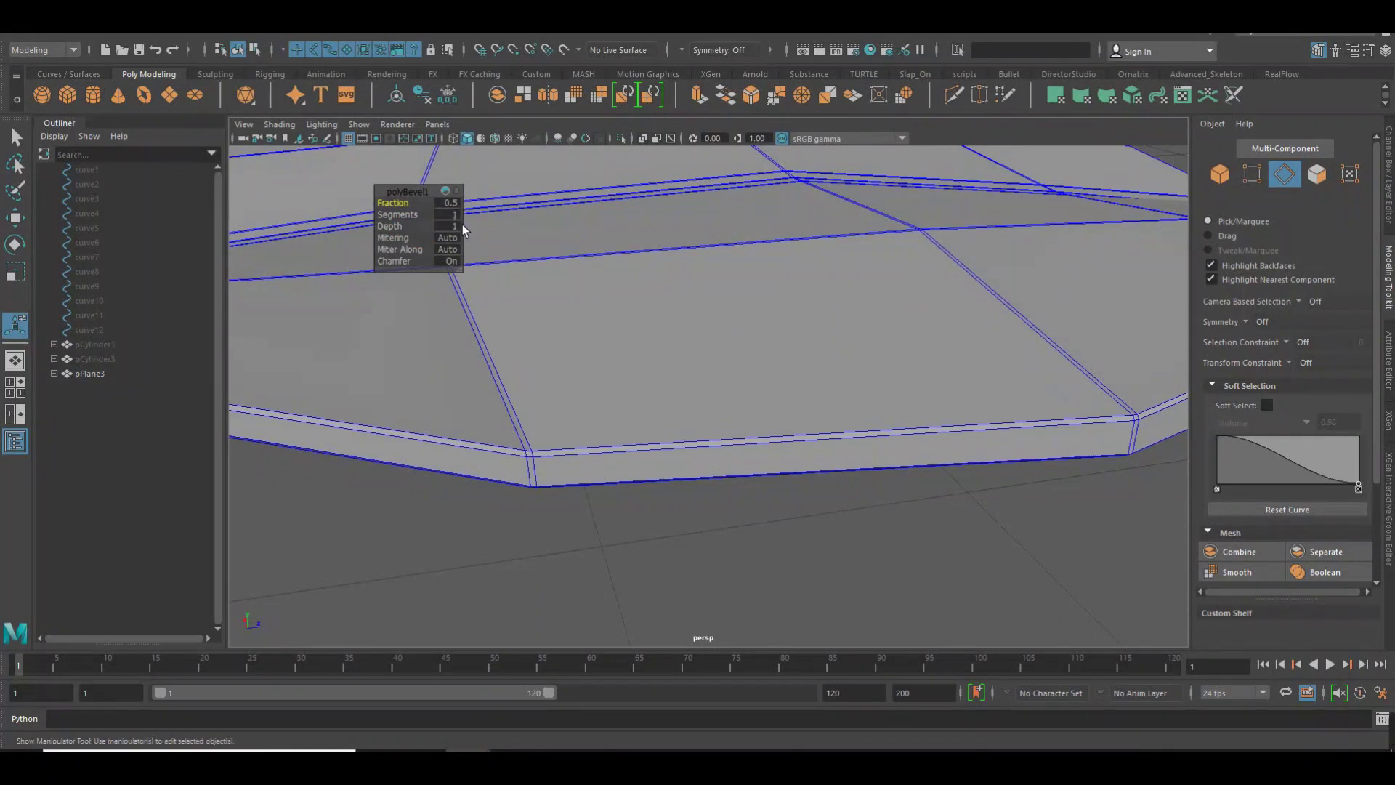
key("2")
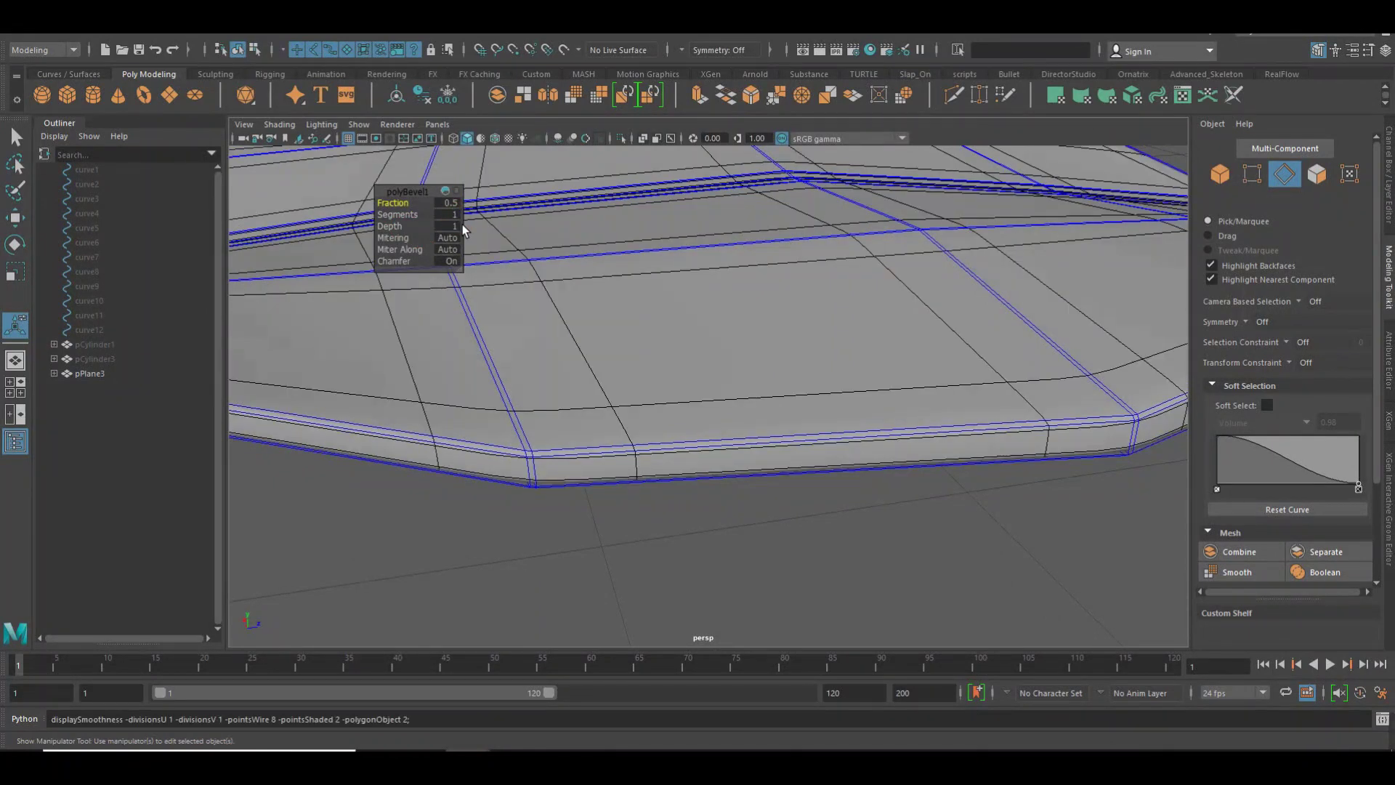
Switch to the Move tool and return the leaf to Object Mode
key("w")
scroll(678, 404, "down", 5)
right_click(590, 354)
left_click(661, 331)
left_click_drag(981, 227, 691, 311, "alt")
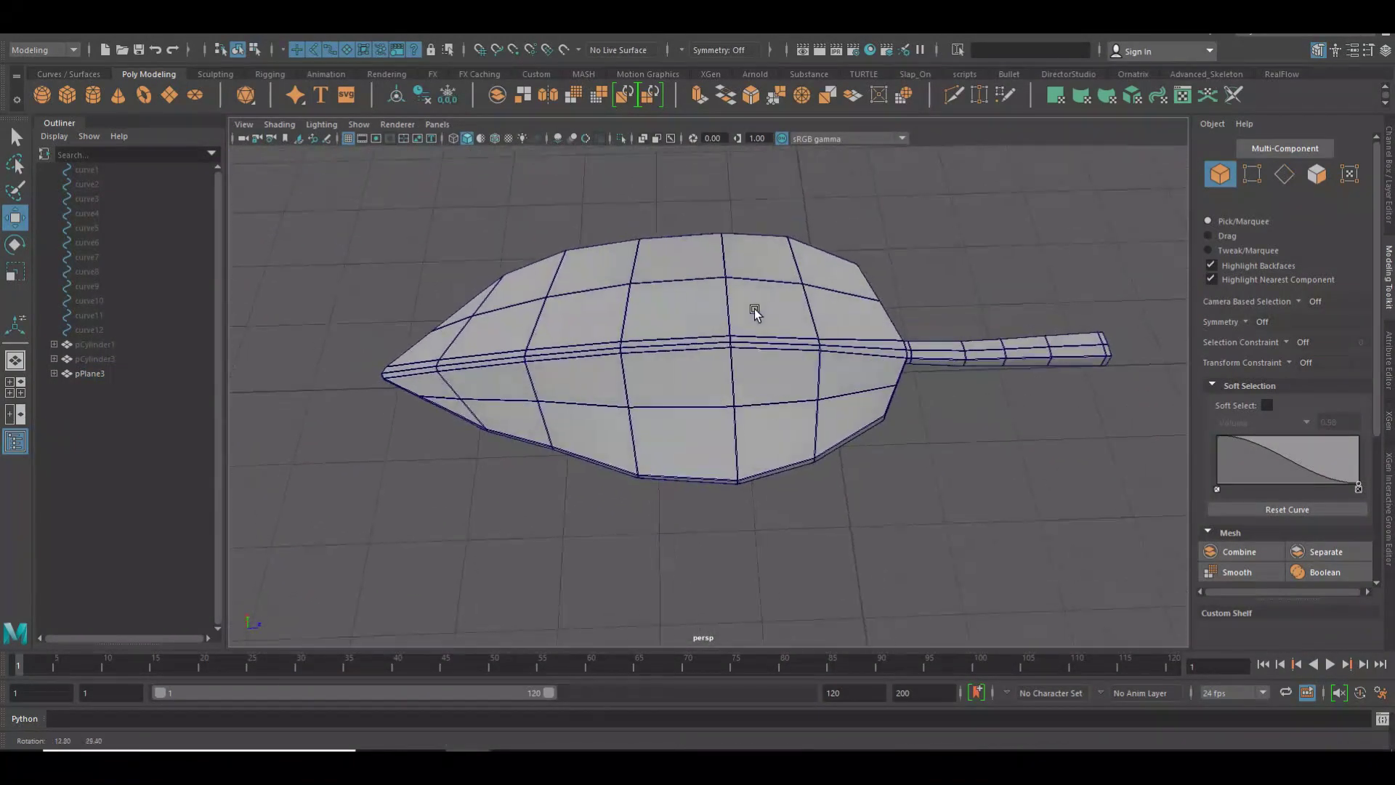
Show the leaf with smooth-mesh preview and briefly overlay Wireframe on Shaded
left_click(753, 359)
key("3")
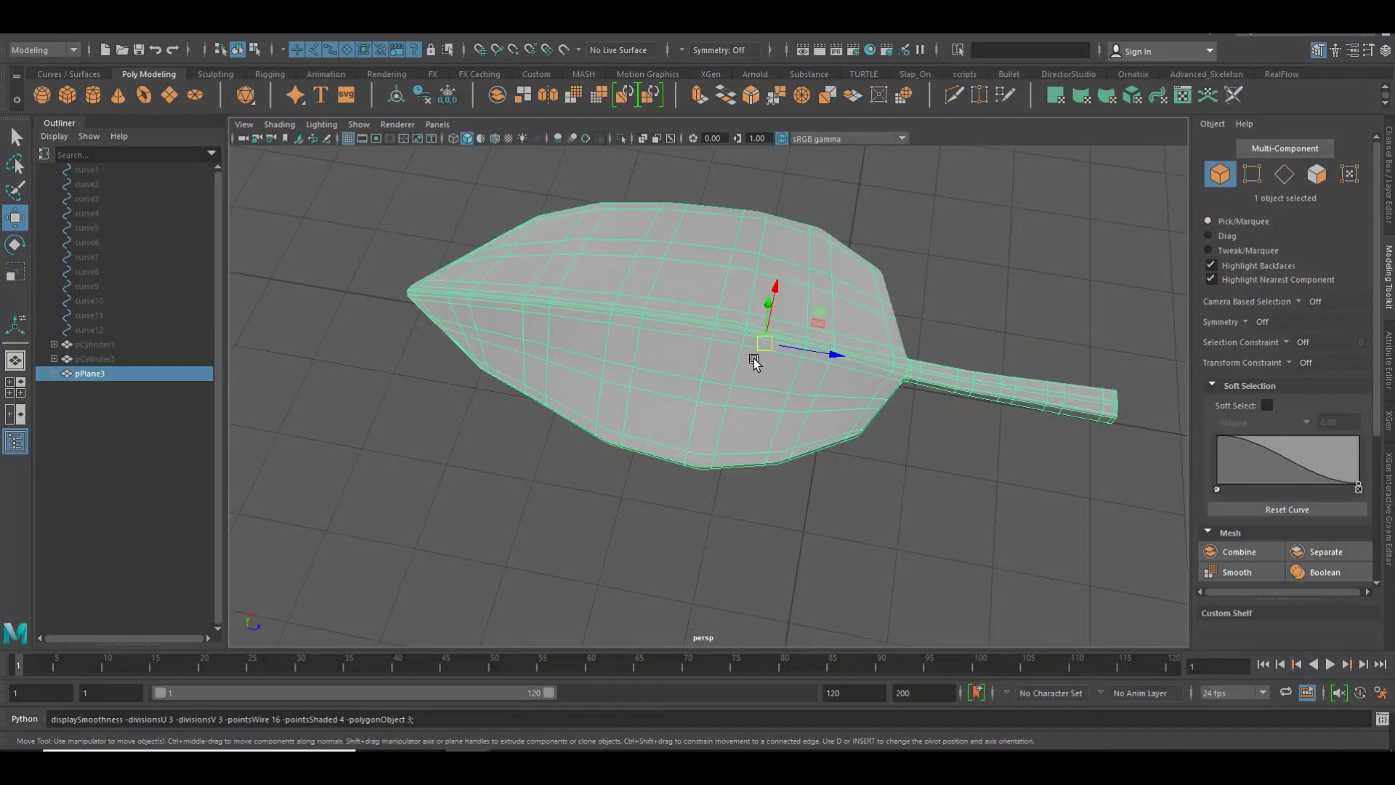
left_click(769, 383, "ctrl")
right_click_drag(930, 501, 846, 488, "alt")
left_click(926, 499)
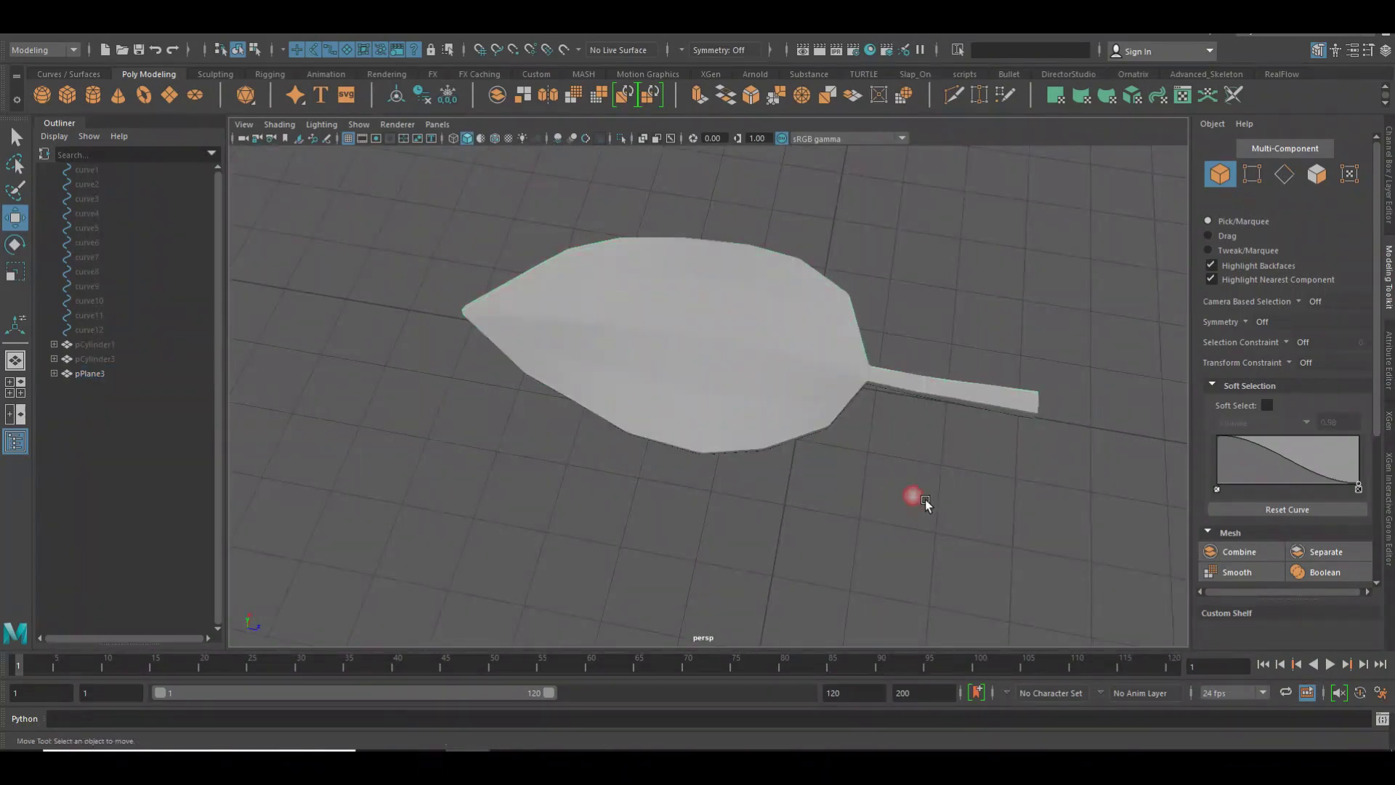
left_click_drag(926, 499, 841, 421, "alt")
left_click(497, 139)
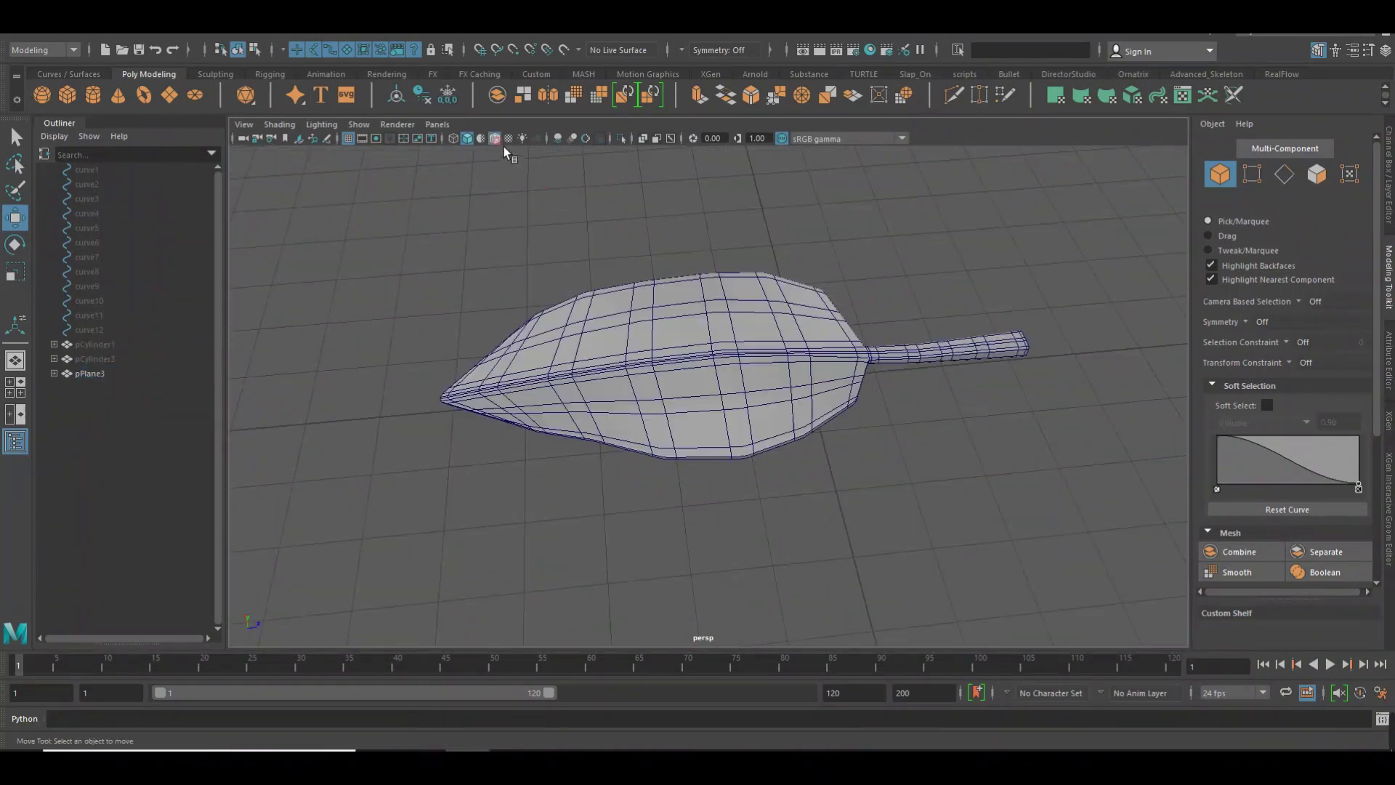
mouse_move(670, 270)
left_mouse_down("alt")
mouse_move(1002, 290)
mouse_move(954, 439)
left_mouse_up("alt")
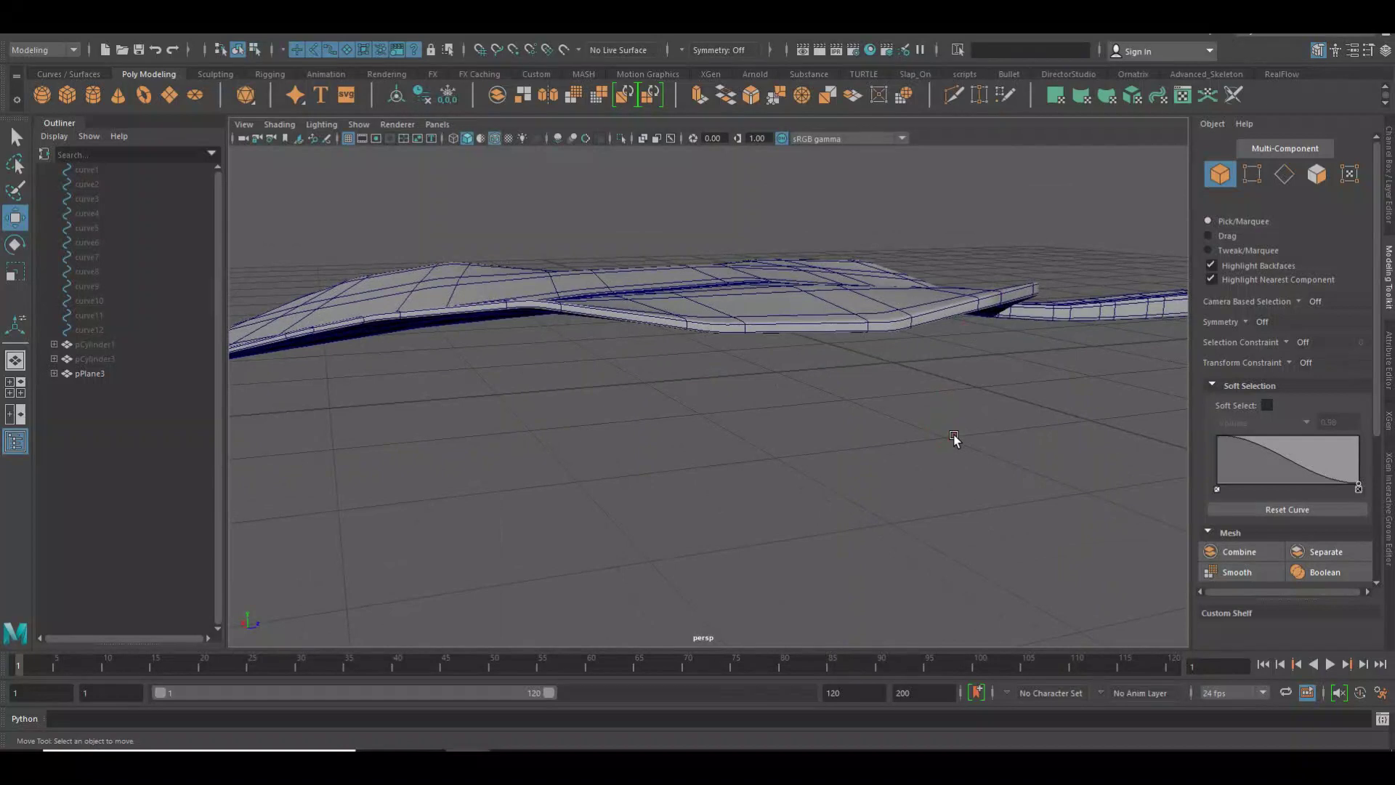
left_click(497, 139)
mouse_move(762, 259)
left_mouse_down("alt")
mouse_move(873, 305)
mouse_move(729, 412)
left_mouse_up("alt")
Return the leaf to low-poly display and box-select vertices at its base in vertex mode
left_click(729, 412)
key("1")
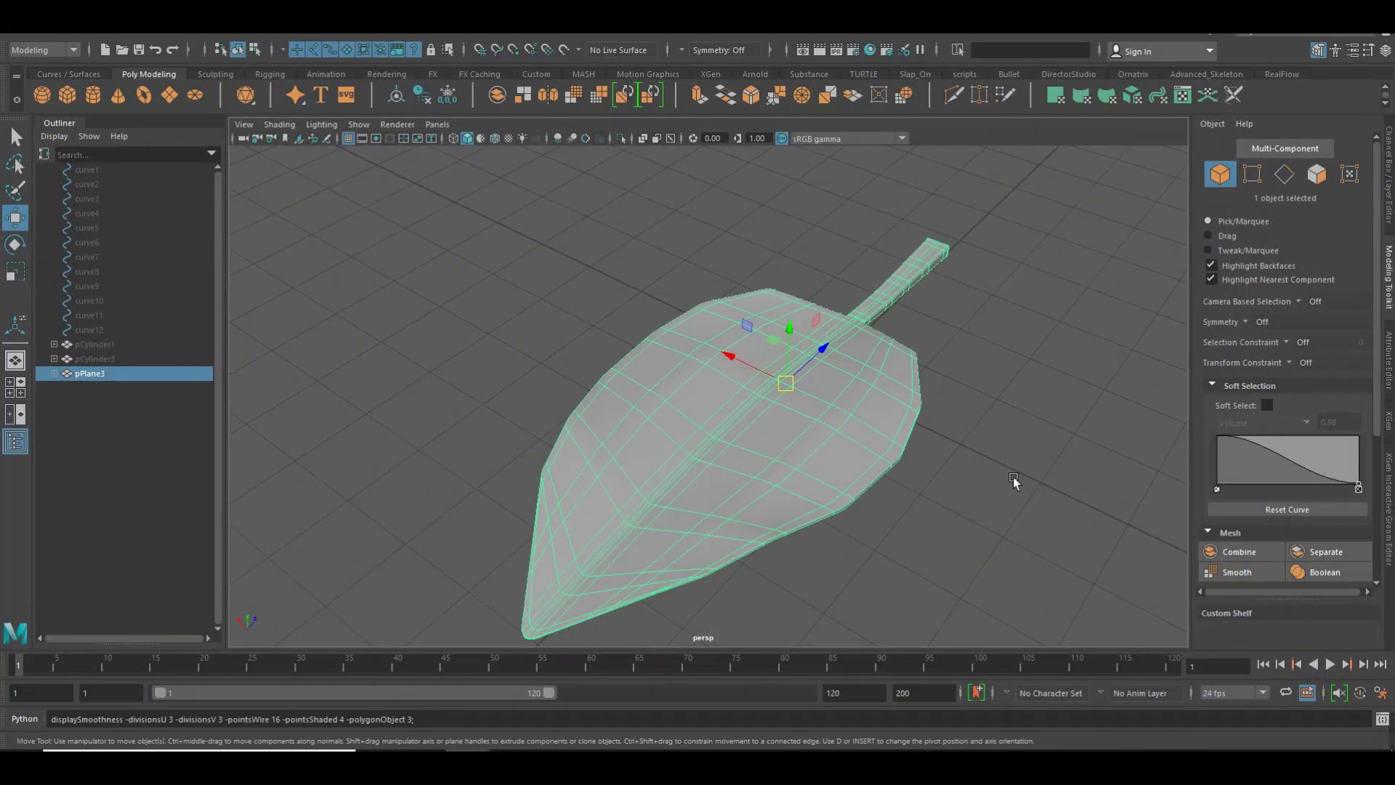
left_click(999, 459)
mouse_move(999, 459)
left_mouse_down("alt")
mouse_move(808, 473)
mouse_move(745, 459)
mouse_move(783, 464)
mouse_move(829, 416)
left_mouse_up("alt")
left_click(828, 416)
mouse_move(816, 369)
right_mouse_down()
mouse_move(725, 373)
mouse_move(958, 416)
right_mouse_up()
left_click_drag(690, 375, 1025, 464)
Select the stem and lower rim vertices and drag them down to lengthen the stem
left_click_drag(687, 357, 799, 455)
left_click_drag(1161, 455, 1090, 363, "shift")
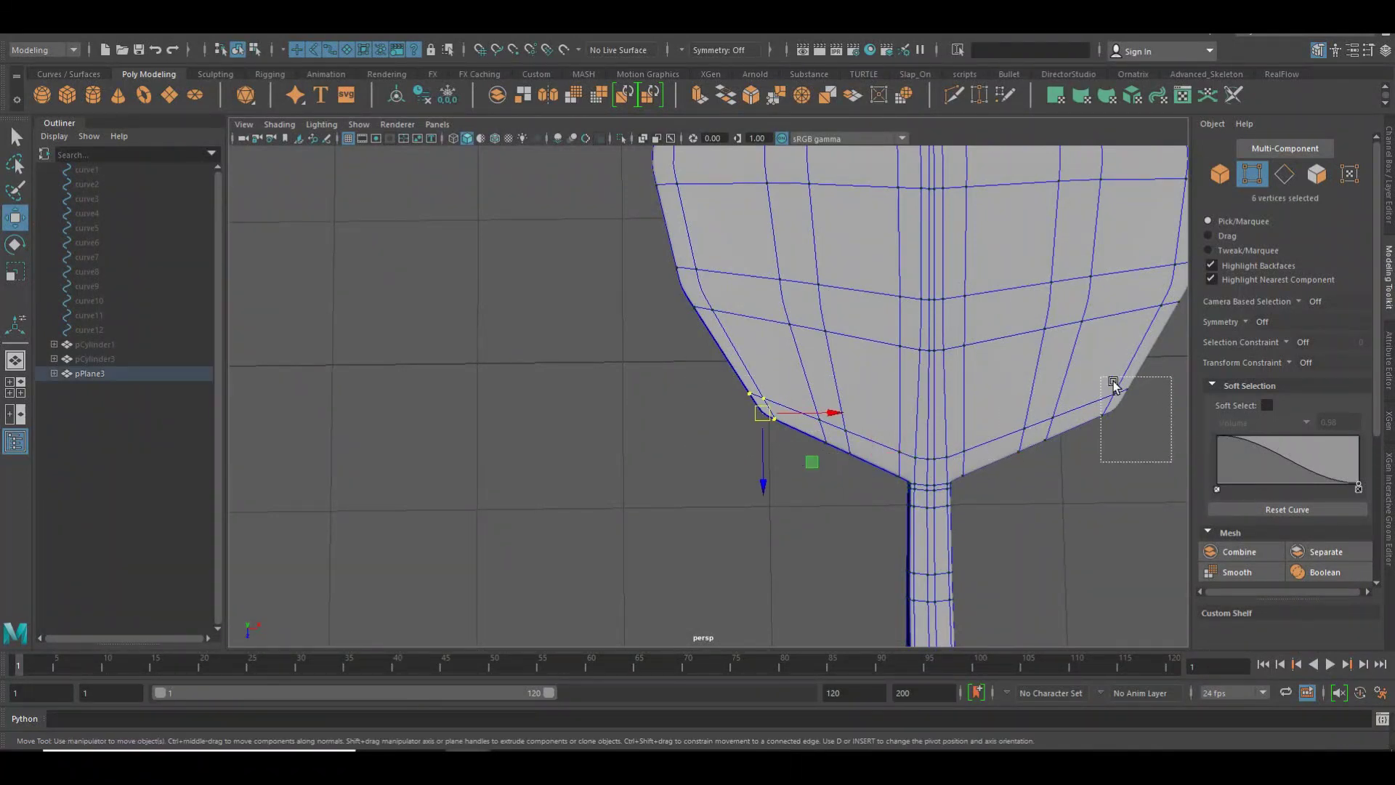
mouse_move(1034, 460)
right_mouse_down("alt")
mouse_move(942, 456)
mouse_move(892, 398)
right_mouse_up("alt")
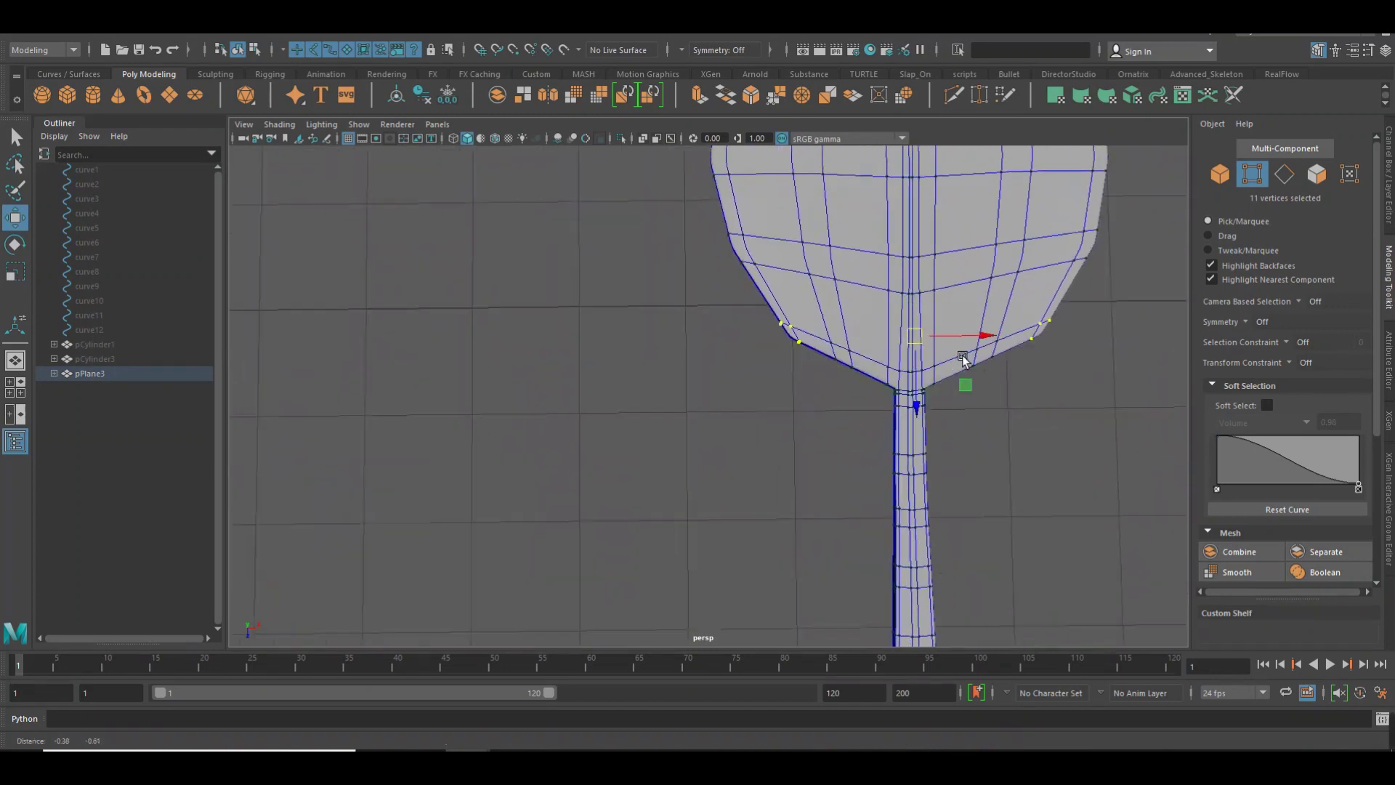
left_click_drag(929, 588, 811, 308)
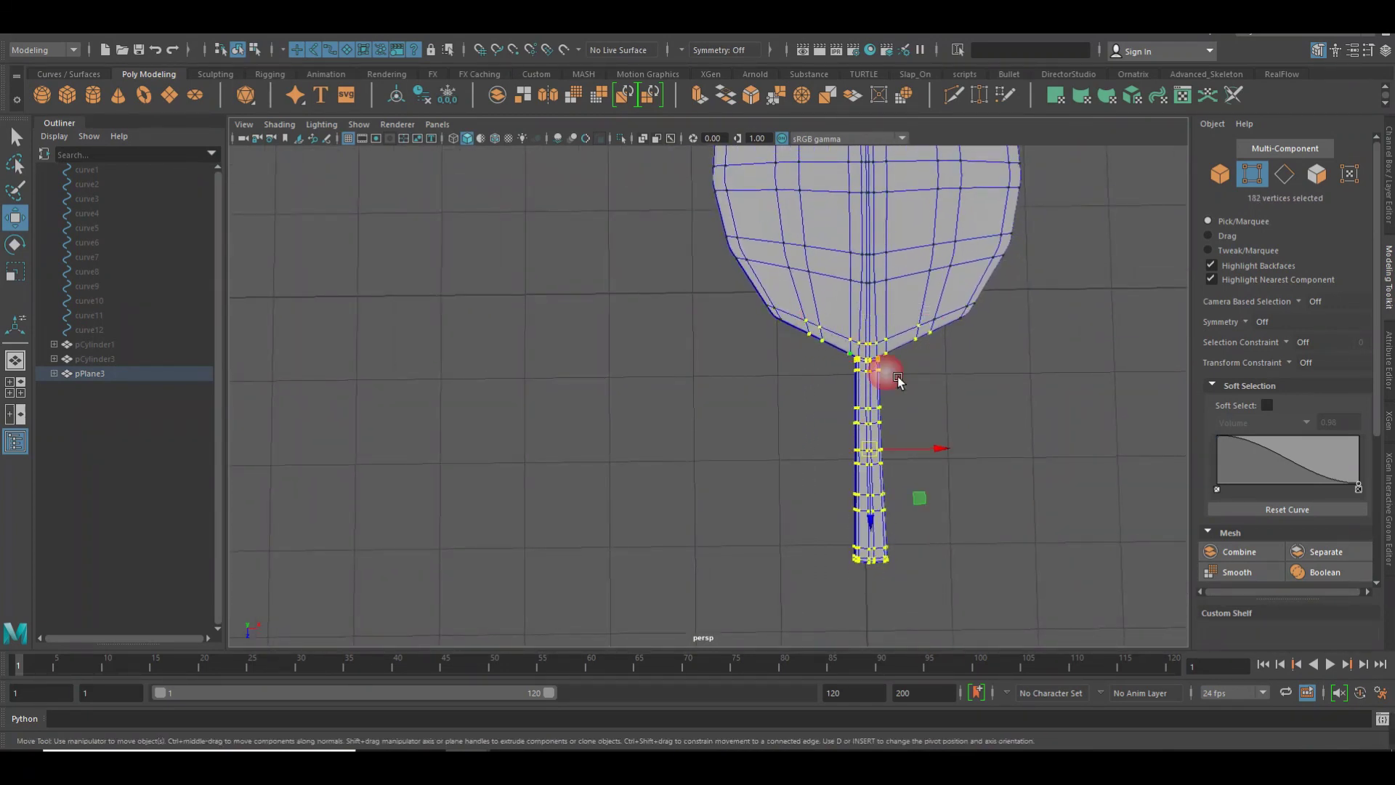
left_click_drag(938, 364, 947, 331)
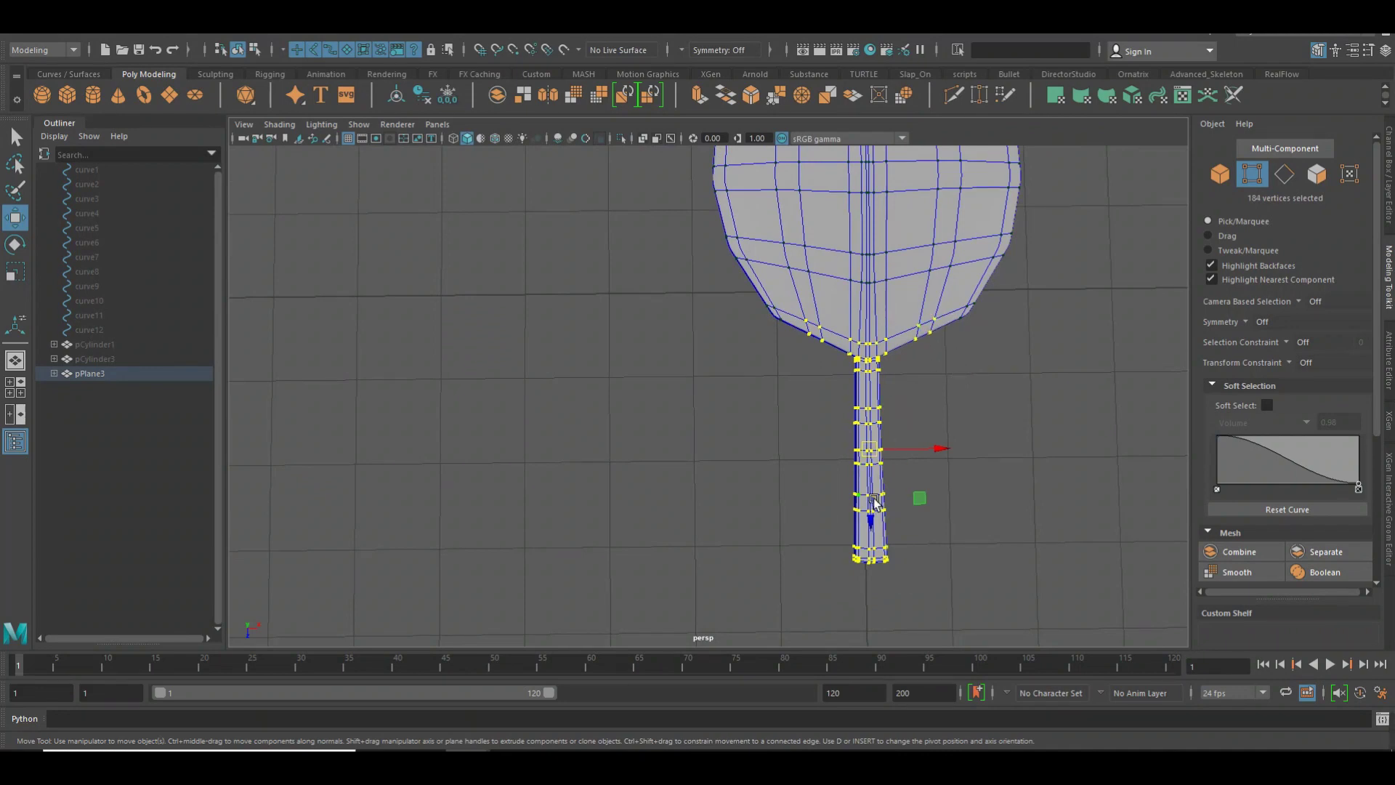
middle_click_drag(886, 504, 881, 525)
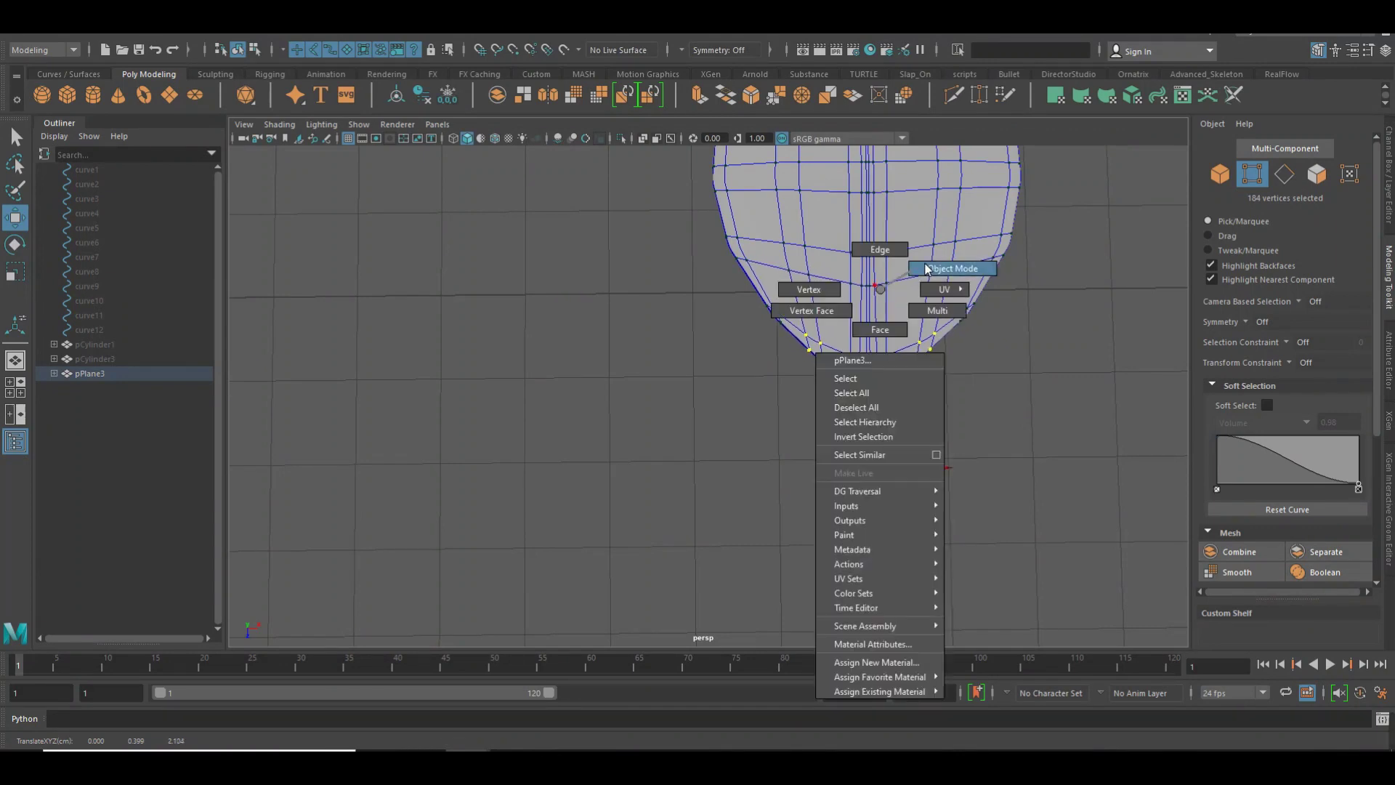
right_click_drag(893, 295, 876, 247)
Return to object mode and orbit around the leaf to inspect it
right_click_drag(1078, 286, 750, 311, "alt")
left_click_drag(755, 364, 663, 354)
right_click_drag(788, 358, 718, 365, "alt")
left_click_drag(717, 365, 869, 349, "alt")
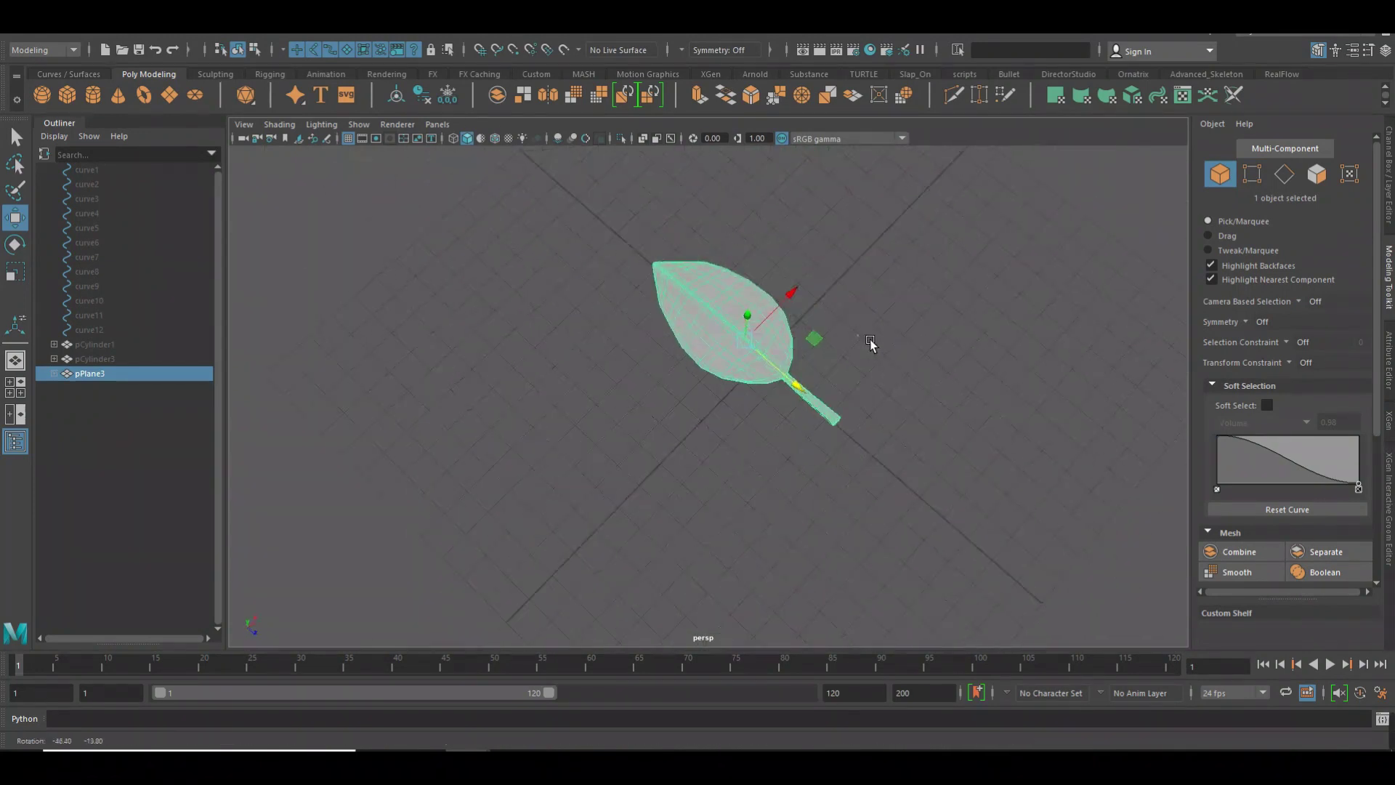
left_click(570, 445)
mouse_move(569, 446)
left_mouse_down("alt")
mouse_move(942, 443)
mouse_move(993, 388)
mouse_move(816, 467)
mouse_move(711, 403)
mouse_move(835, 430)
mouse_move(928, 337)
mouse_move(997, 315)
mouse_move(742, 342)
mouse_move(980, 333)
left_mouse_up("alt")
mouse_move(756, 383)
left_mouse_down("alt")
mouse_move(1006, 377)
mouse_move(927, 381)
mouse_move(838, 411)
left_mouse_up("alt")
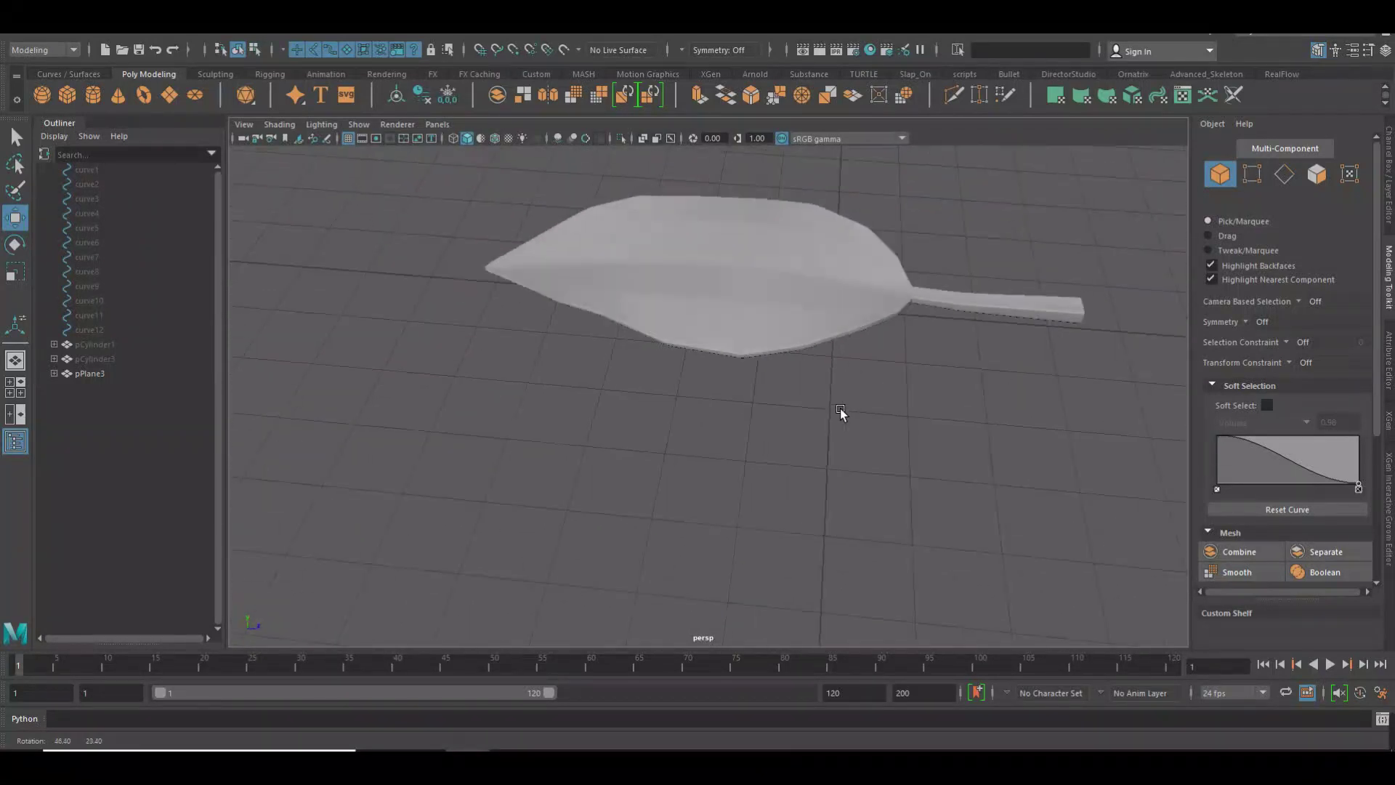
scroll(887, 442, "up", 5)
scroll(762, 340, "up", 3)
Display the leaf as its unsmoothed low-poly cage
left_click(763, 339)
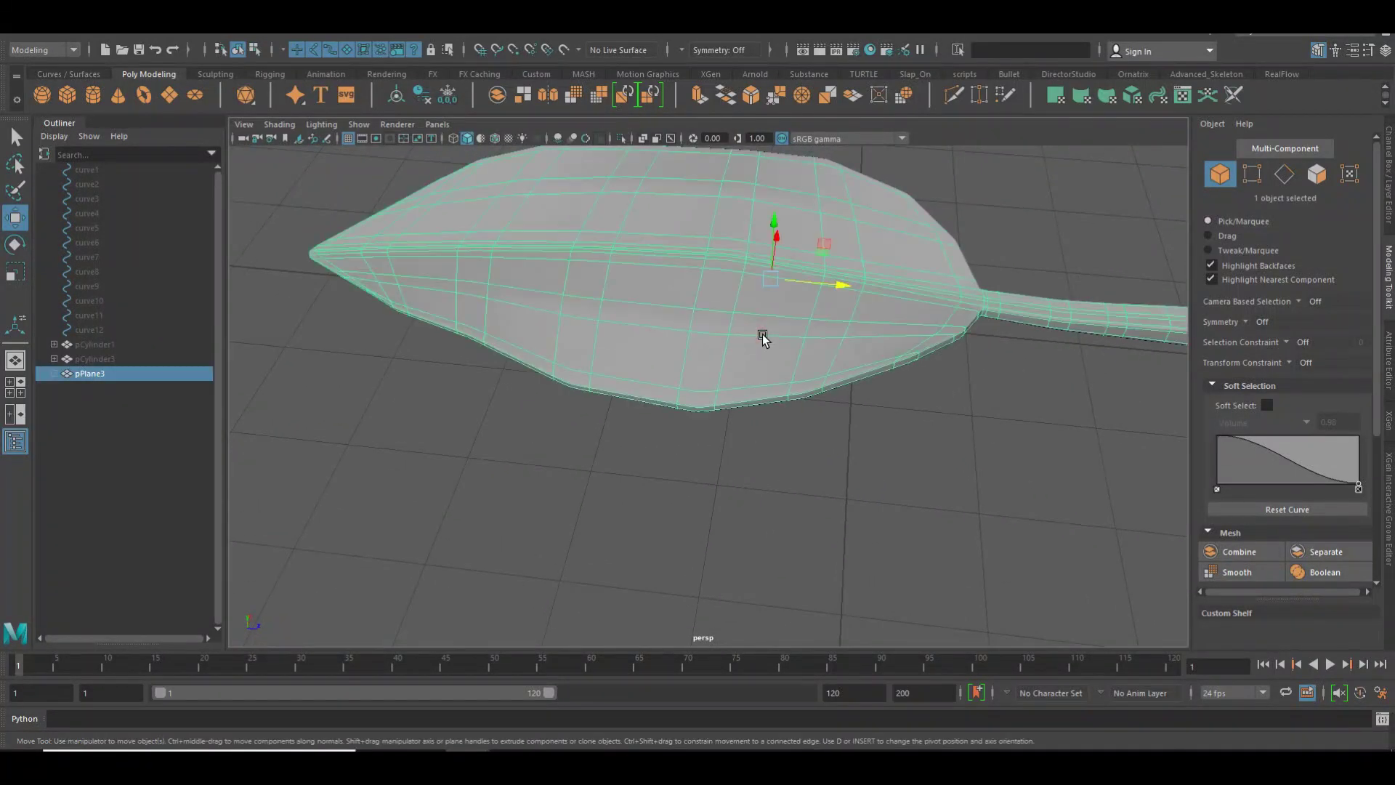
key("1")
left_click(859, 509)
scroll(785, 505, "down", 2)
mouse_move(785, 504)
left_mouse_down("alt")
mouse_move(816, 473)
mouse_move(792, 457)
mouse_move(786, 480)
mouse_move(713, 477)
left_mouse_up("alt")
left_click(713, 372)
mouse_move(714, 373)
left_mouse_down("alt")
mouse_move(756, 433)
mouse_move(707, 411)
mouse_move(619, 468)
mouse_move(639, 415)
mouse_move(274, 352)
left_mouse_up("alt")
Duplicate the leaf, move the copy aside, and reselect the original pPlane3
key("ctrl+d")
left_click(623, 457)
mouse_move(623, 457)
left_mouse_down("alt")
mouse_move(490, 460)
mouse_move(729, 429)
mouse_move(667, 439)
left_mouse_up("alt")
left_click(676, 390)
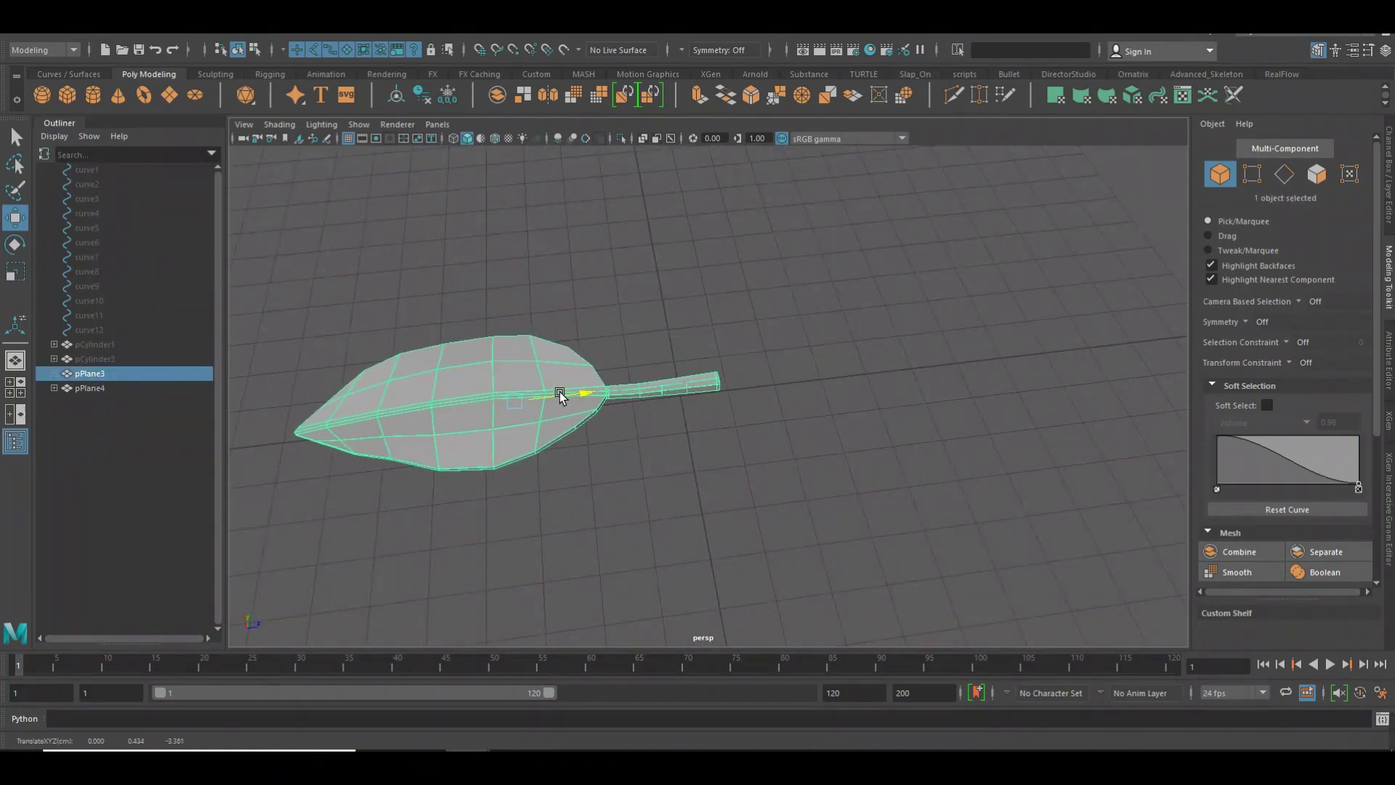
key("space")
In top view, frame the leaf and scale it down to about 0.359
left_click(611, 436)
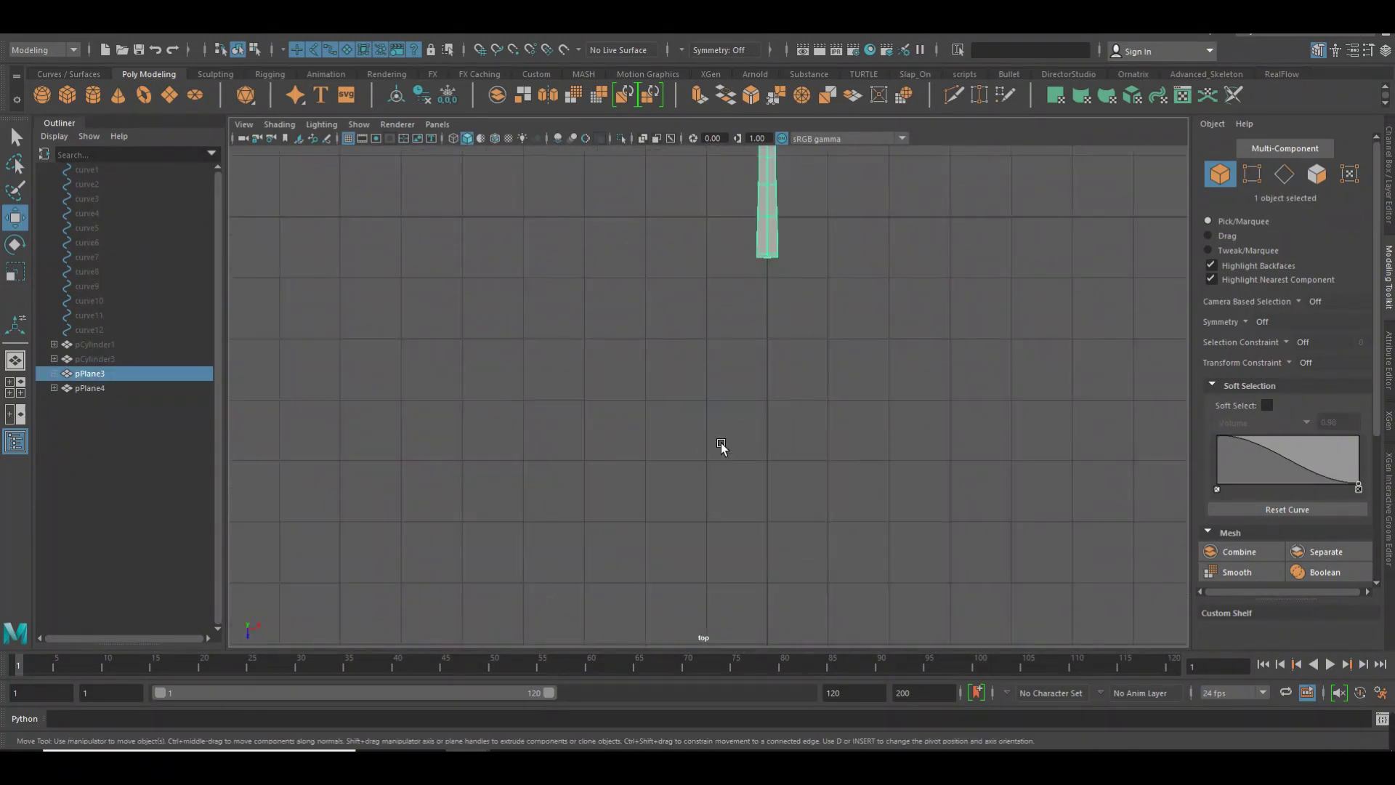
key("f")
key("r")
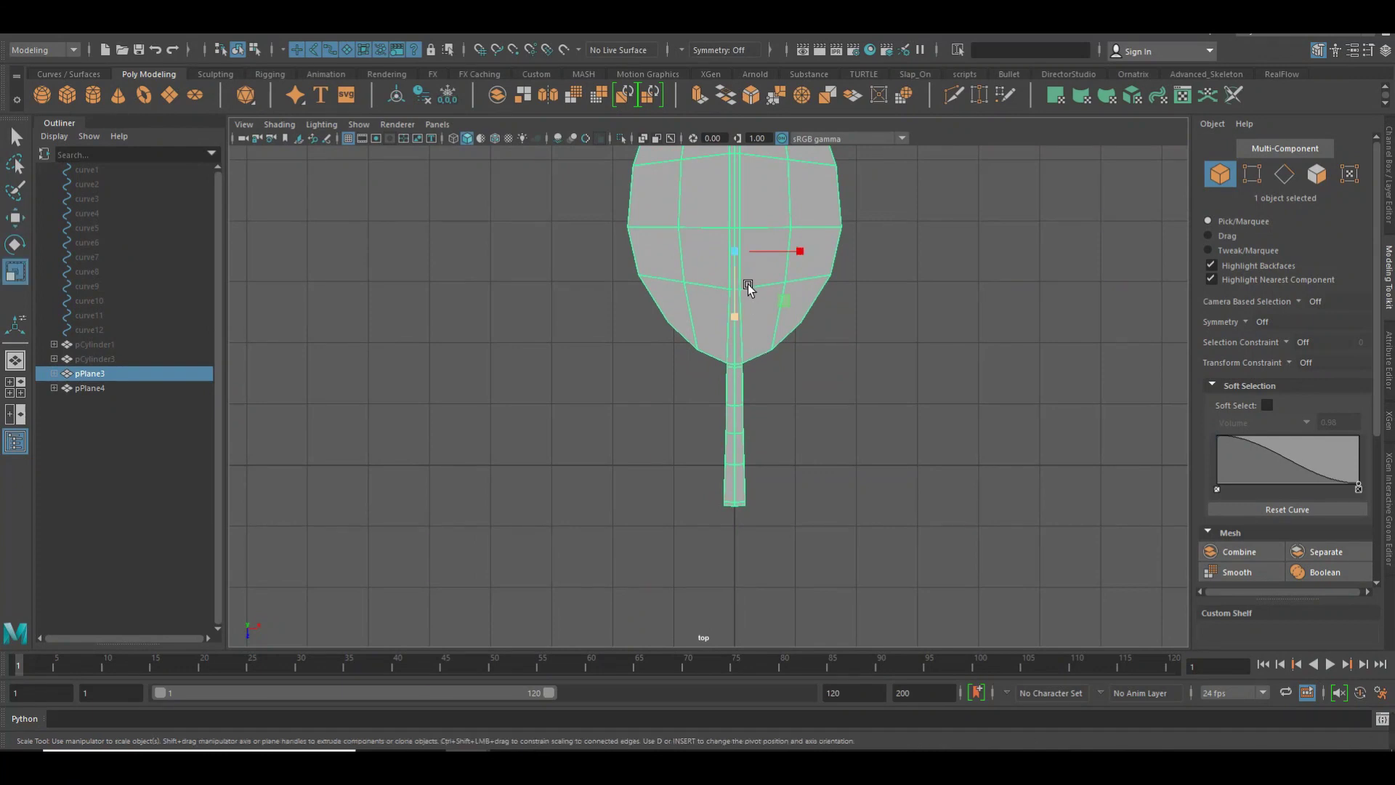
left_click_drag(743, 261, 560, 332)
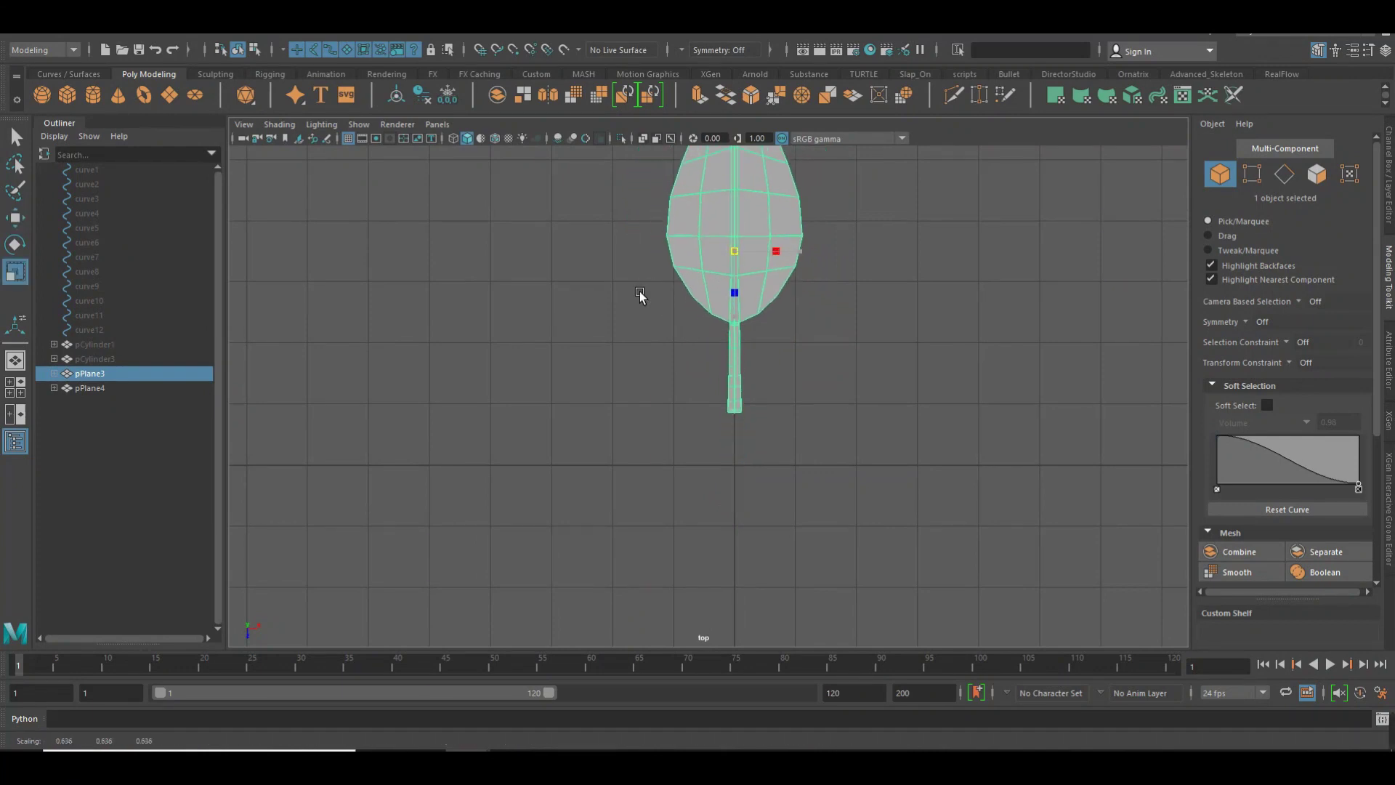
Move the scaled leaf down along its stem direction
key("w")
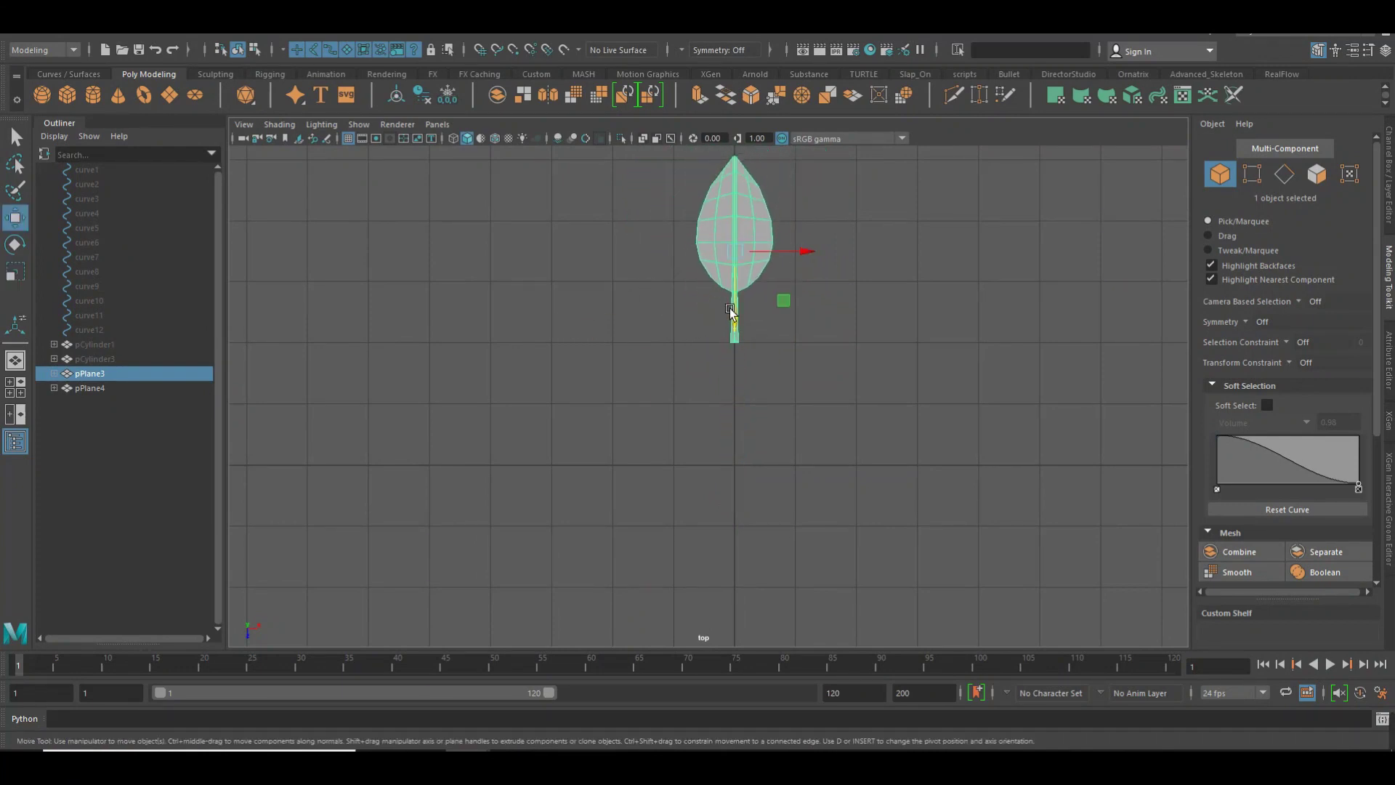
left_click_drag(736, 320, 739, 430)
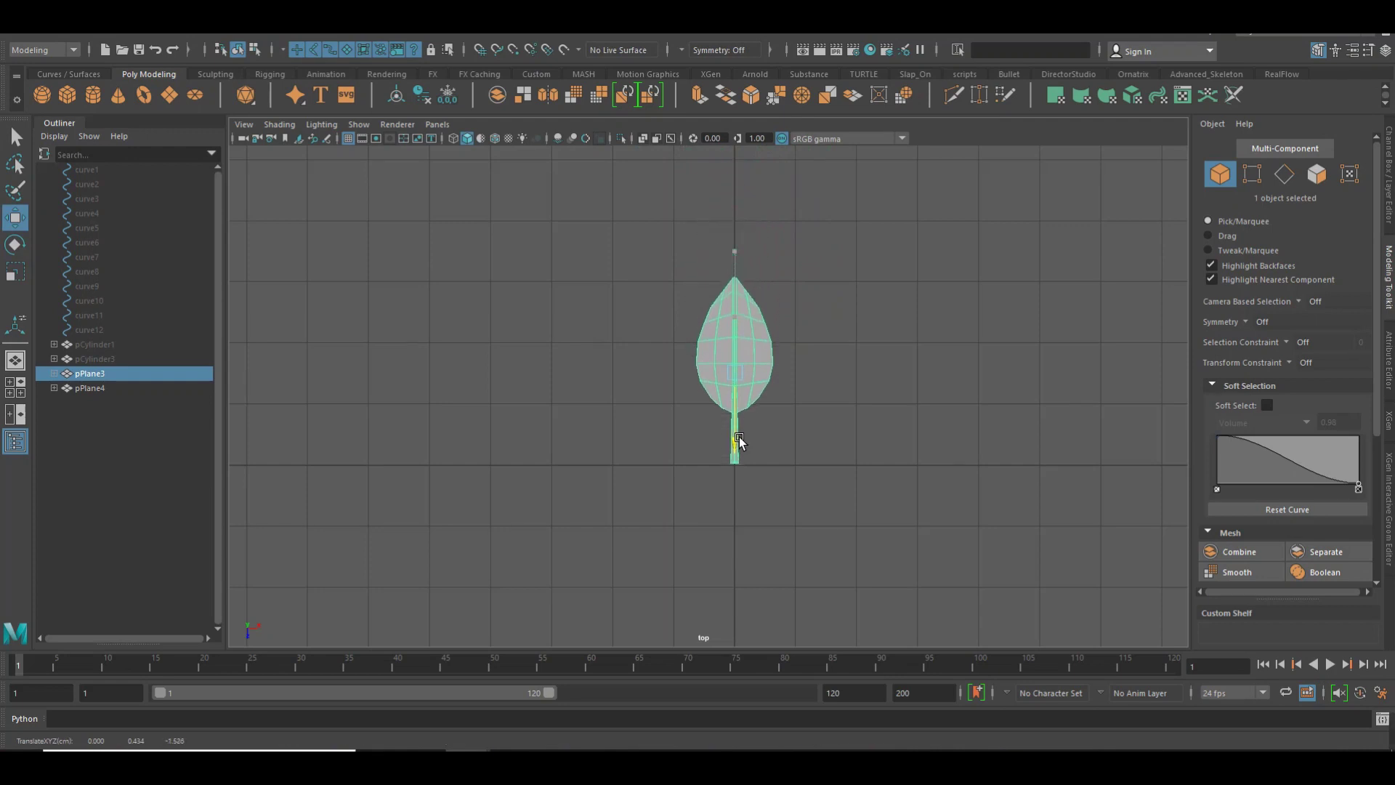
scroll(681, 498, "up", 5)
scroll(863, 324, "up", 3)
middle_click_drag(971, 350, 929, 571, "alt")
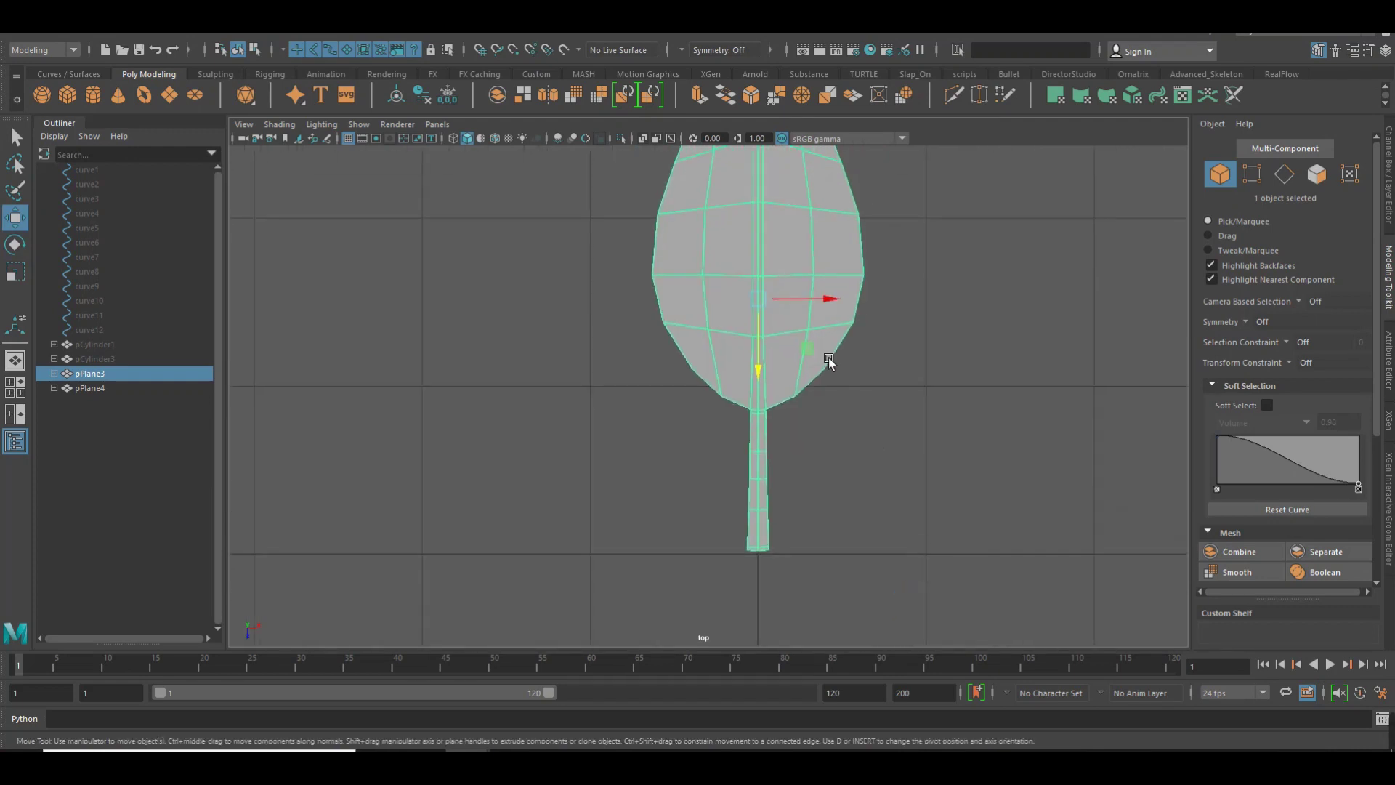
left_click_drag(772, 369, 772, 374)
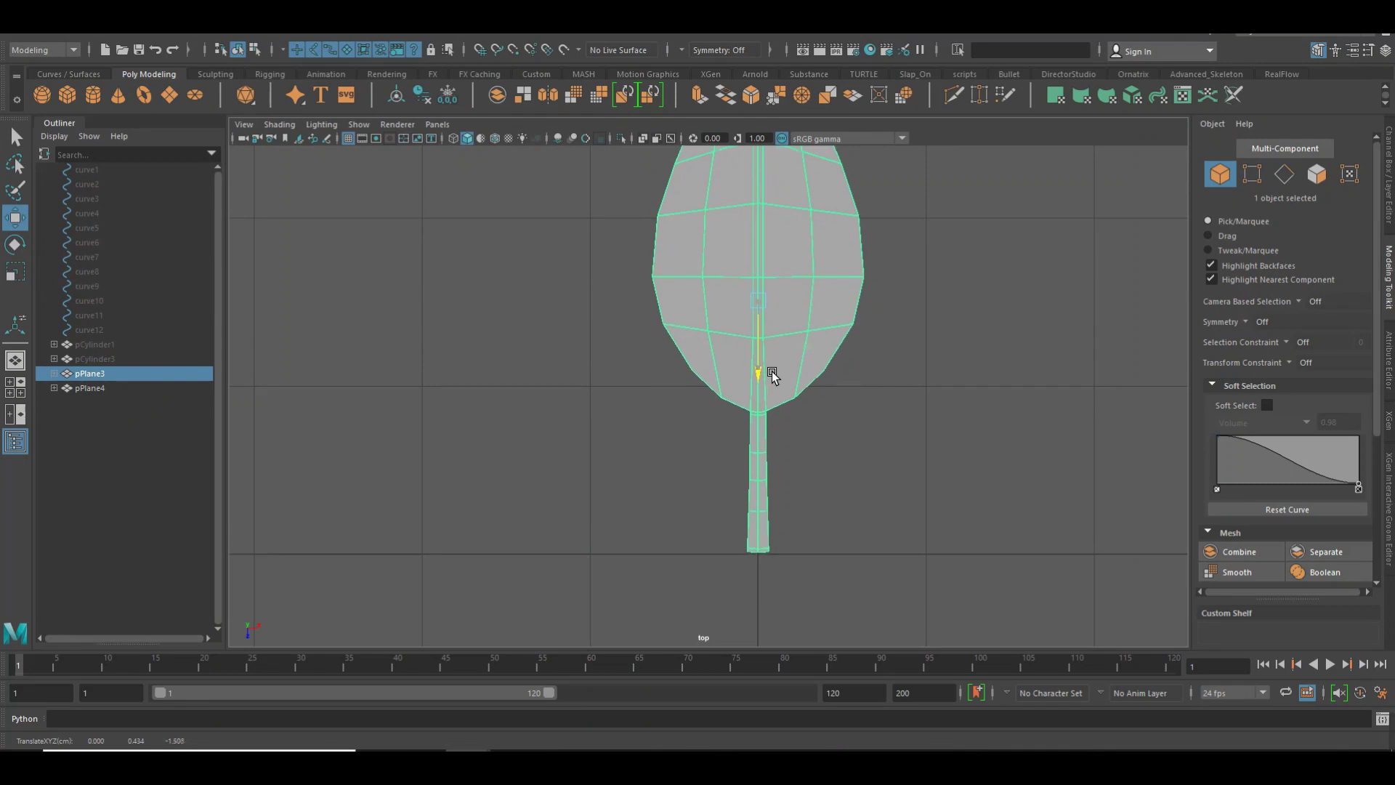
Move the leaf's pivot down to the bottom edge of its stem
key("d")
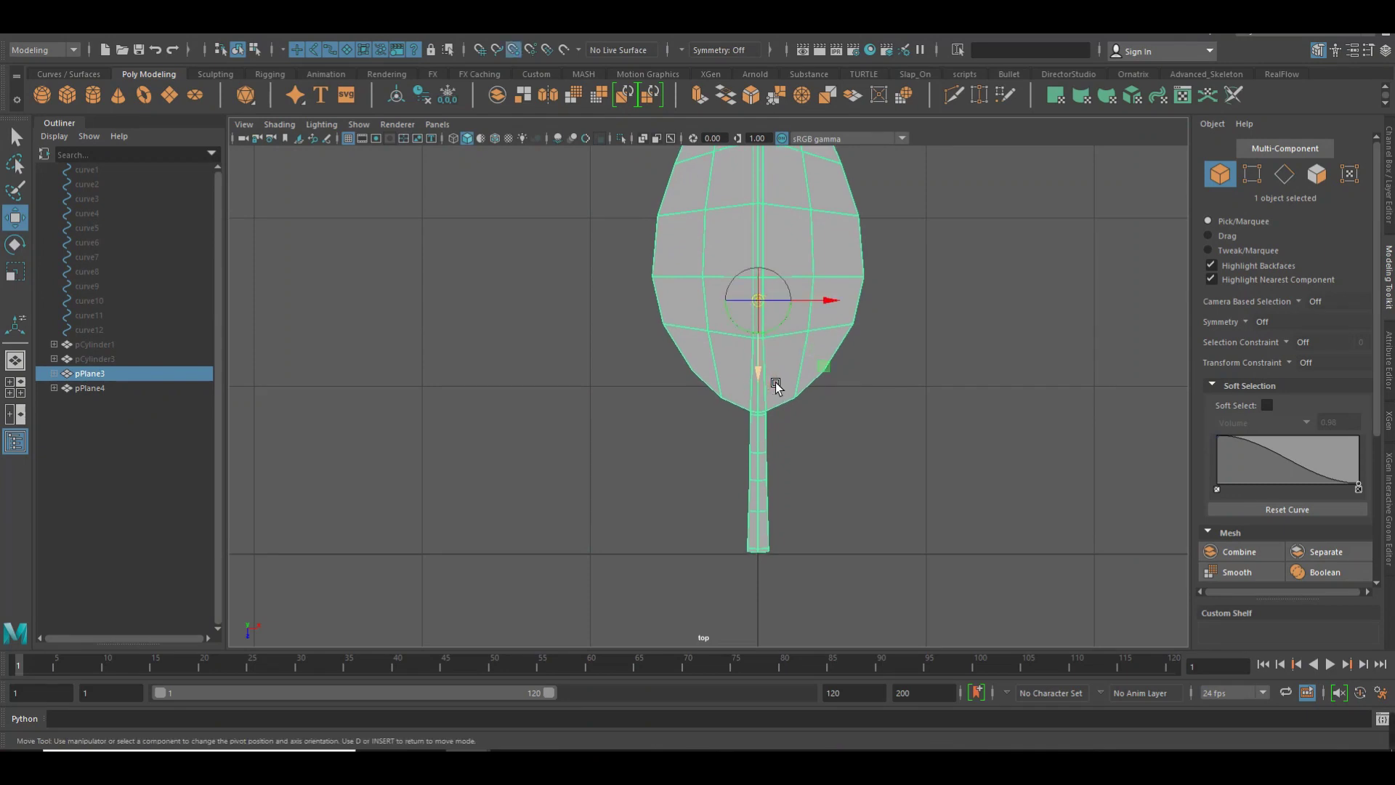
left_click_drag(768, 358, 758, 556)
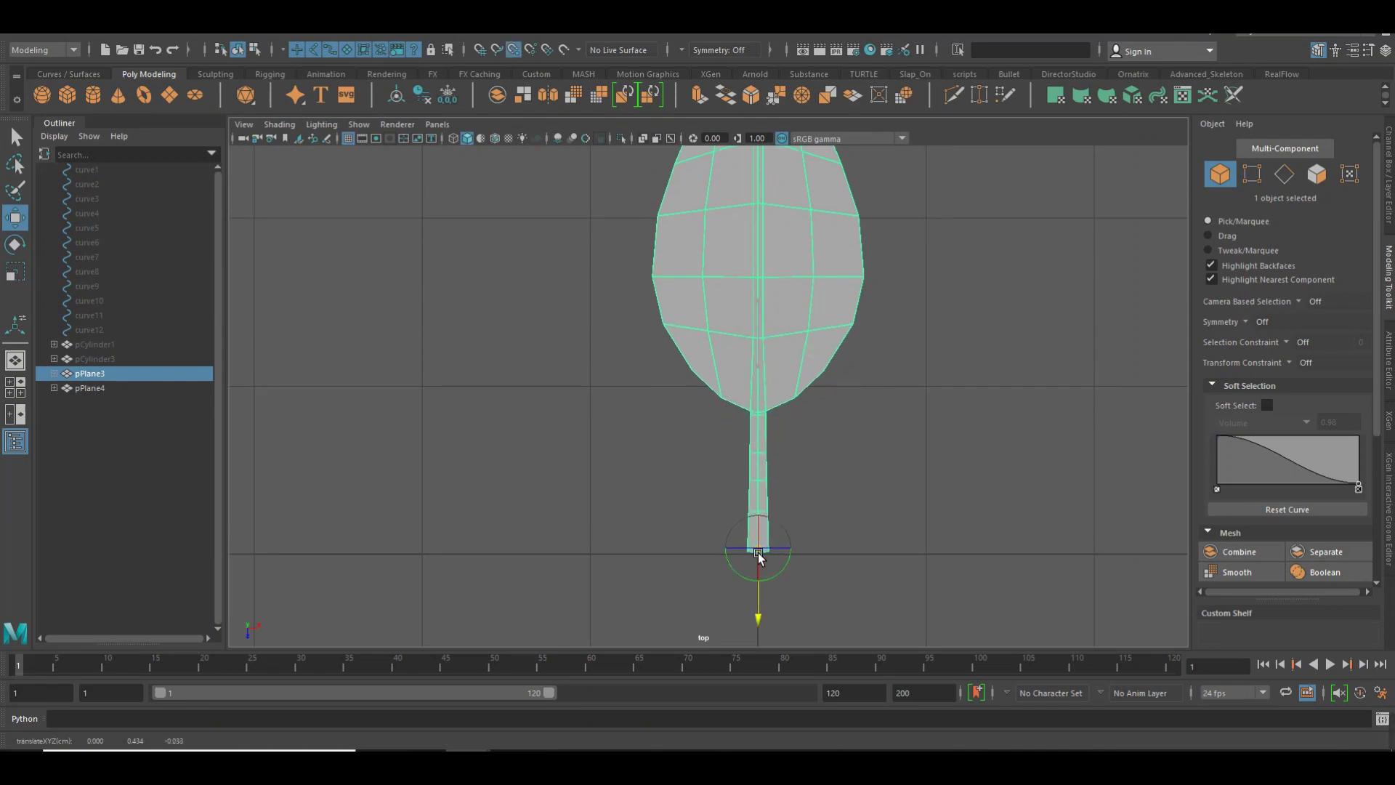
scroll(929, 497, "up", 5)
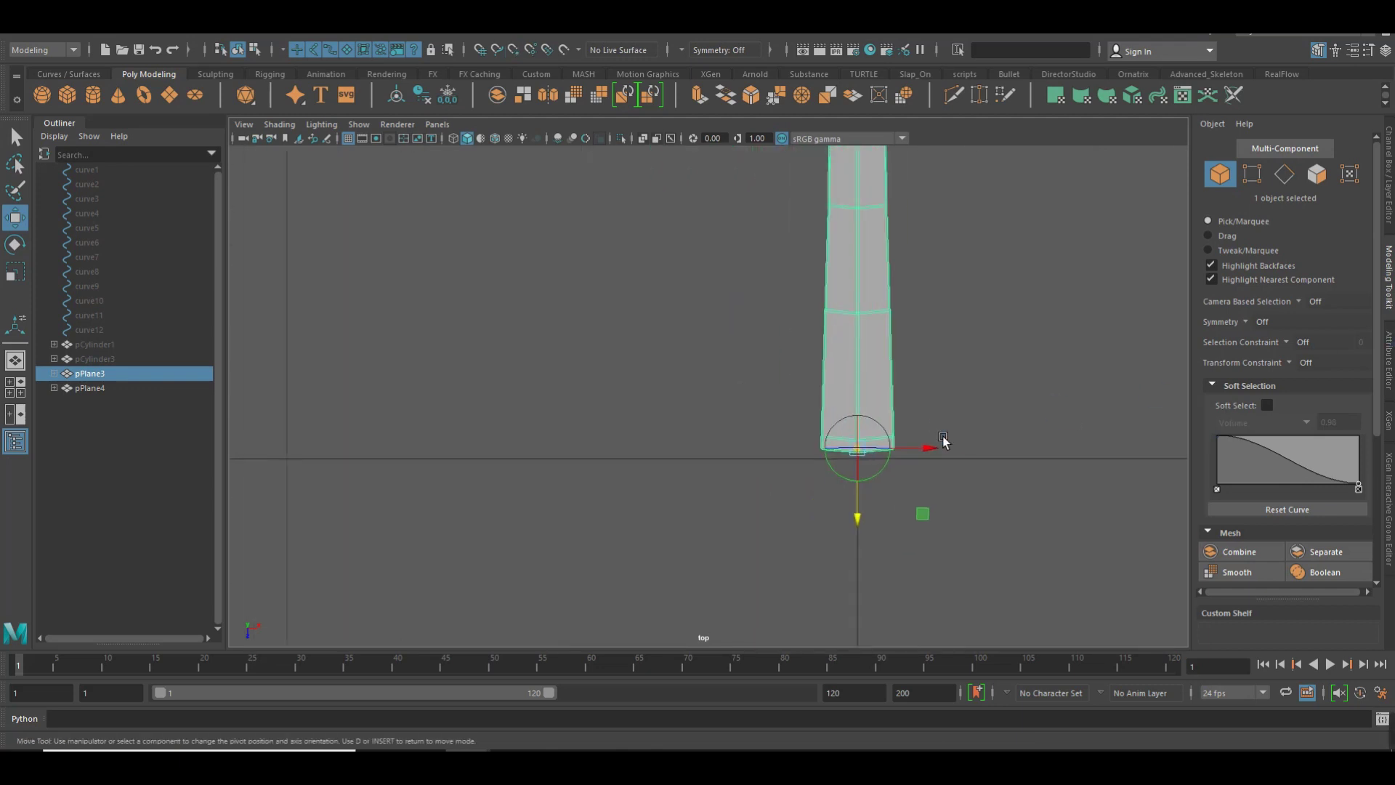
mouse_move(791, 579)
middle_mouse_down("alt")
mouse_move(704, 361)
mouse_move(619, 432)
middle_mouse_up("alt")
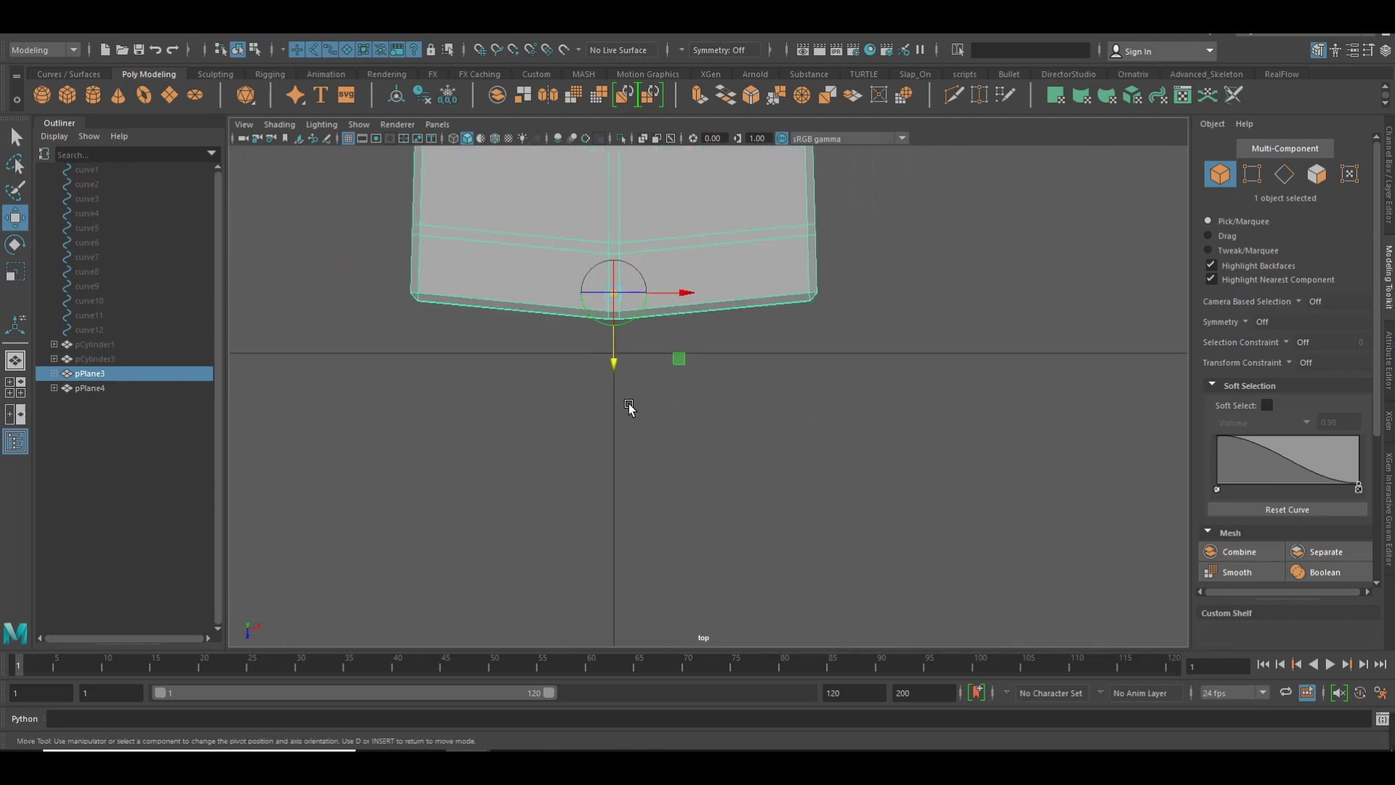
left_click_drag(623, 361, 624, 369)
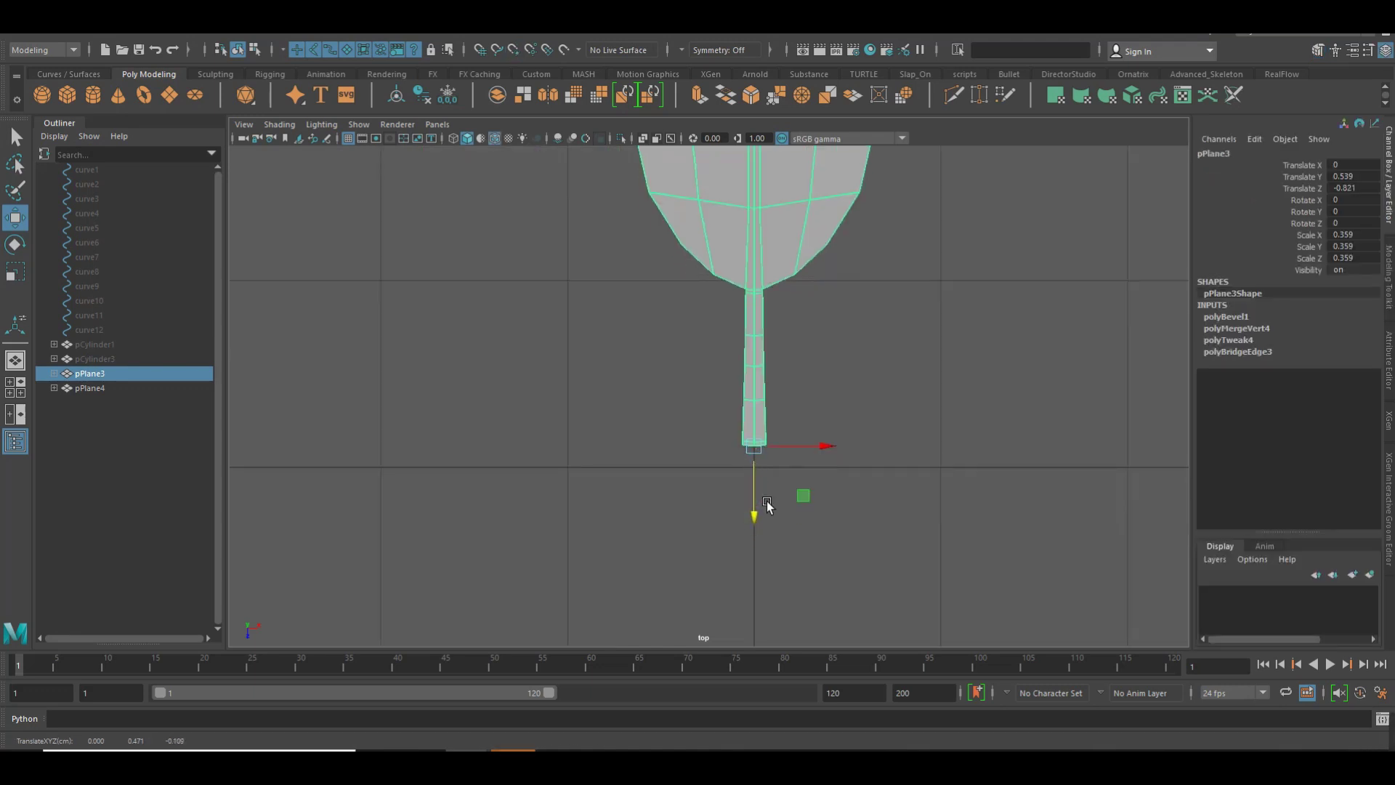
Set the pivot just below the stem end and duplicate the leaf as pPlane5
key("ctrl+d")
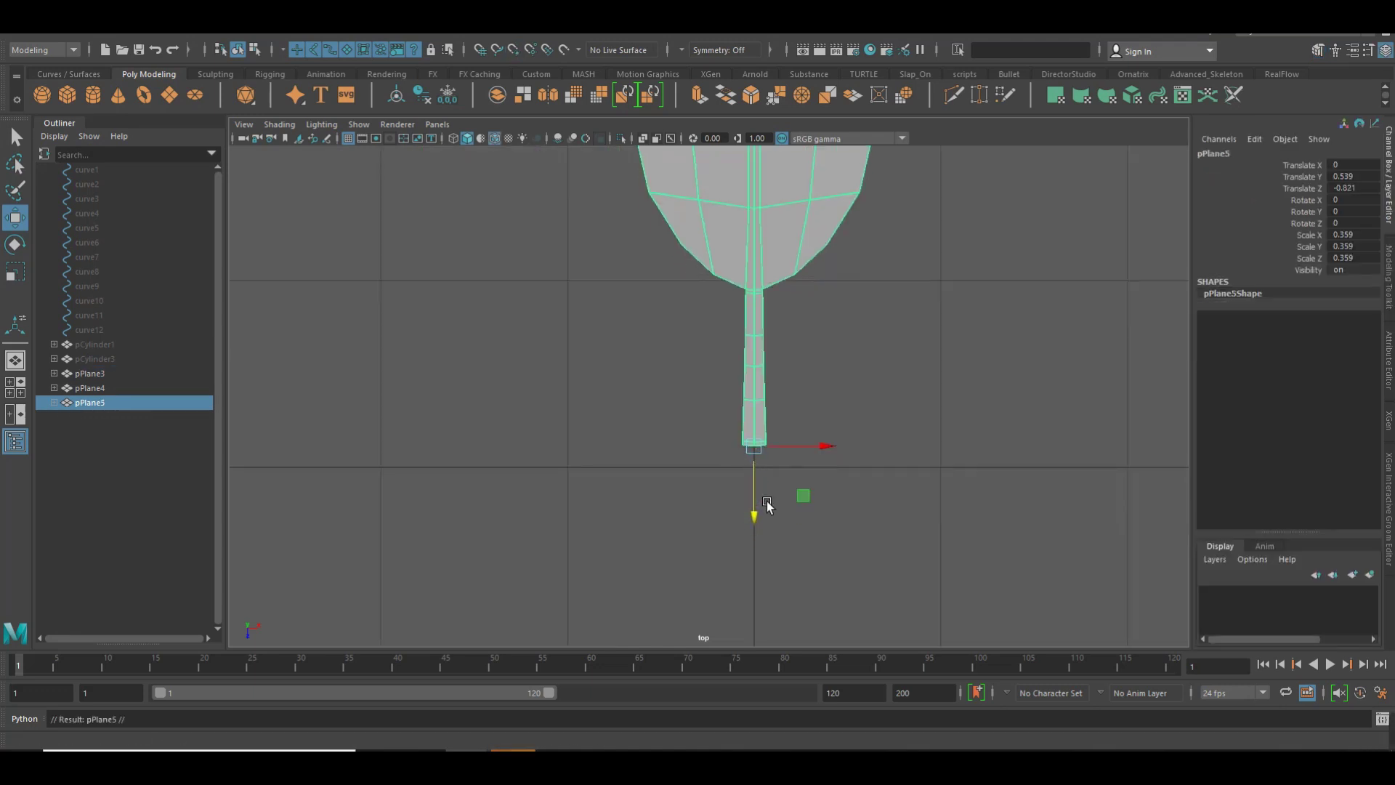
key("ctrl+z")
left_click_drag(768, 507, 768, 518)
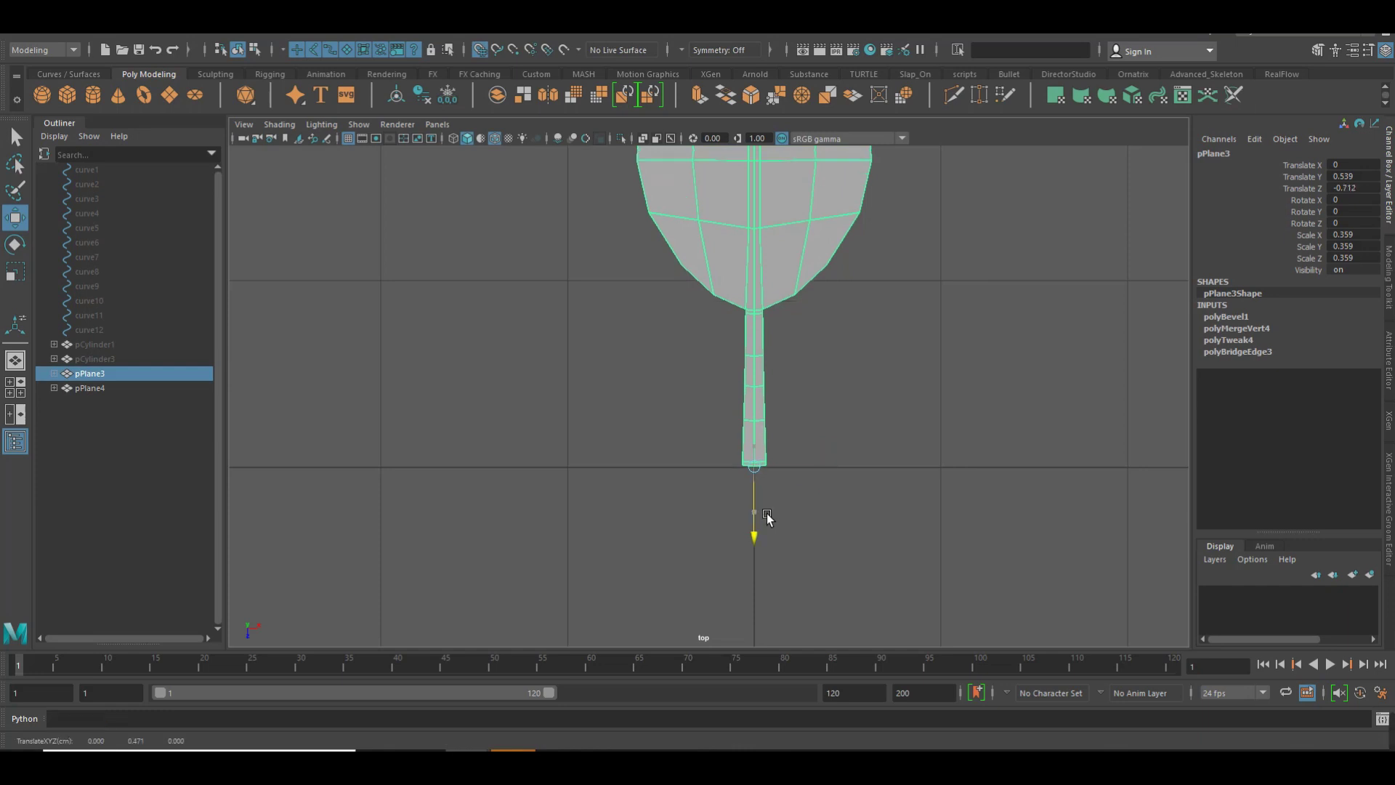
key("ctrl+z")
key("d")
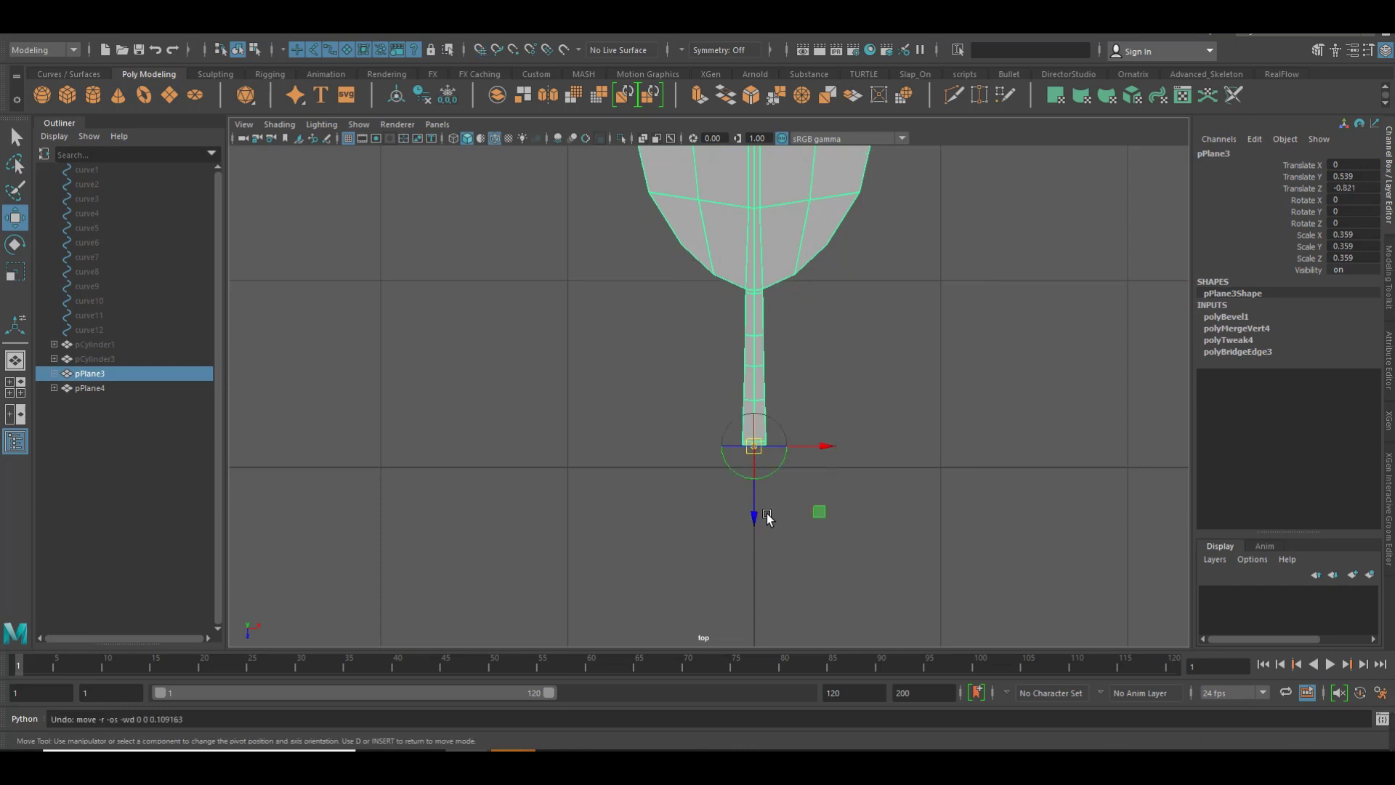
left_click_drag(766, 515, 766, 518)
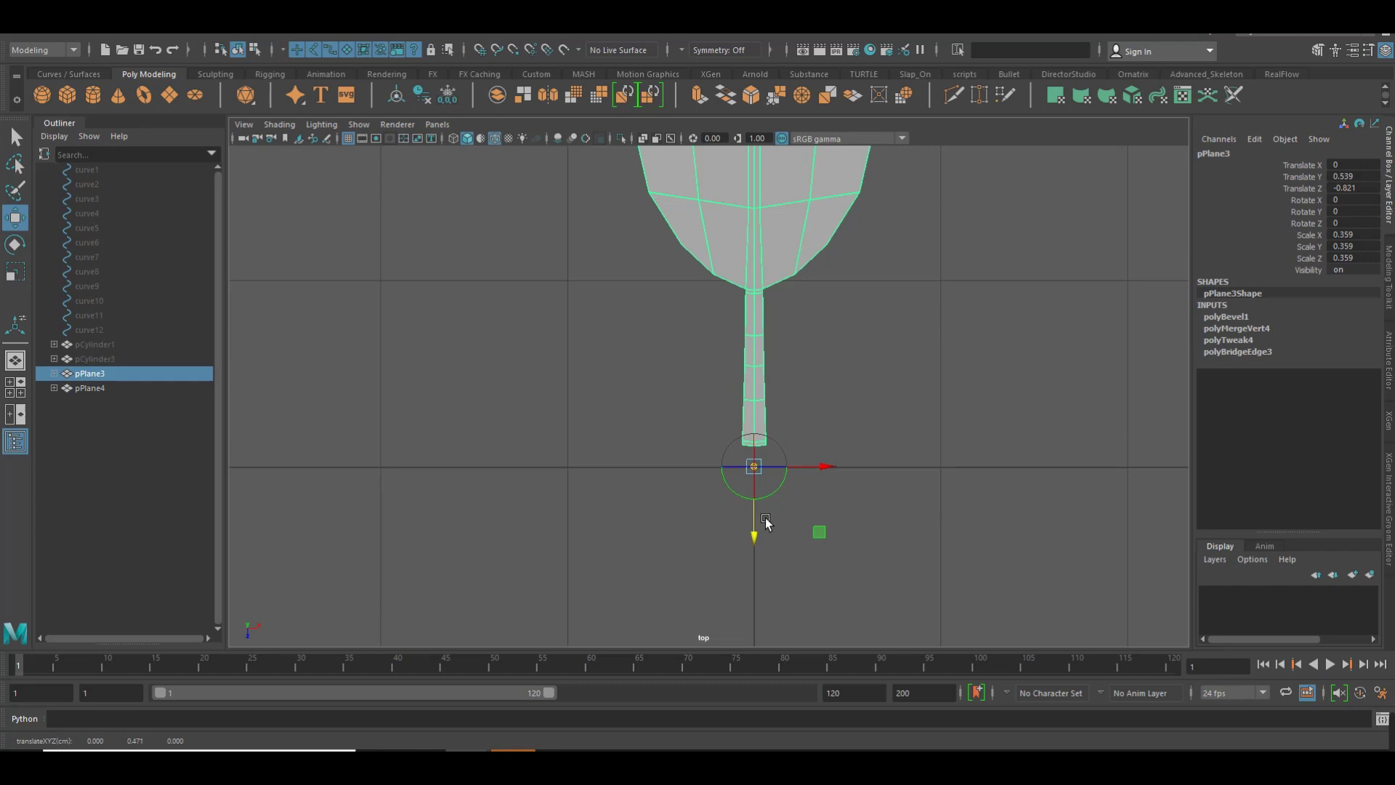
key("d")
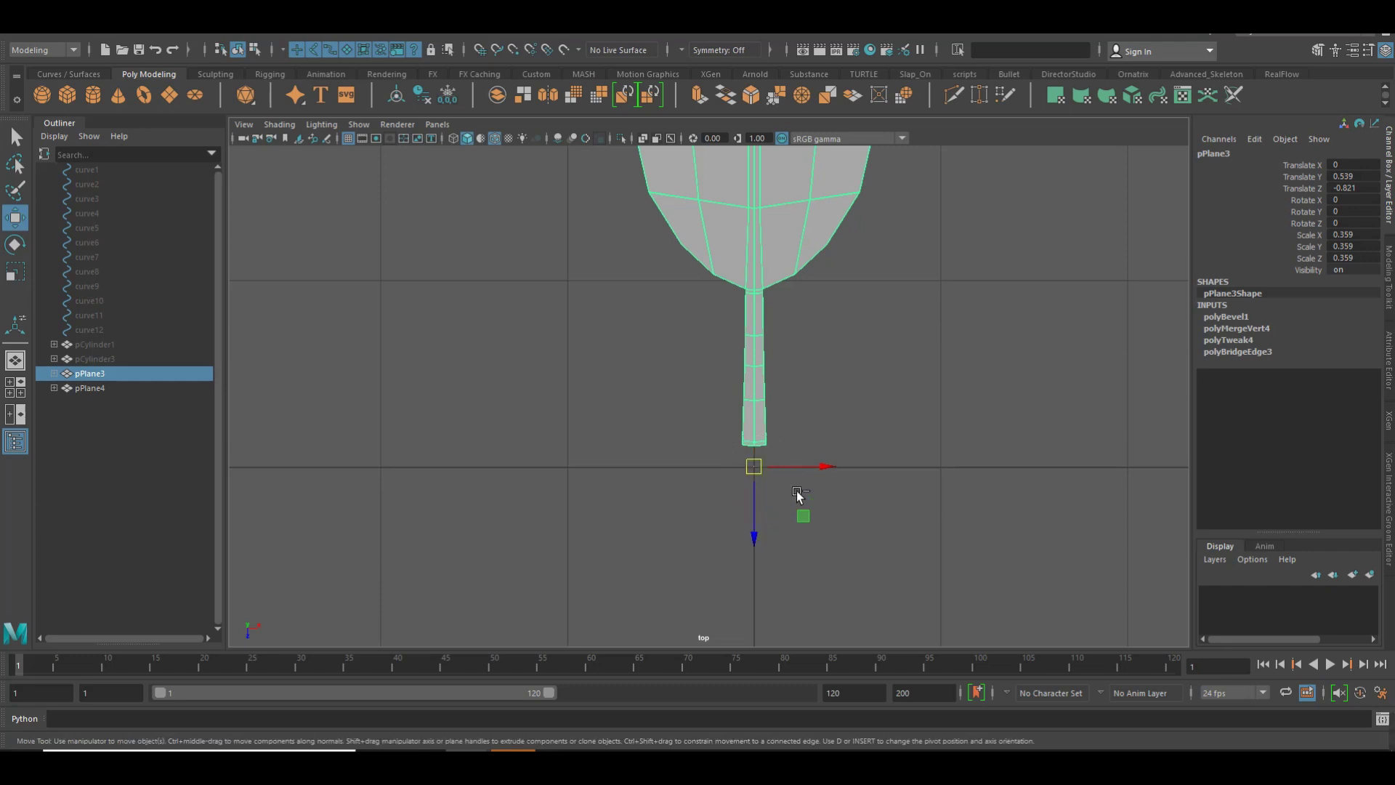
key("ctrl+d")
Rotate one leaf copy 90° in Y to point left and another -90° to point right
key("e")
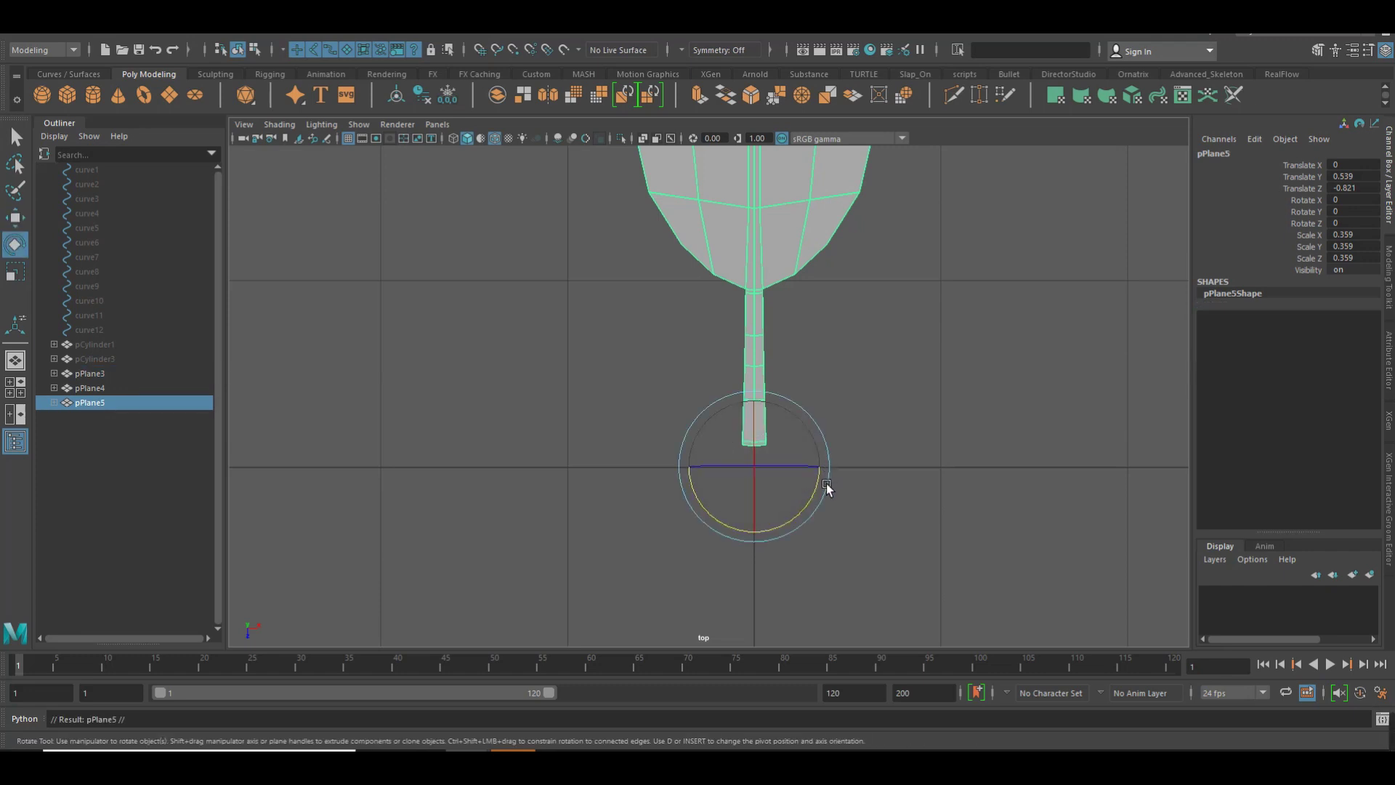
left_click_drag(823, 480, 848, 457)
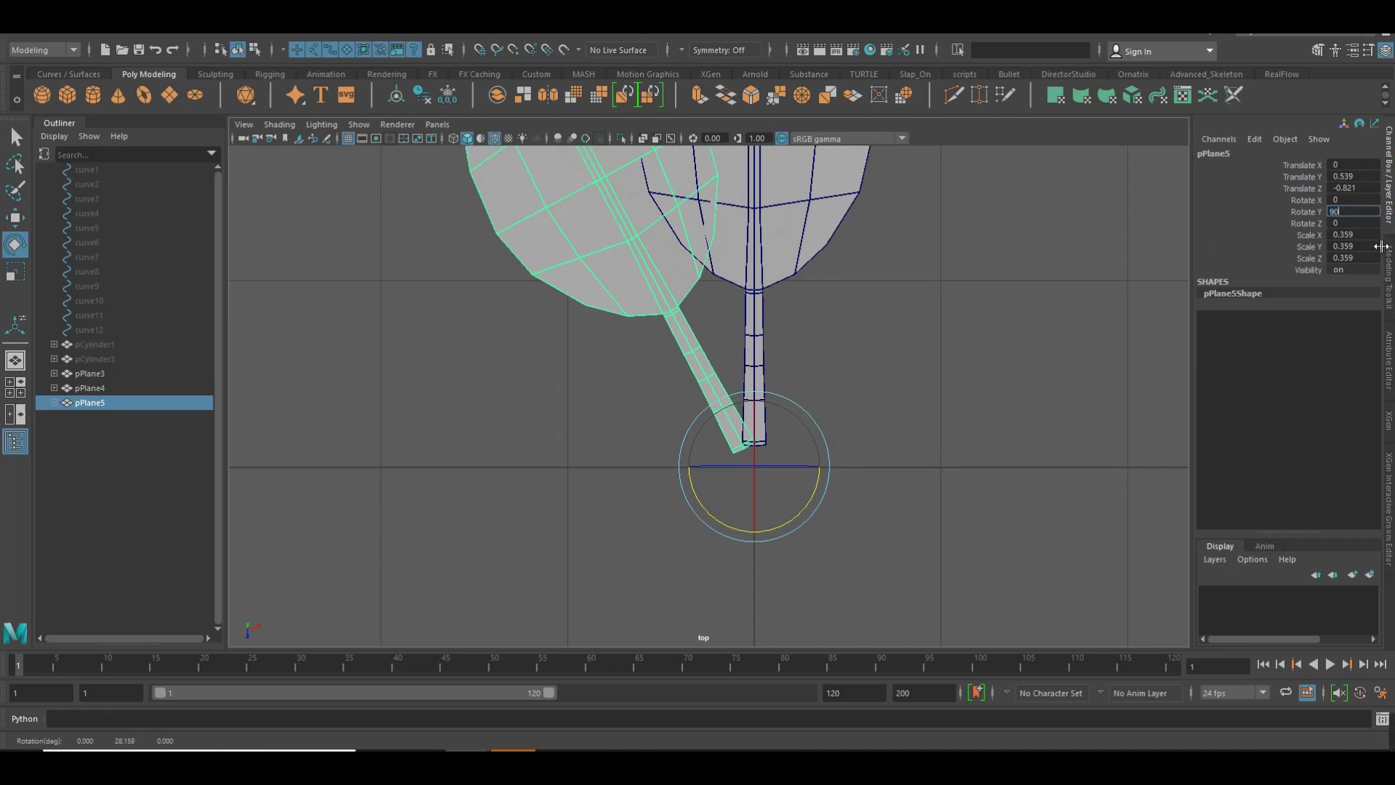
key("Return")
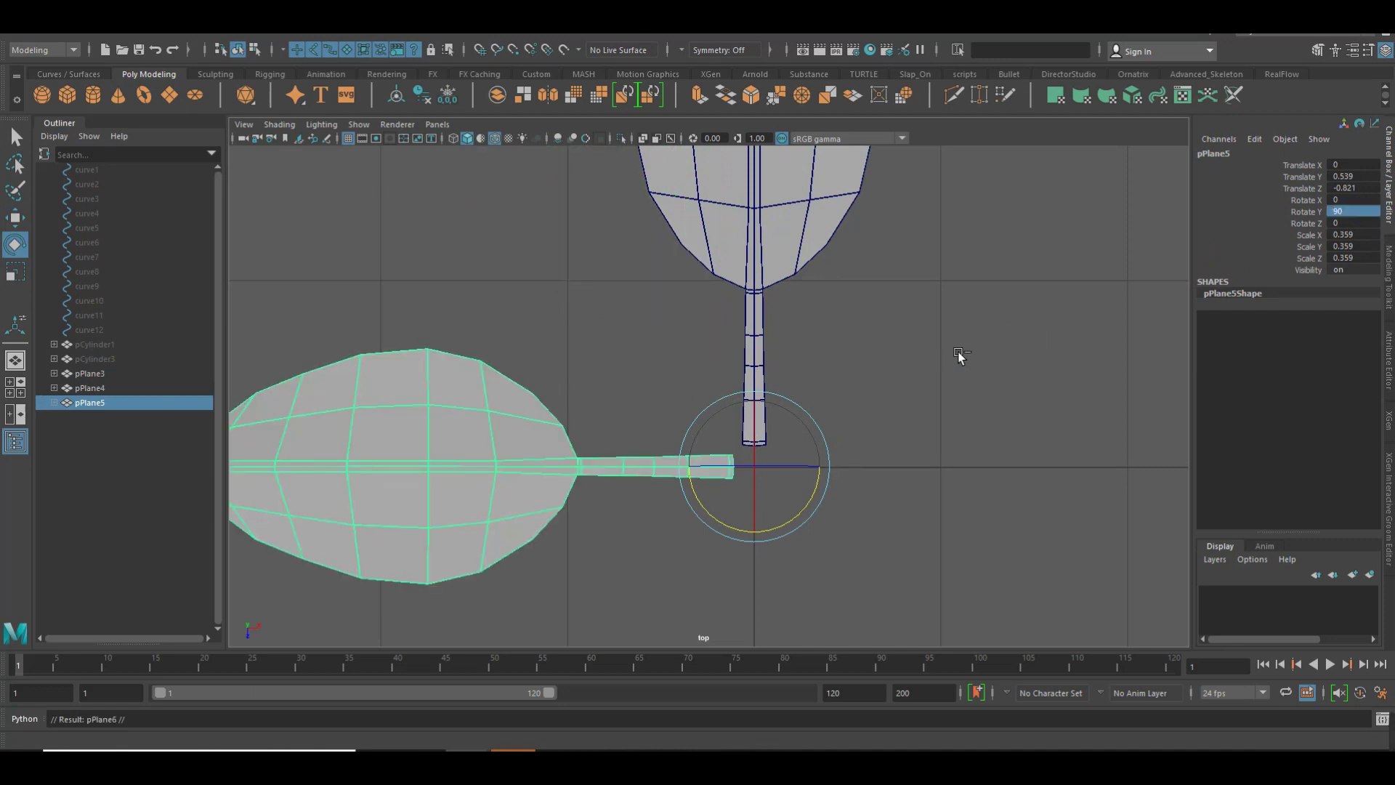
key("ctrl+d")
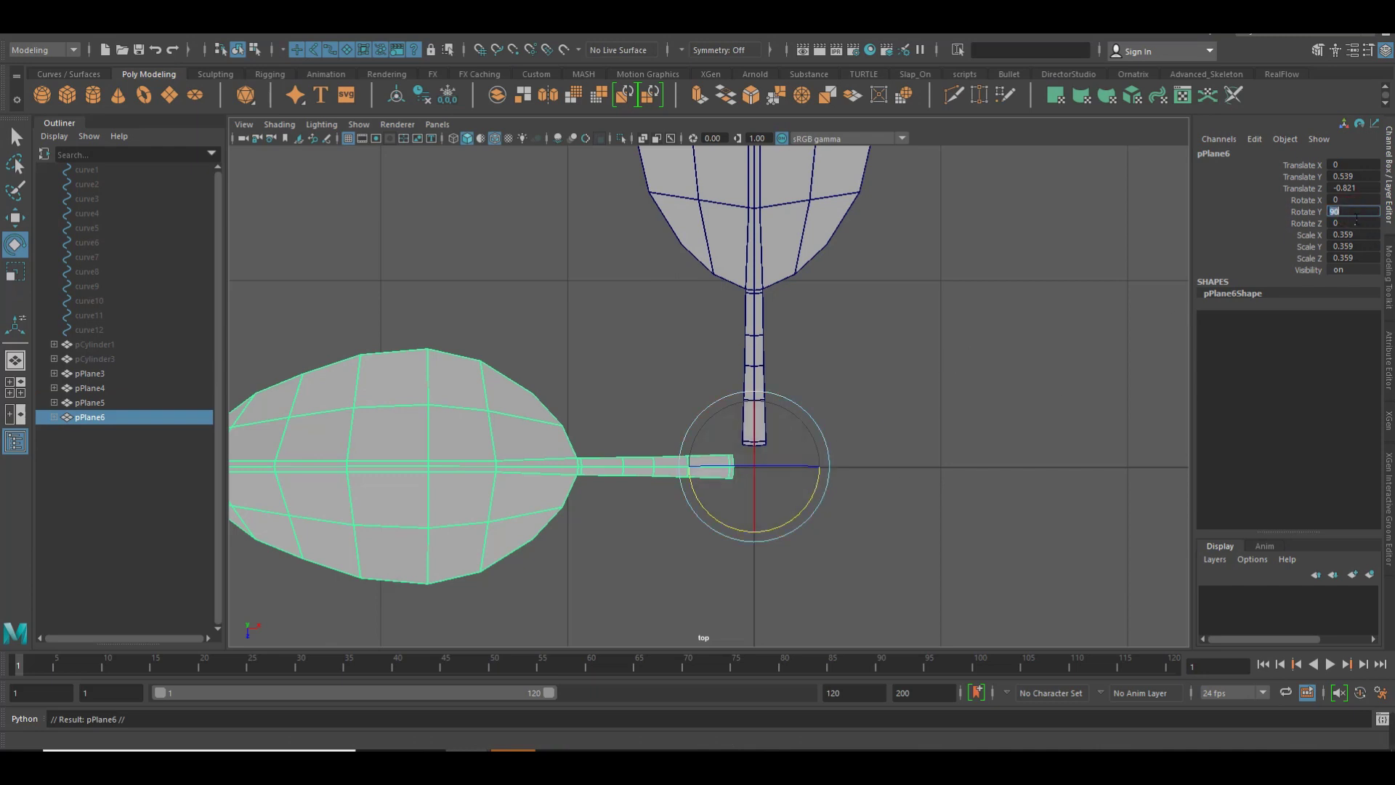
type("-90")
key("Return")
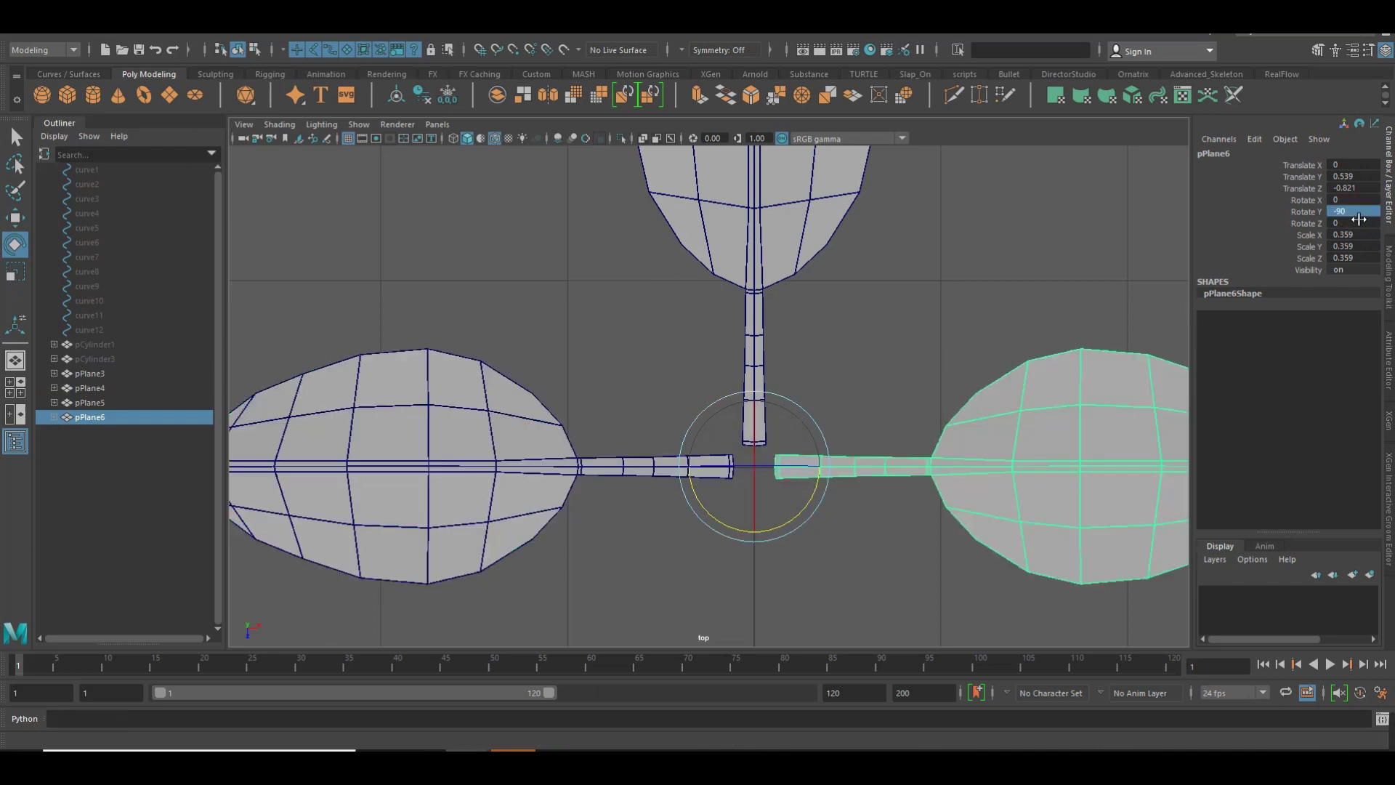
Nudge the top, left and right leaves slightly toward the centre
left_click(762, 363)
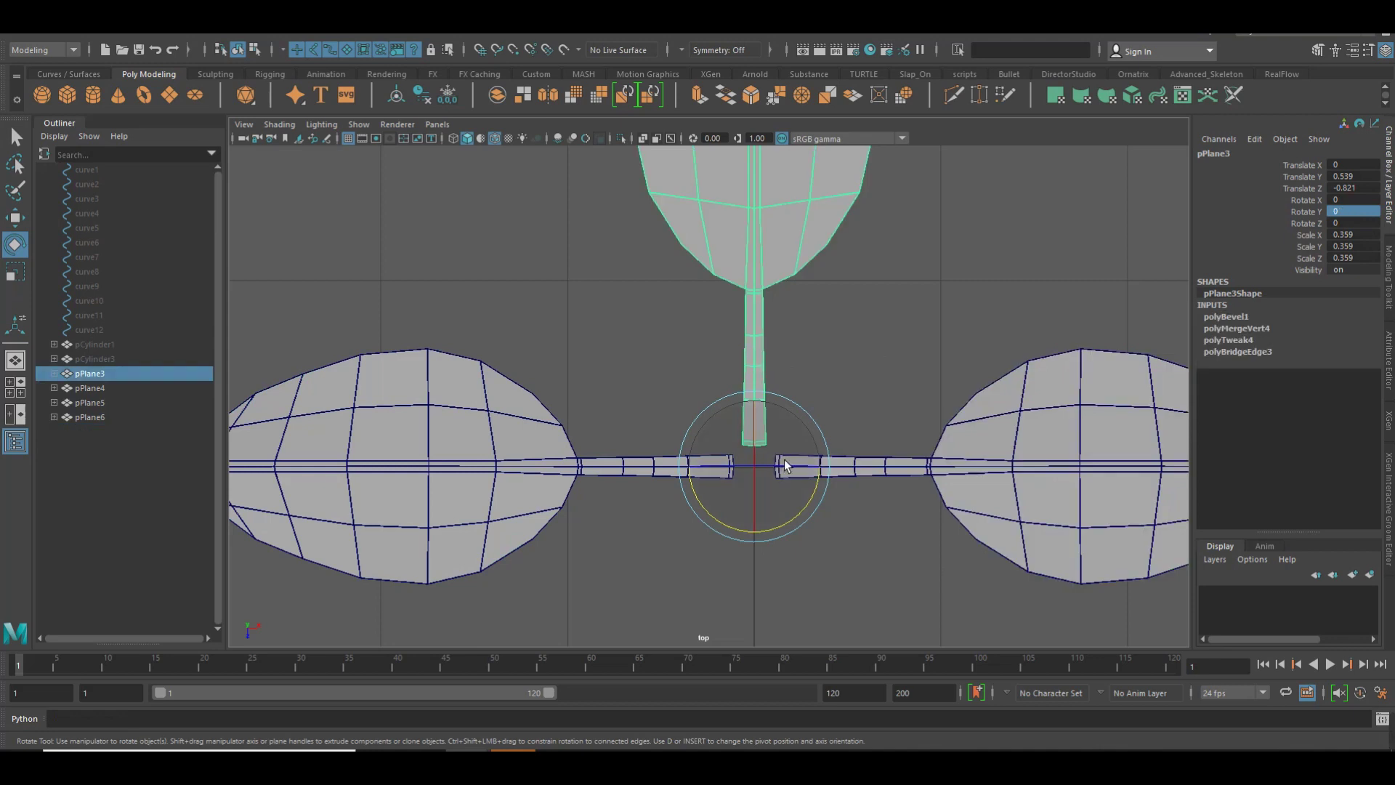
key("w")
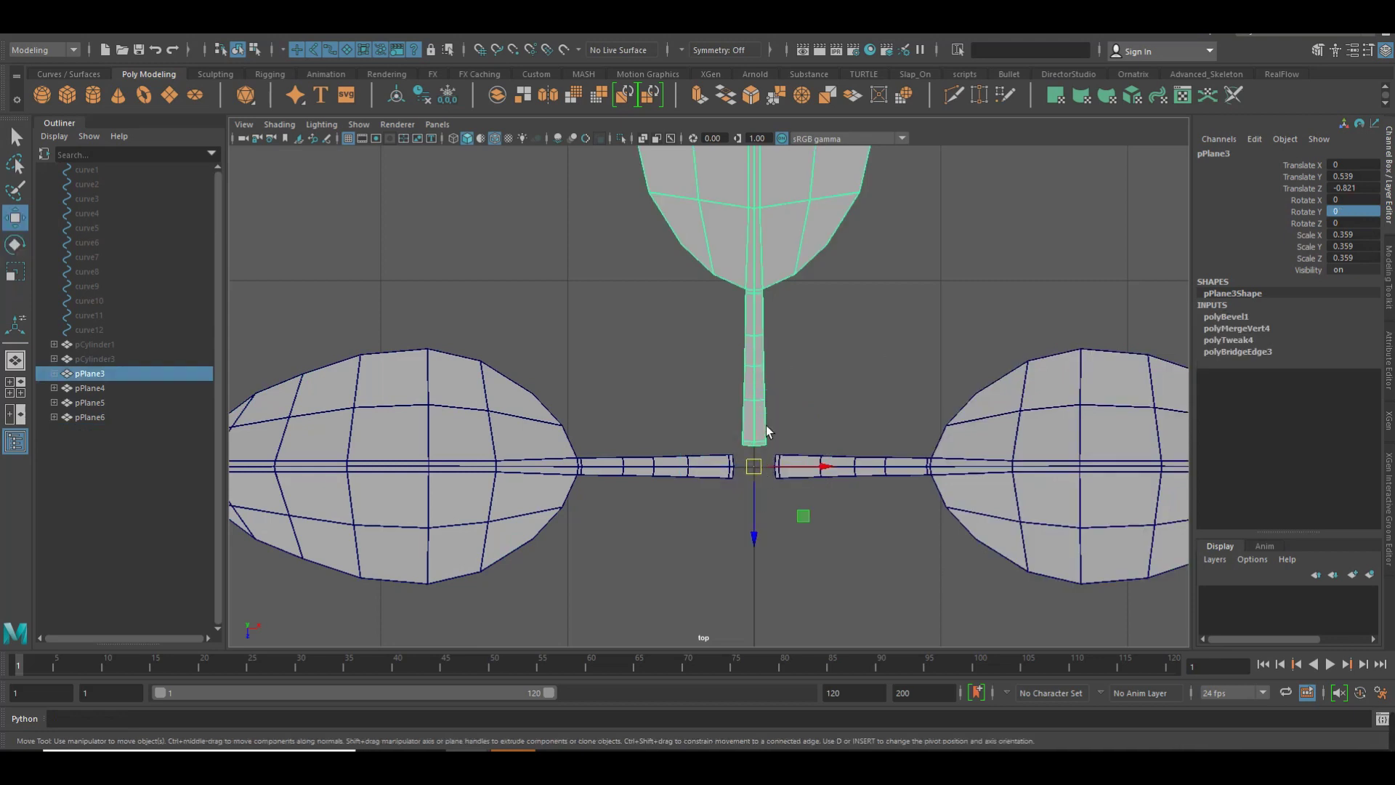
left_click_drag(757, 513, 757, 521)
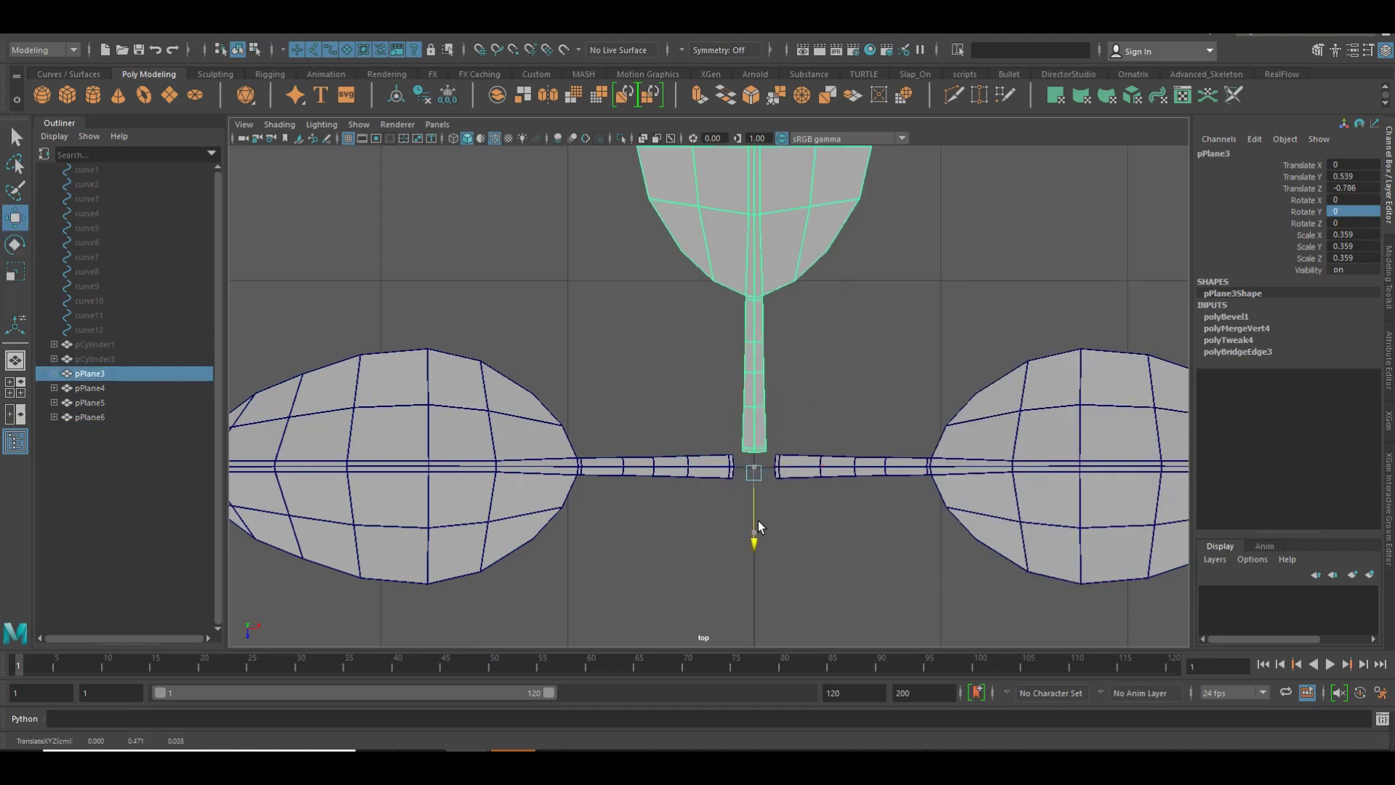
left_click(693, 473)
left_click_drag(799, 470, 810, 471)
left_click(759, 355)
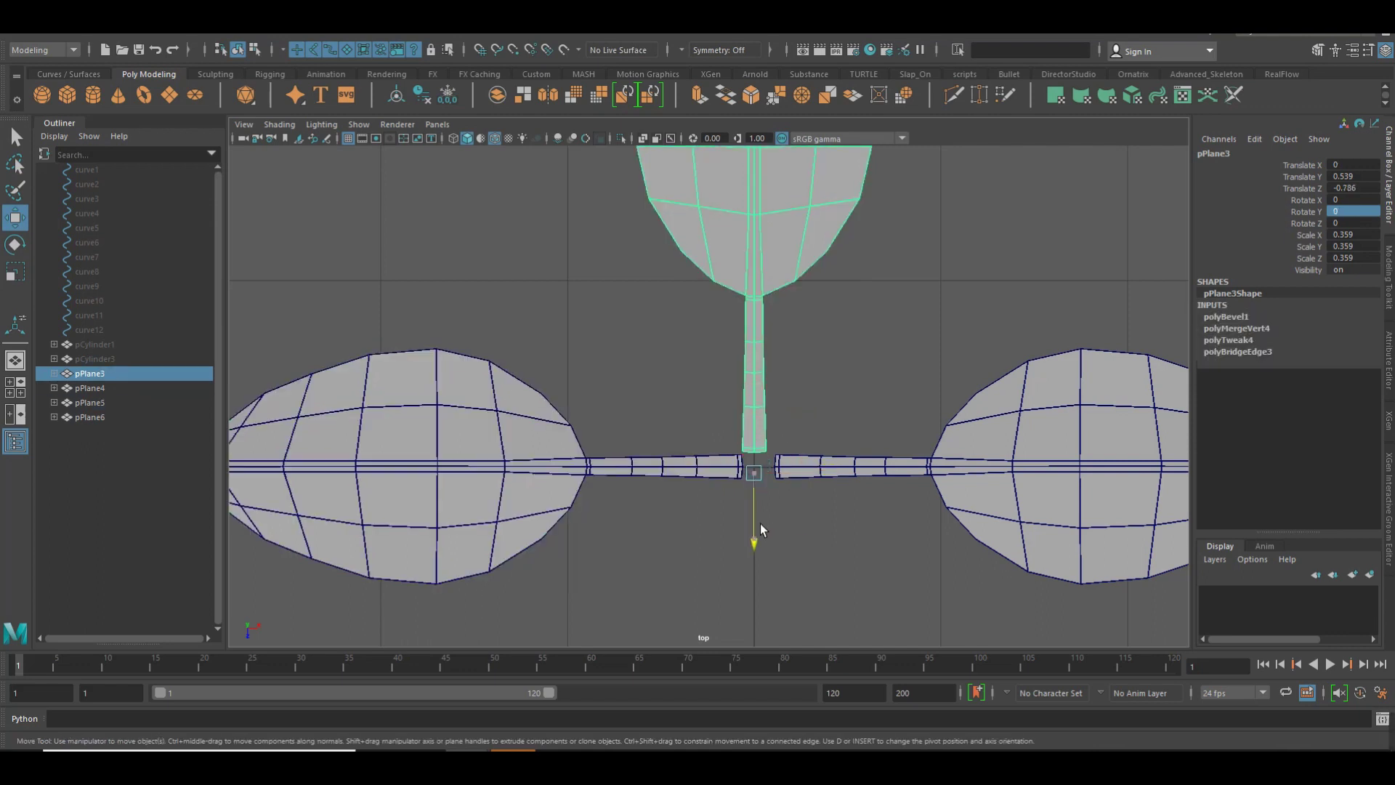
left_click(853, 474)
left_click_drag(739, 473, 718, 468)
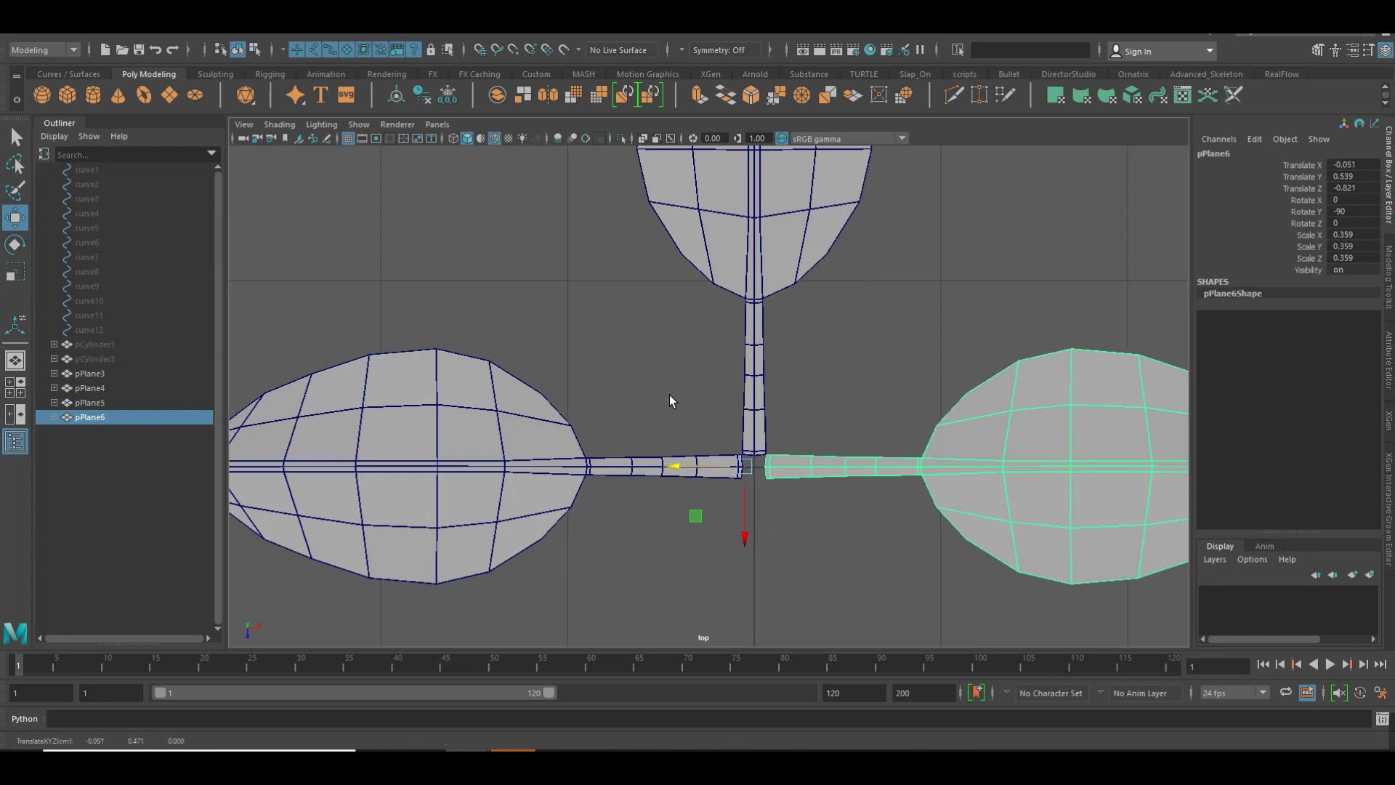
Move the left leaf's pivot to the stem junction
left_click(800, 504)
left_click(676, 465)
scroll(1003, 510, "up", 1)
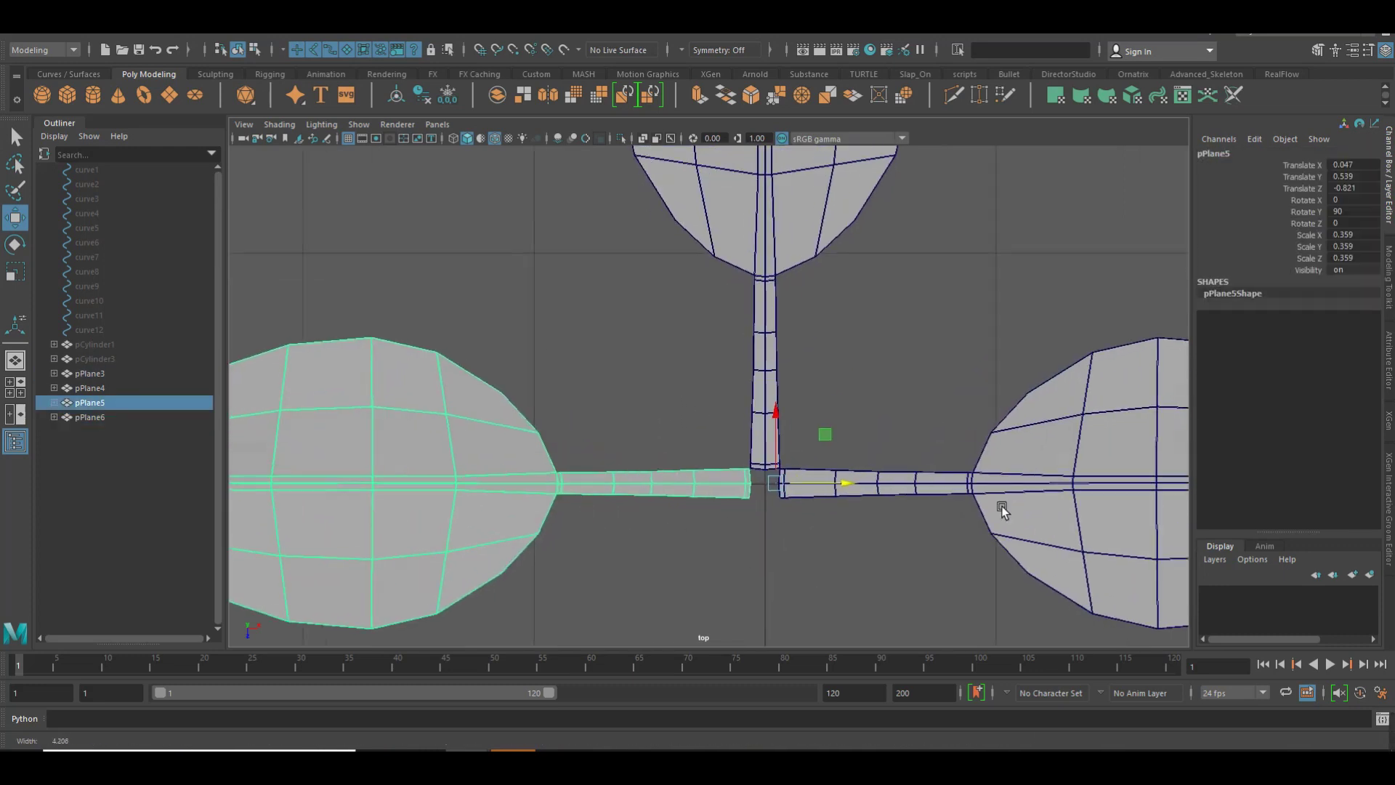
scroll(1002, 511, "up", 3)
scroll(996, 513, "up", 2)
key("d")
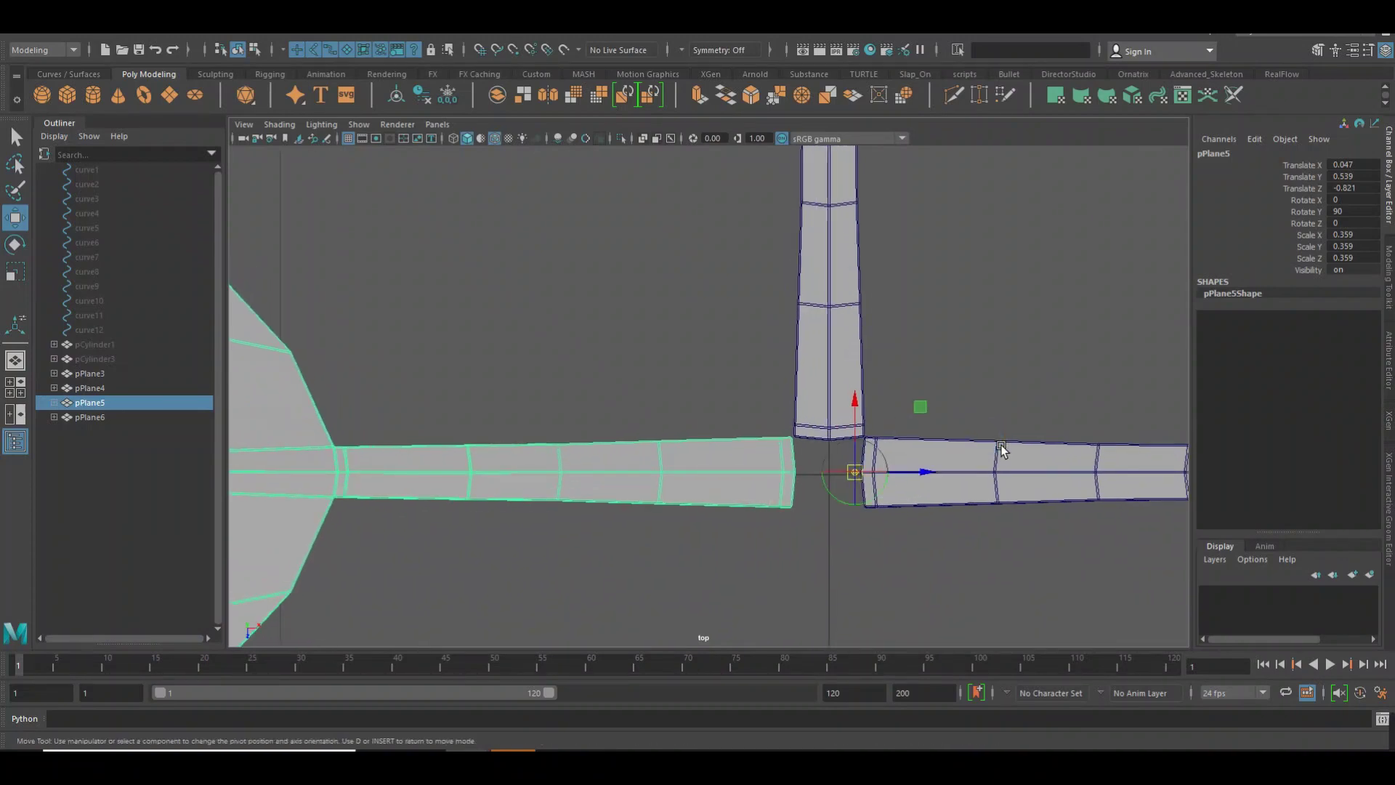
left_click_drag(930, 479, 919, 483)
Place the right leaf's pivot at the junction, undoing a stray pivot move
left_click(851, 368)
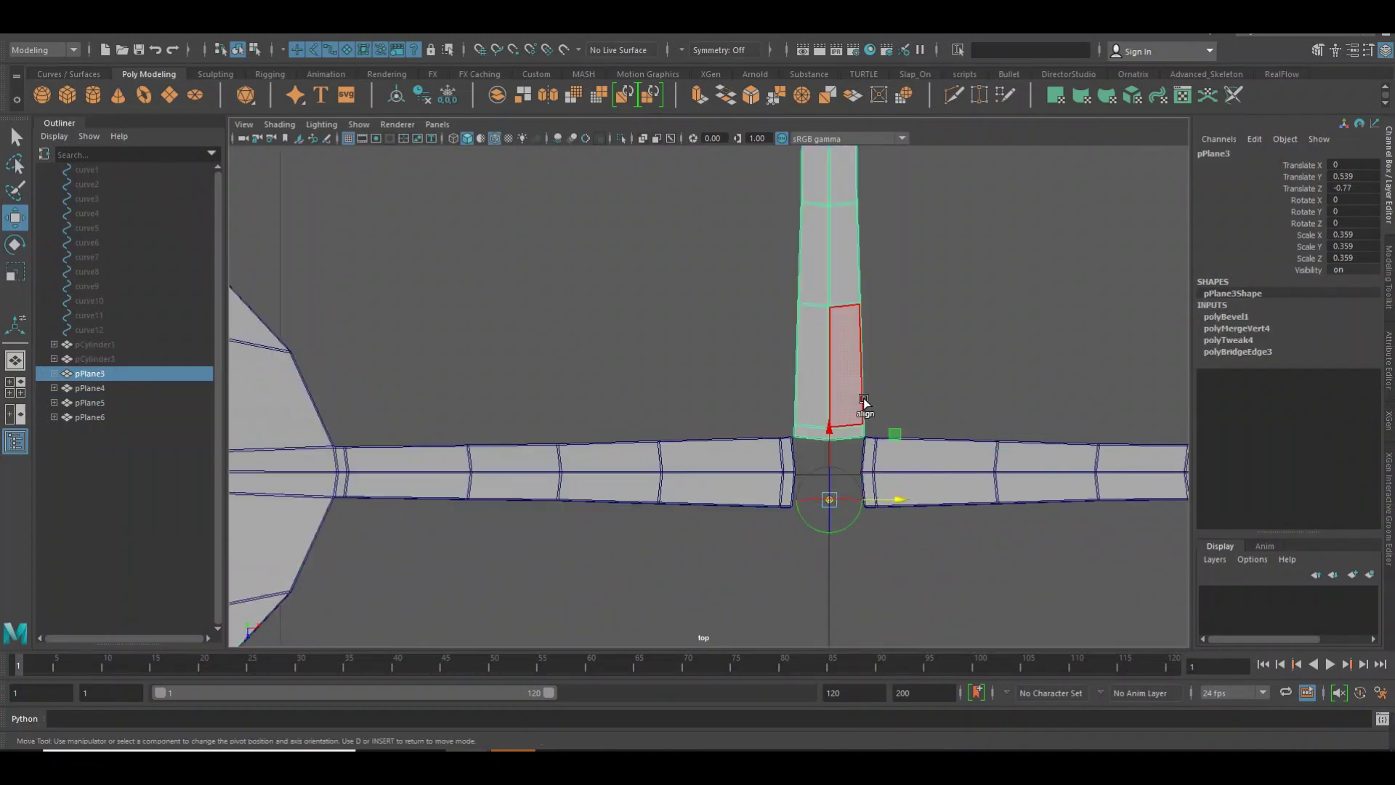
left_click(941, 467)
left_click_drag(906, 473, 893, 476)
left_click(999, 485)
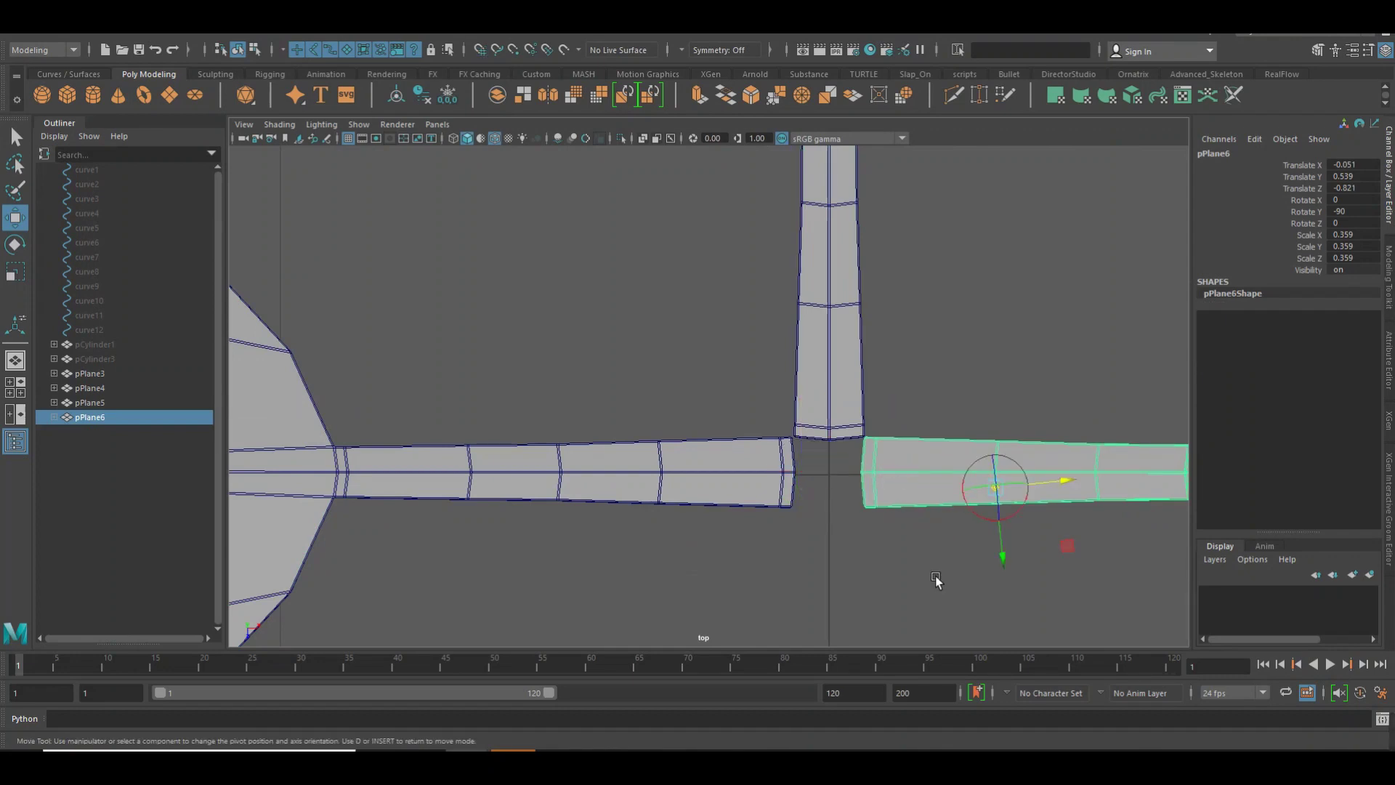
key("ctrl+z")
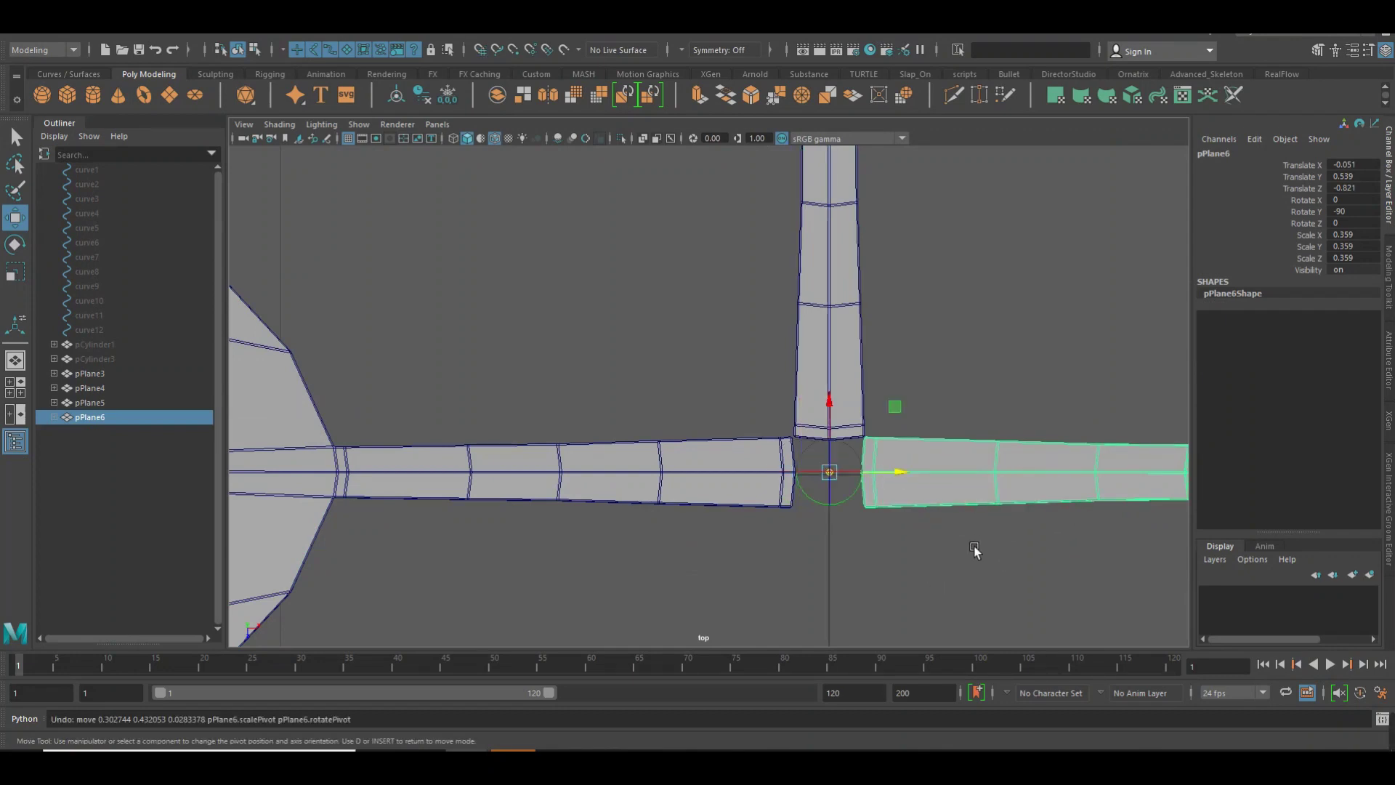
left_click(959, 560)
right_click_drag(959, 561, 705, 518, "alt")
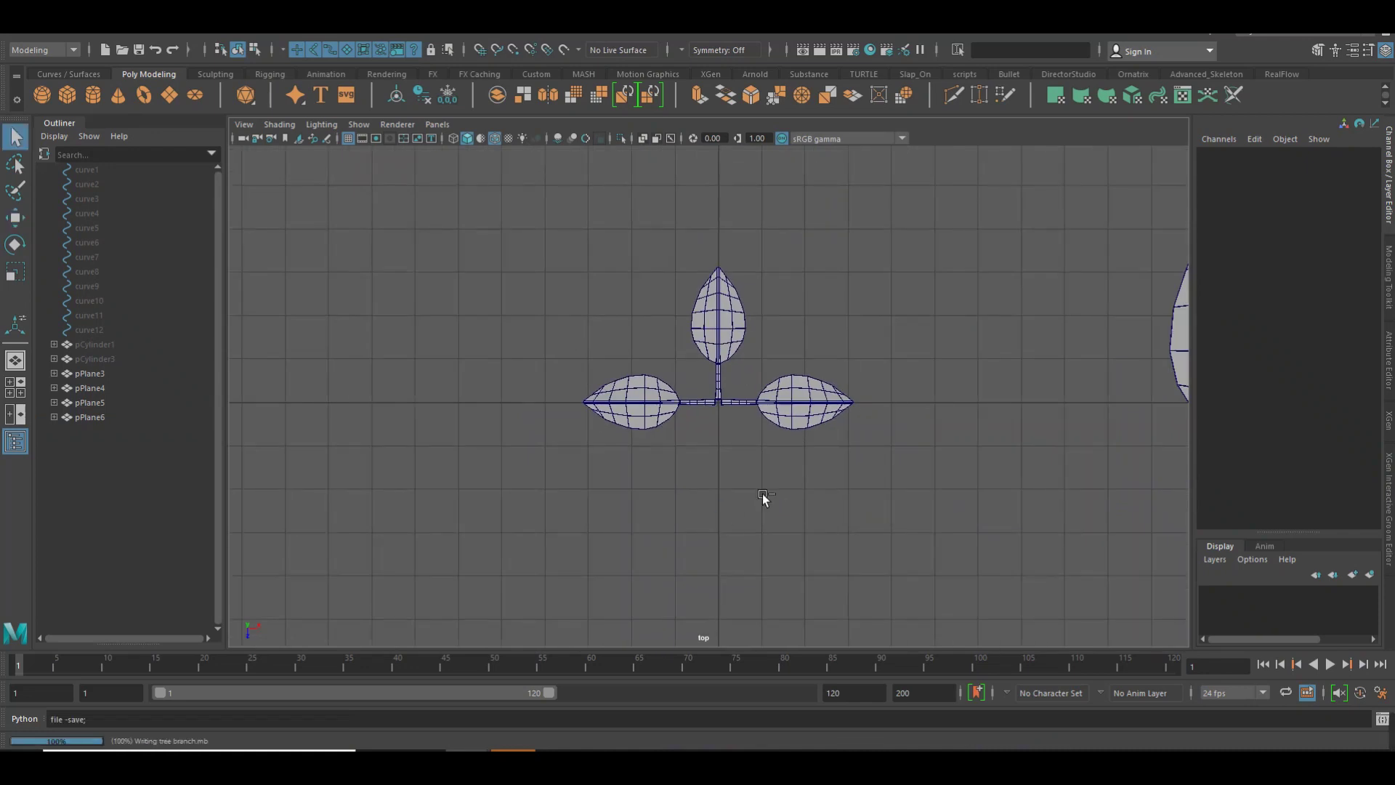
Duplicate the right leaf and rotate the copy to point straight down
right_click_drag(751, 473, 778, 441, "alt")
left_click(773, 420)
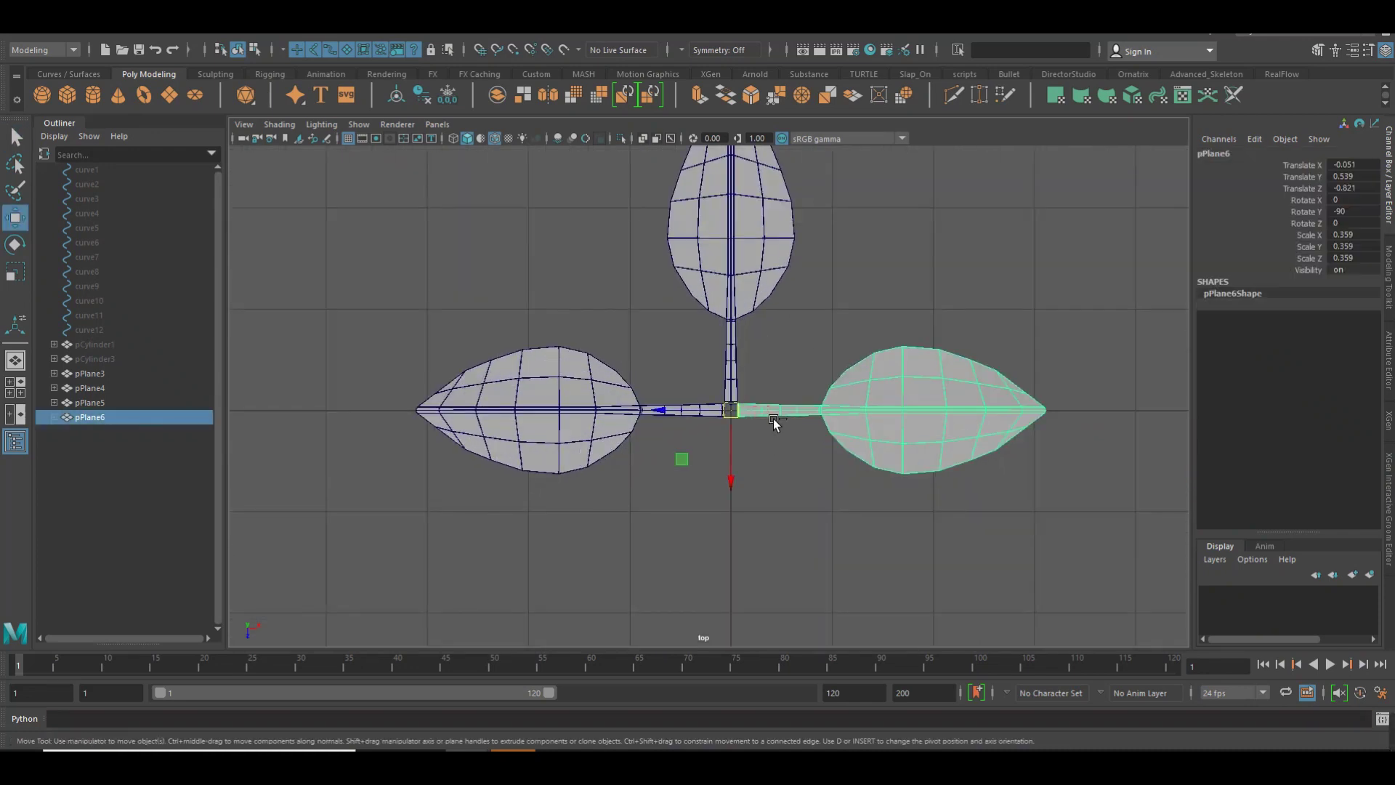
key("ctrl+d")
key("e")
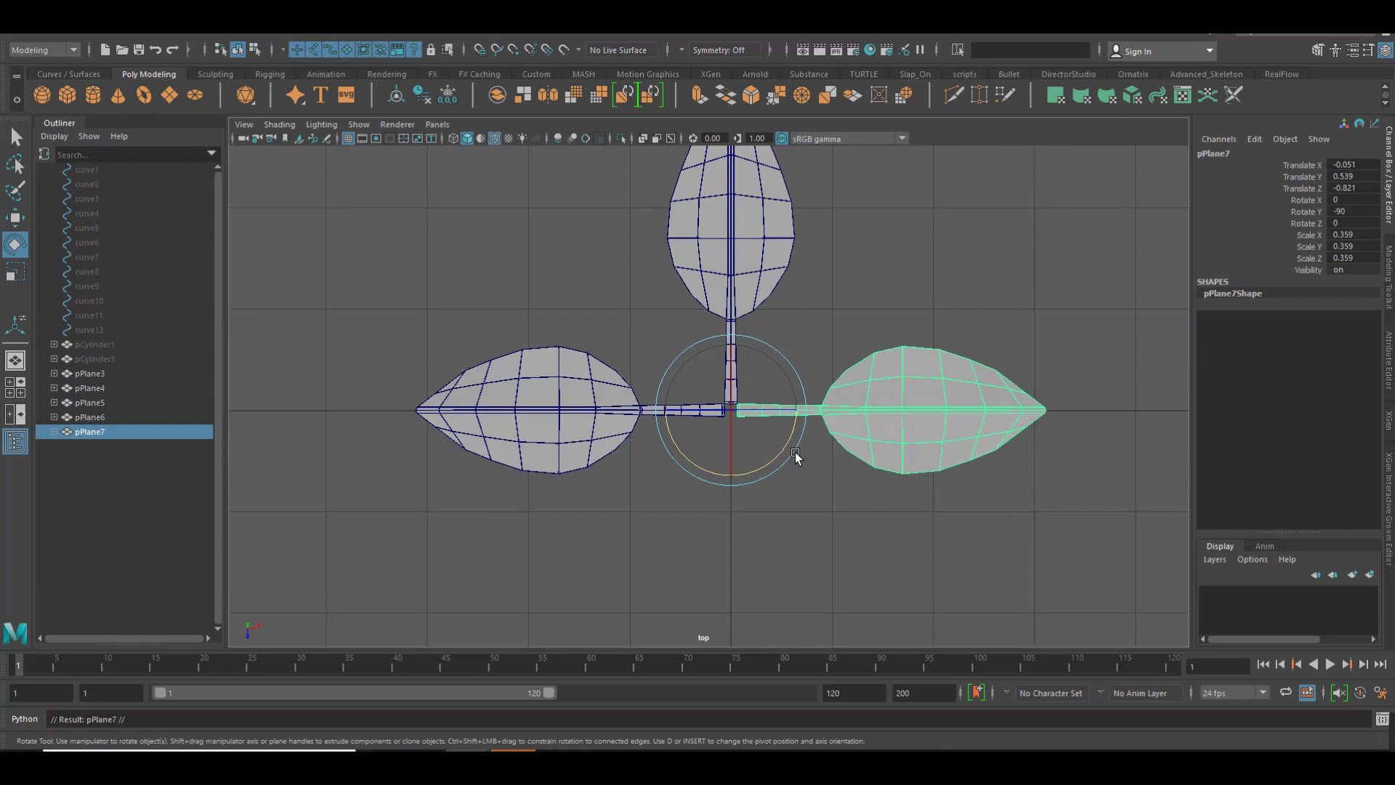
left_click_drag(795, 451, 770, 523)
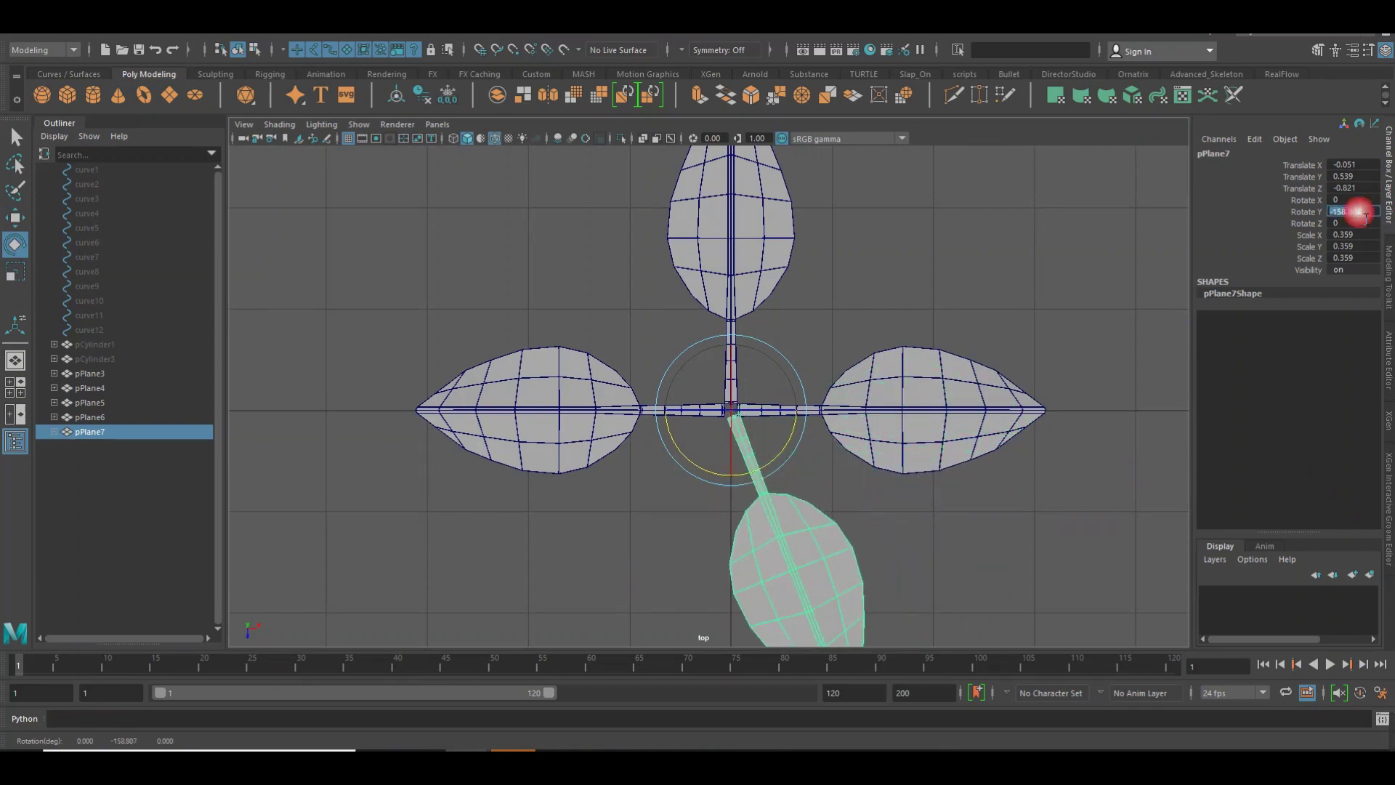
type("-180")
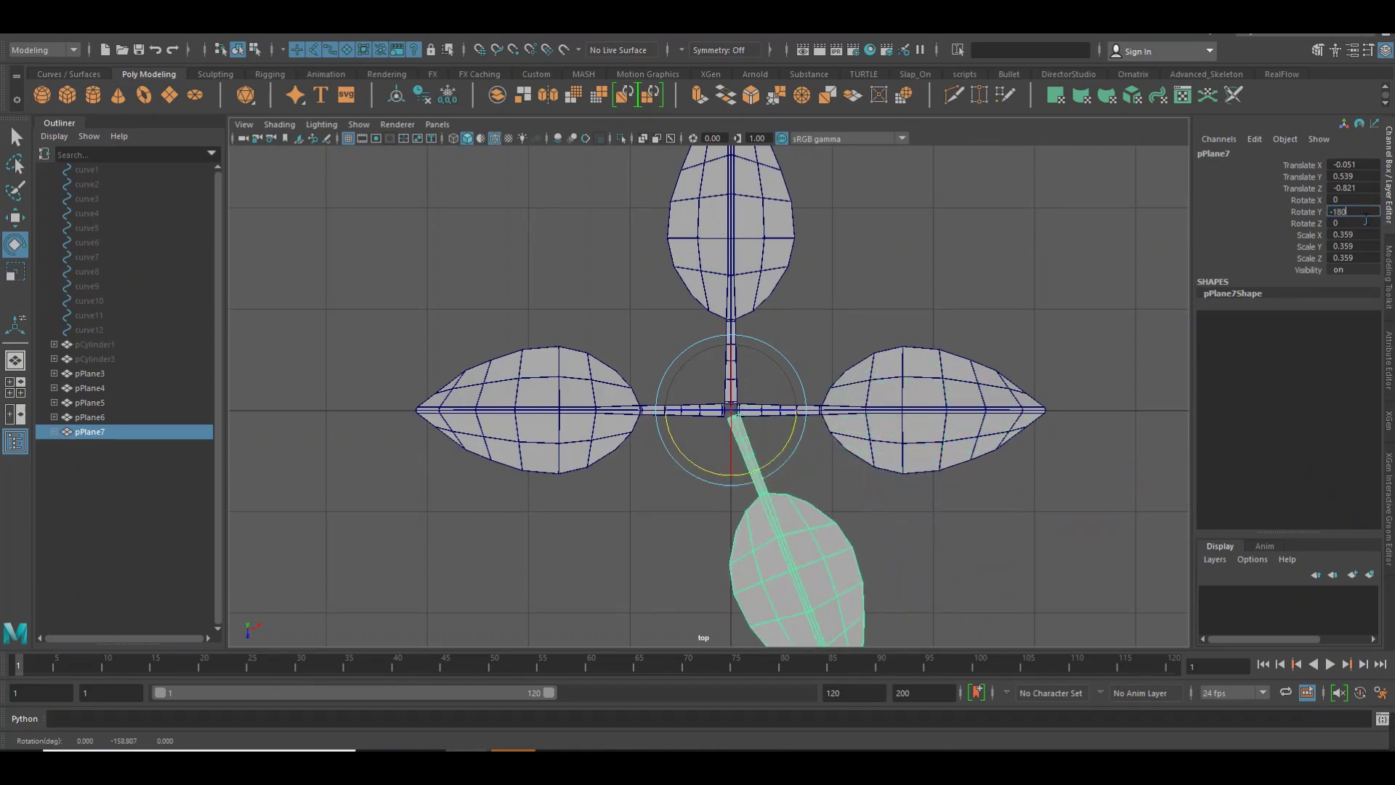
key("Return")
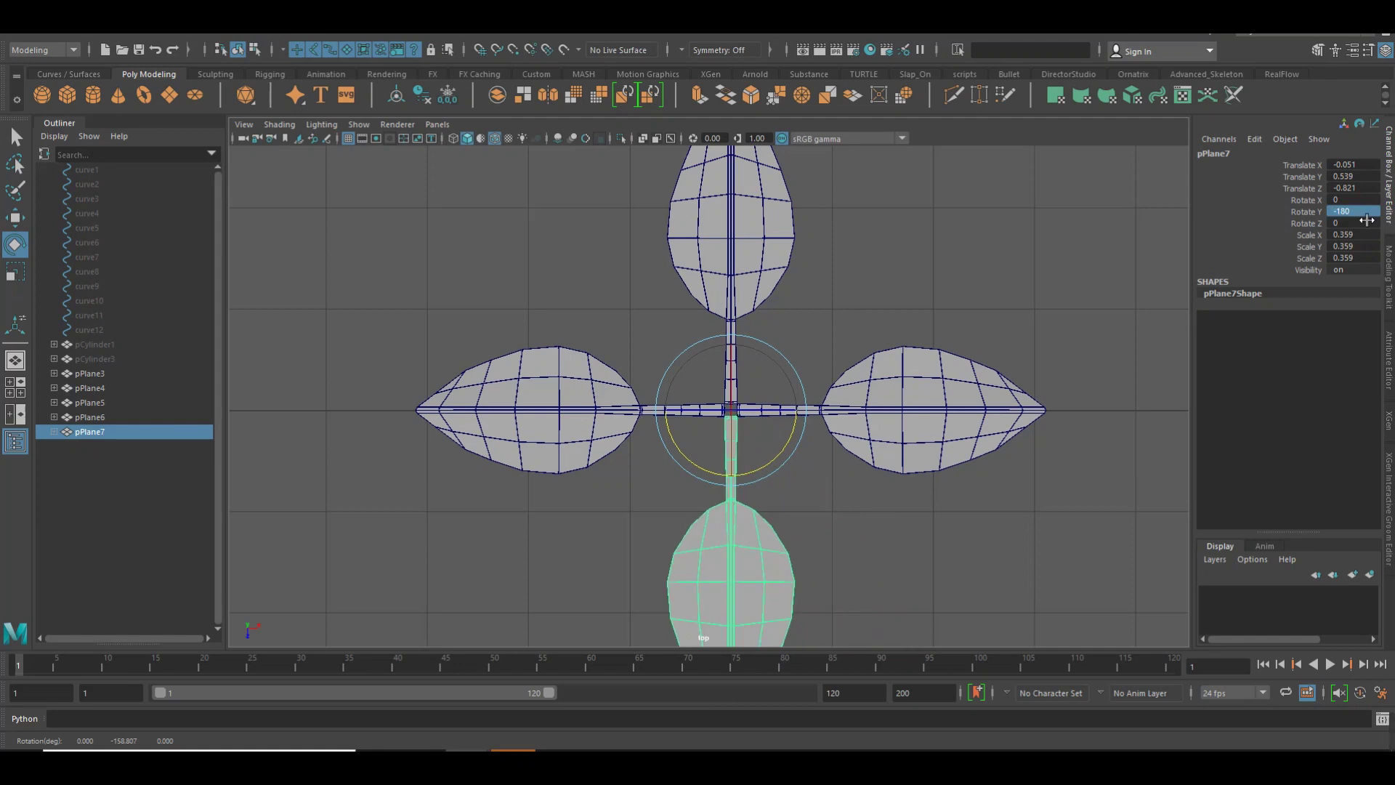
key("w")
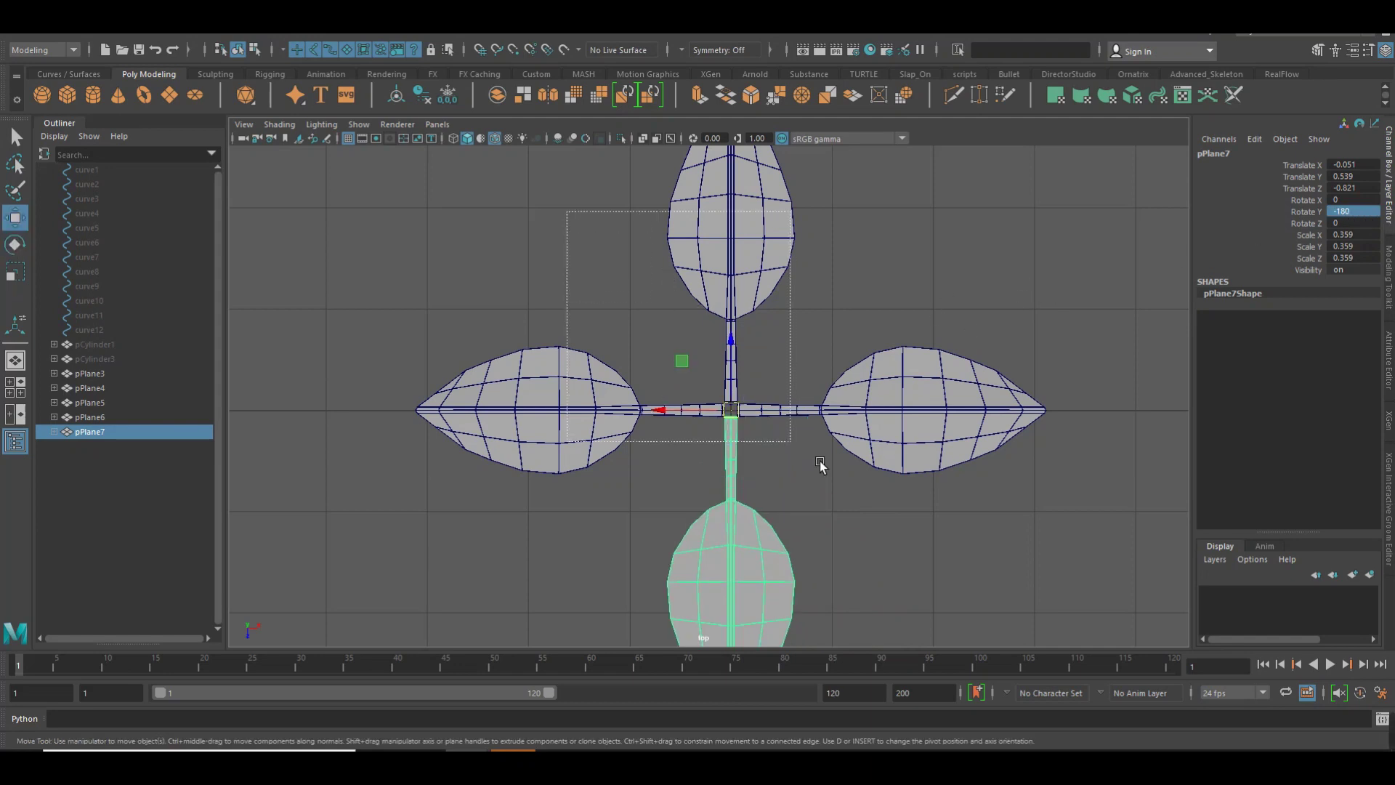
Duplicate all four leaves and rotate the copies about 45° to sit between the originals
left_click_drag(820, 461, 916, 487)
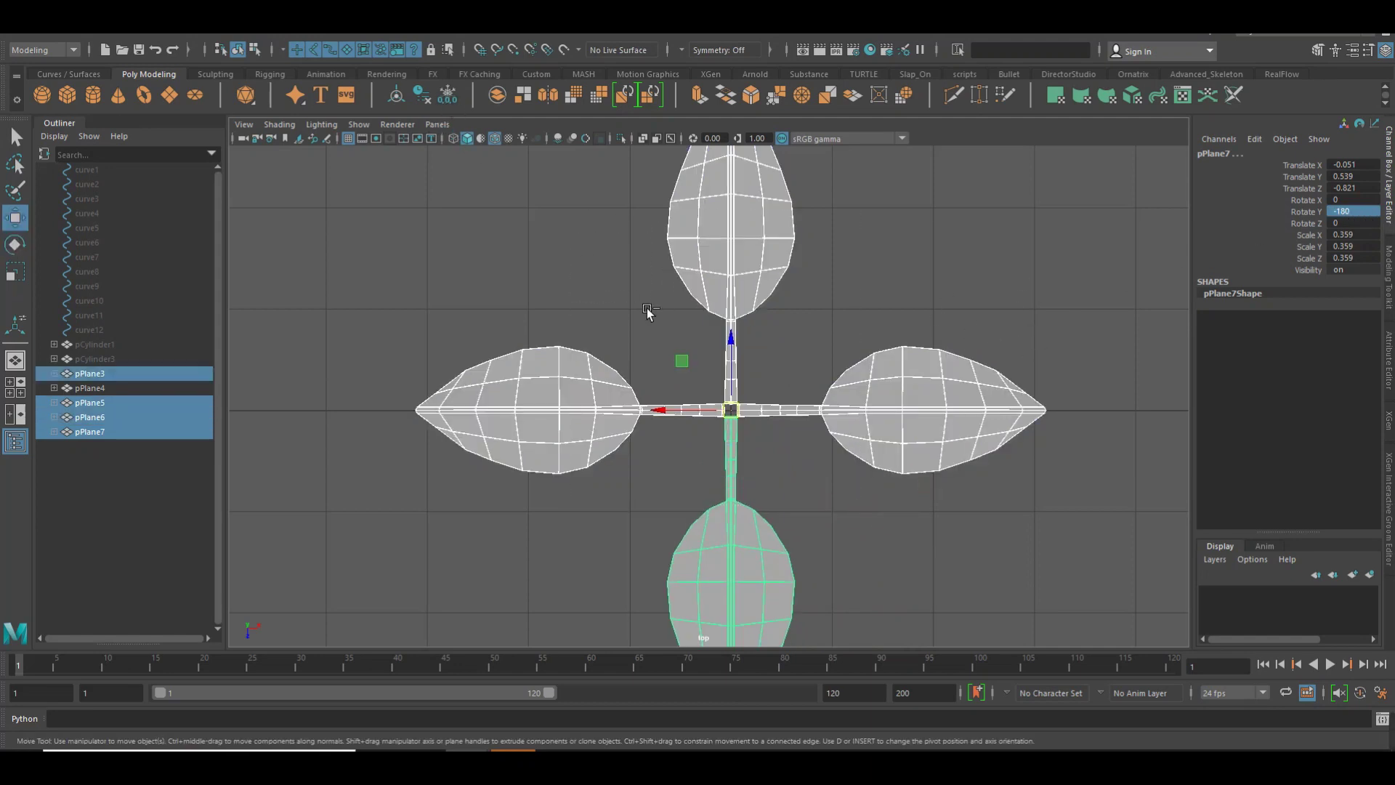
key("ctrl+d")
key("e")
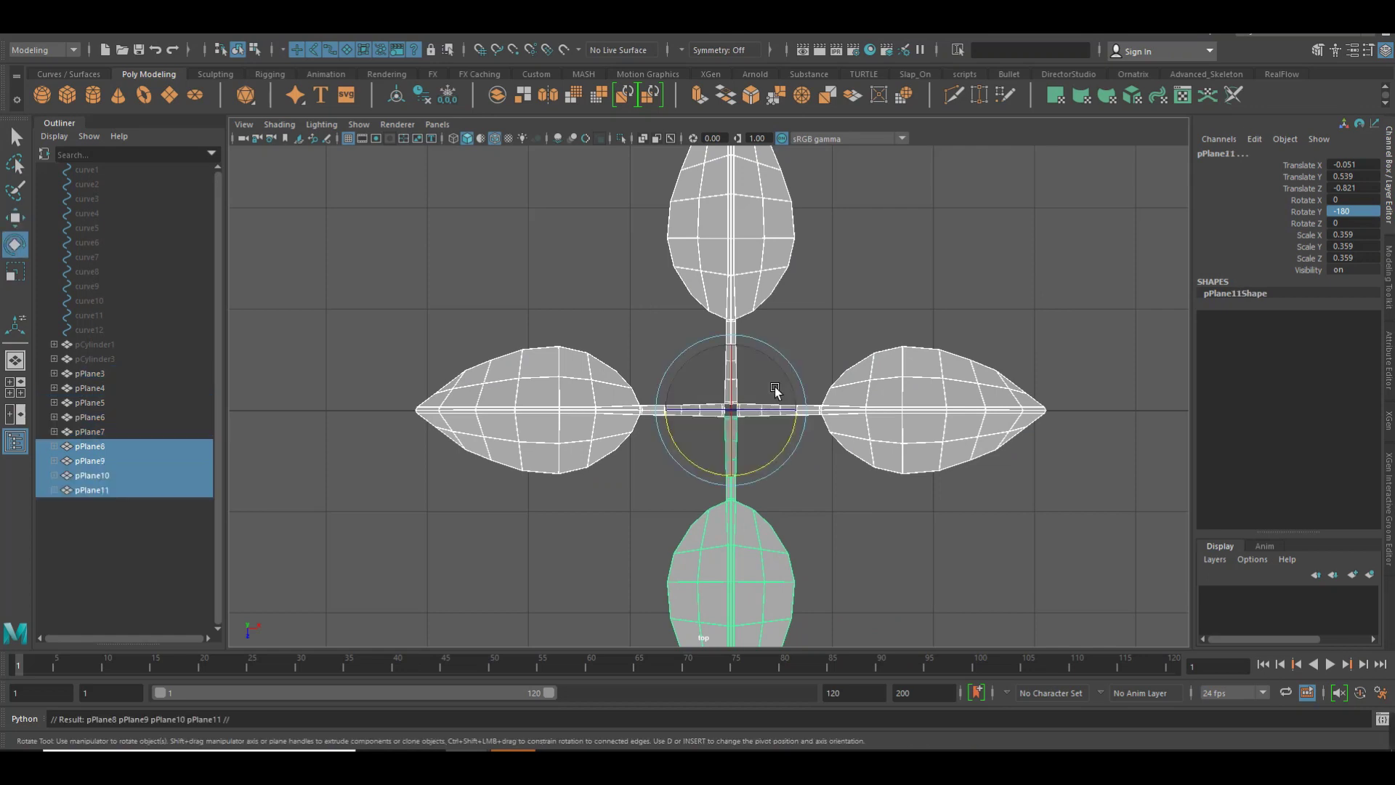
left_click_drag(799, 452, 823, 396)
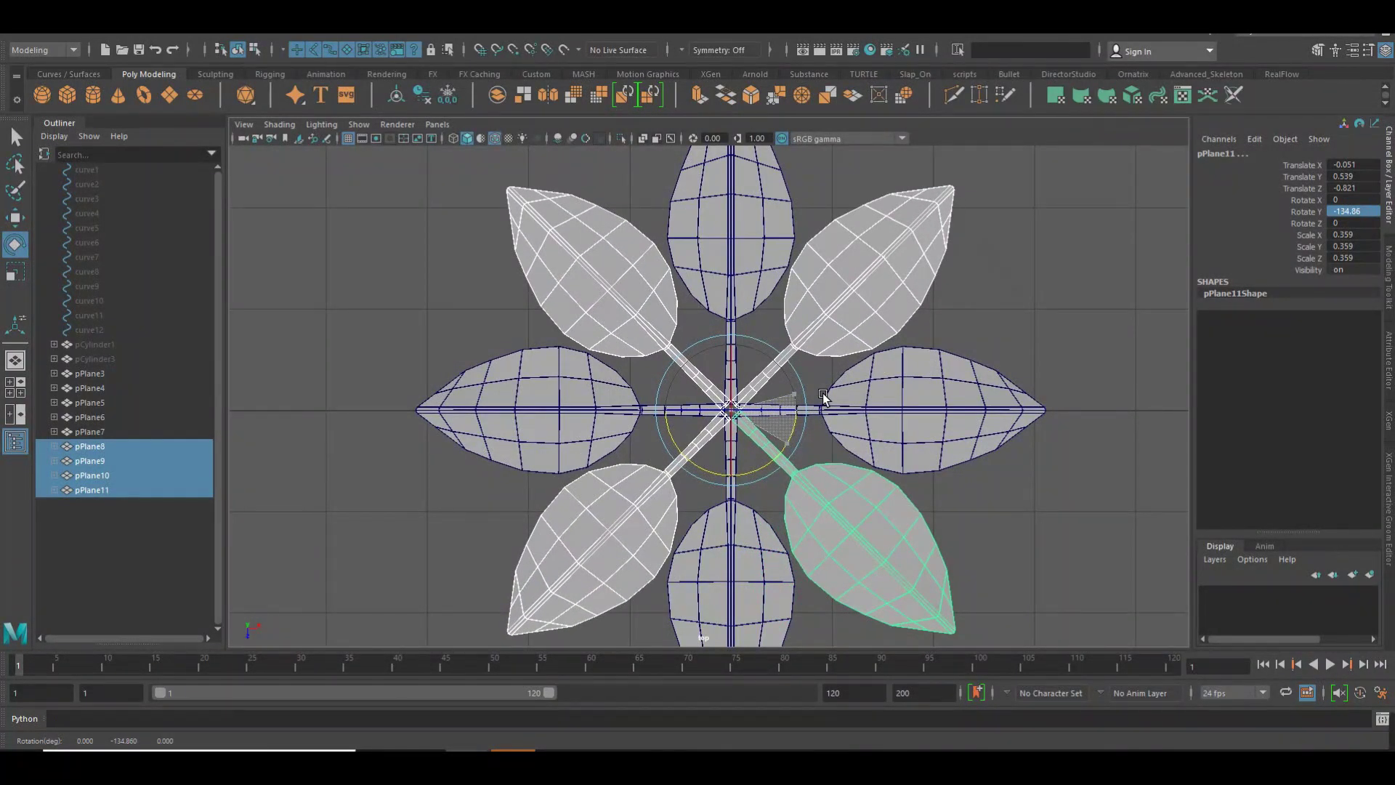
scroll(1006, 436, "down", 3)
left_click(996, 383)
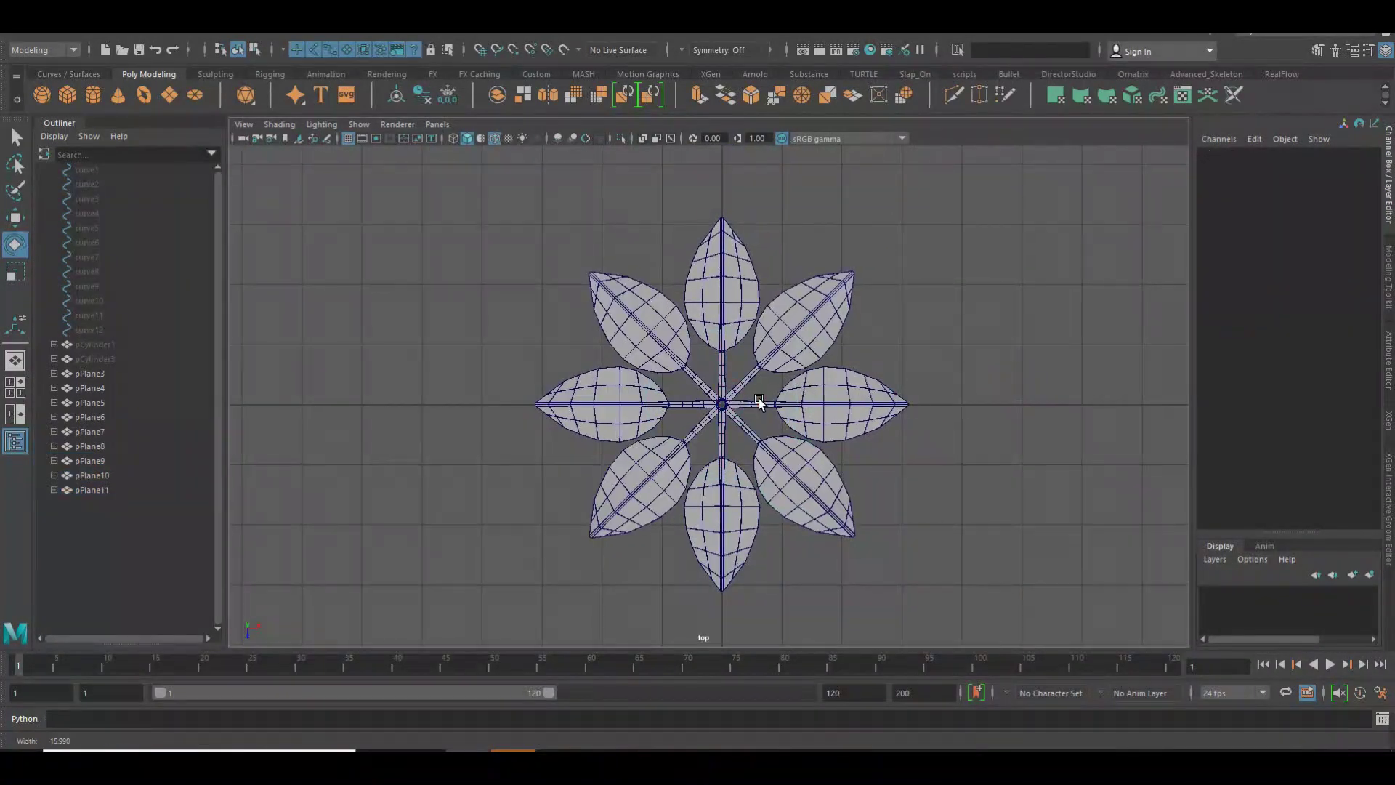
scroll(799, 400, "up", 4)
key("space")
mouse_move(781, 389)
left_mouse_down()
mouse_move(816, 367)
mouse_move(973, 427)
left_mouse_up()
scroll(792, 372, "down", 3)
Zoom and orbit the perspective view around the eight-leaf flower
scroll(888, 468, "up", 5)
scroll(888, 468, "up", 3)
scroll(909, 444, "up", 2)
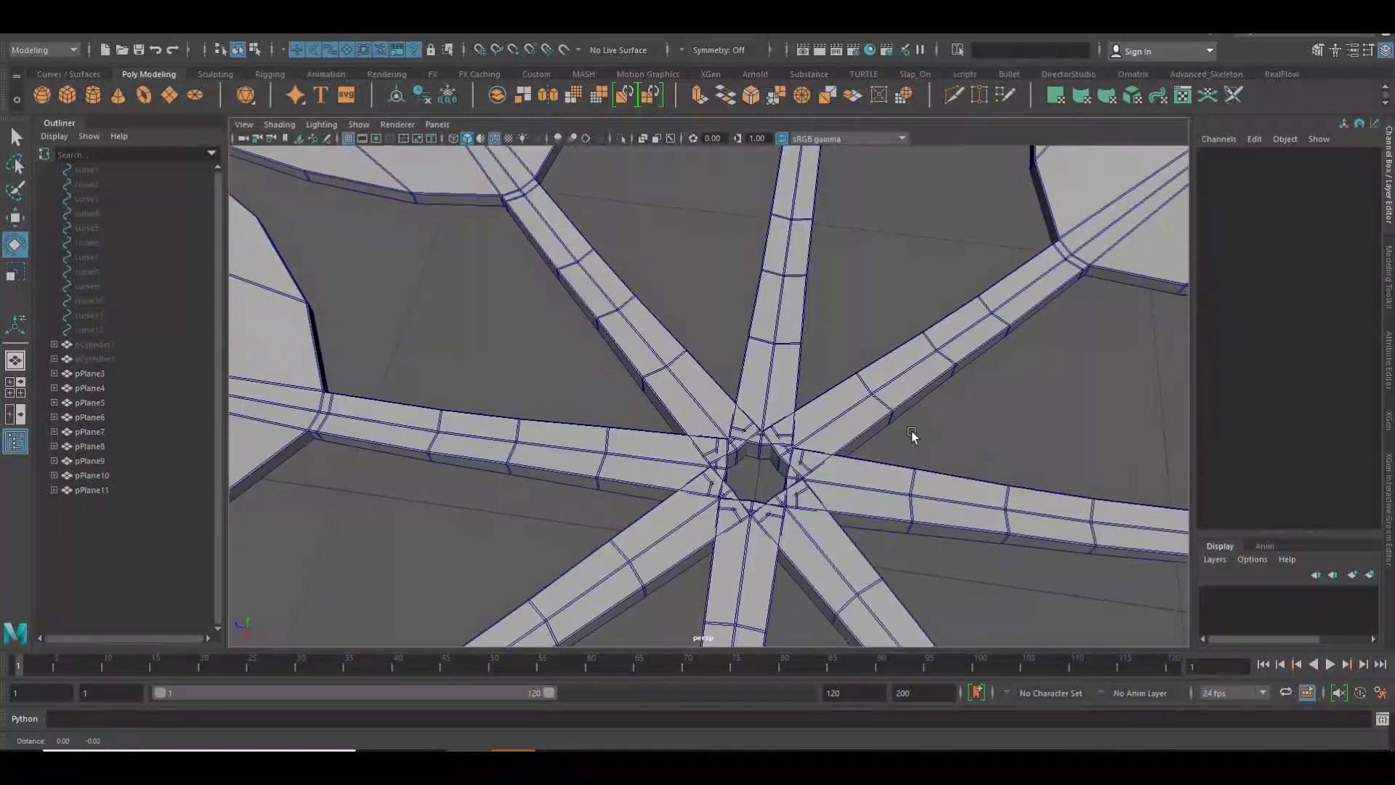
scroll(904, 465, "up", 3)
scroll(791, 485, "up", 2)
scroll(790, 486, "down", 5)
scroll(632, 399, "up", 2)
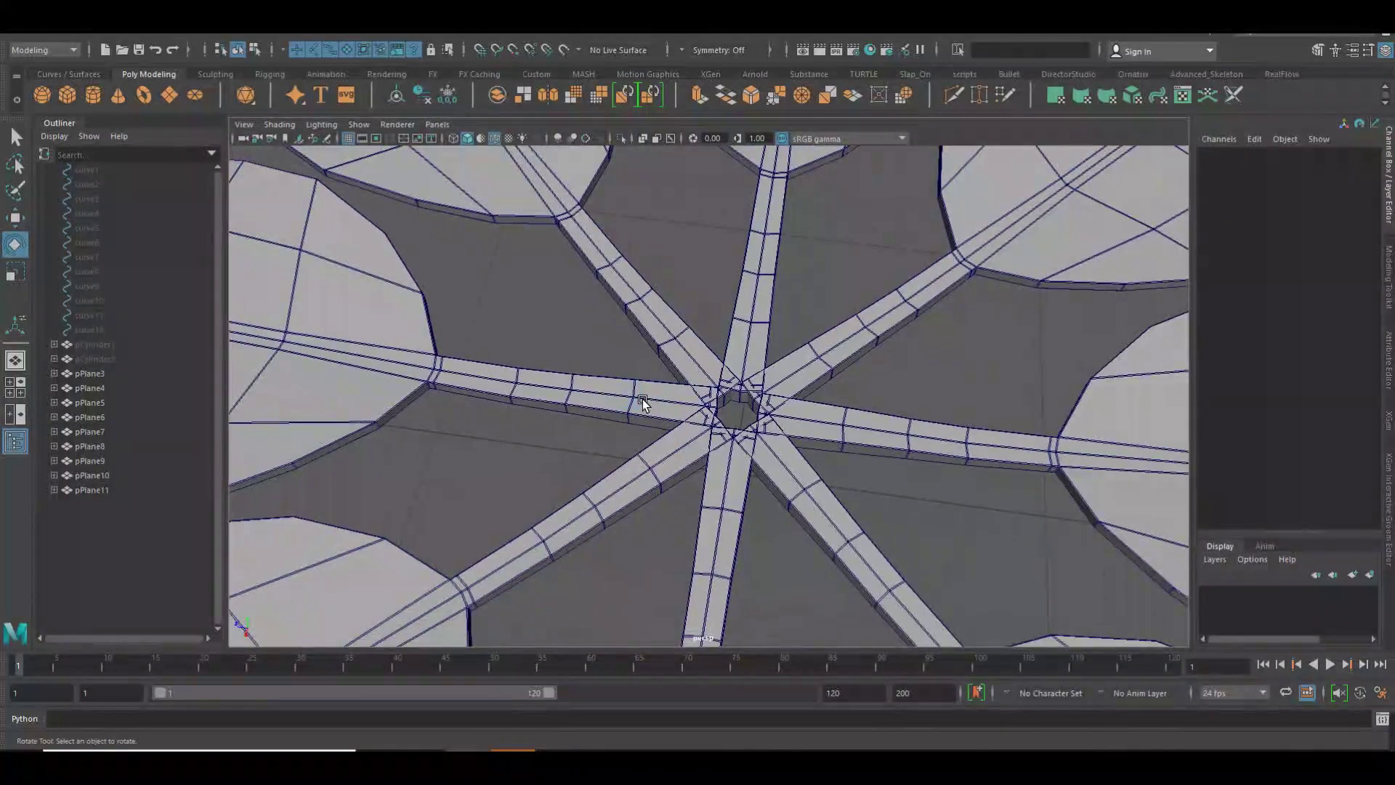
right_click(630, 370)
scroll(631, 375, "down", 4)
scroll(683, 387, "down", 2)
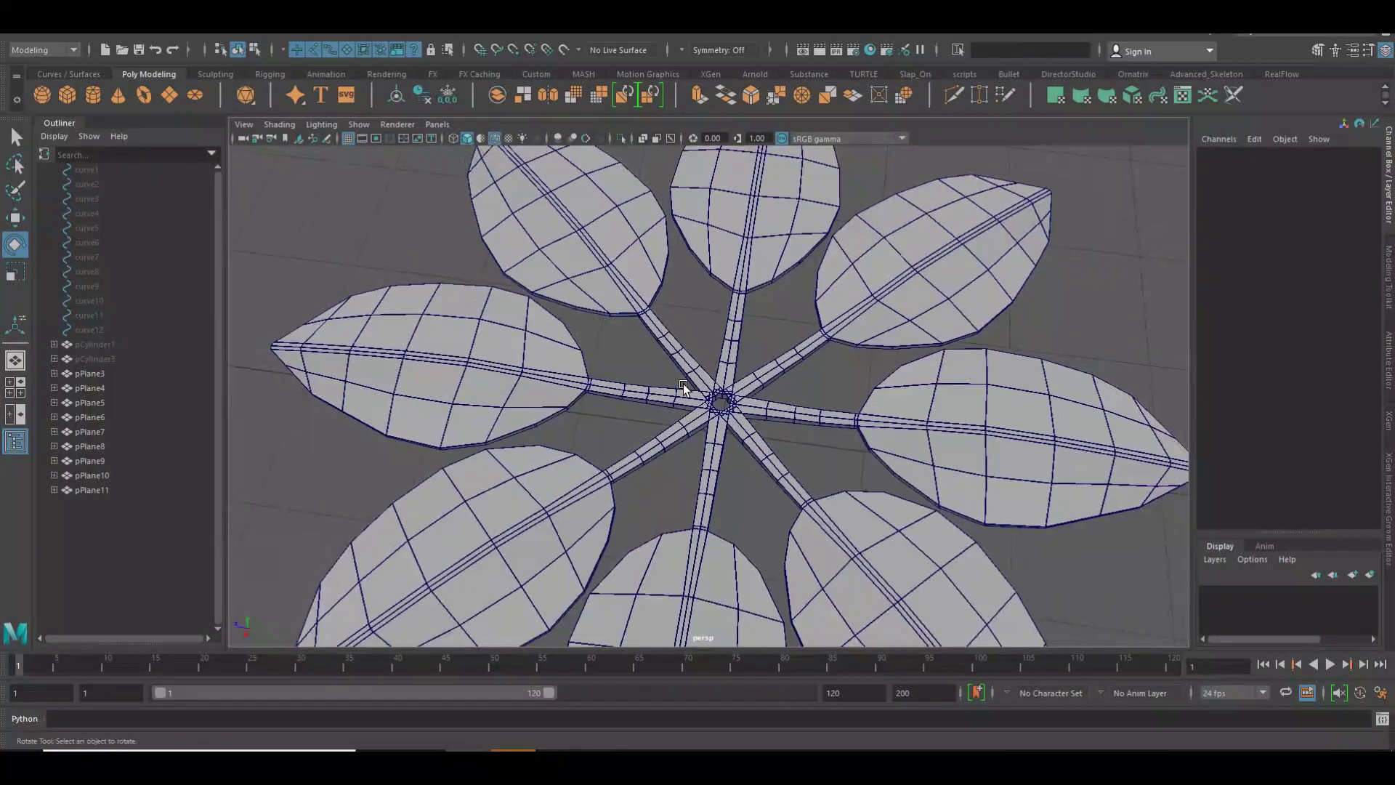
scroll(670, 379, "down", 3)
scroll(639, 392, "down", 2)
mouse_move(607, 405)
left_mouse_down("alt")
mouse_move(578, 430)
mouse_move(622, 428)
left_mouse_up("alt")
scroll(622, 427, "up", 4)
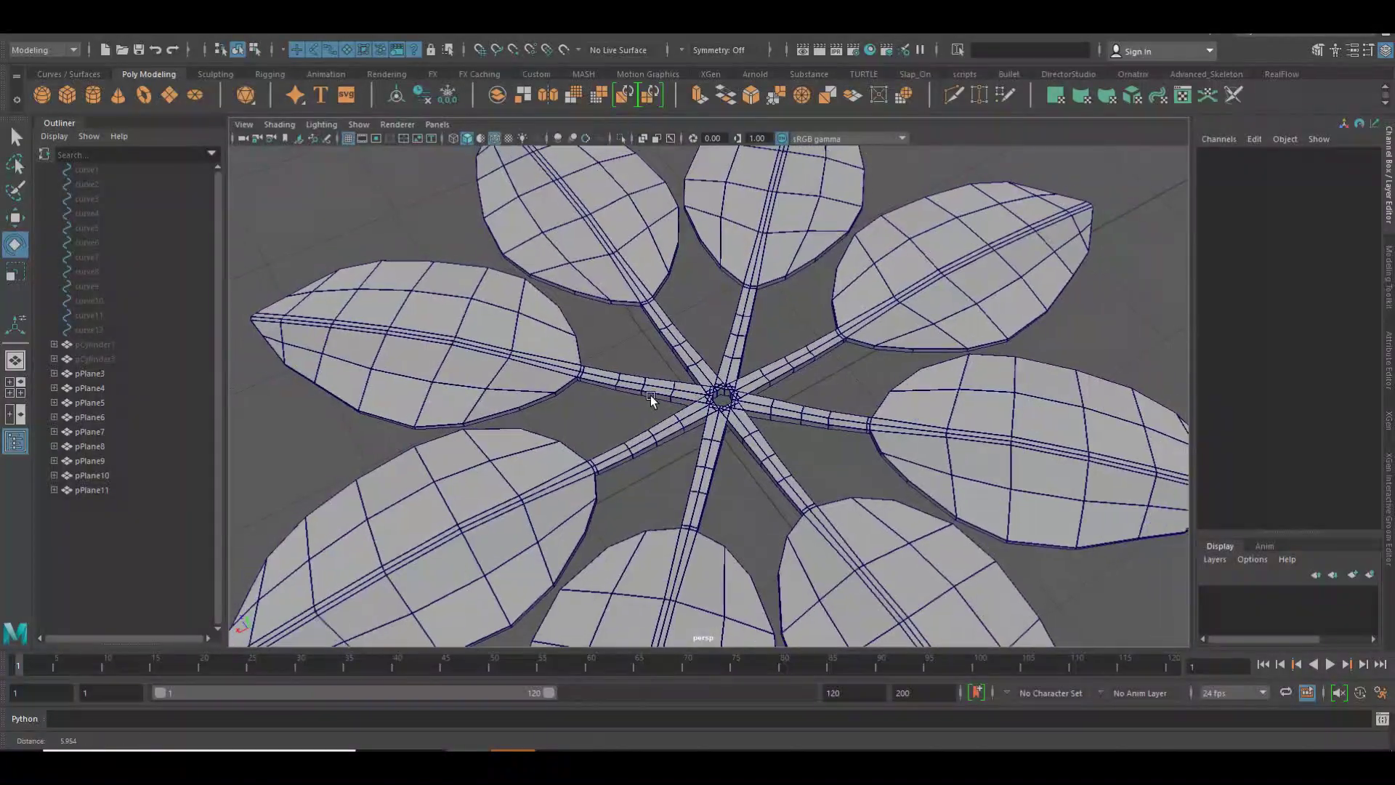
scroll(651, 395, "down", 5)
mouse_move(736, 403)
left_mouse_down("alt")
mouse_move(514, 405)
mouse_move(592, 436)
left_mouse_up("alt")
scroll(722, 398, "up", 3)
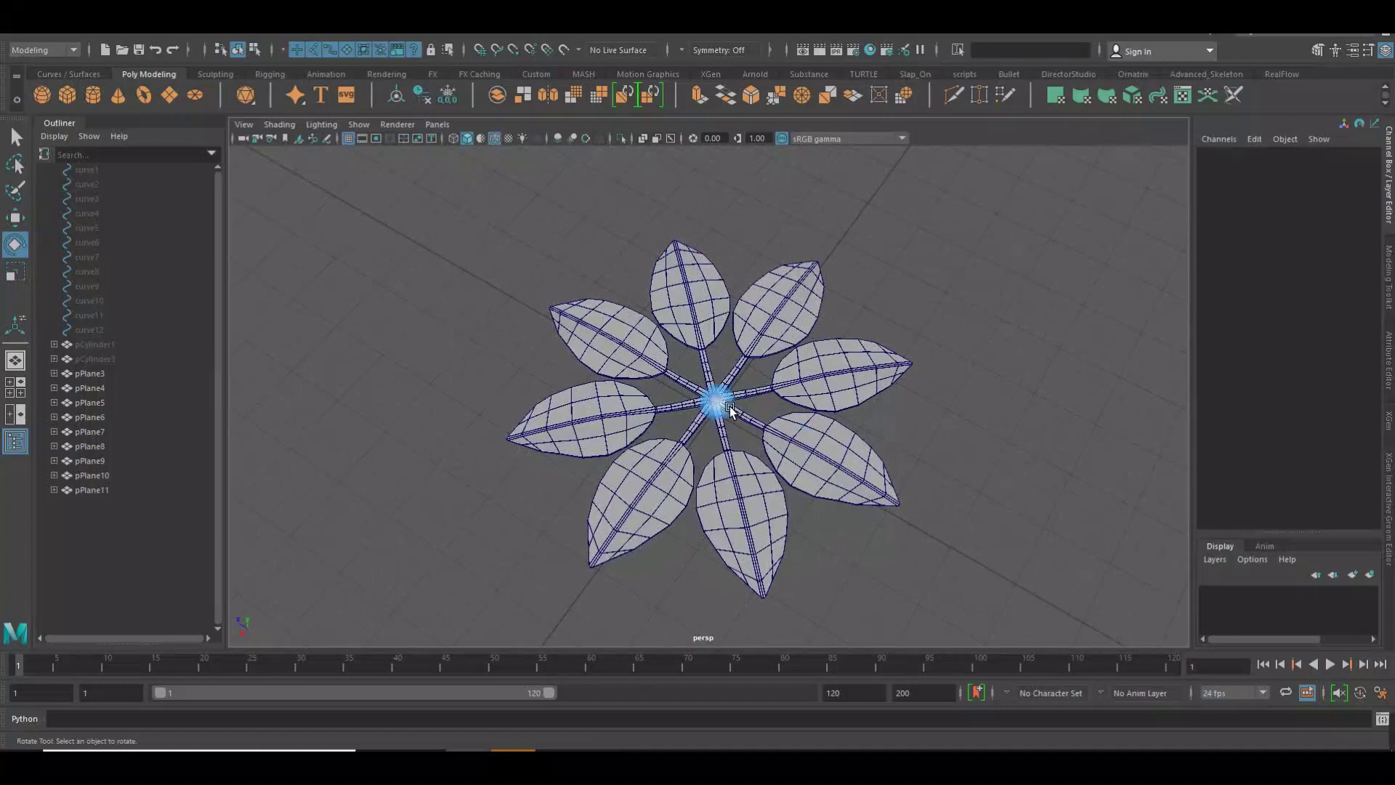
Marquee-select all eight leaves and combine them into one mesh, pPlane12
right_click(718, 408)
left_click(711, 371)
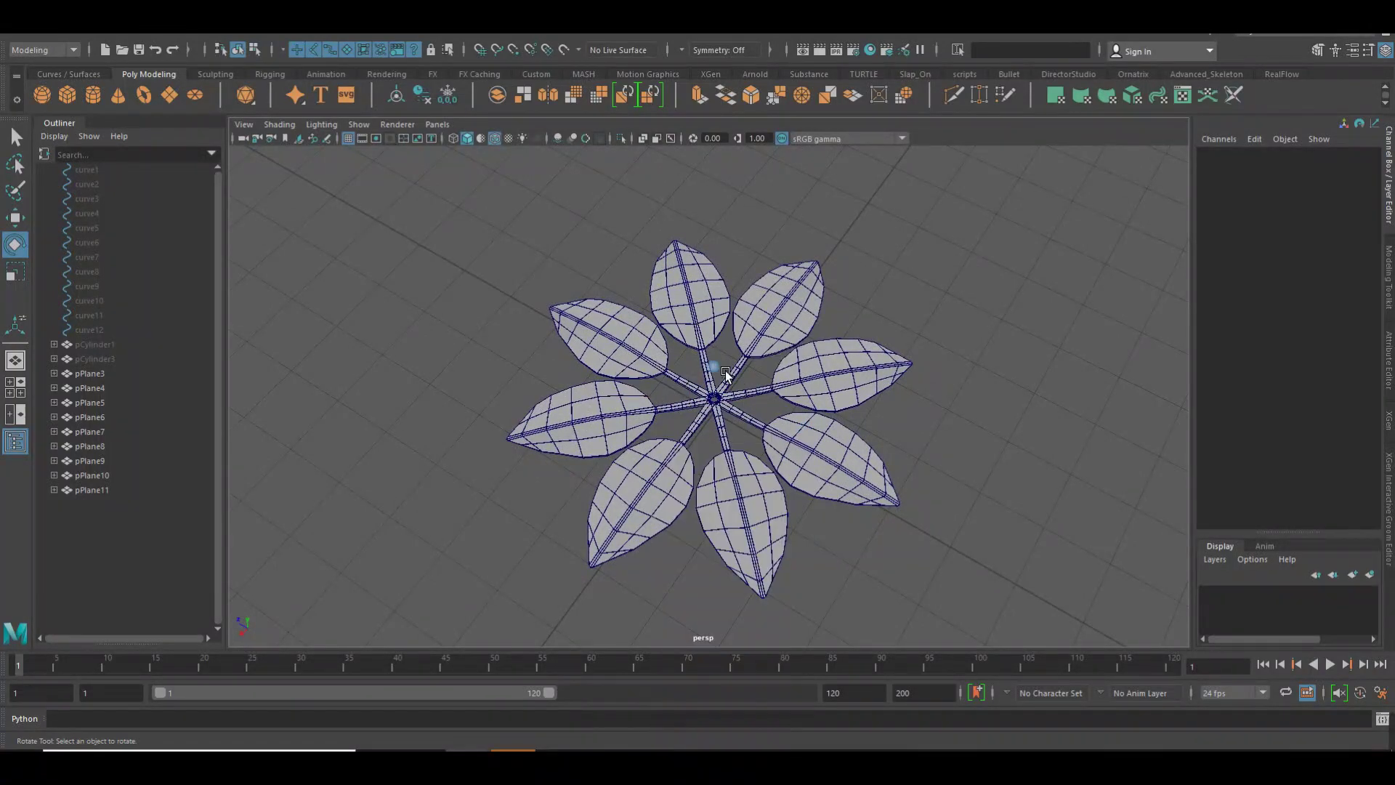
left_click_drag(521, 231, 952, 603)
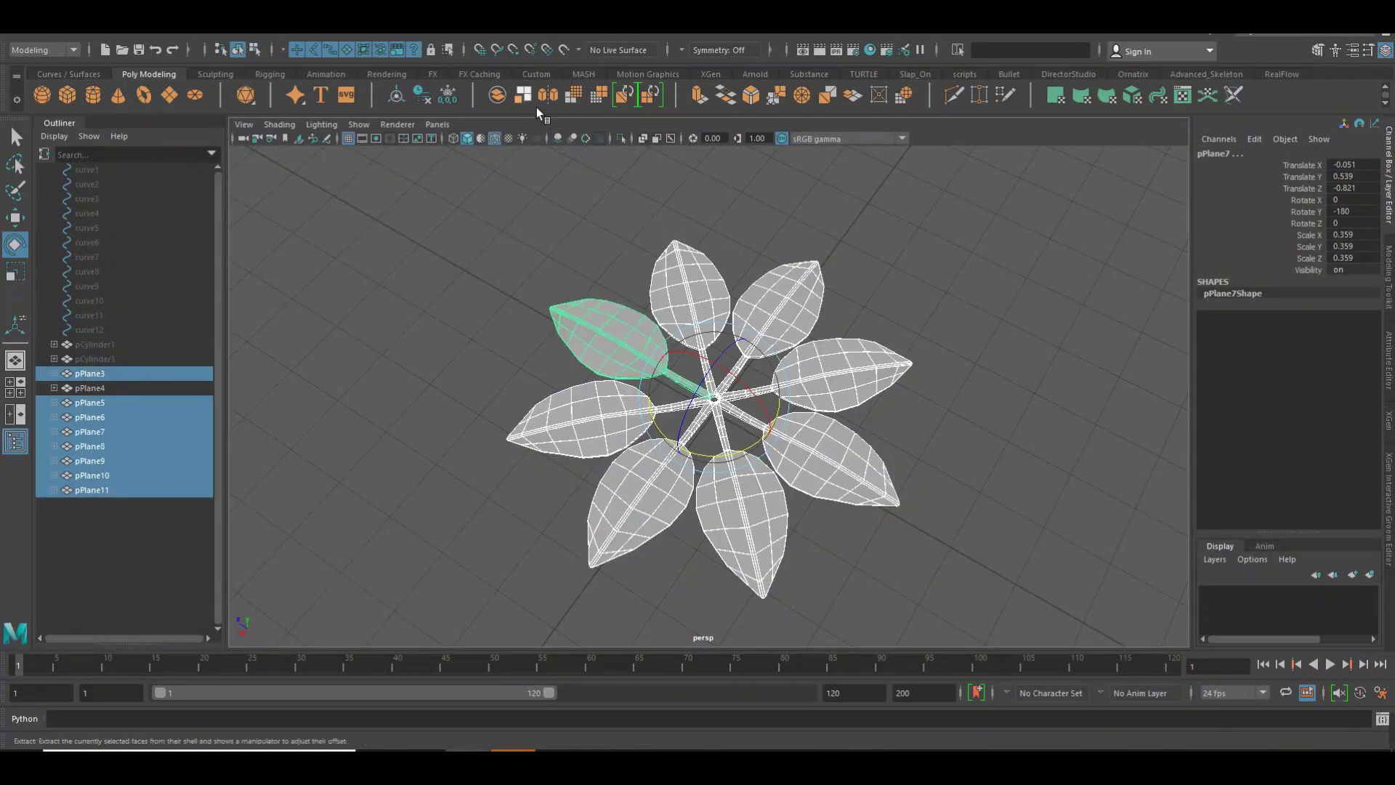
left_click(513, 100)
Switch the combined leaf mesh to vertex editing mode
key("w")
right_click(734, 372)
left_click(662, 369)
left_click_drag(727, 407, 770, 436, "alt")
scroll(797, 457, "up", 5)
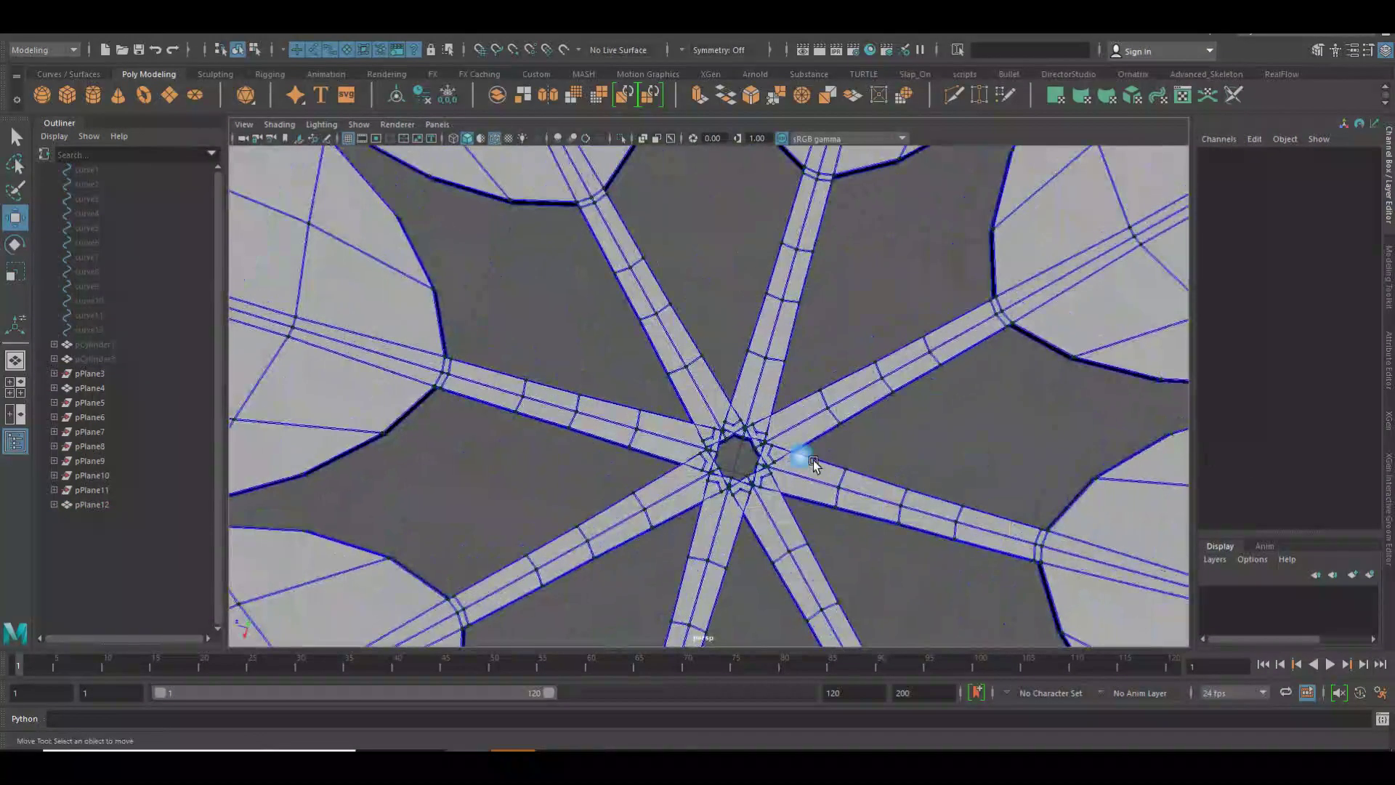
scroll(821, 485, "up", 3)
In top view, marquee-select the centre vertices where the stems meet, then return to perspective
key("space")
left_click_drag(821, 485, 810, 440)
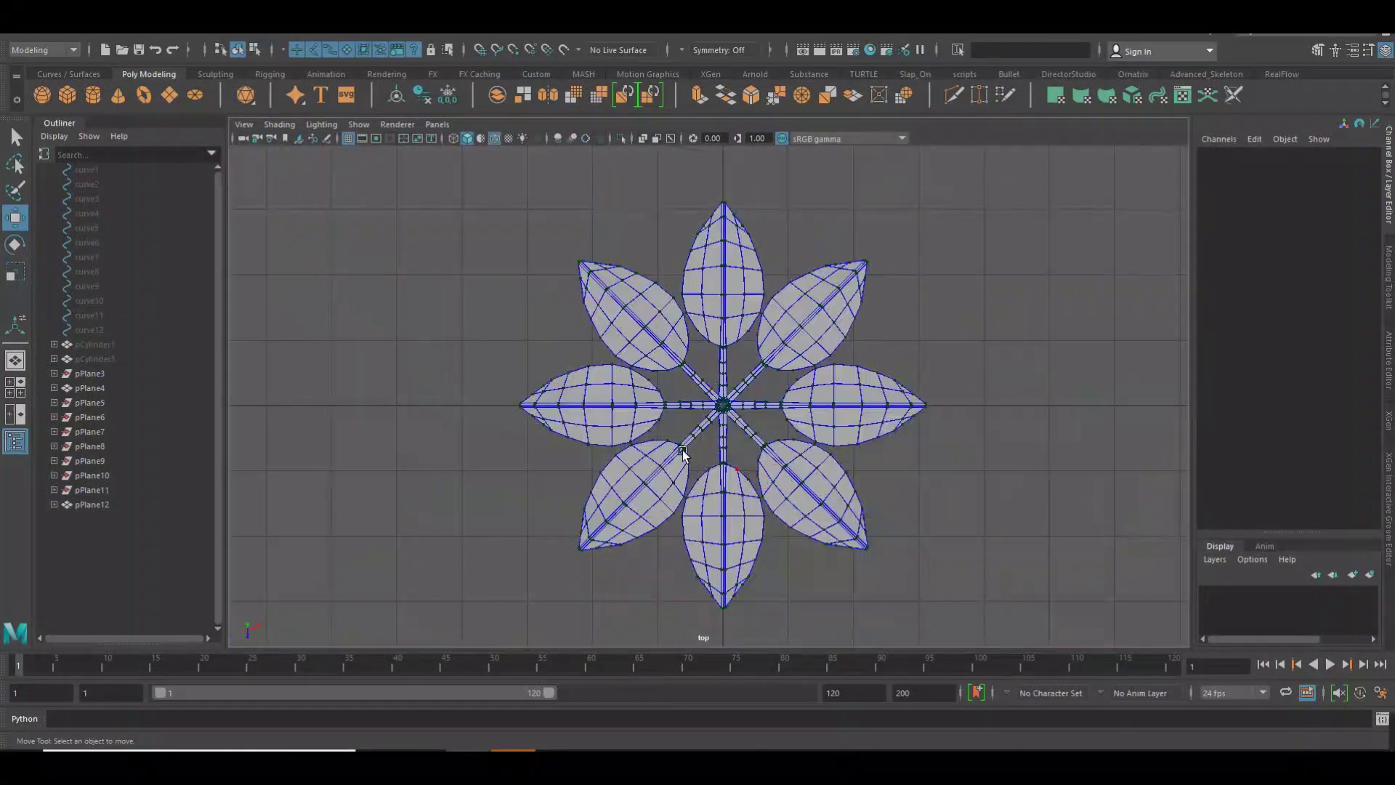
scroll(1170, 406, "up", 5)
scroll(1169, 406, "up", 5)
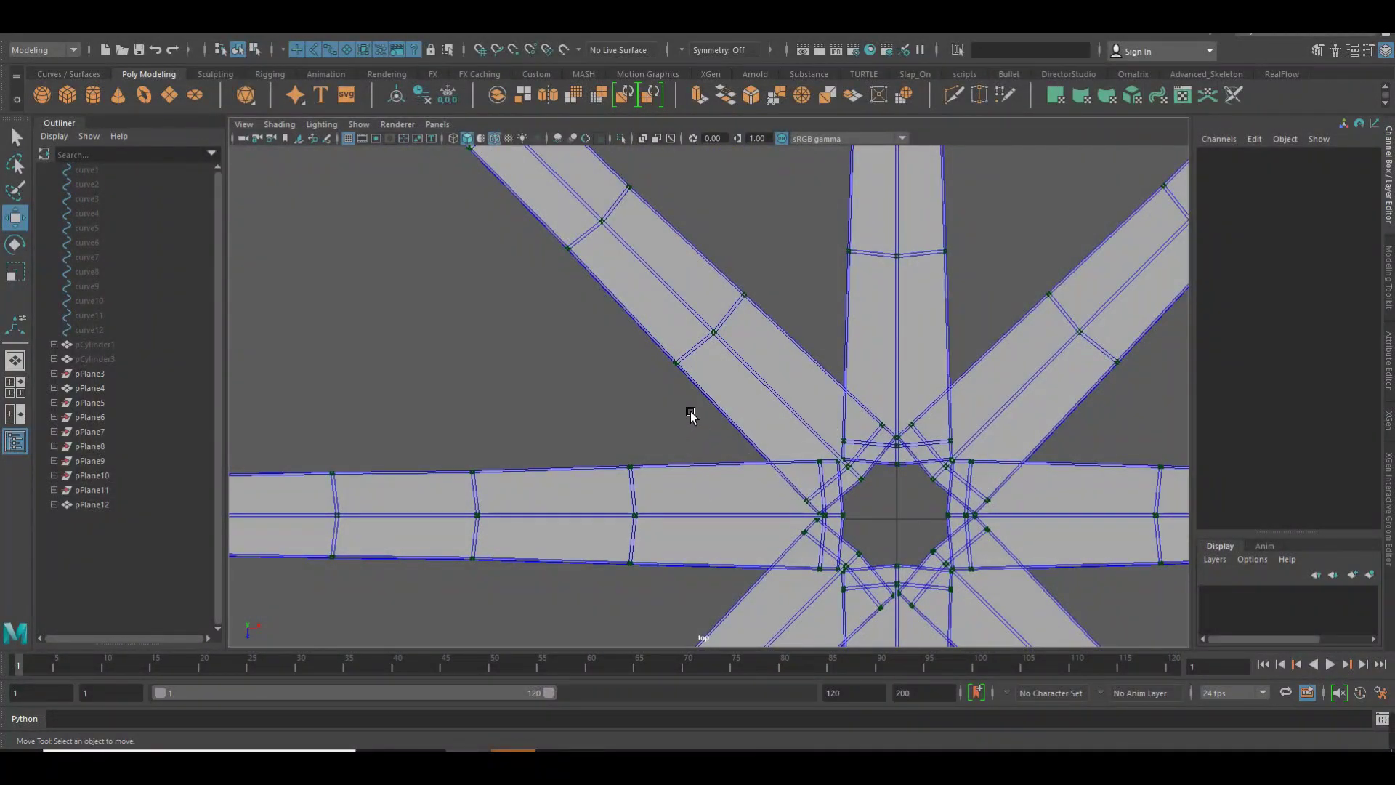
left_click_drag(890, 496, 1145, 629)
key("a")
key("space")
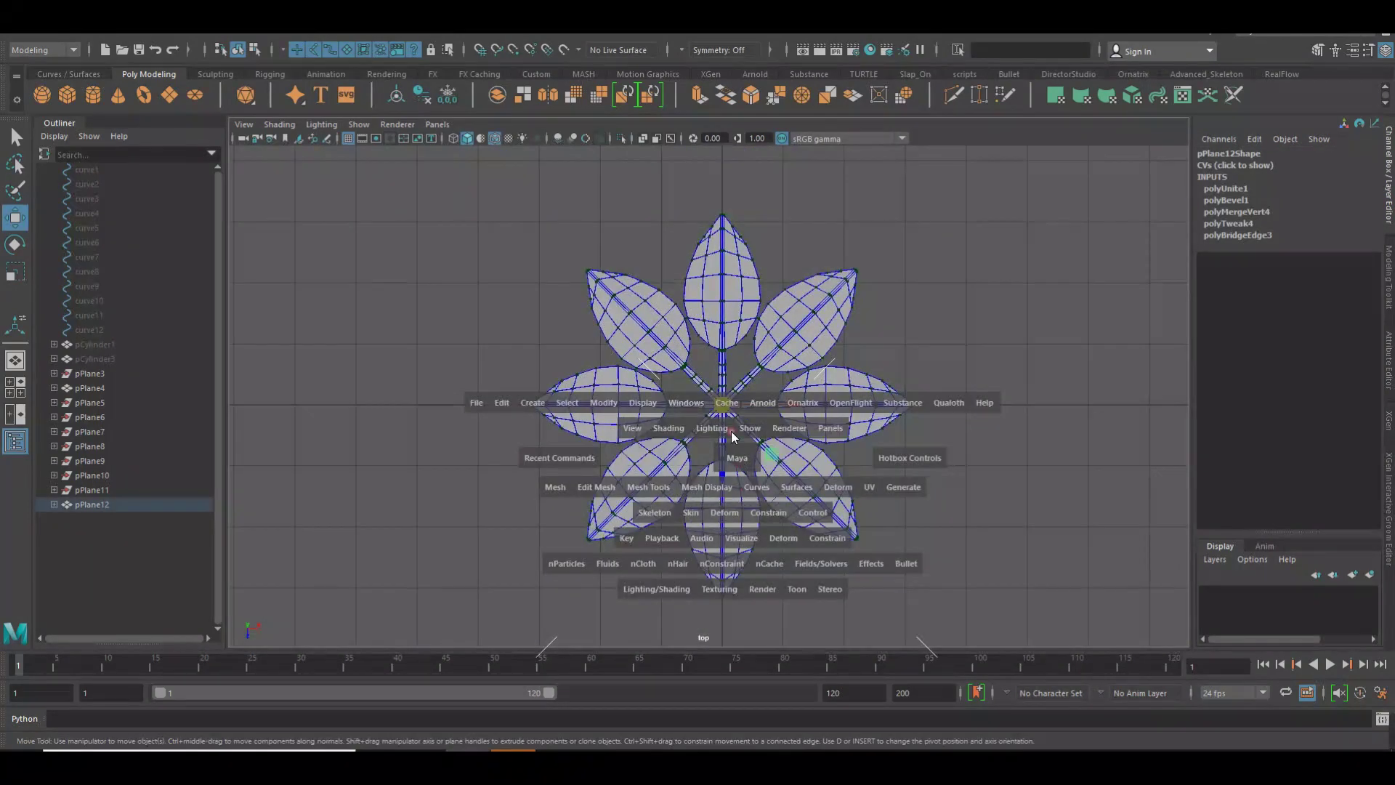
key("f")
left_click_drag(732, 436, 579, 394, "alt")
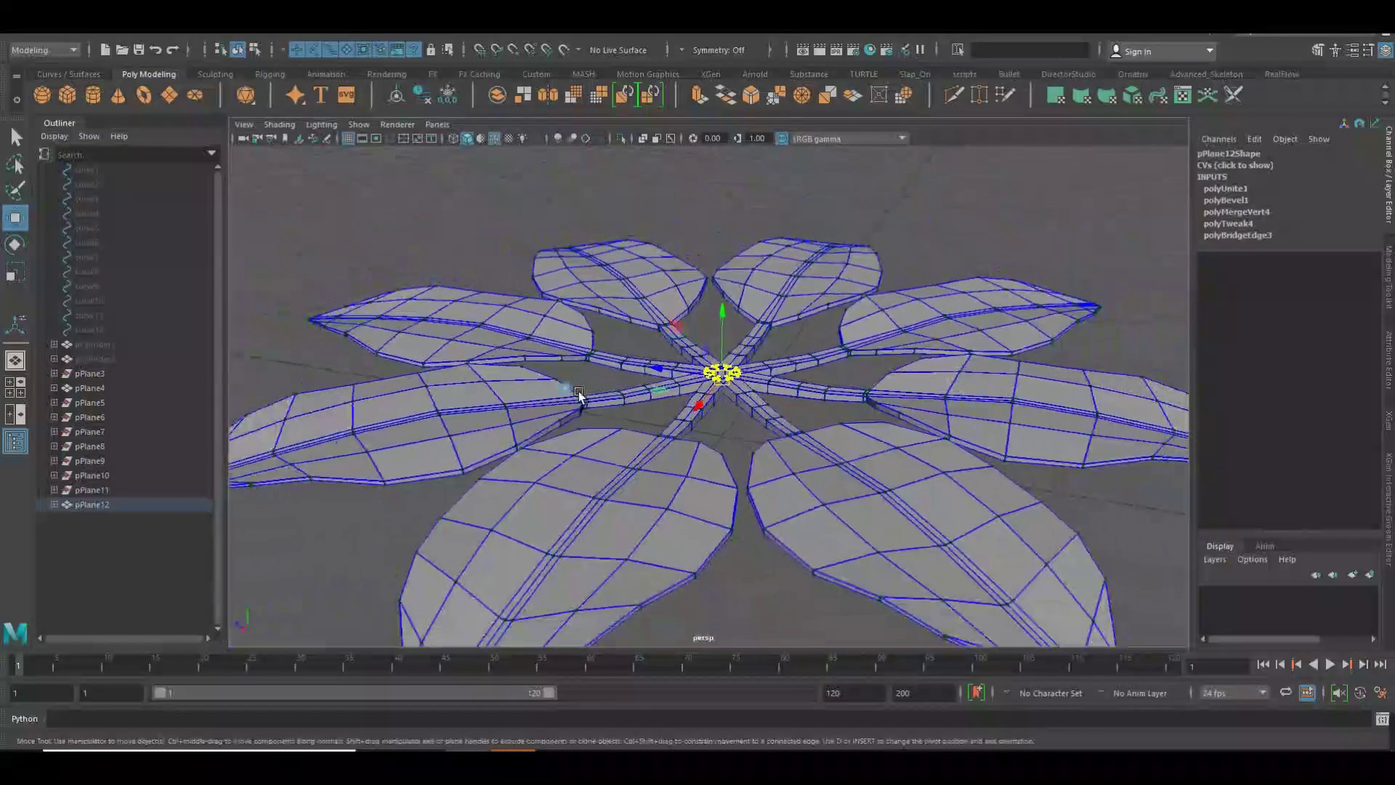
Turn on Soft Select with a wide falloff and raise the centre vertices
scroll(579, 395, "down", 5)
left_click(1317, 49)
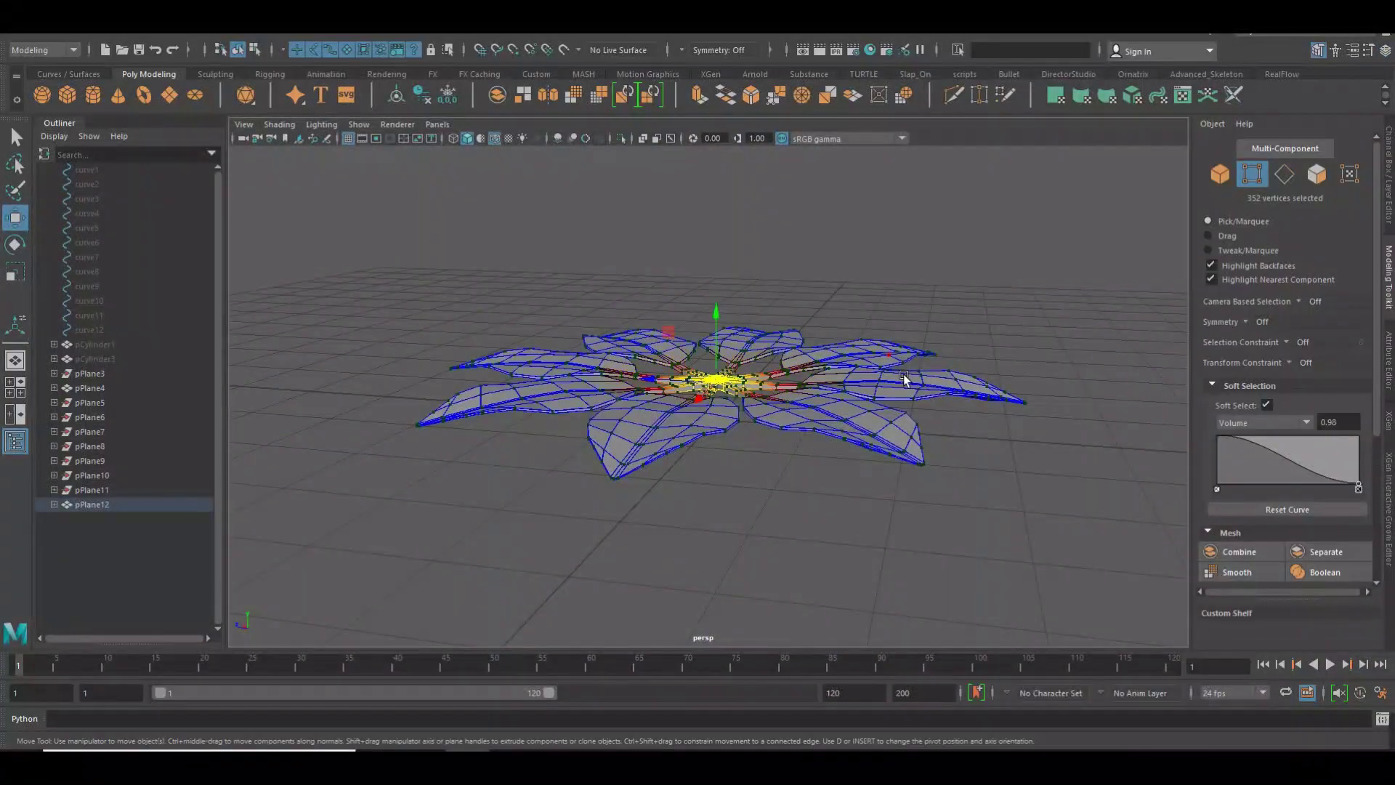
left_click_drag(904, 378, 872, 472, "alt")
scroll(870, 478, "up", 3)
scroll(818, 479, "up", 3)
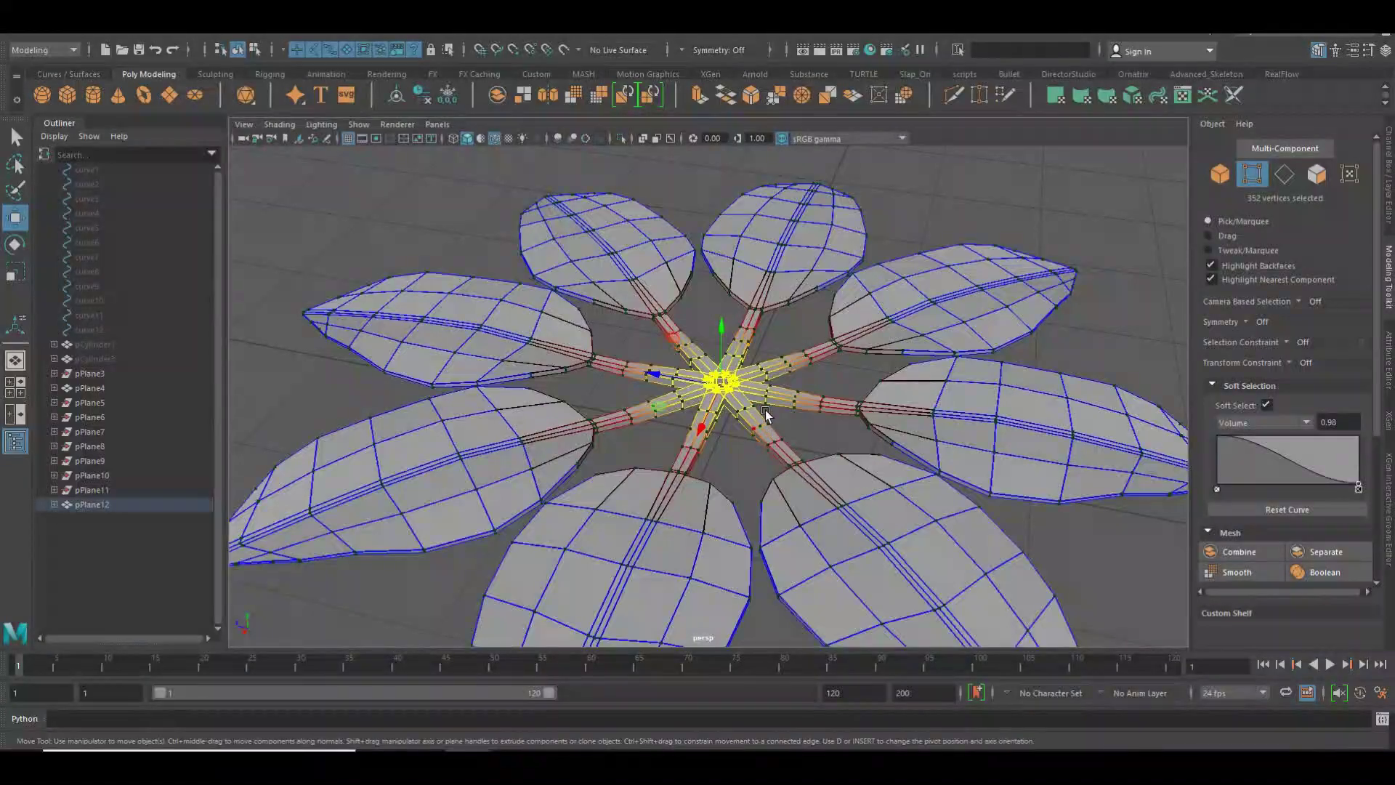
left_click_drag(741, 389, 848, 383)
mouse_move(730, 333)
left_mouse_down()
mouse_move(734, 346)
mouse_move(832, 351)
left_mouse_up()
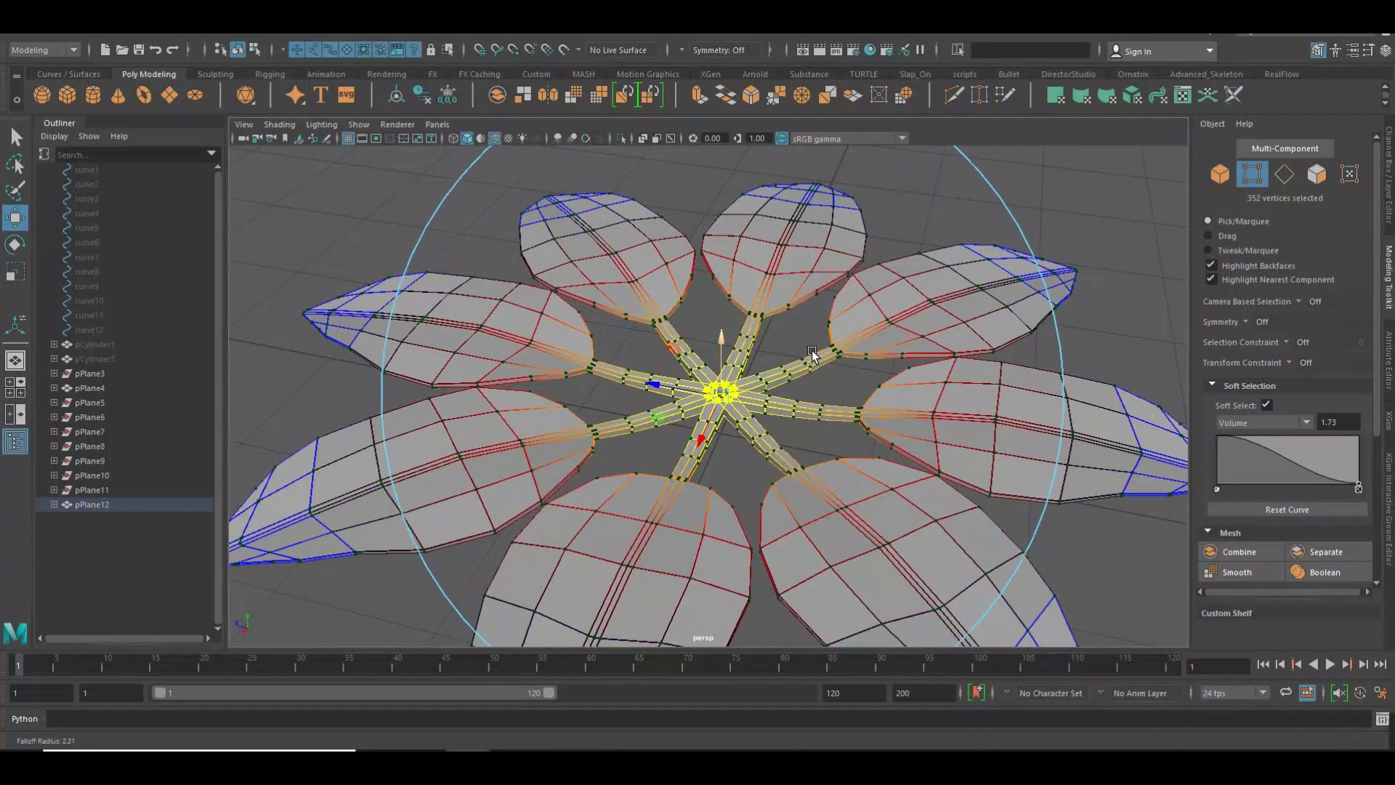
mouse_move(736, 347)
left_mouse_down()
mouse_move(743, 382)
mouse_move(625, 499)
left_mouse_up()
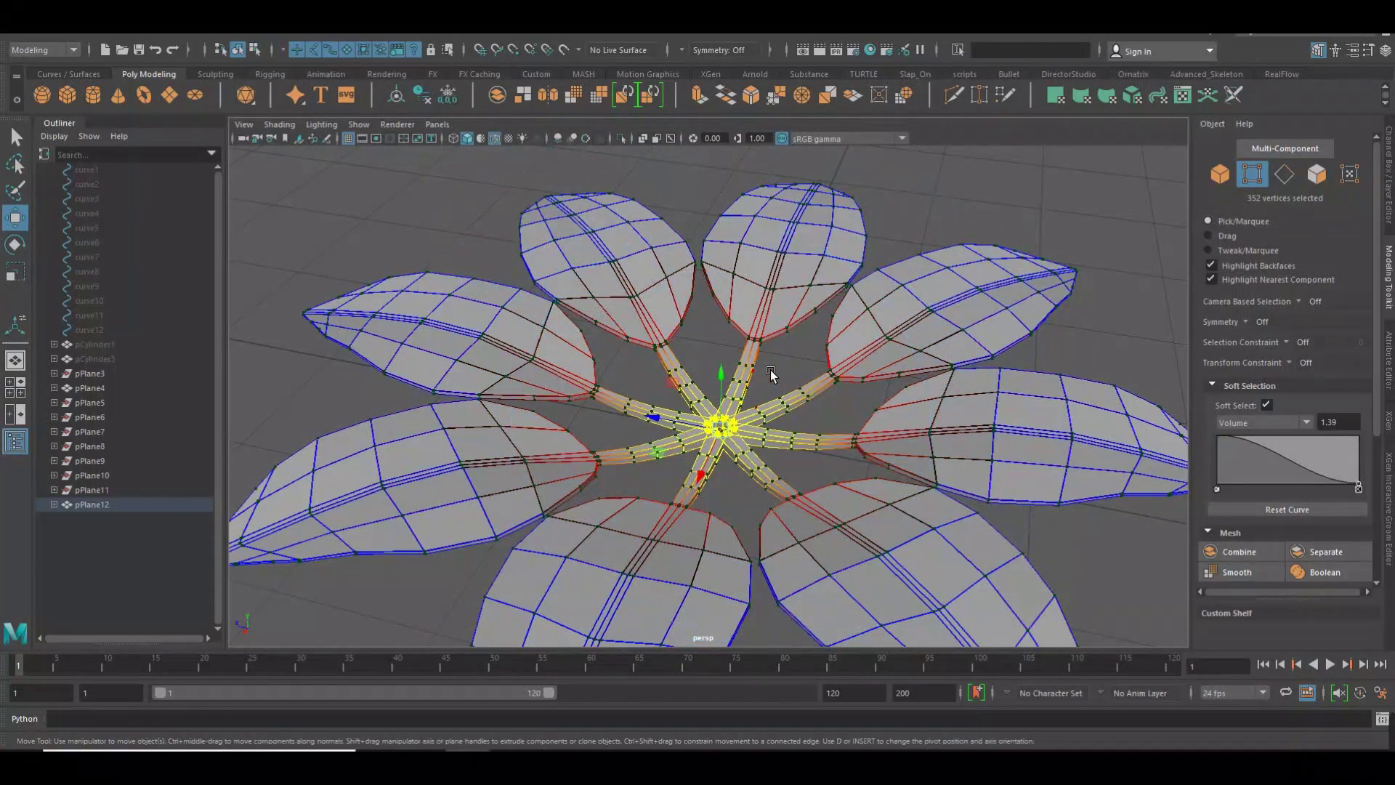
Shrink the falloff radius and move the centre vertices so the stems curve up to the middle
left_click(734, 382)
mouse_move(734, 382)
left_mouse_down()
mouse_move(708, 428)
mouse_move(735, 415)
mouse_move(738, 432)
left_mouse_up()
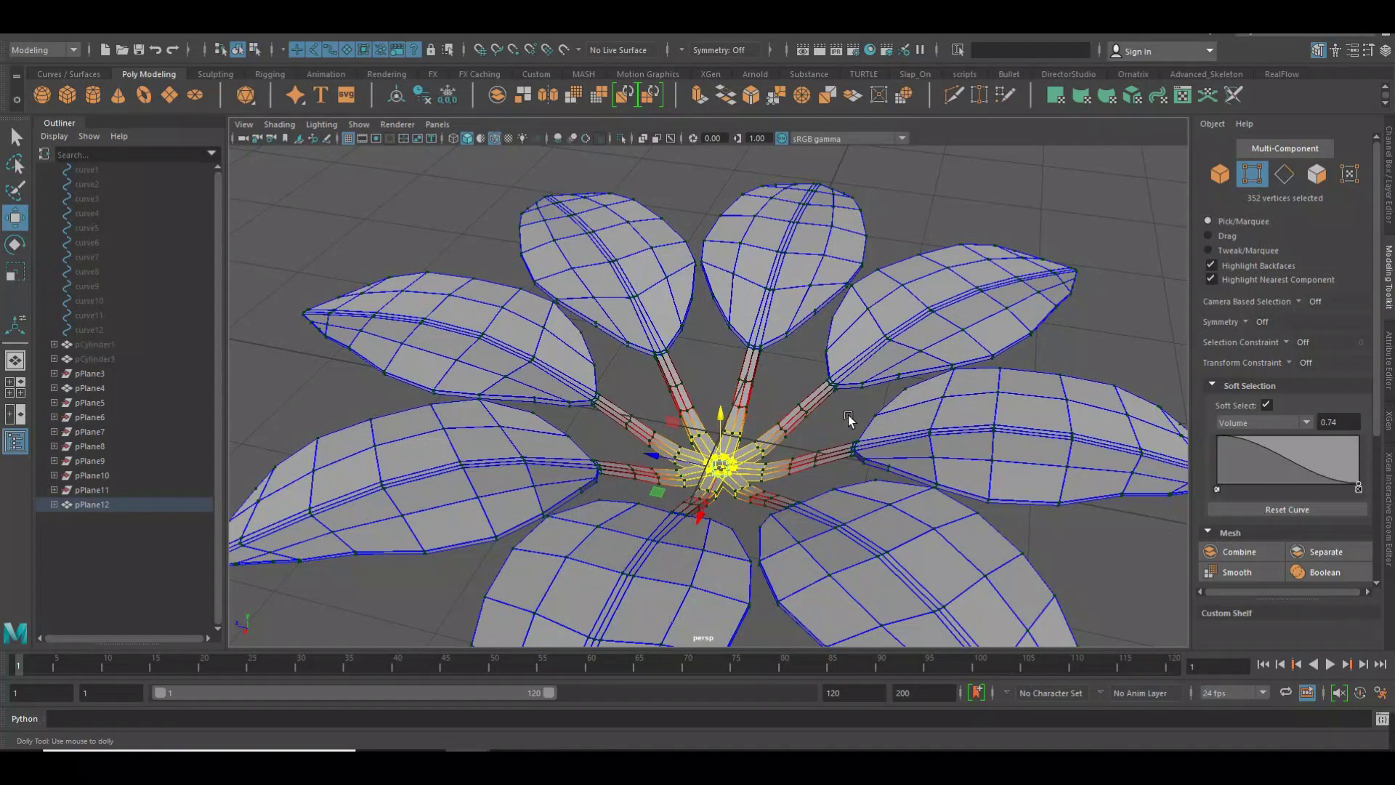
left_click_drag(848, 419, 819, 379, "alt")
mouse_move(808, 404)
left_mouse_down("alt")
mouse_move(774, 434)
mouse_move(740, 421)
mouse_move(778, 436)
left_mouse_up("alt")
scroll(808, 452, "up", 3)
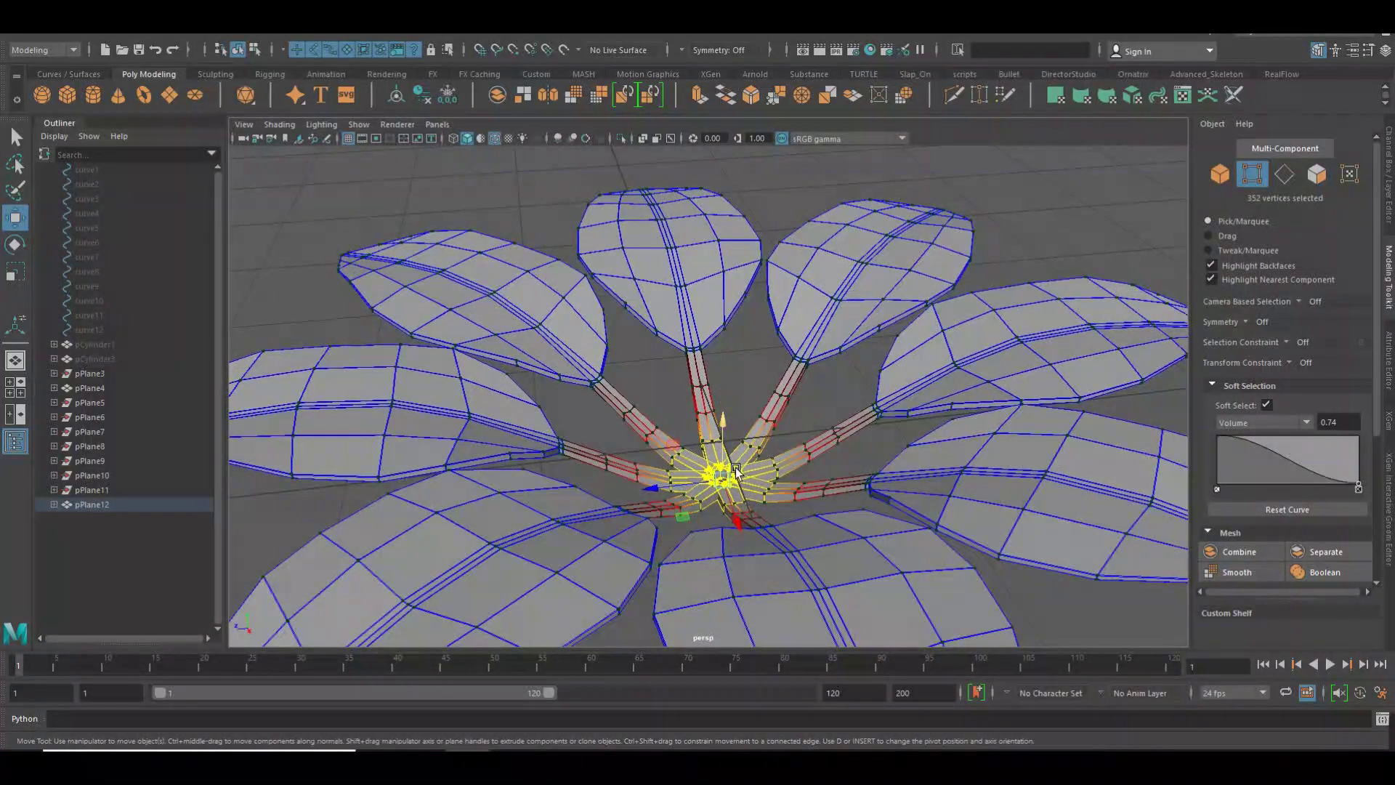
left_click_drag(735, 477, 664, 522)
mouse_move(734, 429)
left_mouse_down()
mouse_move(778, 450)
mouse_move(735, 486)
mouse_move(1024, 411)
left_mouse_up()
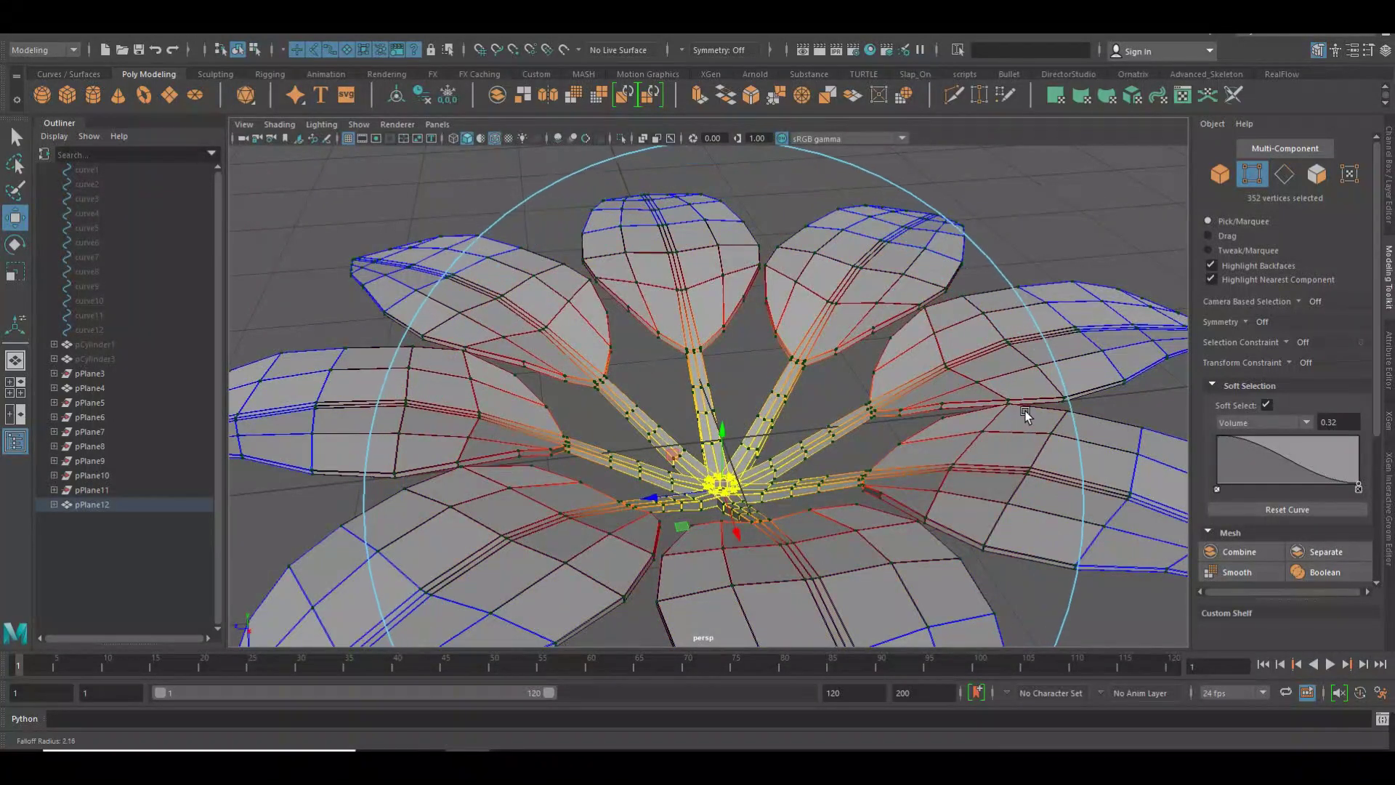
mouse_move(744, 443)
left_mouse_down()
mouse_move(747, 429)
mouse_move(791, 471)
mouse_move(856, 473)
mouse_move(672, 489)
mouse_move(647, 508)
mouse_move(517, 403)
left_mouse_up()
mouse_move(517, 403)
right_mouse_down("alt")
mouse_move(696, 420)
mouse_move(632, 386)
right_mouse_up("alt")
Shift-marquee the tip vertices of all eight leaves into one selection
left_click_drag(514, 305, 570, 361)
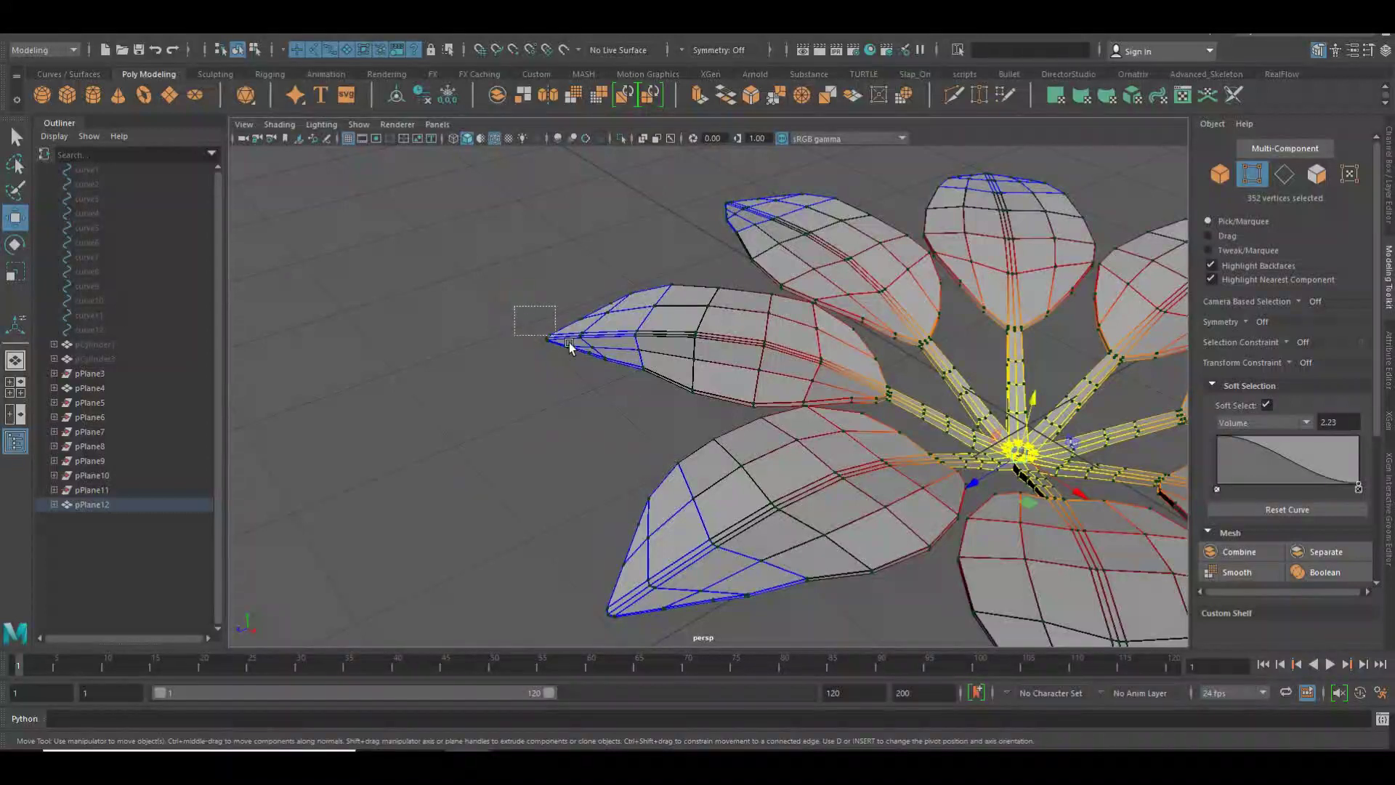
right_click_drag(596, 389, 610, 378, "alt")
middle_click_drag(610, 377, 644, 291, "alt")
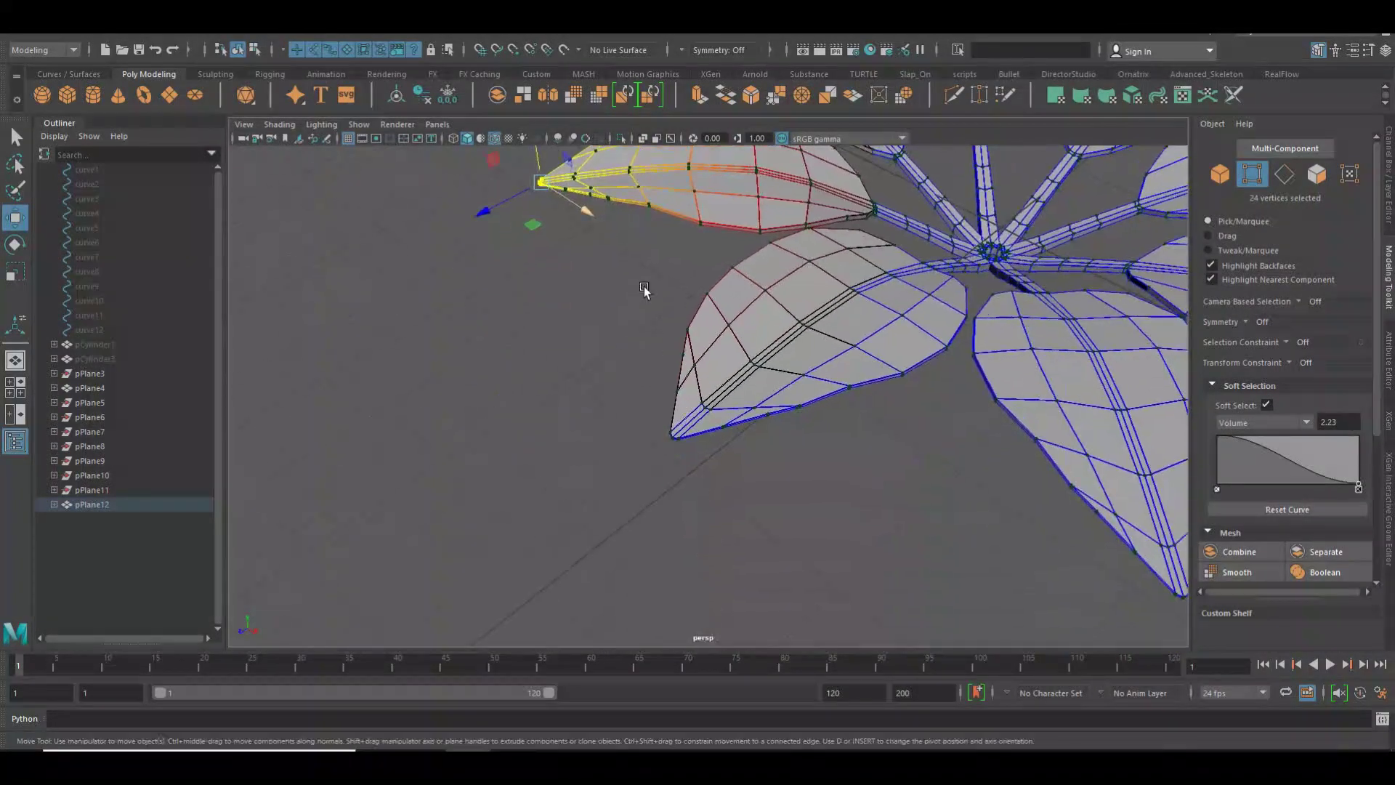
left_click_drag(707, 456, 709, 458, "shift")
mouse_move(819, 473)
left_mouse_down("alt")
mouse_move(807, 459)
mouse_move(942, 565)
left_mouse_up("alt")
left_click_drag(927, 509, 943, 507, "shift")
right_click_drag(943, 507, 842, 509, "alt")
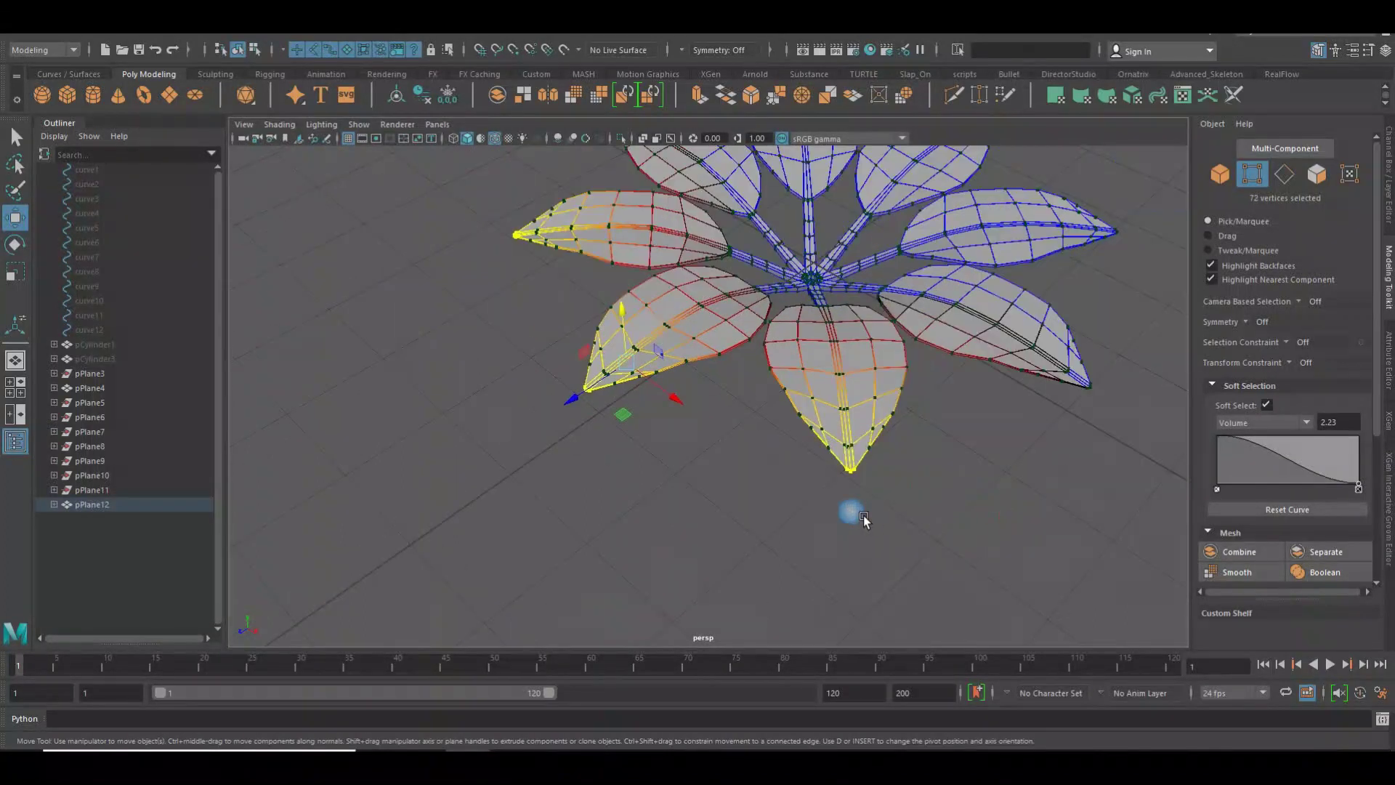
left_click_drag(843, 508, 909, 484, "alt")
left_click_drag(917, 425, 936, 393, "shift")
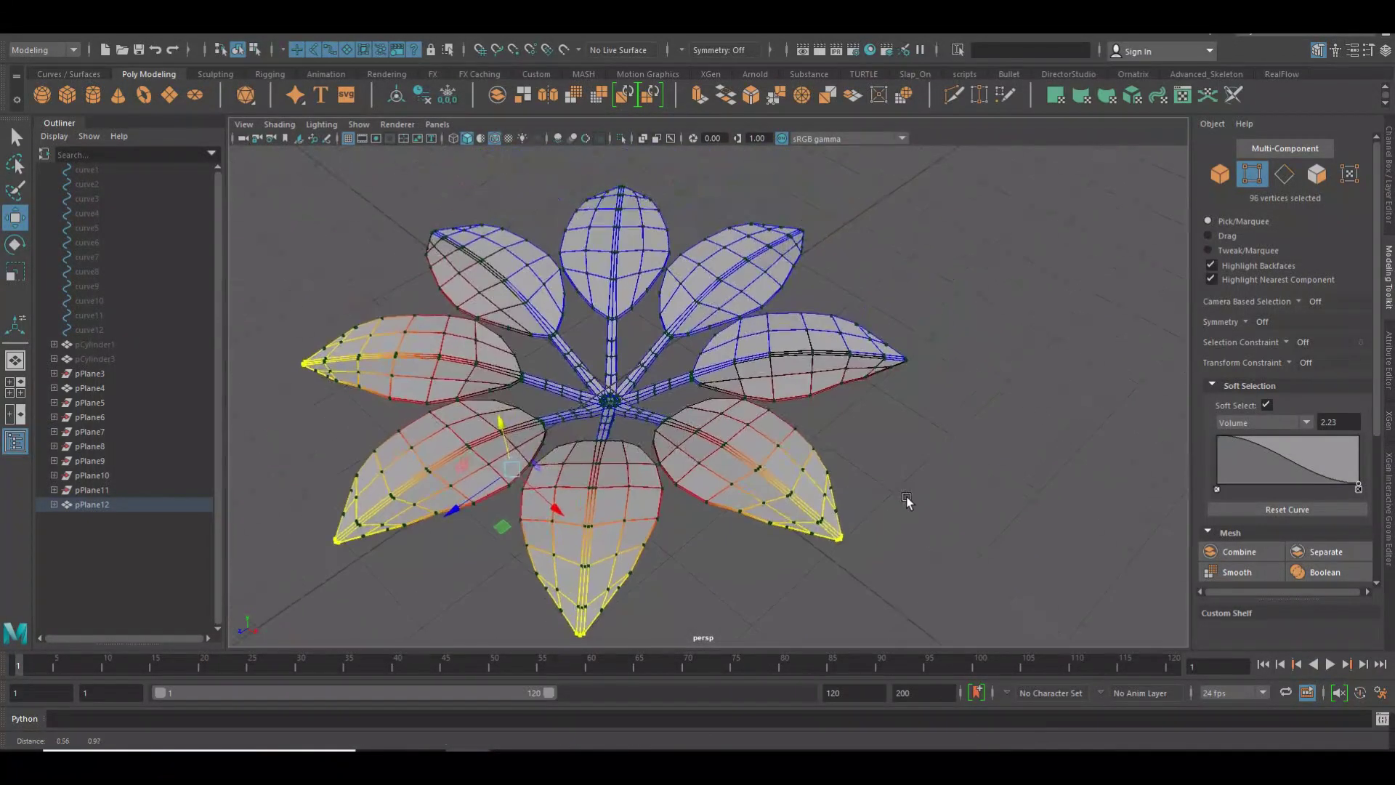
left_click_drag(911, 343, 901, 340, "shift")
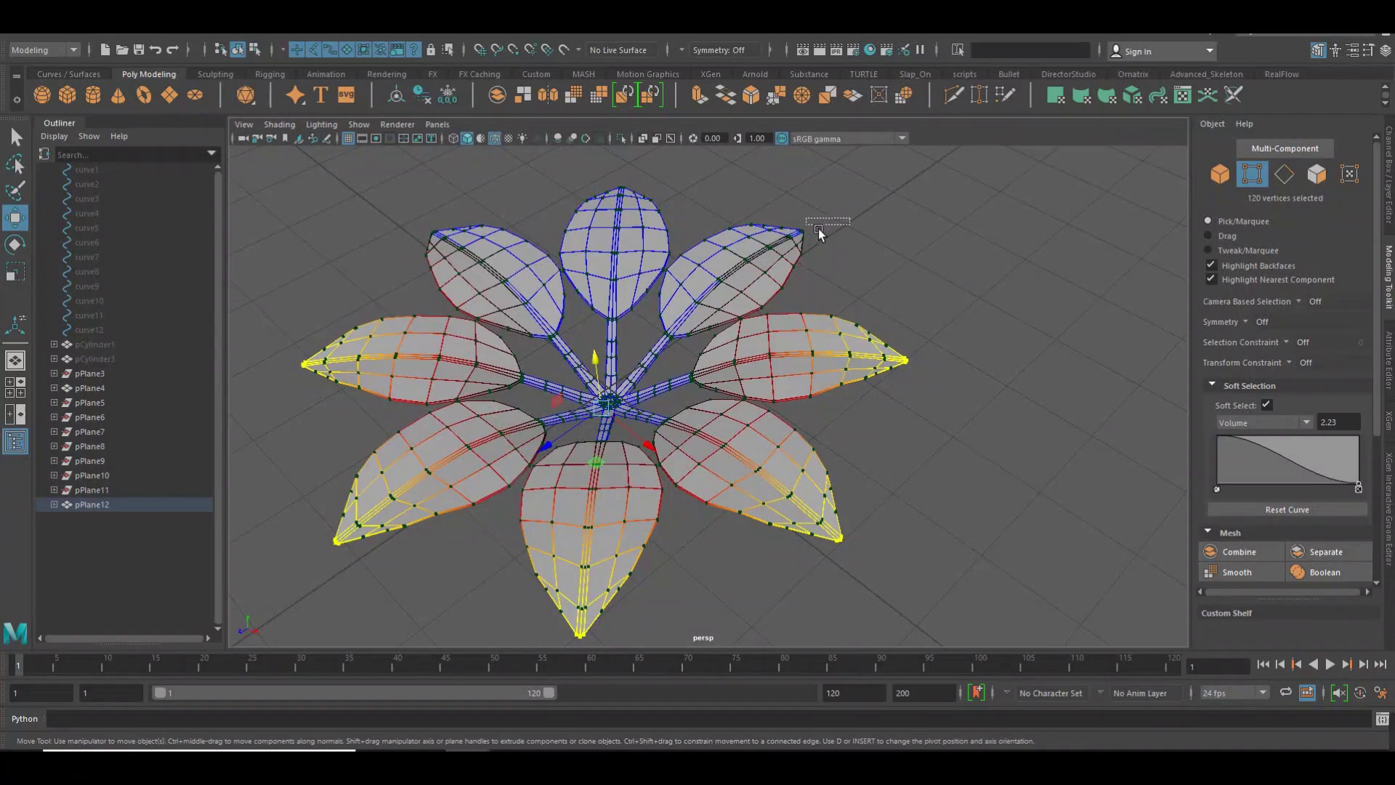
left_click(804, 242, "shift")
key("ctrl+z")
left_click_drag(810, 215, 805, 213, "shift")
left_click_drag(603, 170, 652, 195, "shift")
left_click_drag(433, 225, 460, 242, "shift")
Raise the selected leaf tips along Y with a widened soft falloff
mouse_move(654, 240)
left_mouse_down("alt")
mouse_move(695, 295)
mouse_move(552, 393)
left_mouse_up("alt")
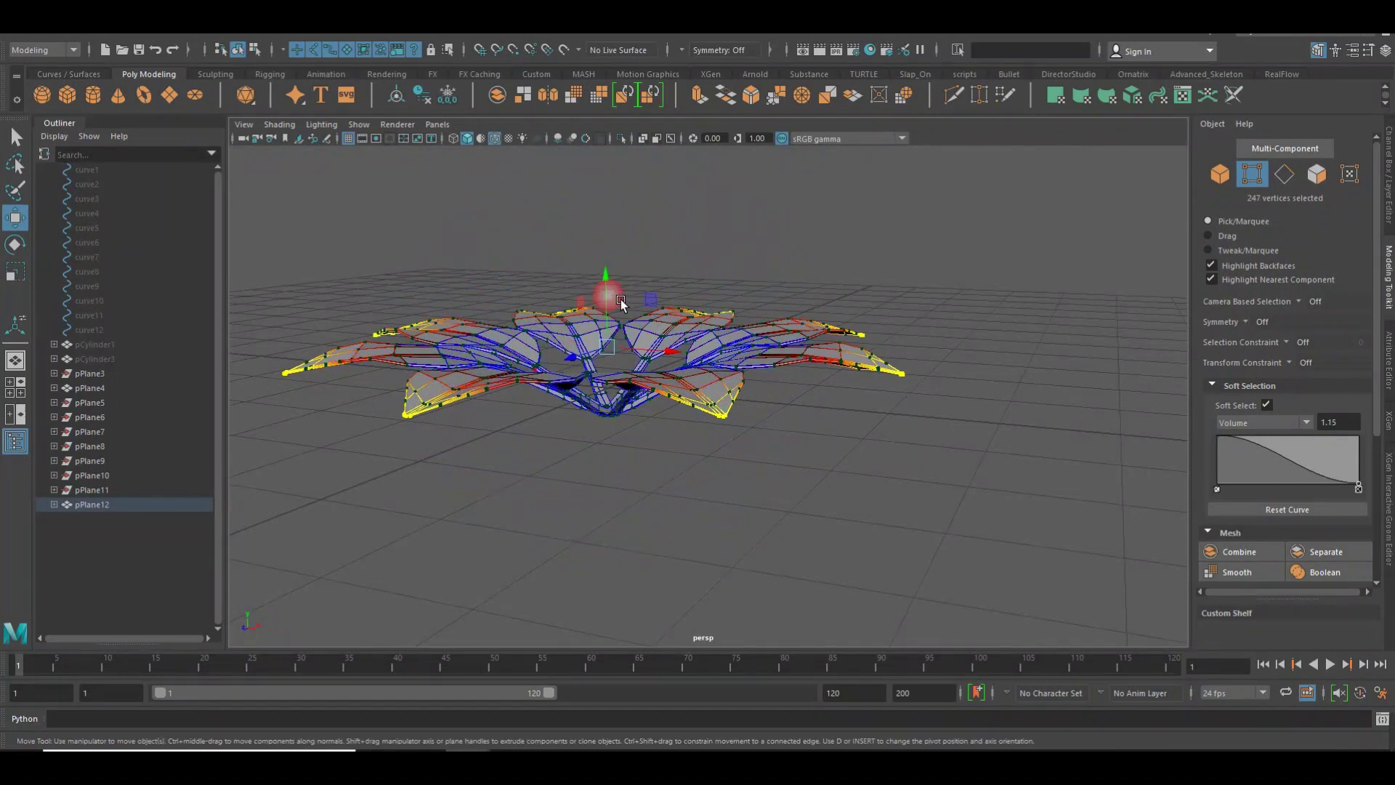
left_click_drag(615, 284, 622, 309)
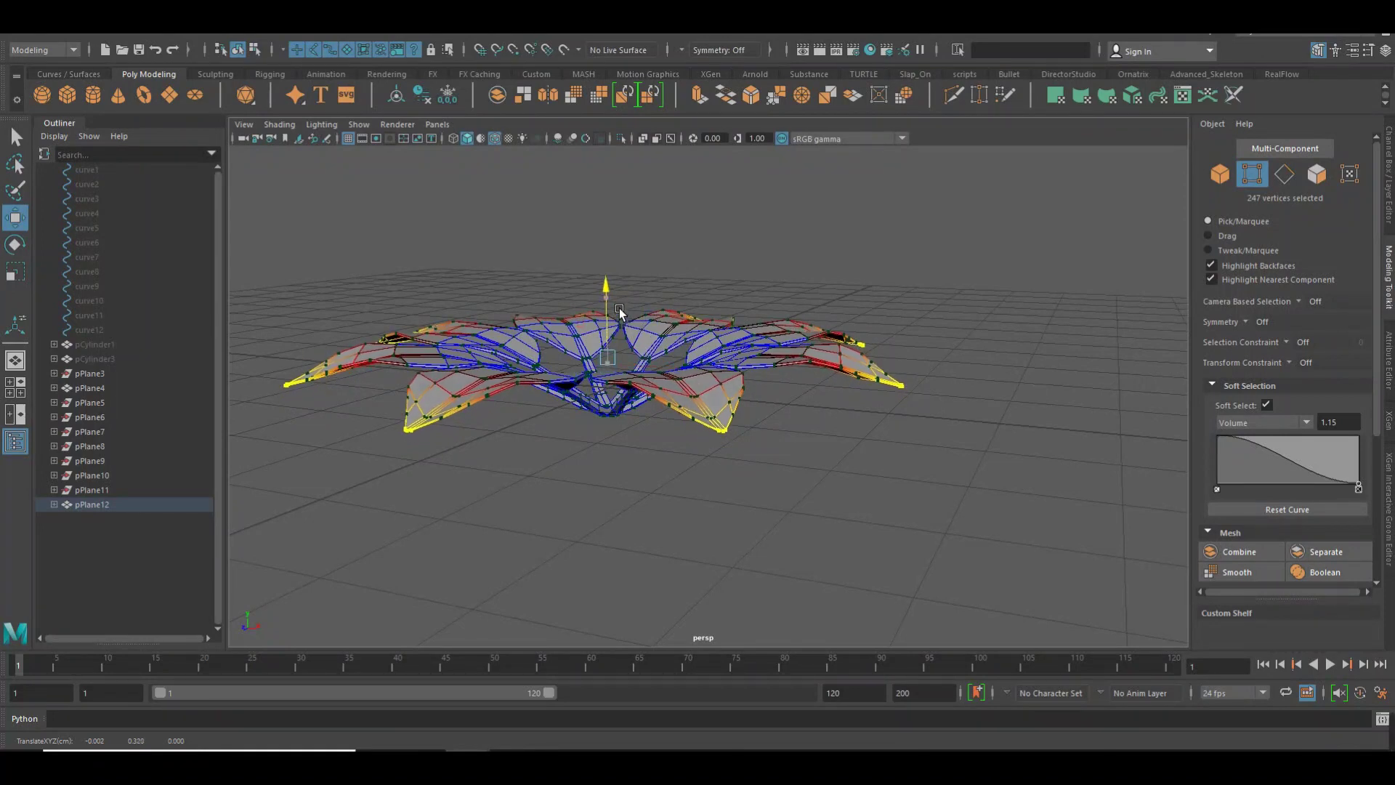
left_click_drag(670, 375, 743, 357)
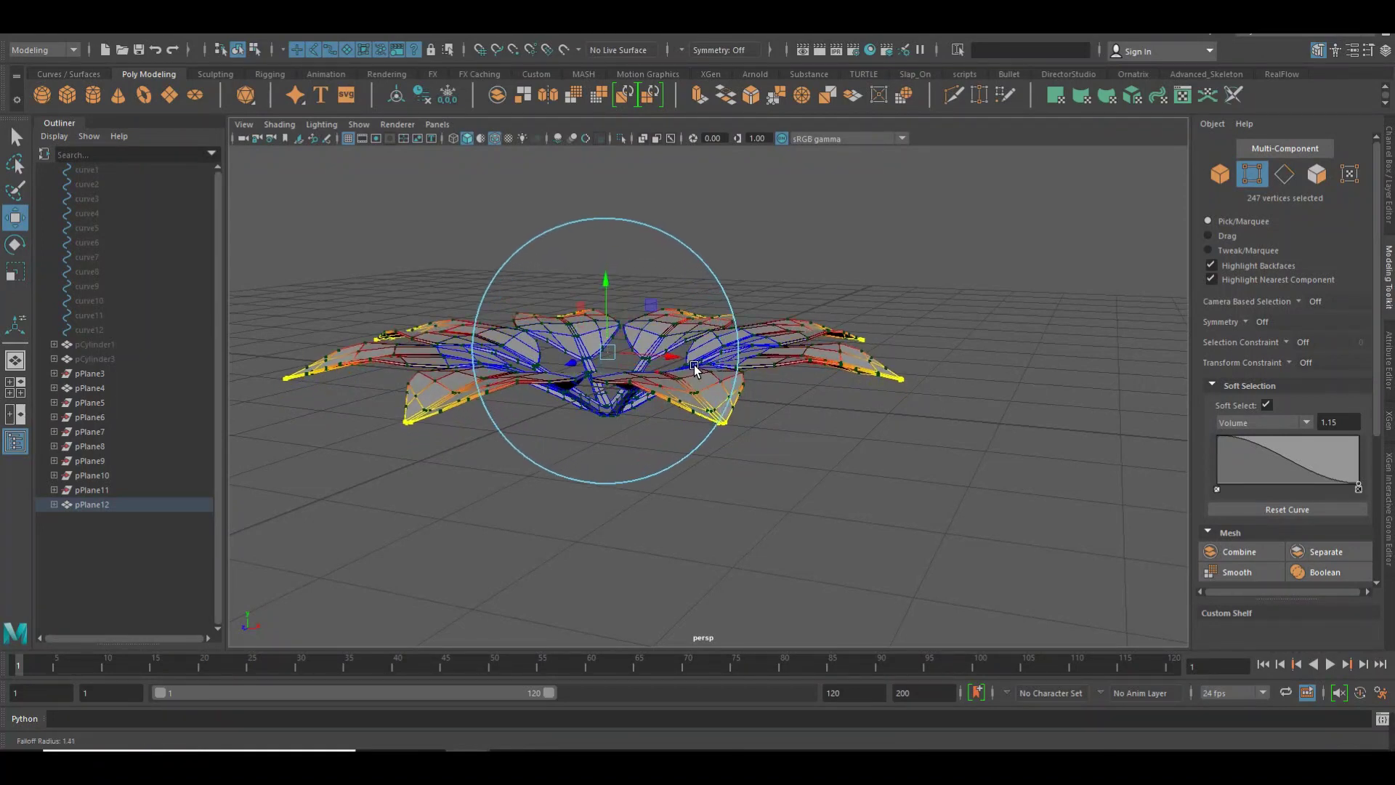
left_click(619, 291)
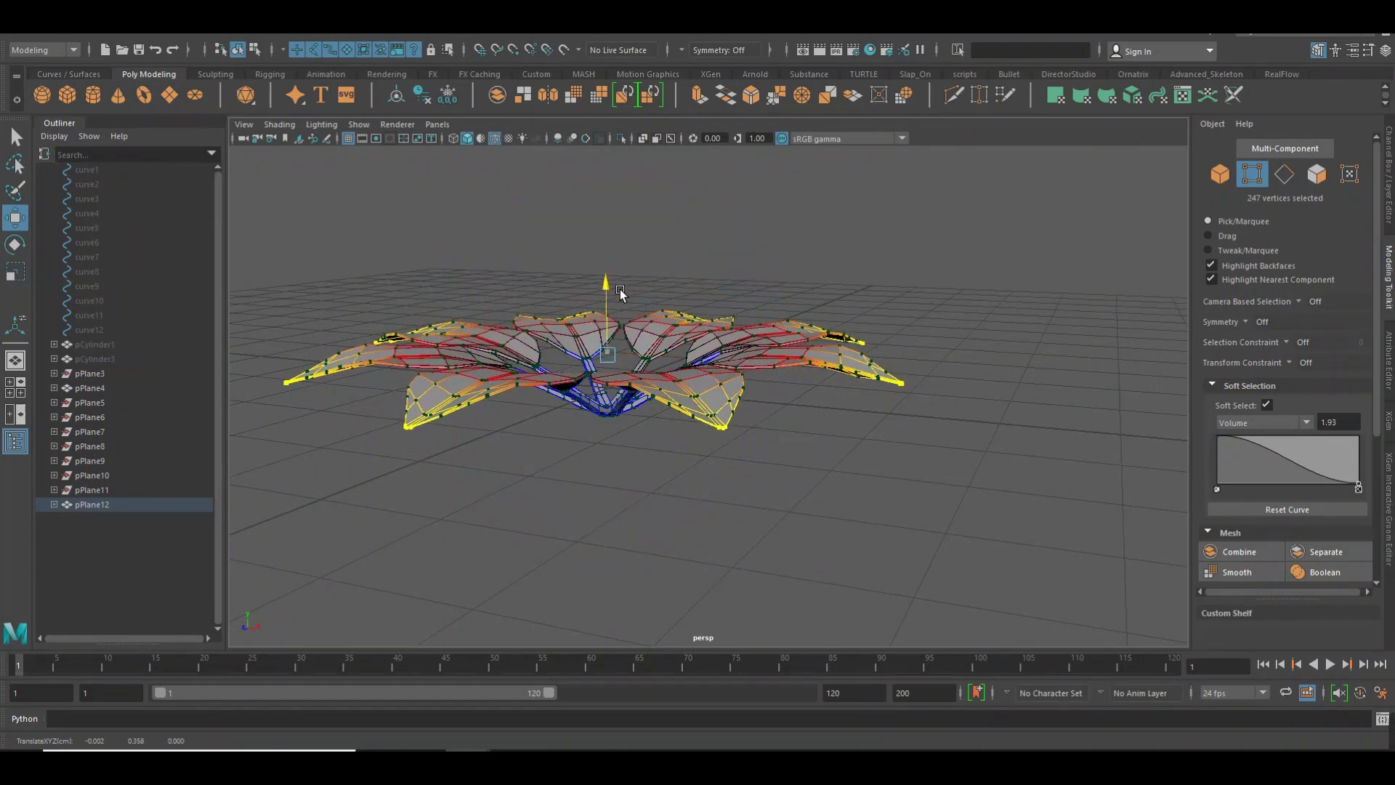
left_click_drag(617, 289, 619, 306)
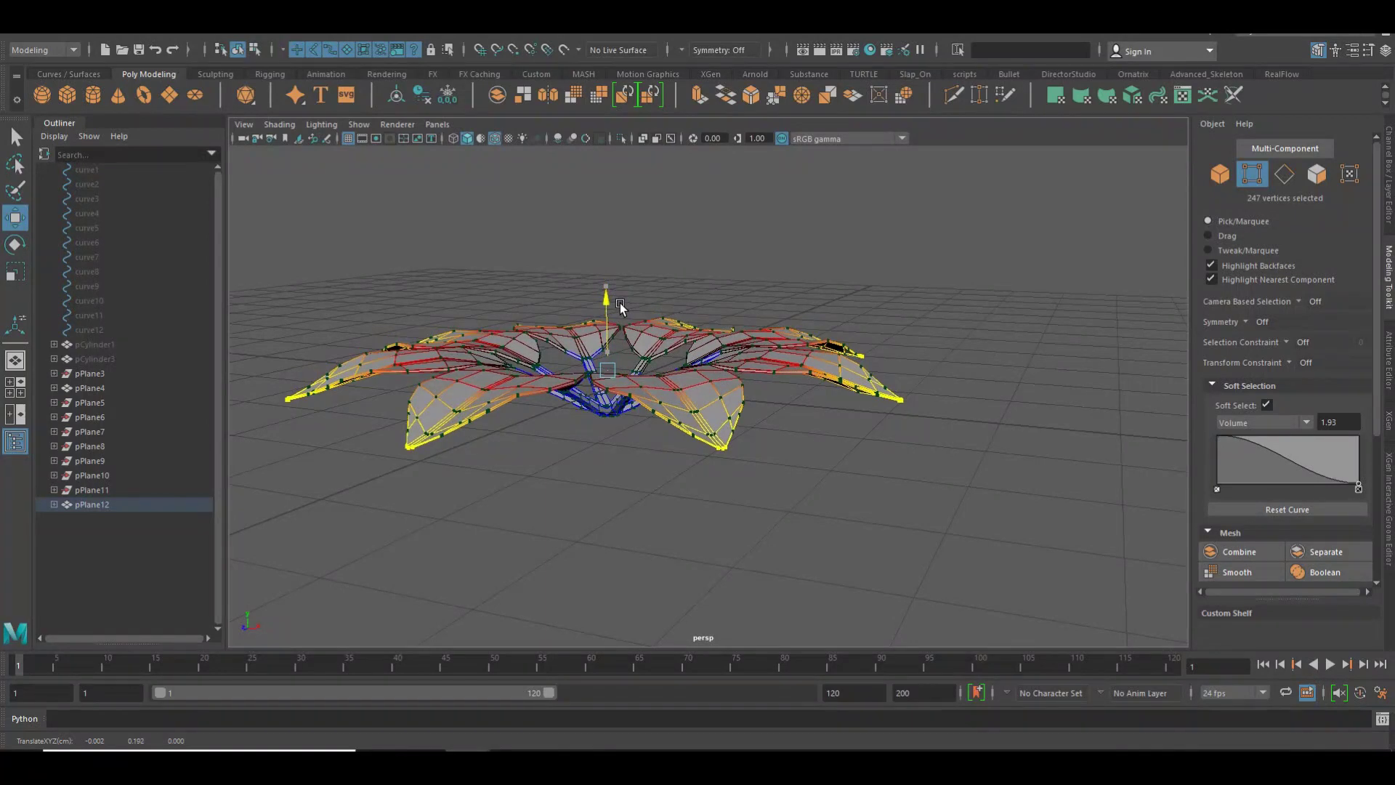
mouse_move(718, 312)
left_mouse_down("alt")
mouse_move(550, 416)
mouse_move(773, 375)
mouse_move(792, 355)
mouse_move(774, 356)
left_mouse_up("alt")
Tighten the soft falloff, lift the leaf tips slightly higher, and clear the selection
key("b")
middle_click_drag(643, 369, 569, 415)
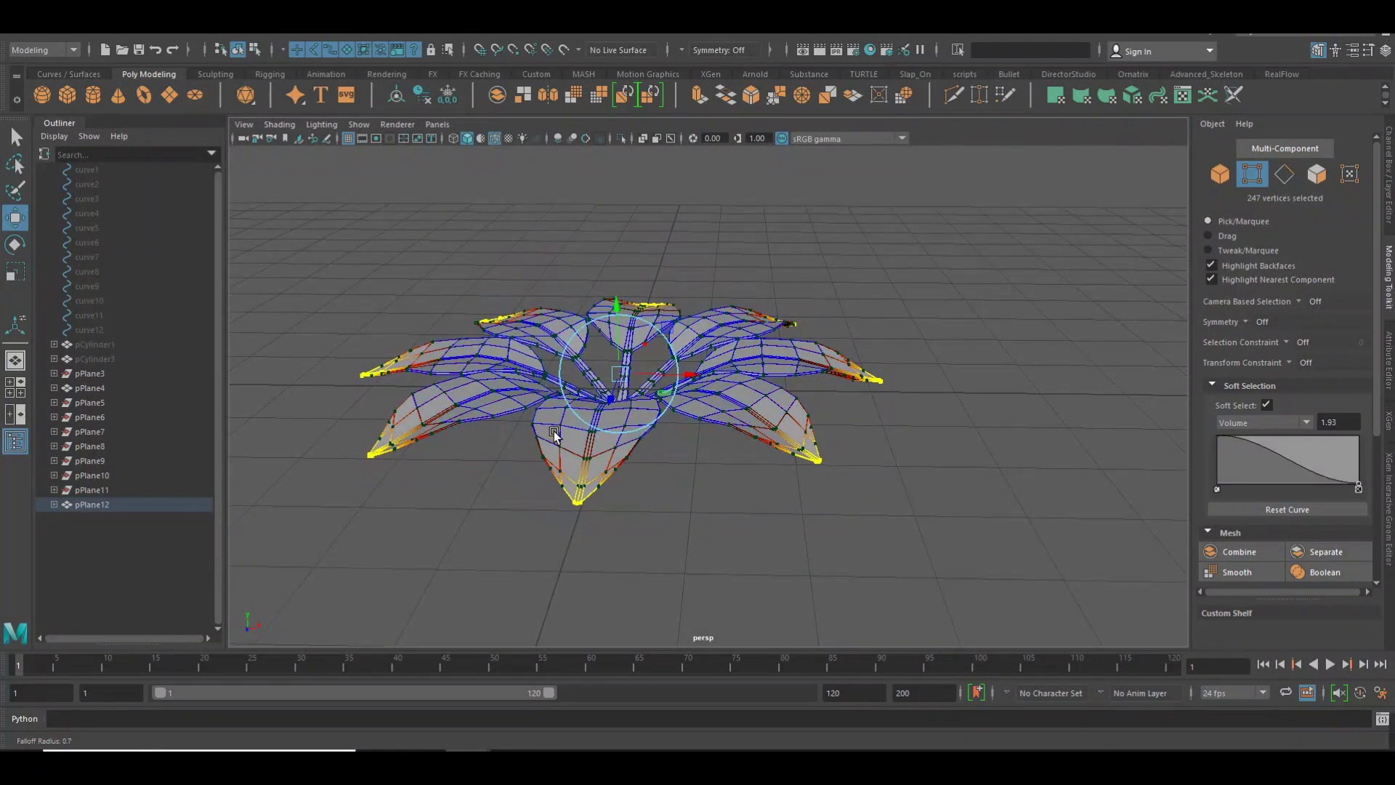
mouse_move(626, 327)
left_mouse_down()
mouse_move(875, 377)
mouse_move(918, 364)
mouse_move(861, 386)
left_mouse_up()
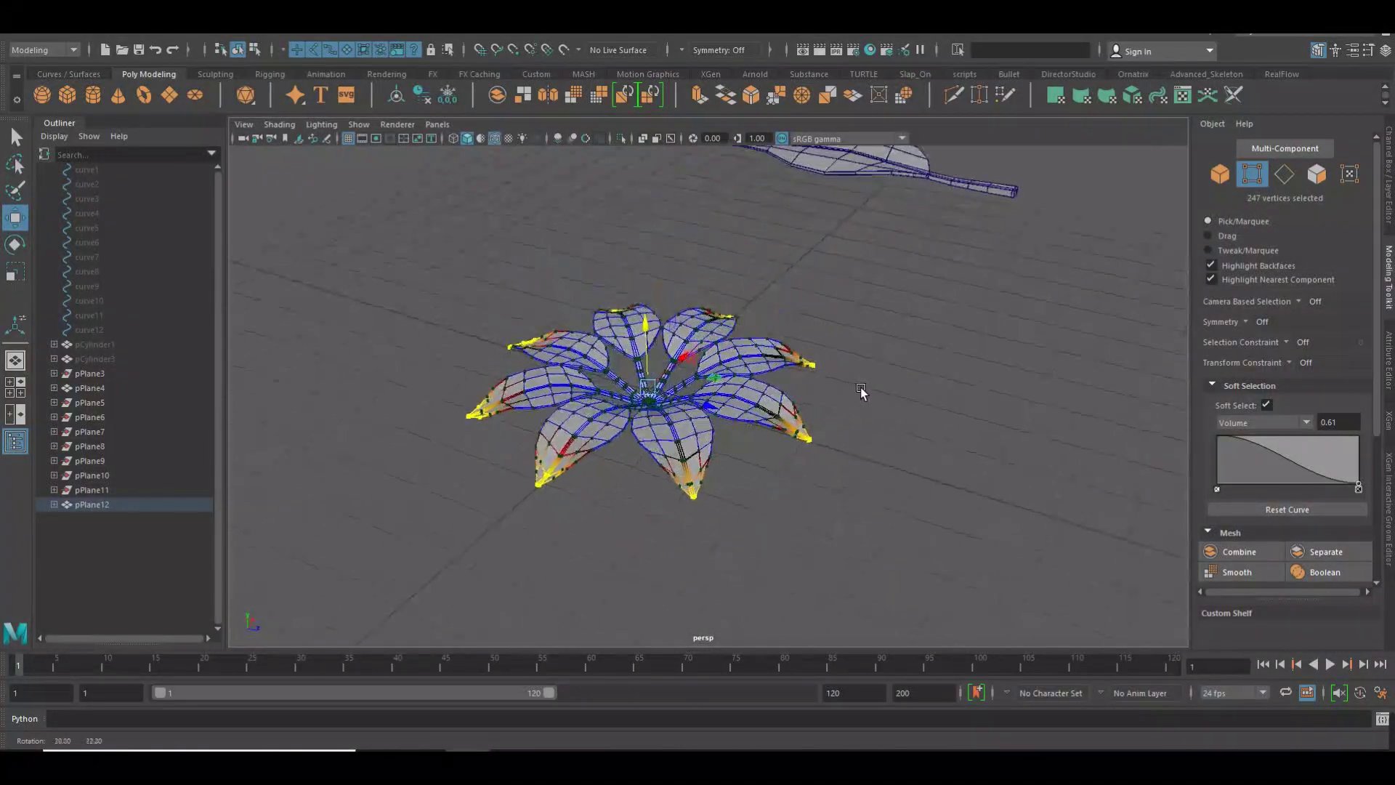
left_click(860, 386)
Return to Object Mode and orbit to view the whole rosette
right_click(712, 334)
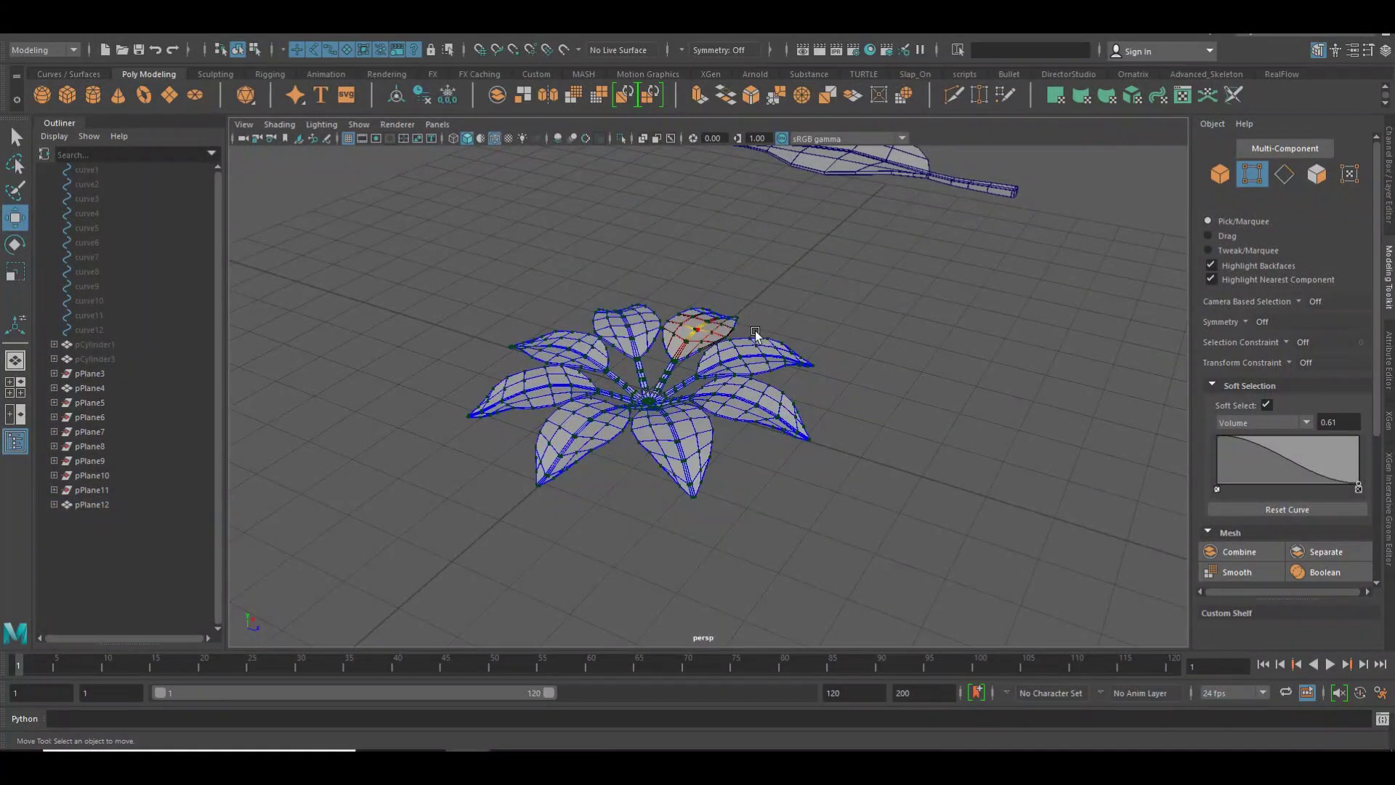
right_click_drag(679, 327, 710, 291)
left_click_drag(787, 296, 623, 311, "alt")
right_click_drag(622, 311, 684, 358, "alt")
left_click_drag(685, 358, 648, 425, "alt")
right_click_drag(648, 425, 835, 426, "alt")
mouse_move(835, 426)
left_mouse_down("alt")
mouse_move(895, 355)
mouse_move(870, 361)
left_mouse_up("alt")
right_click_drag(869, 360, 494, 395, "alt")
left_click_drag(494, 395, 604, 463, "alt")
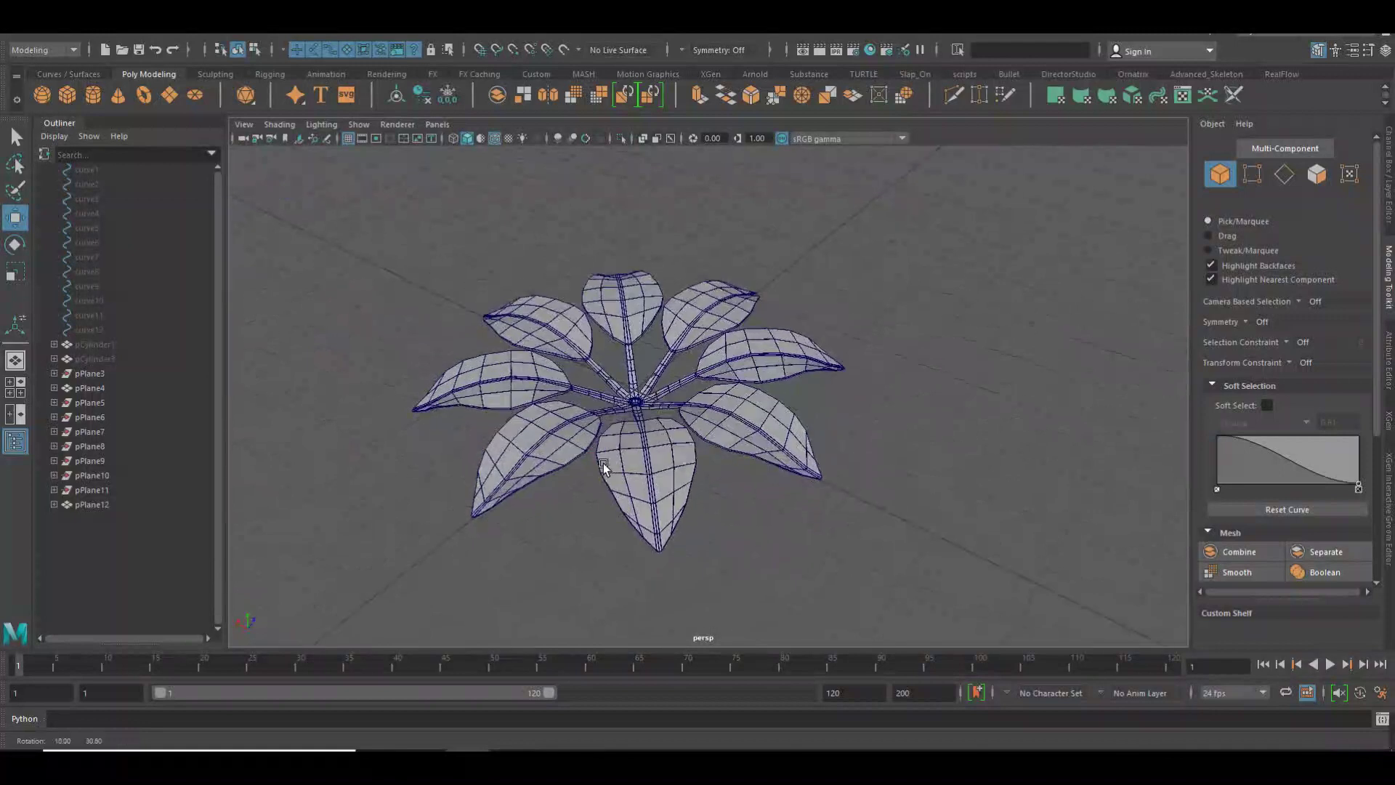
Freeze transforms on the combined flower pPlane12 and select leftovers pPlane5–pPlane11
left_click(660, 304)
left_click(447, 96)
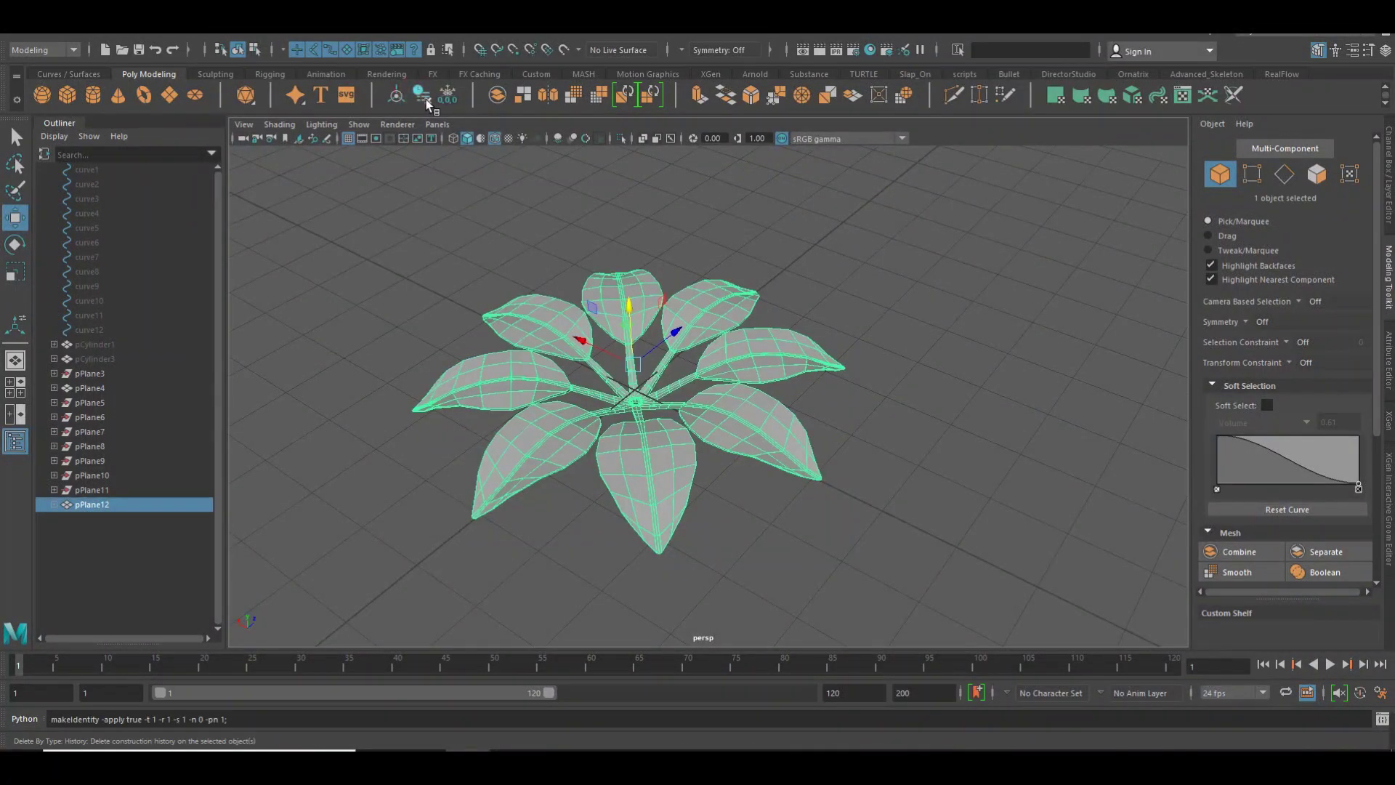
left_click(440, 263)
left_click(110, 476)
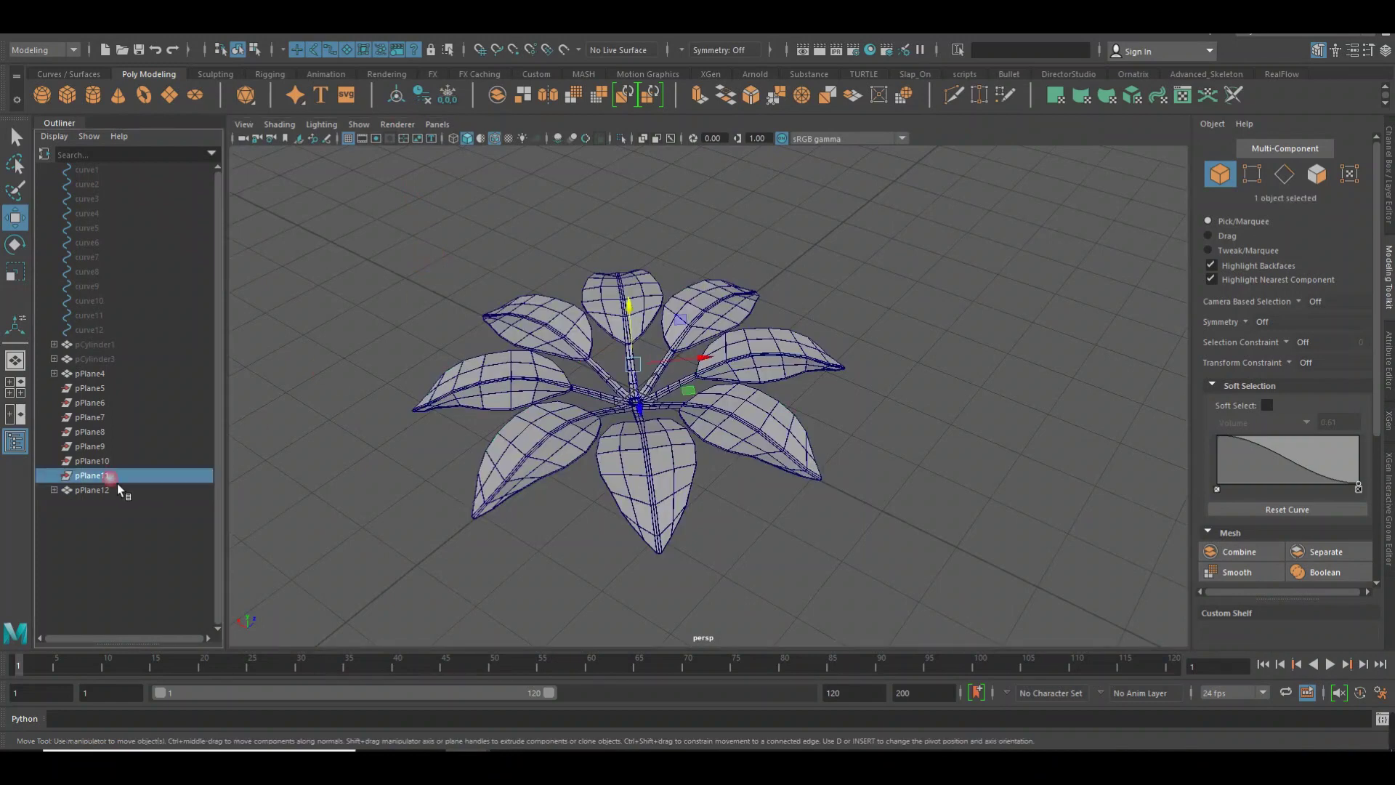
left_click(102, 388, "shift")
Delete the empty leftover nodes pPlane5–pPlane11 and inspect the standalone rosette
left_click_drag(538, 377, 590, 370, "alt")
left_click_drag(662, 315, 670, 219)
key("Delete")
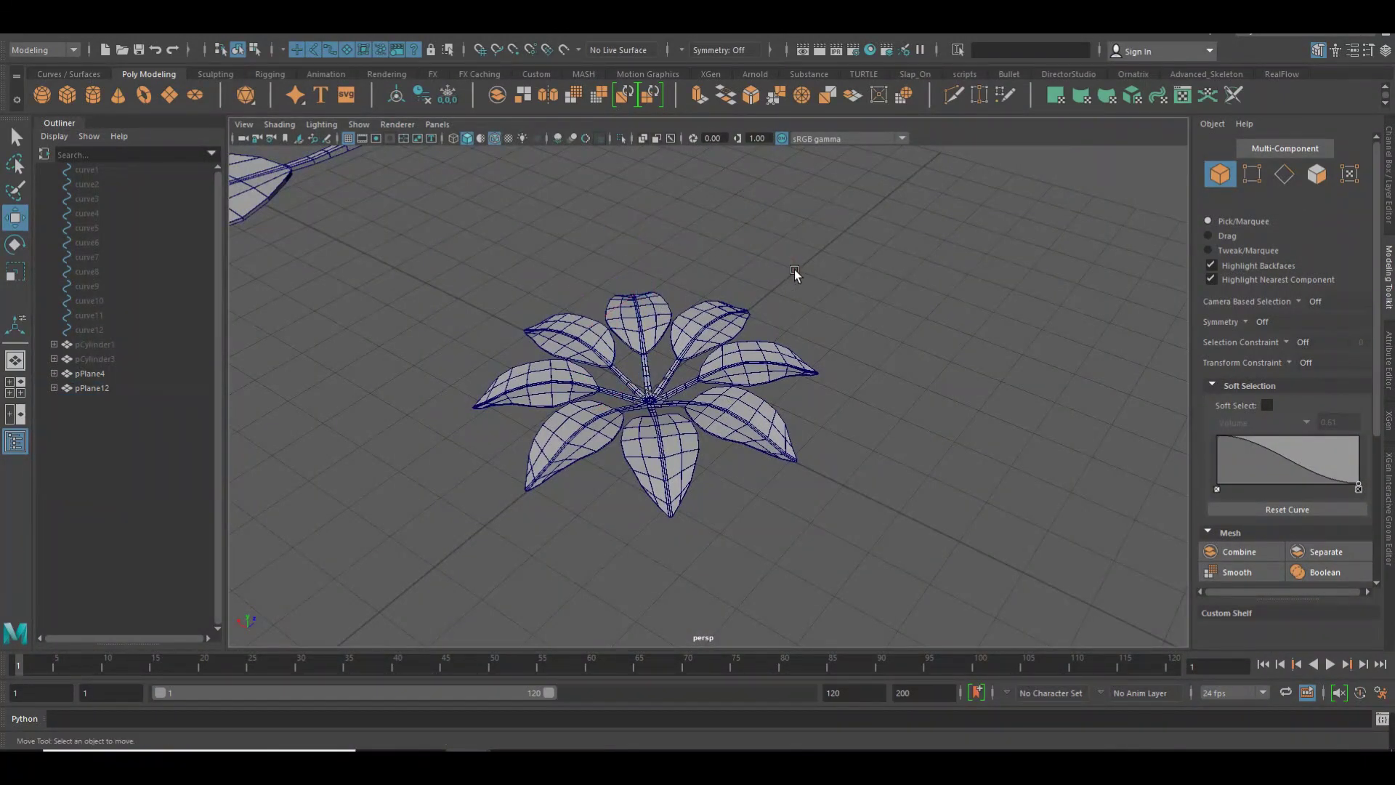
mouse_move(795, 269)
left_mouse_down("alt")
mouse_move(758, 389)
mouse_move(716, 364)
left_mouse_up("alt")
left_click(717, 364)
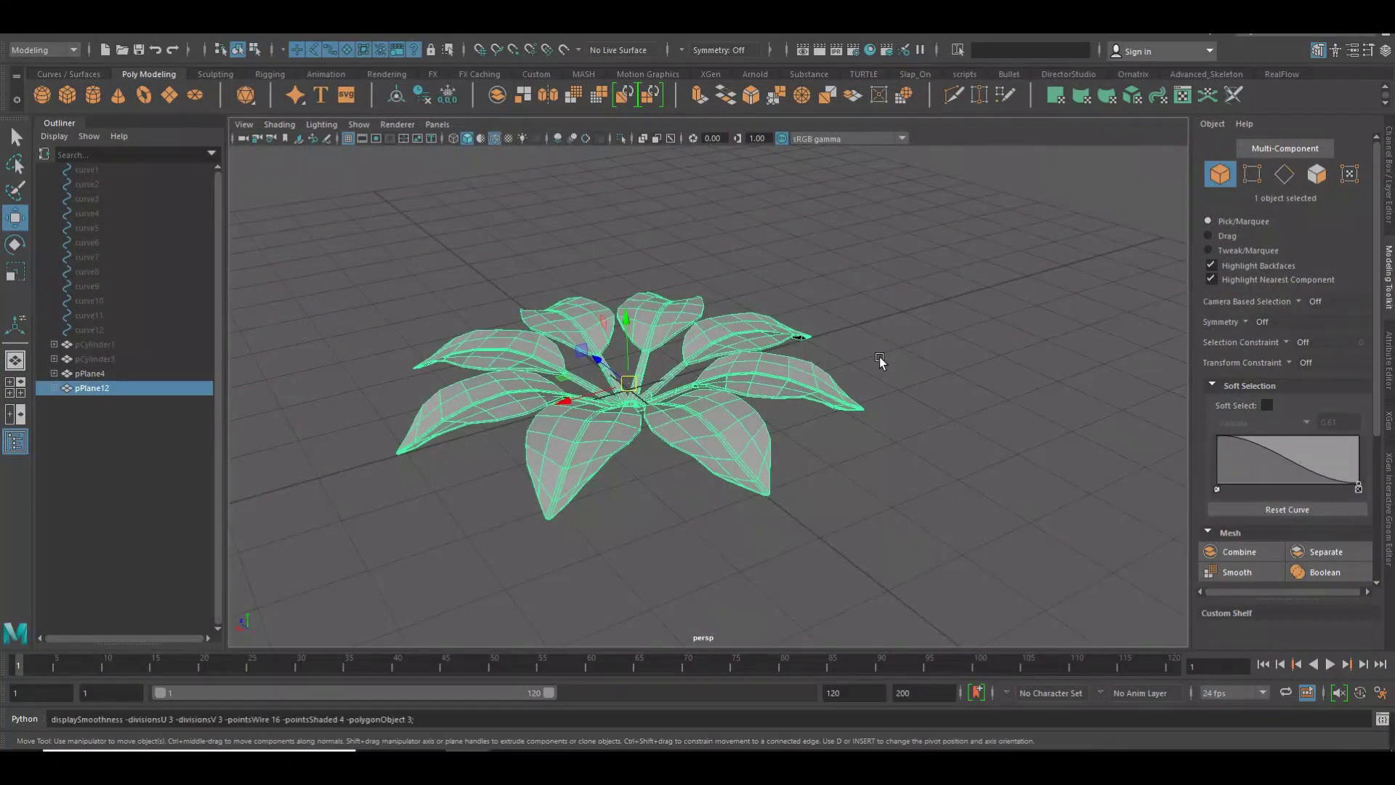
left_click(901, 356)
mouse_move(901, 356)
left_mouse_down("alt")
mouse_move(792, 378)
mouse_move(429, 150)
left_mouse_up("alt")
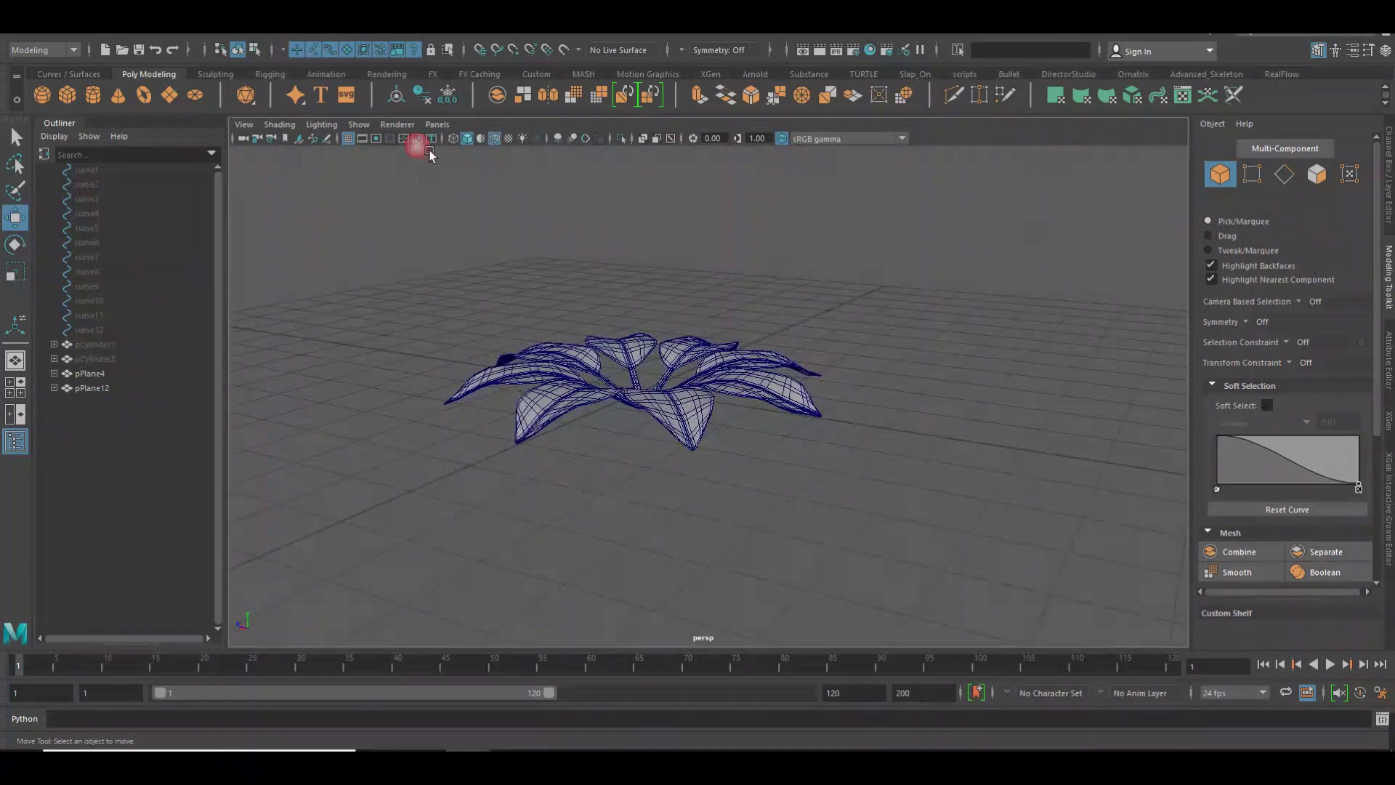
Switch the viewport to shaded display and orbit to inspect the flower from below
left_click(504, 138)
mouse_move(635, 274)
left_mouse_down("alt")
mouse_move(725, 368)
mouse_move(777, 361)
mouse_move(687, 377)
left_mouse_up("alt")
left_click(643, 407)
mouse_move(618, 342)
left_mouse_down()
mouse_move(613, 312)
mouse_move(725, 302)
mouse_move(654, 336)
mouse_move(691, 445)
left_mouse_up()
left_click(691, 446)
right_click_drag(691, 446, 792, 443, "alt")
mouse_move(792, 444)
left_mouse_down("alt")
mouse_move(859, 489)
mouse_move(925, 414)
mouse_move(691, 414)
mouse_move(738, 369)
mouse_move(738, 417)
mouse_move(763, 347)
mouse_move(822, 399)
mouse_move(579, 405)
mouse_move(584, 460)
mouse_move(753, 482)
mouse_move(804, 471)
mouse_move(805, 445)
mouse_move(726, 431)
mouse_move(753, 456)
mouse_move(754, 438)
mouse_move(723, 426)
mouse_move(723, 349)
left_mouse_up("alt")
Uniformly scale the rosette pPlane12 down to a much smaller size
left_click(727, 343)
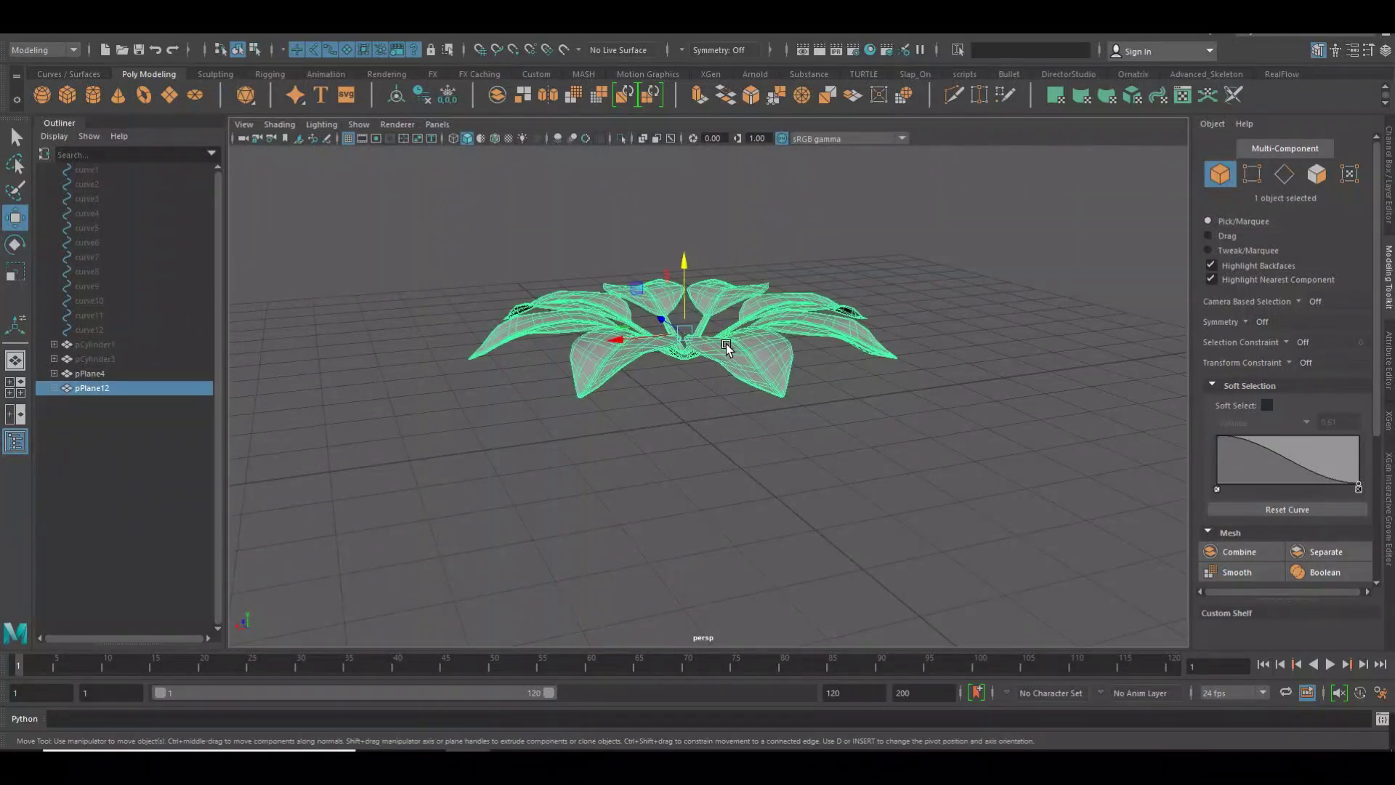
key("r")
mouse_move(694, 340)
left_mouse_down("alt")
mouse_move(664, 343)
mouse_move(607, 436)
mouse_move(756, 449)
mouse_move(781, 378)
mouse_move(591, 377)
mouse_move(614, 398)
left_mouse_up("alt")
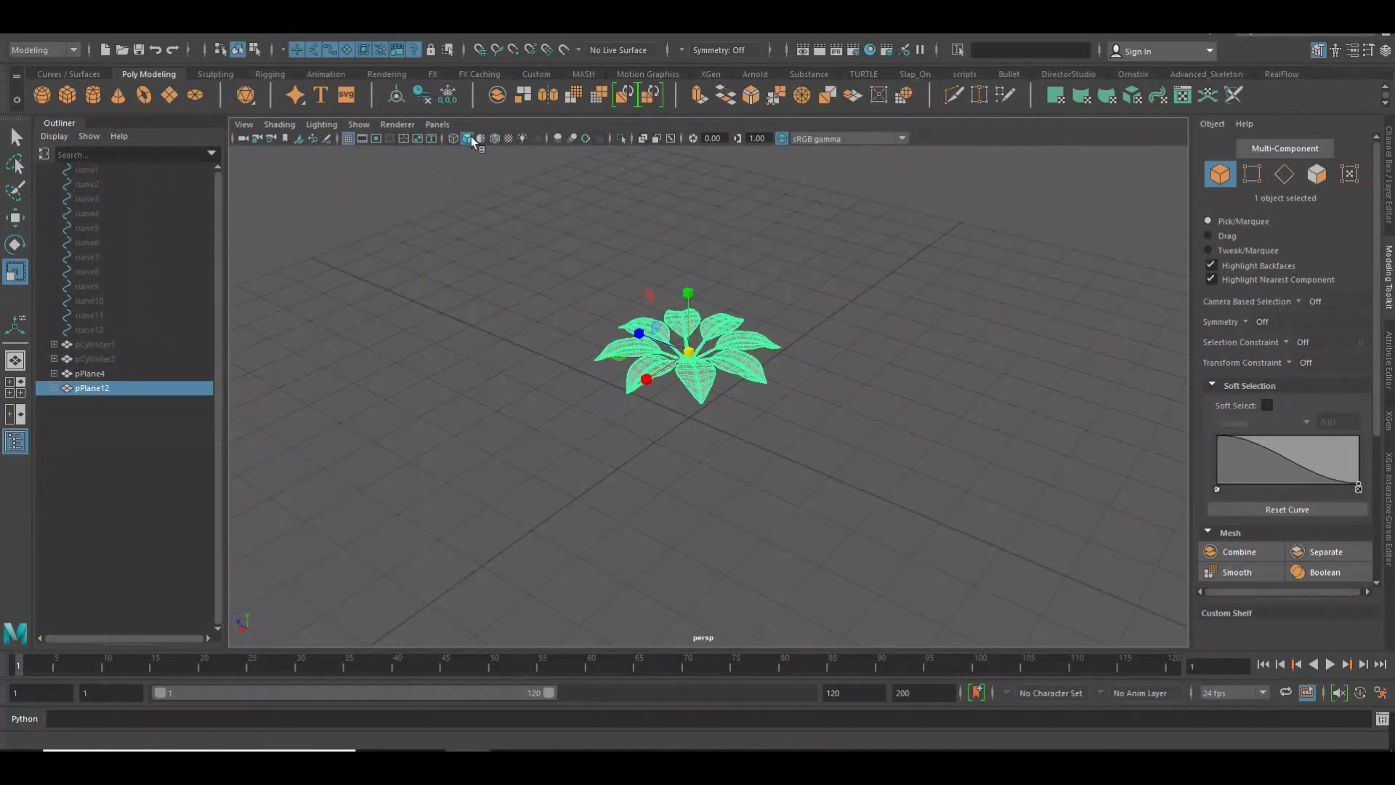
left_click(122, 358)
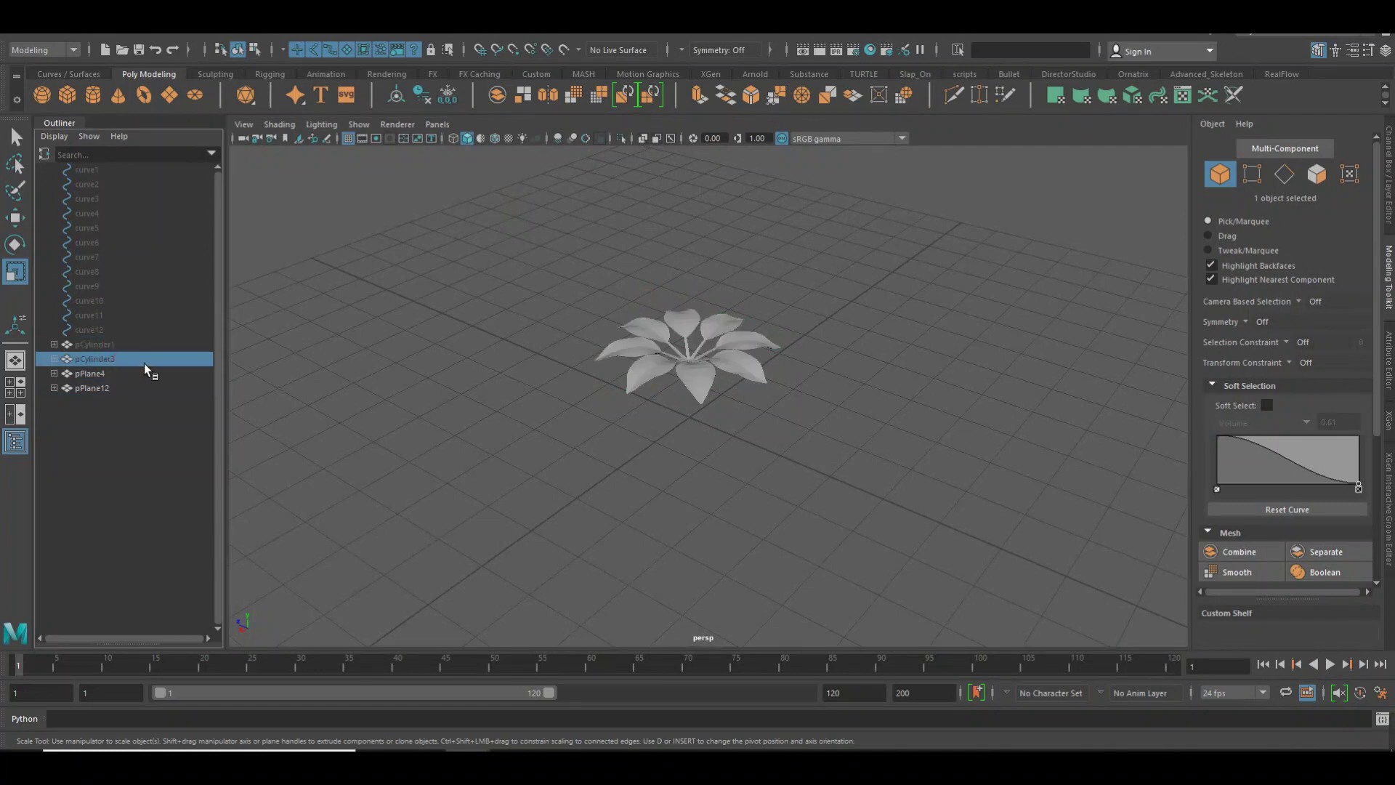
Hide pCylinder3 and bring the hidden tree trunk pCylinder1 back into view
left_click(444, 399)
right_click_drag(453, 403, 235, 391, "alt")
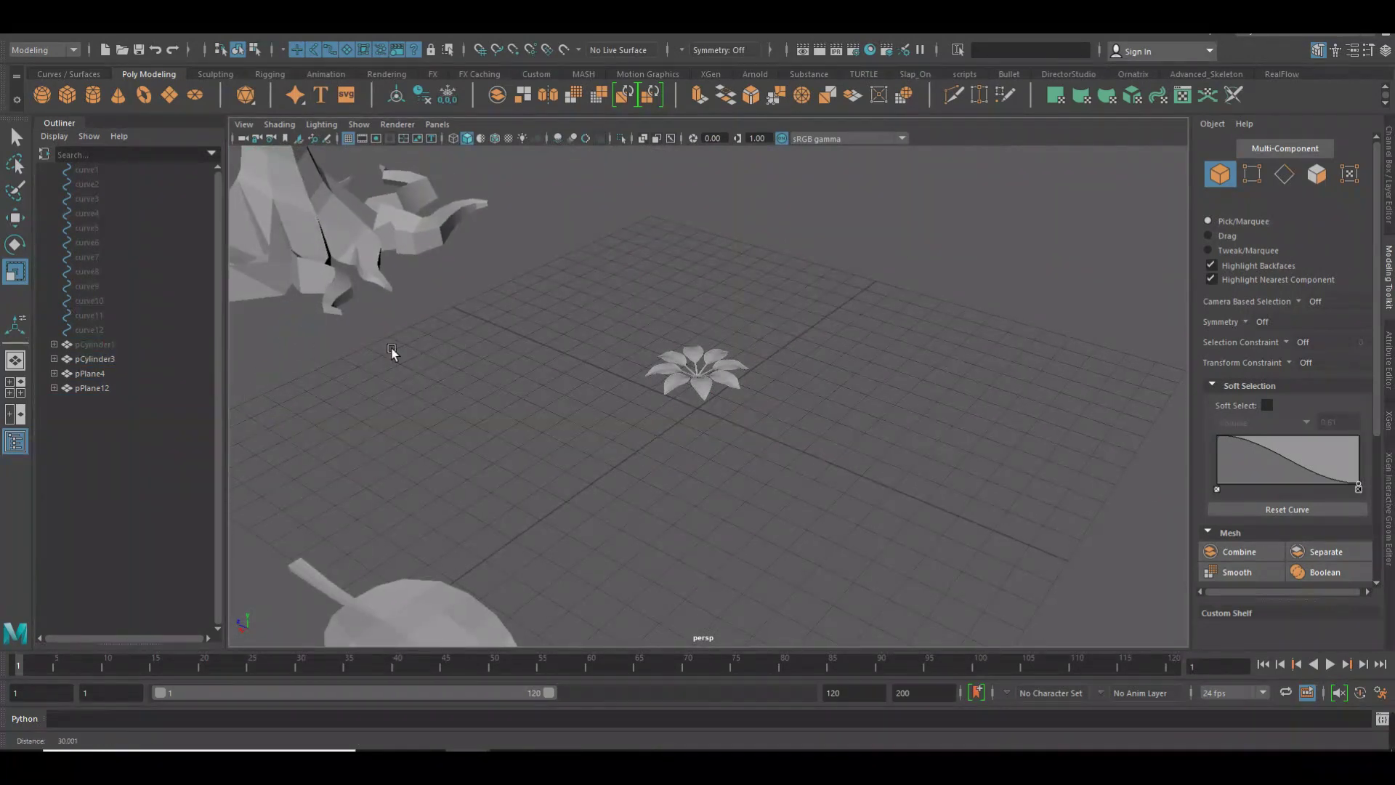
scroll(390, 348, "down", 5)
left_click(125, 358)
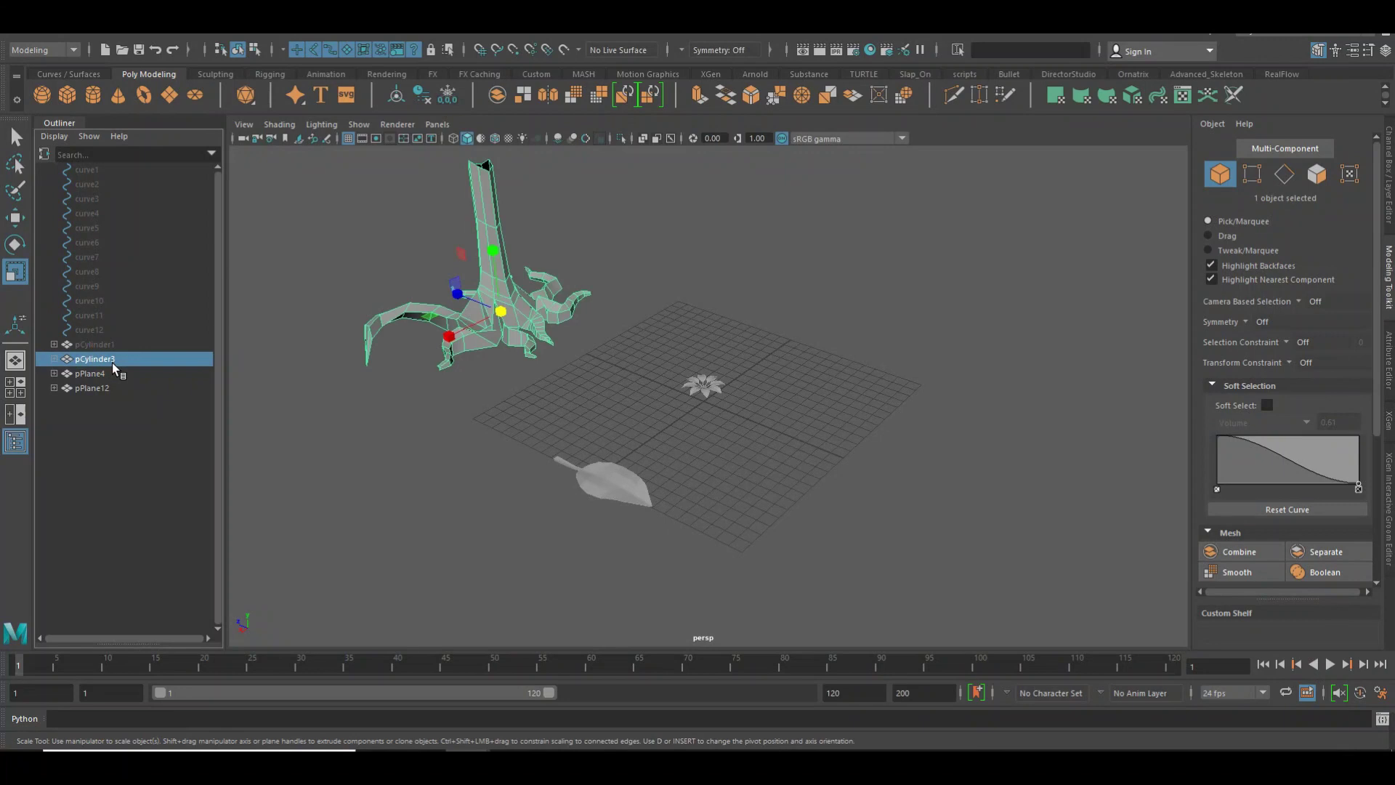
key("h")
key("ctrl+shift+h")
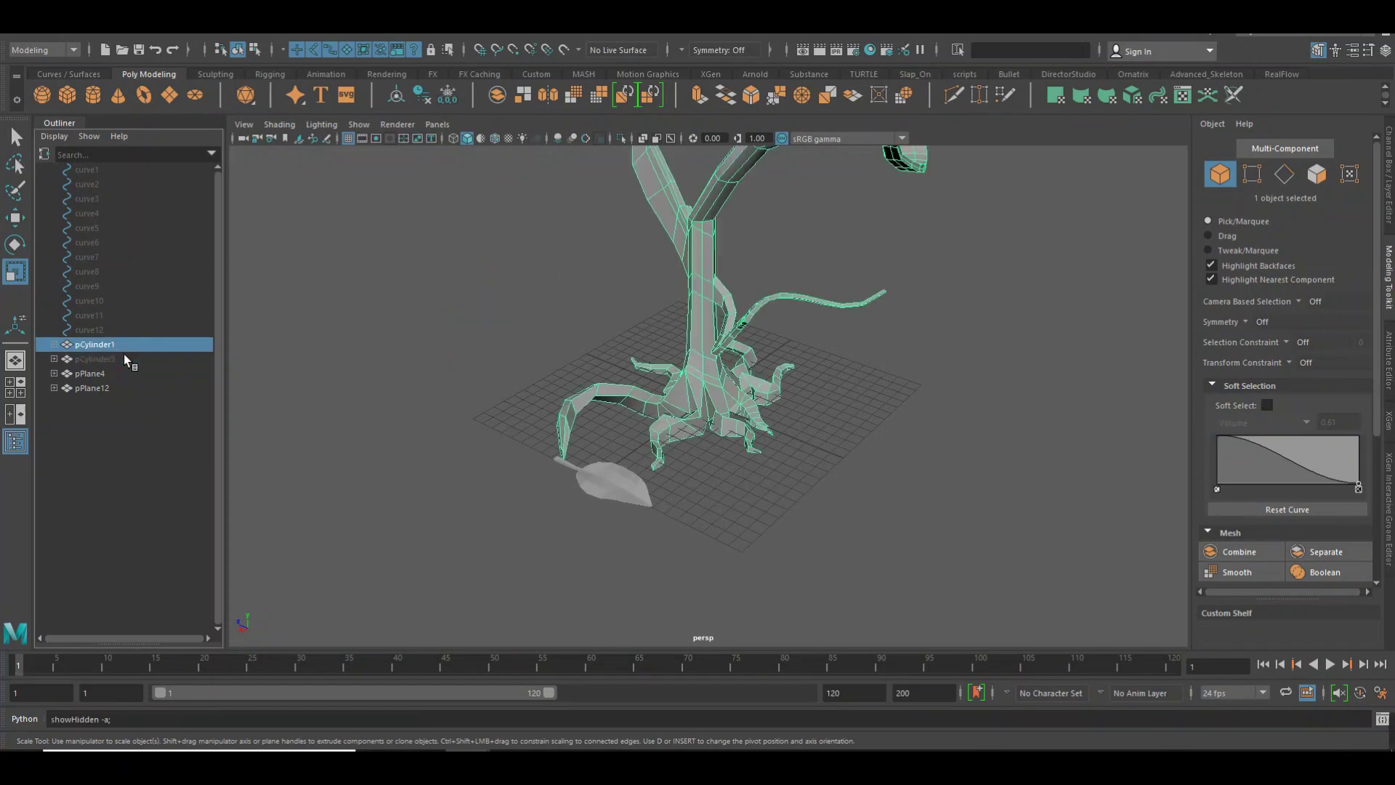
Raise the small flower pPlane12 from the grid up toward the tree's branches
left_click(380, 427)
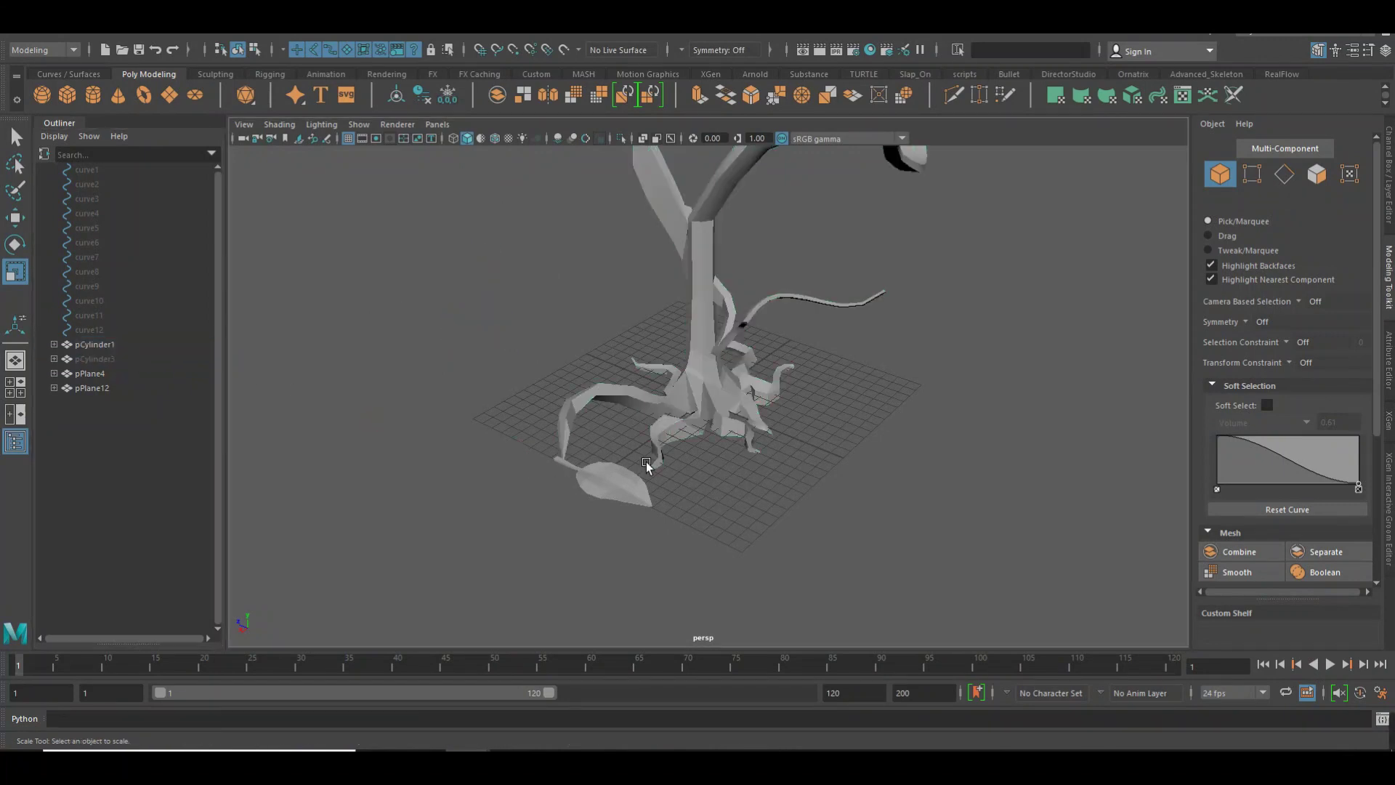
left_click(115, 394)
left_click_drag(480, 456, 515, 462, "alt")
left_click_drag(717, 352, 730, 258)
mouse_move(739, 181)
left_mouse_down("alt")
mouse_move(754, 285)
mouse_move(794, 332)
left_mouse_up("alt")
left_click_drag(705, 292, 736, 276)
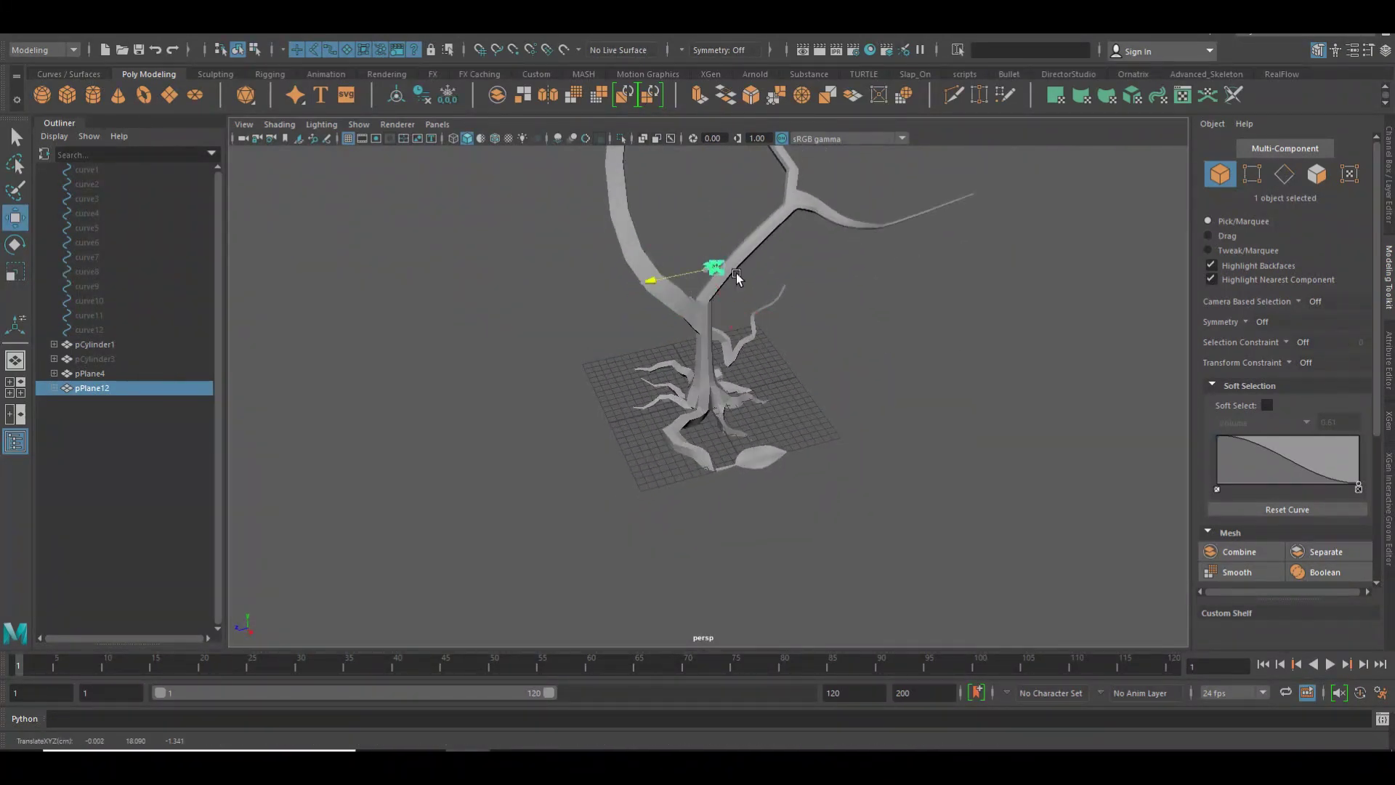
Show wireframe over the shaded surfaces and line the flower up with a branch tip
left_click_drag(930, 232, 779, 396, "alt")
right_click_drag(778, 395, 700, 406, "alt")
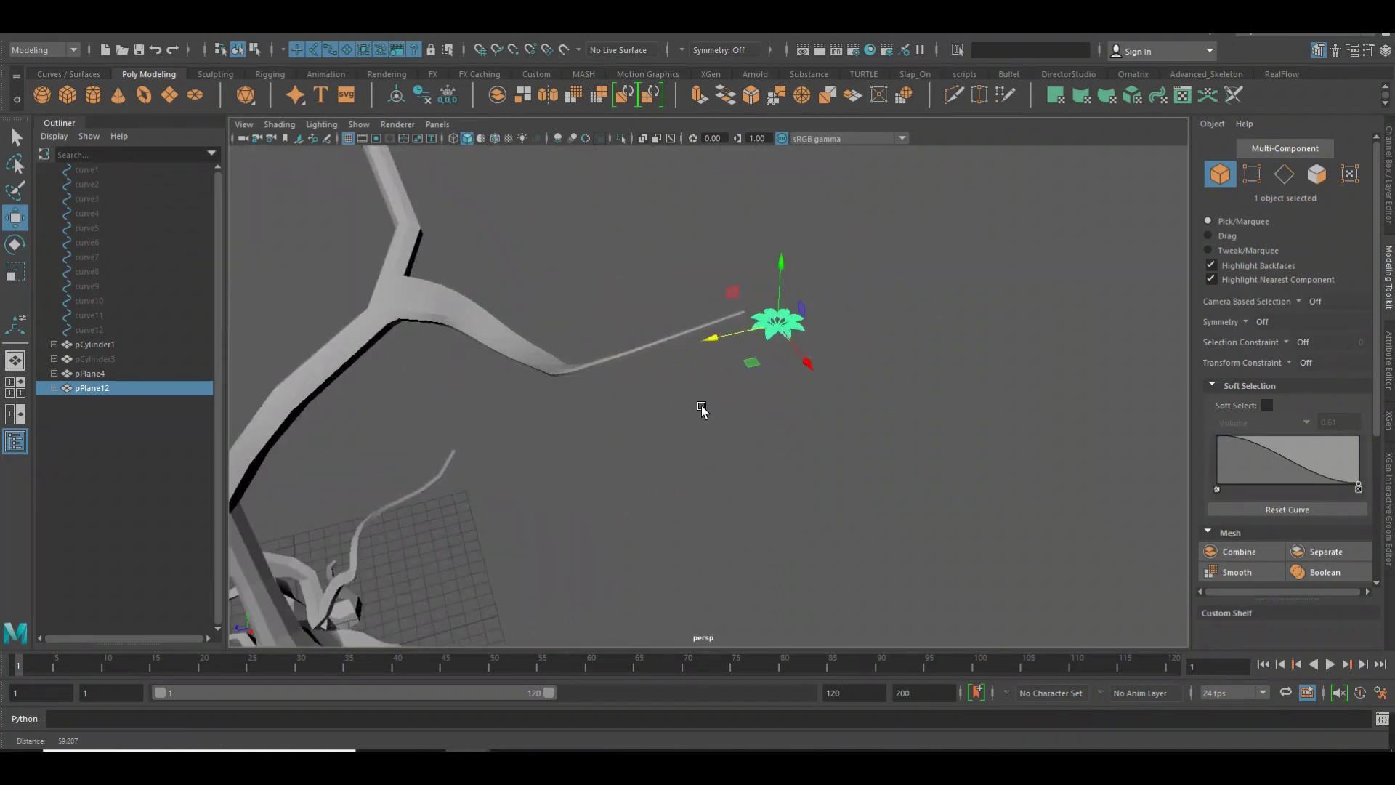
left_click(494, 139)
right_click_drag(654, 274, 732, 434, "alt")
left_click_drag(733, 434, 702, 454, "alt")
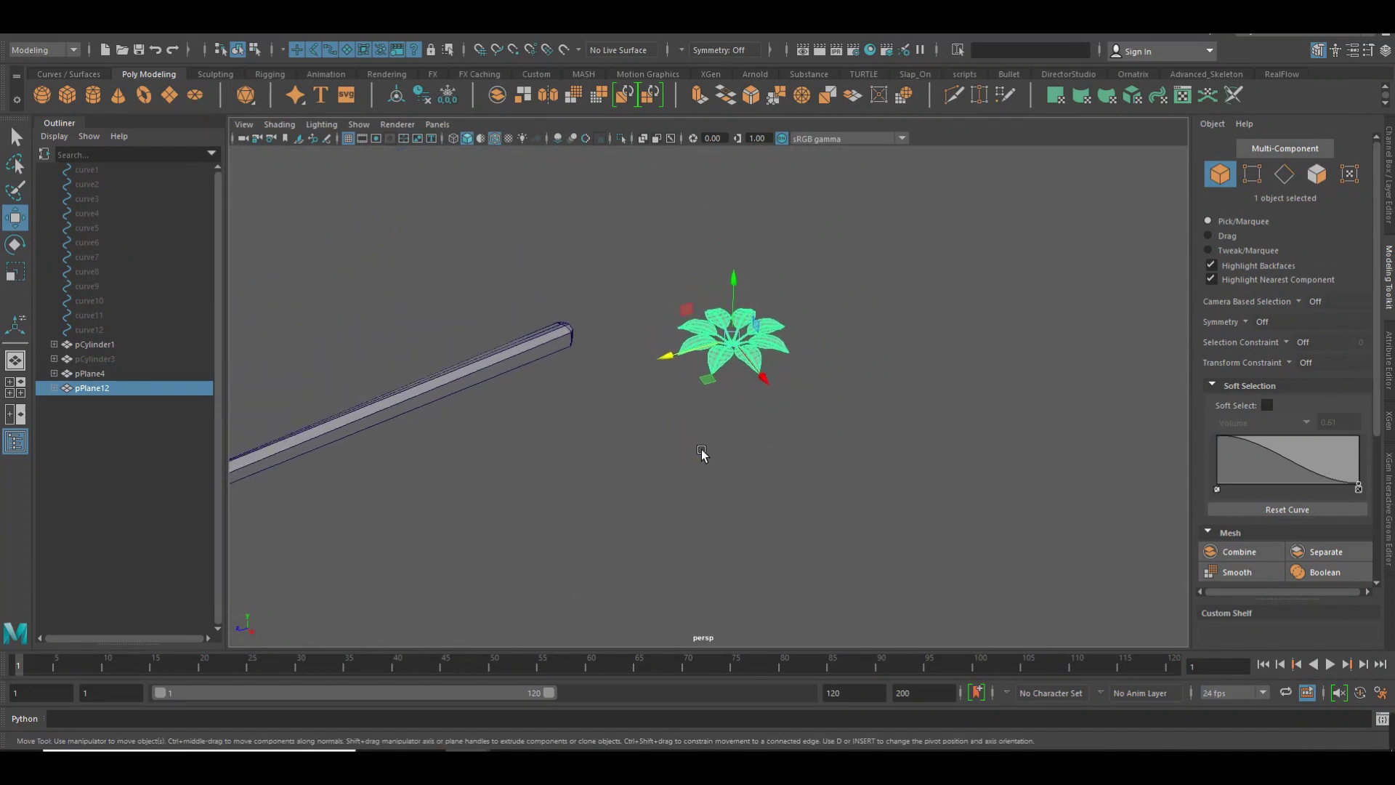
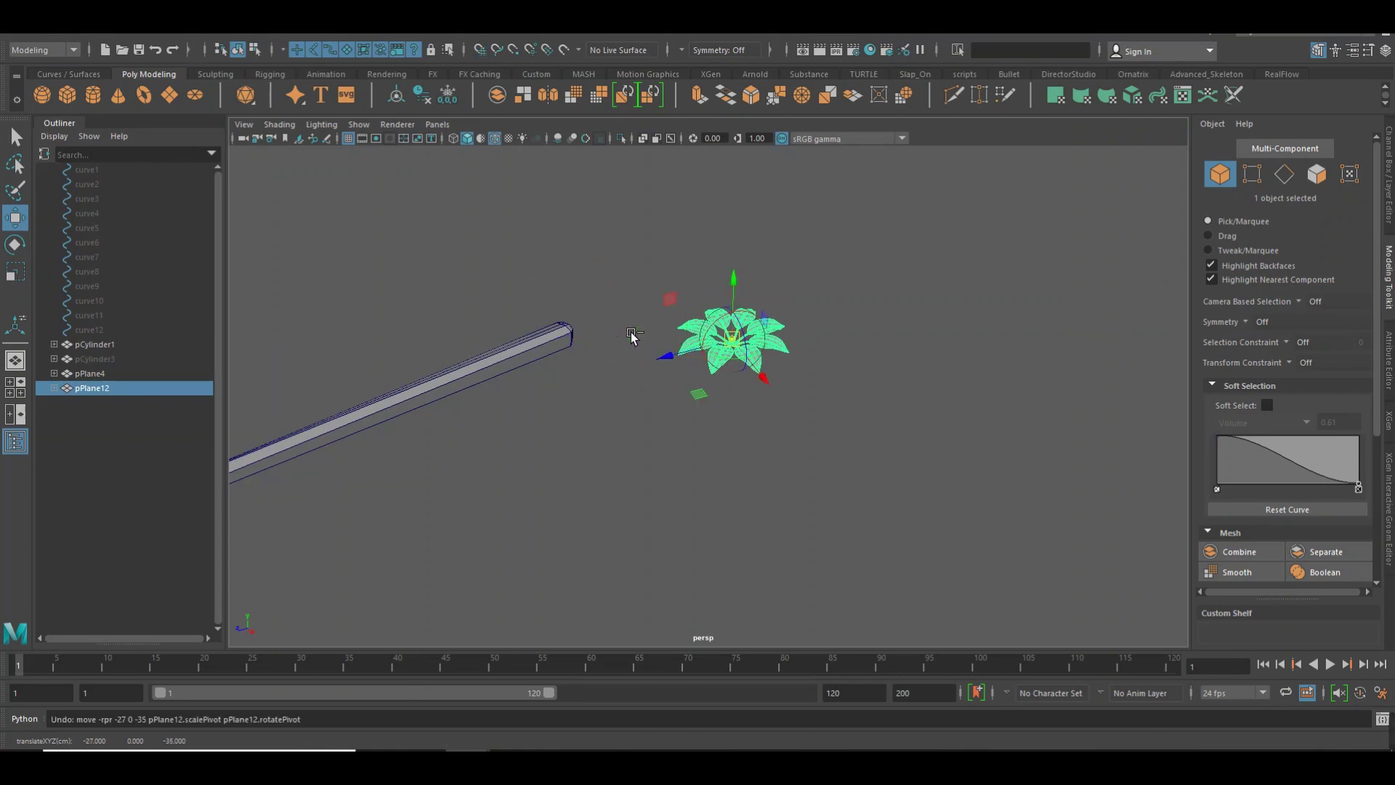
Zoom out, orbit and close in on the thin branch tip and the leaf flower
key("ctrl+z")
mouse_move(682, 370)
right_mouse_down("alt")
mouse_move(374, 428)
mouse_move(444, 433)
right_mouse_up("alt")
mouse_move(443, 433)
left_mouse_down("alt")
mouse_move(385, 428)
mouse_move(406, 449)
left_mouse_up("alt")
right_click_drag(796, 363, 990, 367, "alt")
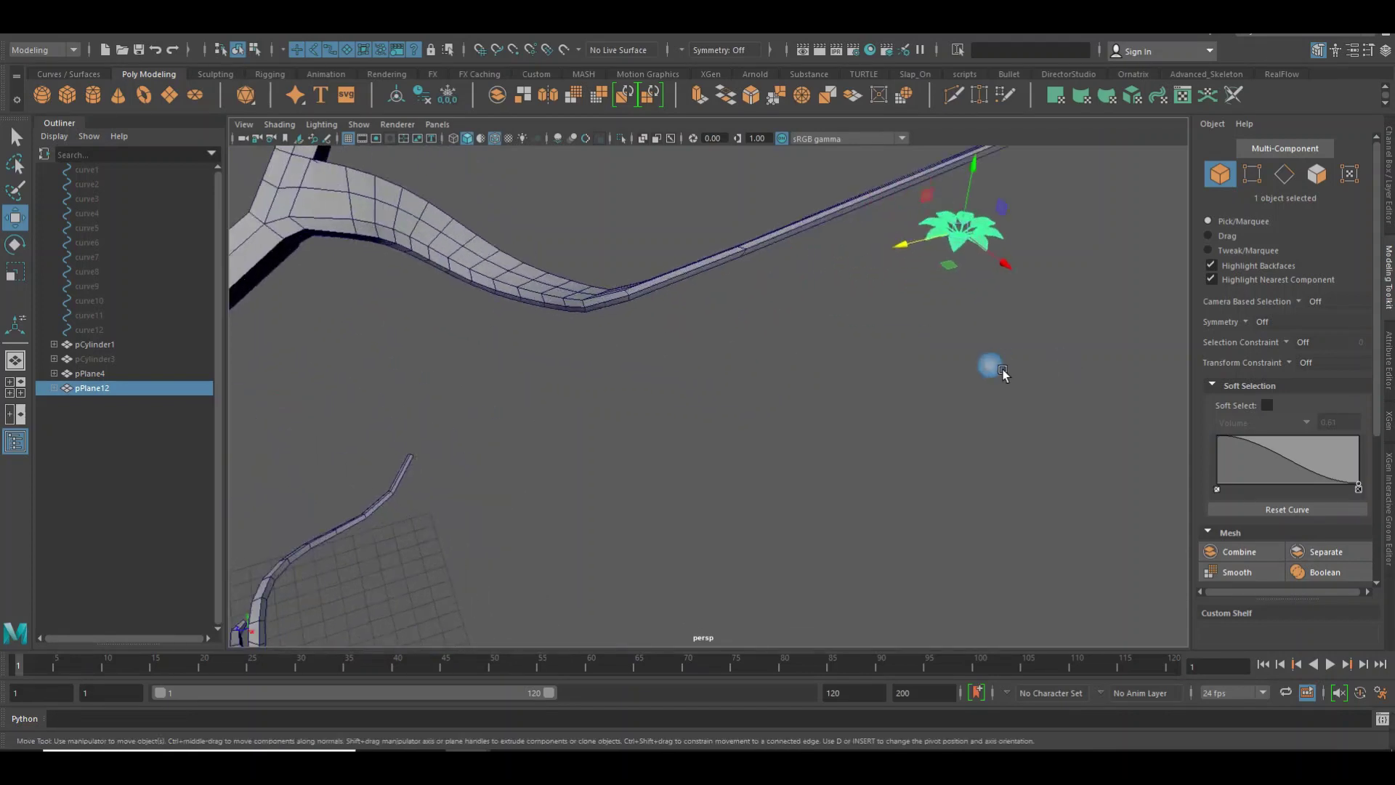
middle_click_drag(991, 368, 760, 404, "alt")
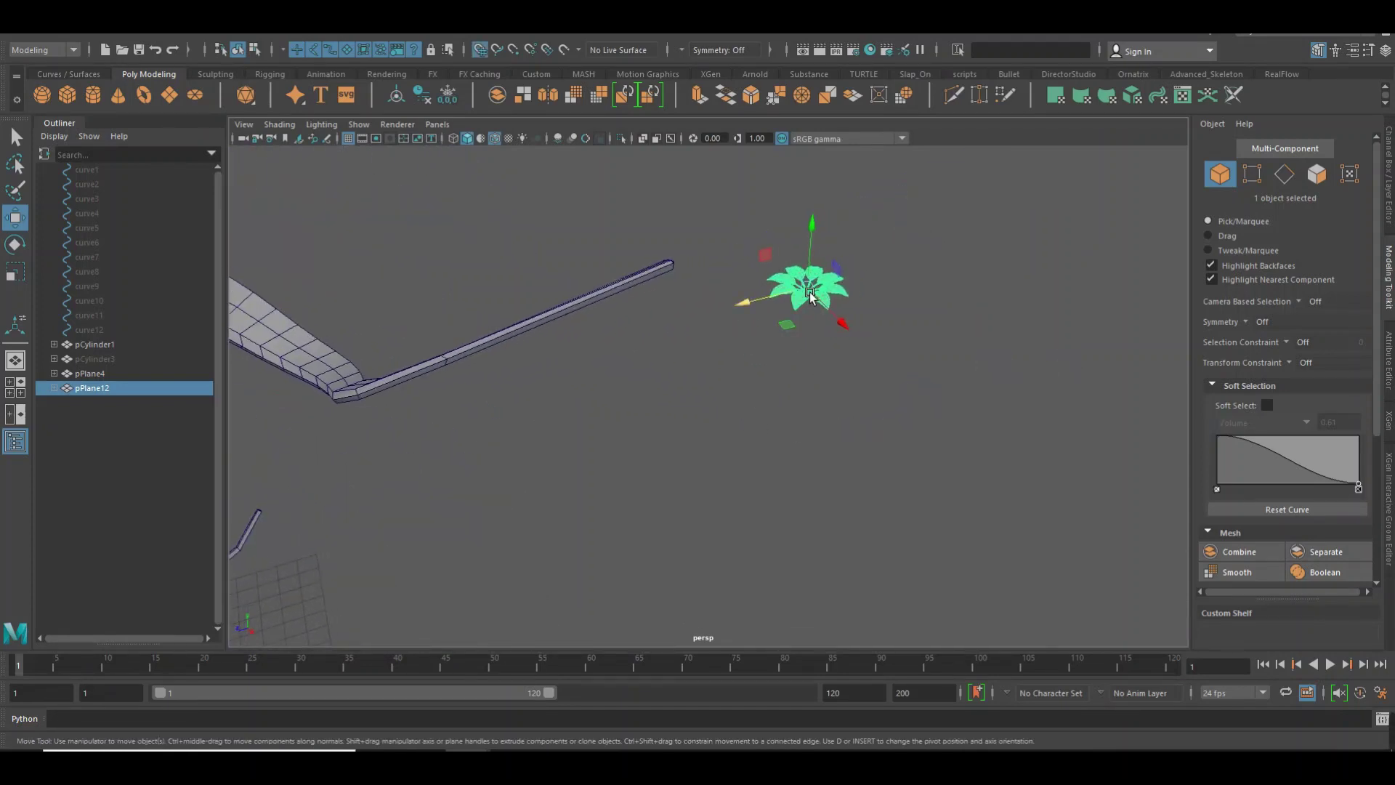
Place pPlane12 on the branch end, check it from another angle, then go to Front view
left_click_drag(811, 294, 787, 288)
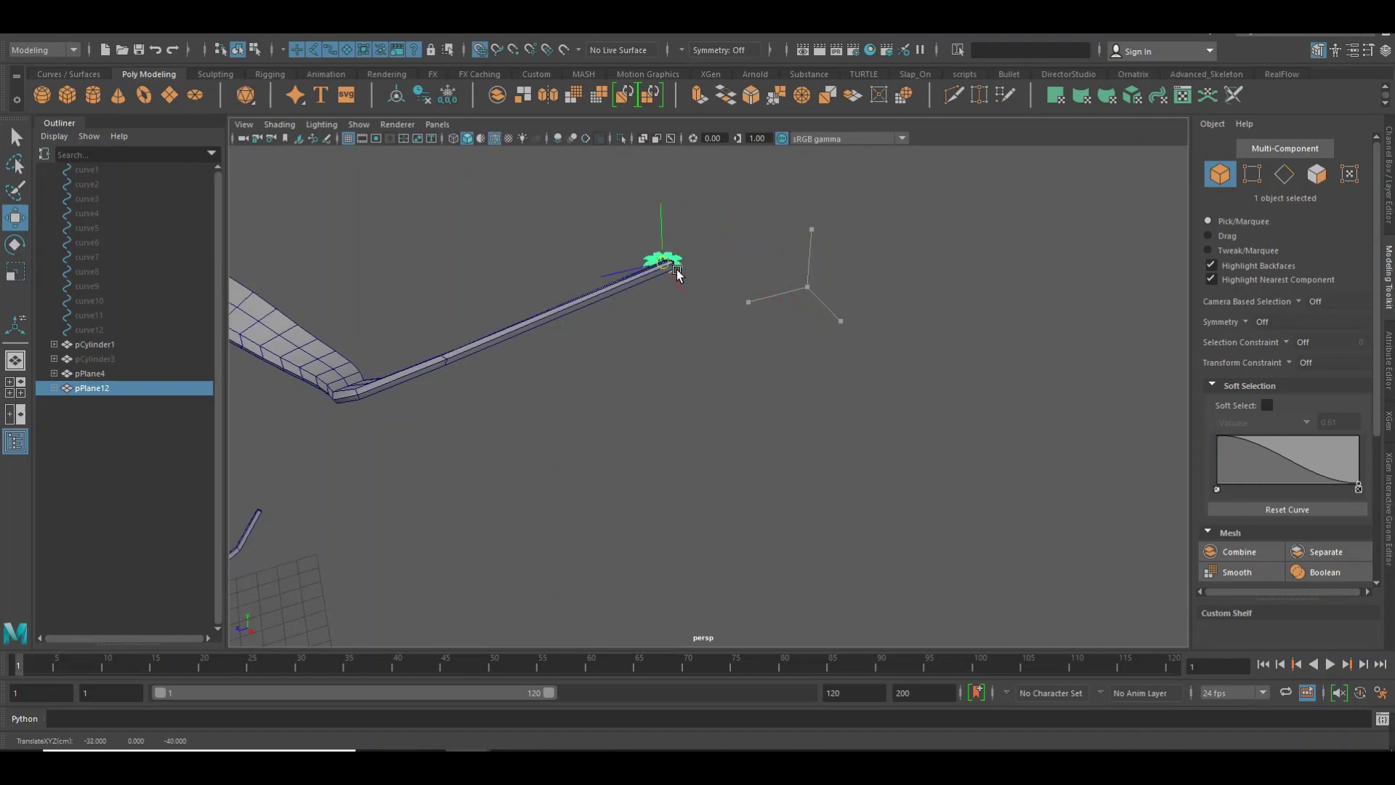
mouse_move(676, 338)
left_mouse_down("alt")
mouse_move(825, 337)
mouse_move(841, 396)
left_mouse_up("alt")
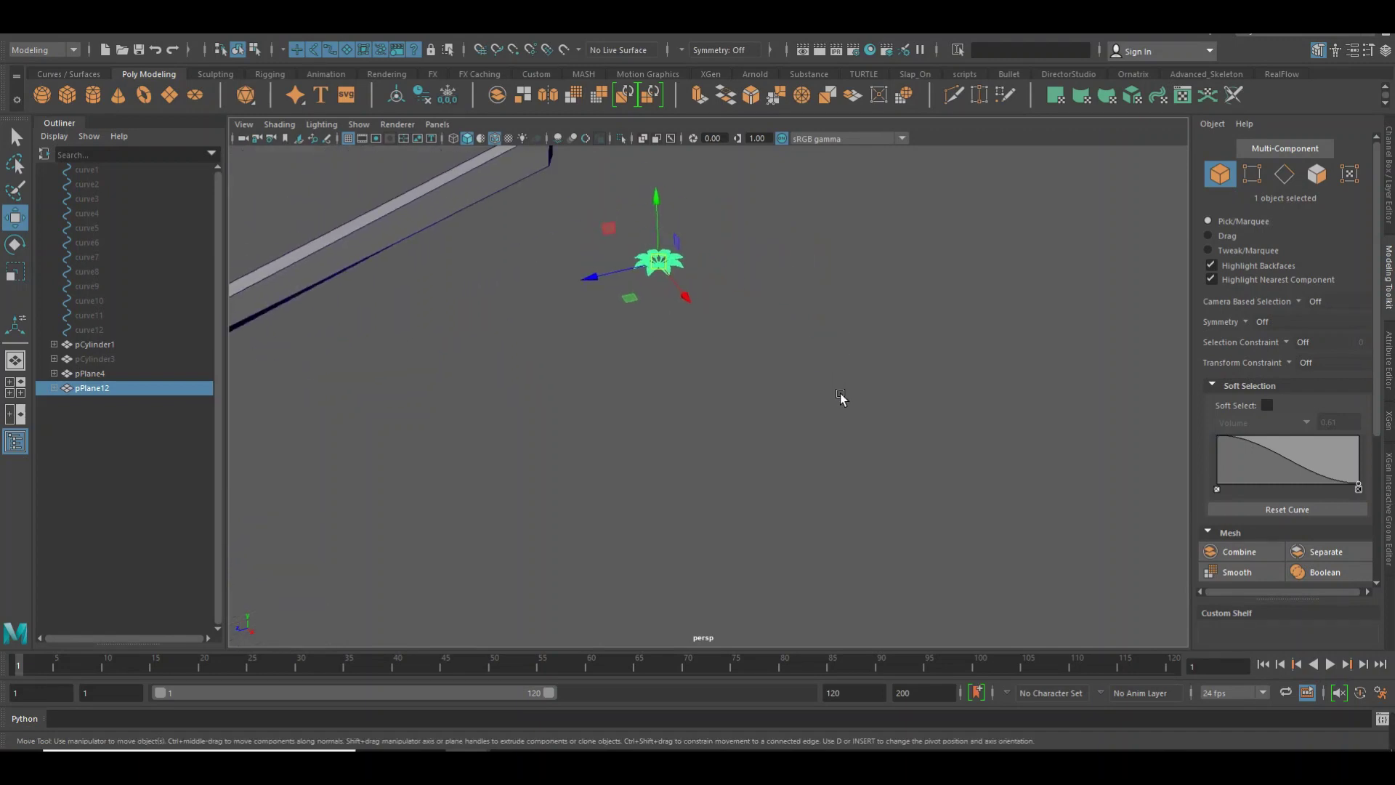
key("space")
left_click(690, 435)
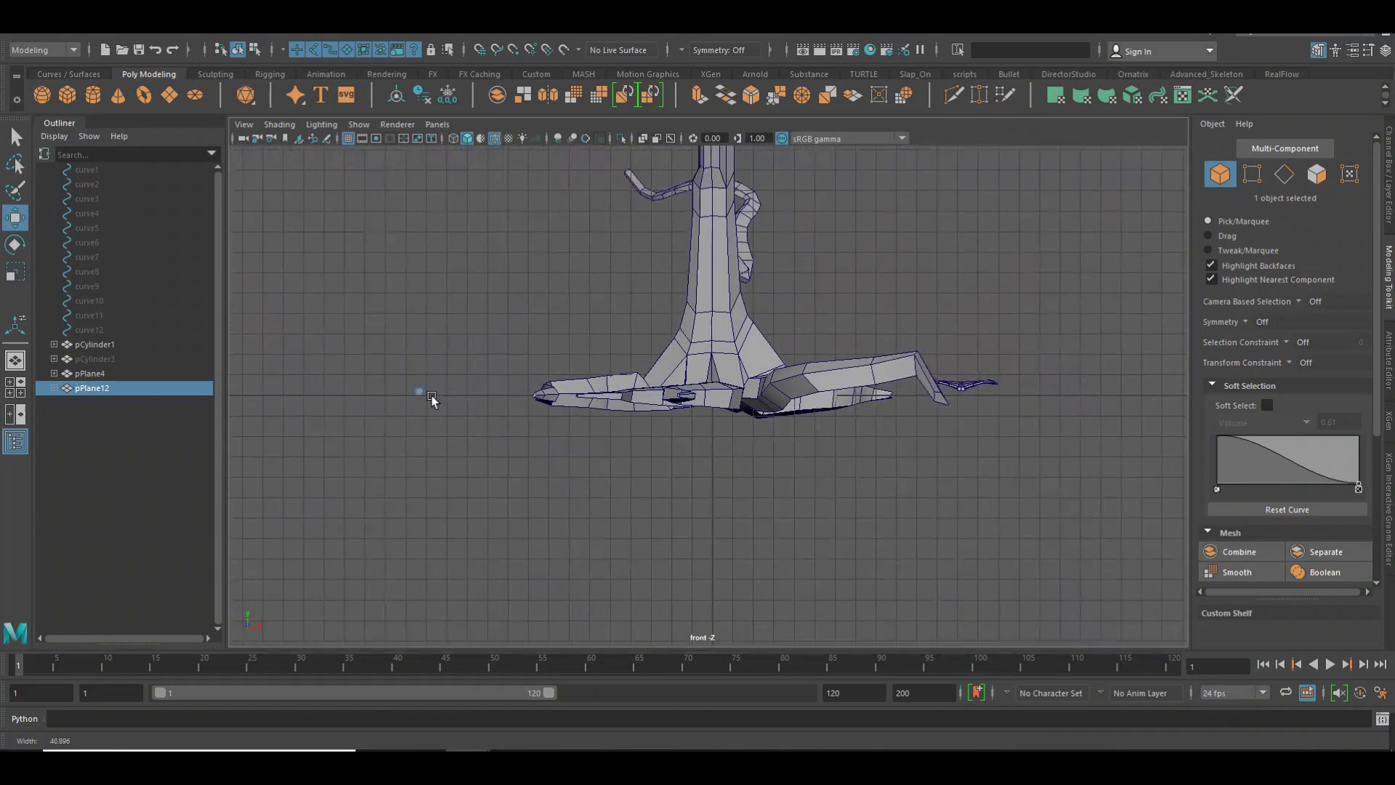
In Front view, frame the canopy and move pPlane12 up toward the branch
scroll(613, 338, "up", 5)
middle_click_drag(612, 338, 760, 477, "alt")
mouse_move(760, 477)
right_mouse_down("alt")
mouse_move(561, 404)
mouse_move(398, 445)
right_mouse_up("alt")
left_click_drag(516, 581, 658, 506)
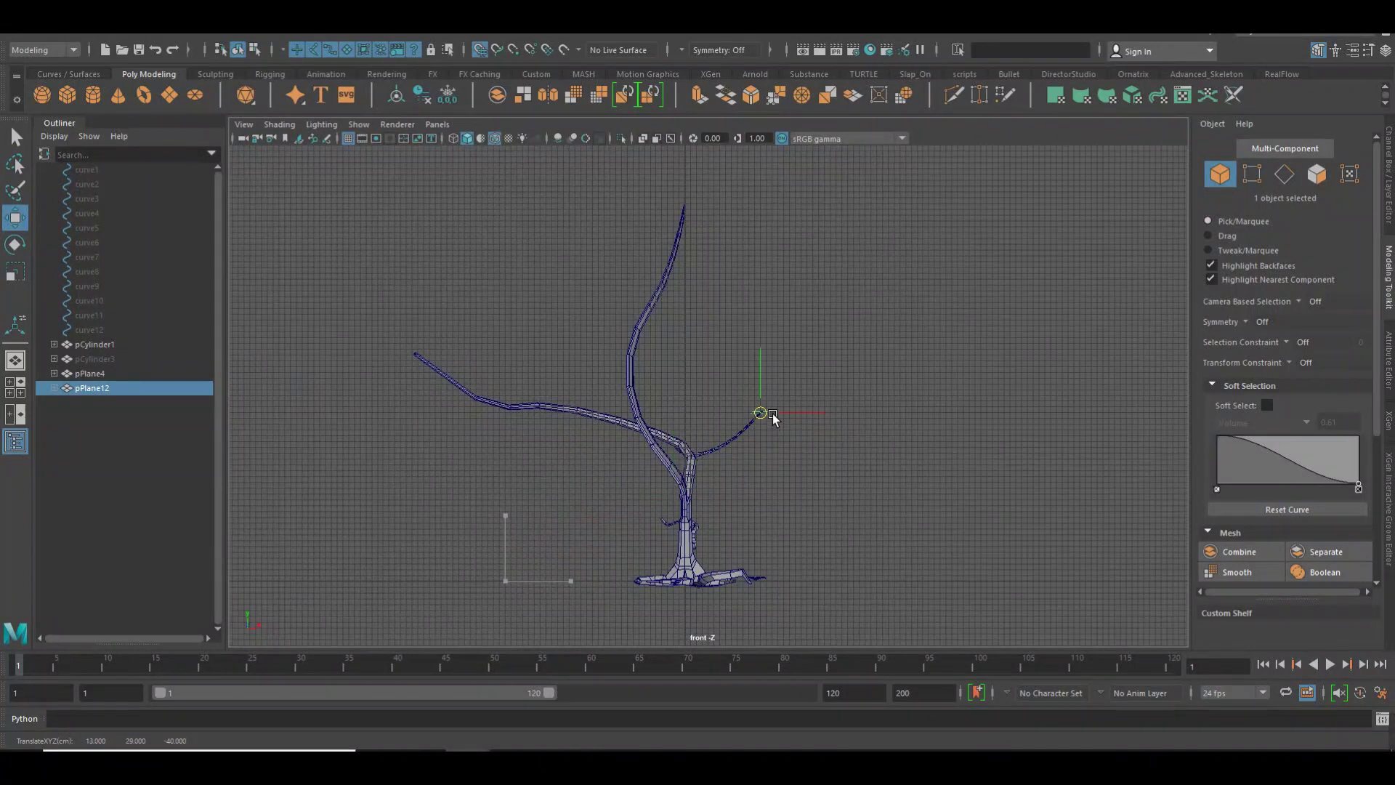
scroll(773, 417, "up", 2)
scroll(1017, 452, "up", 2)
scroll(758, 474, "up", 5)
mouse_move(1062, 501)
middle_mouse_down("alt")
mouse_move(753, 377)
mouse_move(753, 473)
mouse_move(405, 436)
middle_mouse_up("alt")
scroll(846, 420, "up", 3)
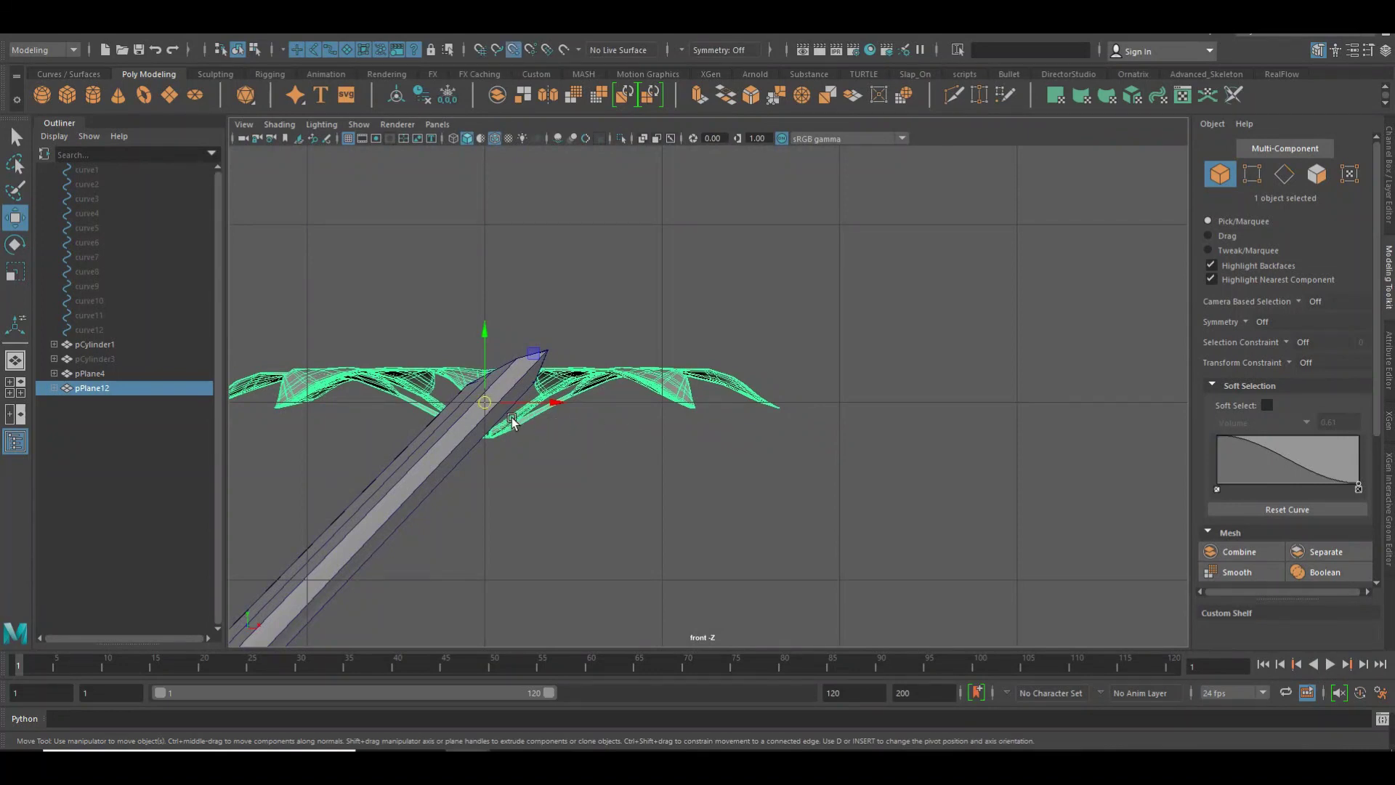
Raise pPlane12 onto the branch tip and tilt it about -22° around Z
mouse_move(498, 408)
left_mouse_down()
mouse_move(550, 347)
mouse_move(549, 317)
left_mouse_up()
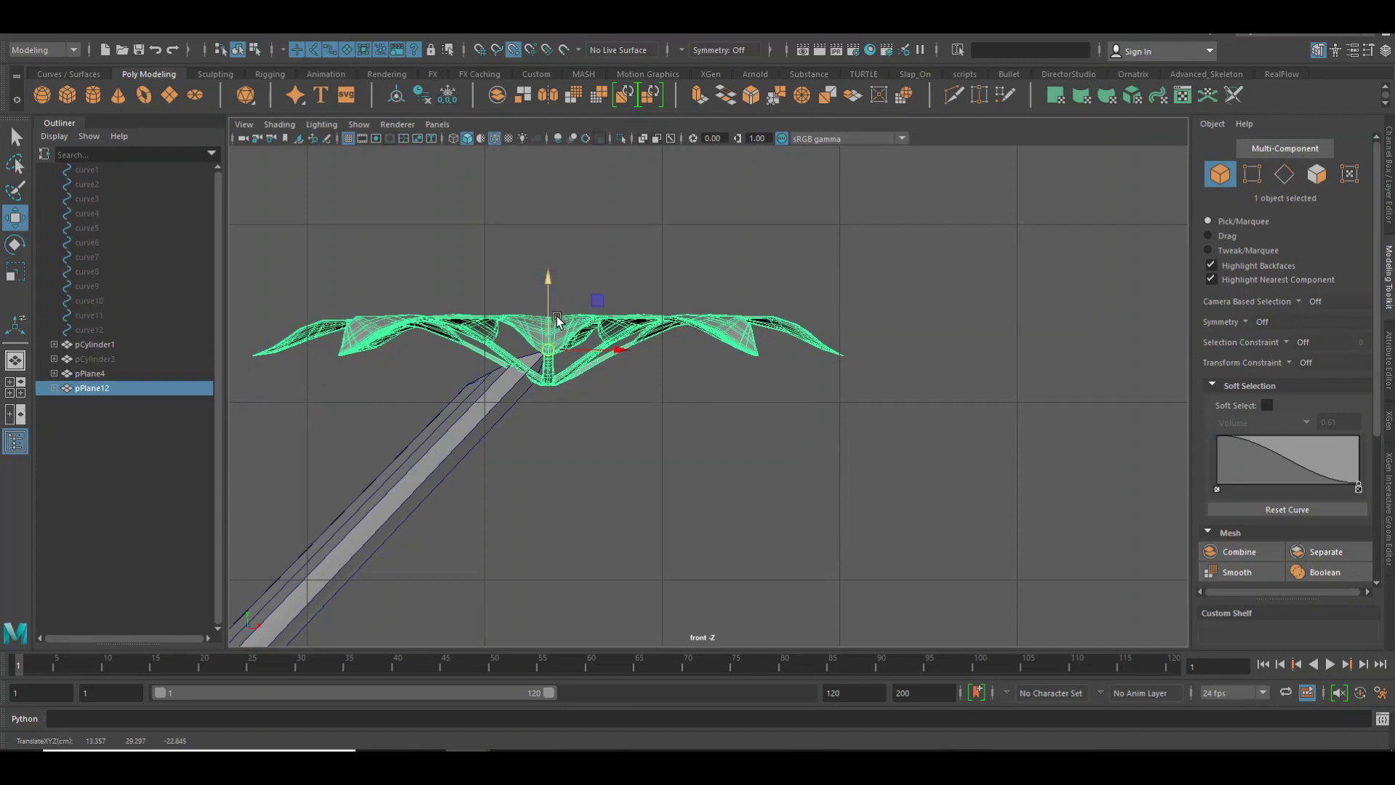
left_click_drag(556, 298, 557, 297)
key("e")
mouse_move(618, 333)
left_mouse_down()
mouse_move(627, 353)
mouse_move(530, 326)
left_mouse_up()
key("w")
Return to Perspective view, reframe on the flower and reselect pPlane12
key("space")
mouse_move(403, 375)
left_mouse_down("alt")
mouse_move(632, 367)
mouse_move(616, 461)
left_mouse_up("alt")
left_click(643, 366)
right_click_drag(615, 460, 725, 389, "alt")
middle_click_drag(725, 389, 612, 454, "alt")
right_click_drag(612, 454, 976, 441, "alt")
mouse_move(976, 444)
left_mouse_down("alt")
mouse_move(719, 513)
mouse_move(751, 455)
mouse_move(661, 489)
left_mouse_up("alt")
right_click_drag(661, 489, 370, 479, "alt")
mouse_move(369, 480)
left_mouse_down("alt")
mouse_move(564, 512)
mouse_move(1031, 508)
left_mouse_up("alt")
mouse_move(1031, 508)
right_mouse_down("alt")
mouse_move(931, 473)
mouse_move(908, 423)
right_mouse_up("alt")
scroll(940, 469, "up", 5)
left_click(931, 443)
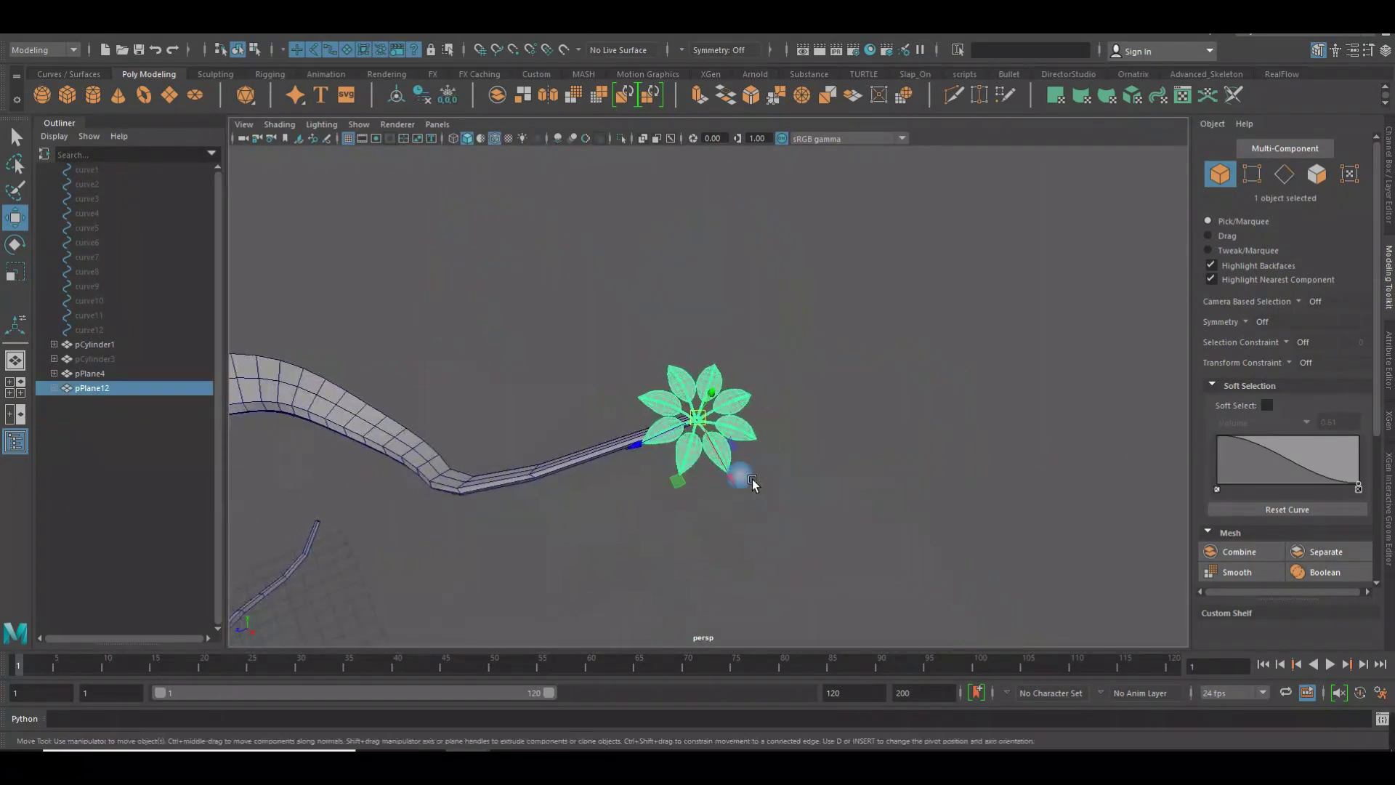
Shrink pPlane12 with the Scale tool and re-tilt it about -30° in Z
mouse_move(876, 460)
middle_mouse_down("alt")
mouse_move(789, 385)
mouse_move(683, 399)
mouse_move(958, 328)
middle_mouse_up("alt")
mouse_move(632, 377)
left_mouse_down("alt")
mouse_move(881, 420)
mouse_move(768, 358)
left_mouse_up("alt")
key("r")
left_click_drag(658, 326, 732, 303)
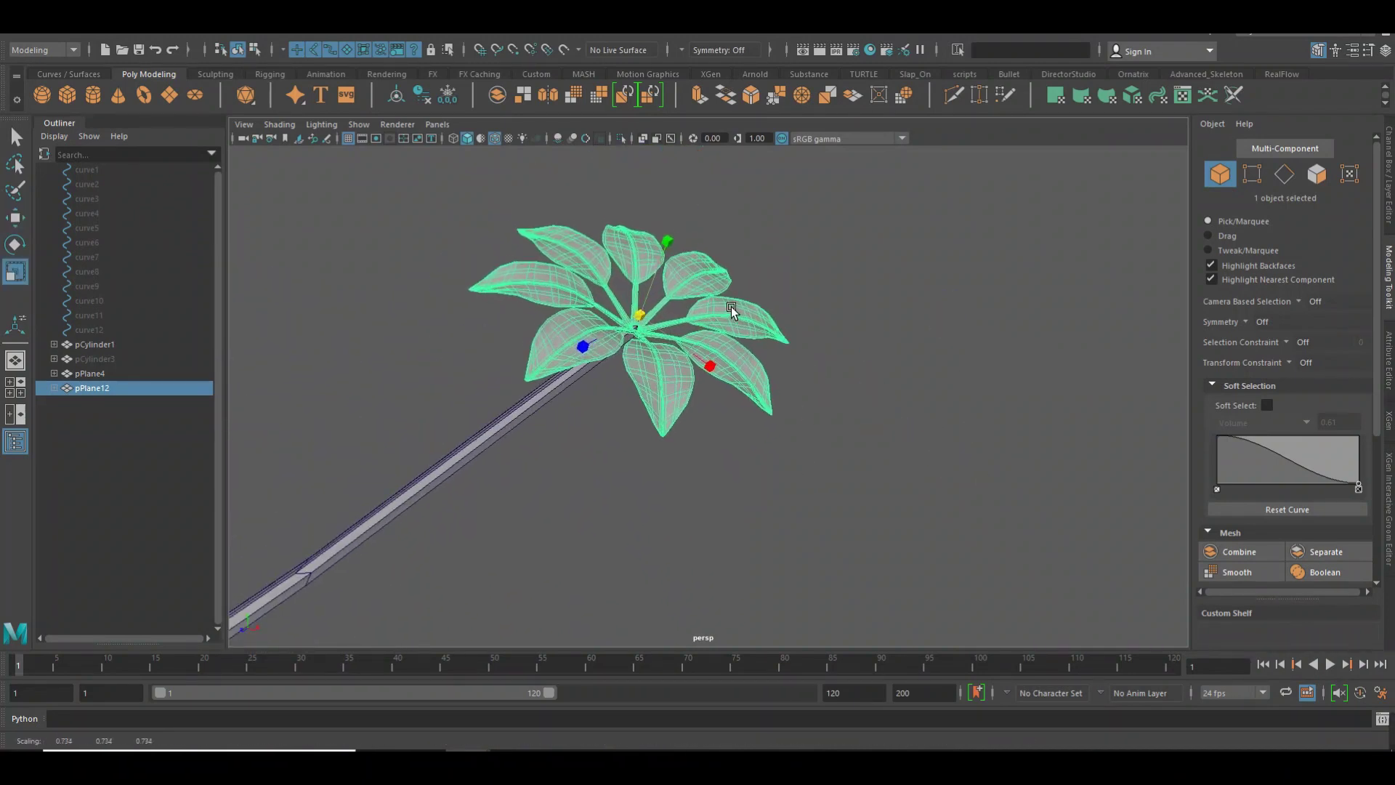
left_click_drag(632, 380, 639, 380, "alt")
key("w")
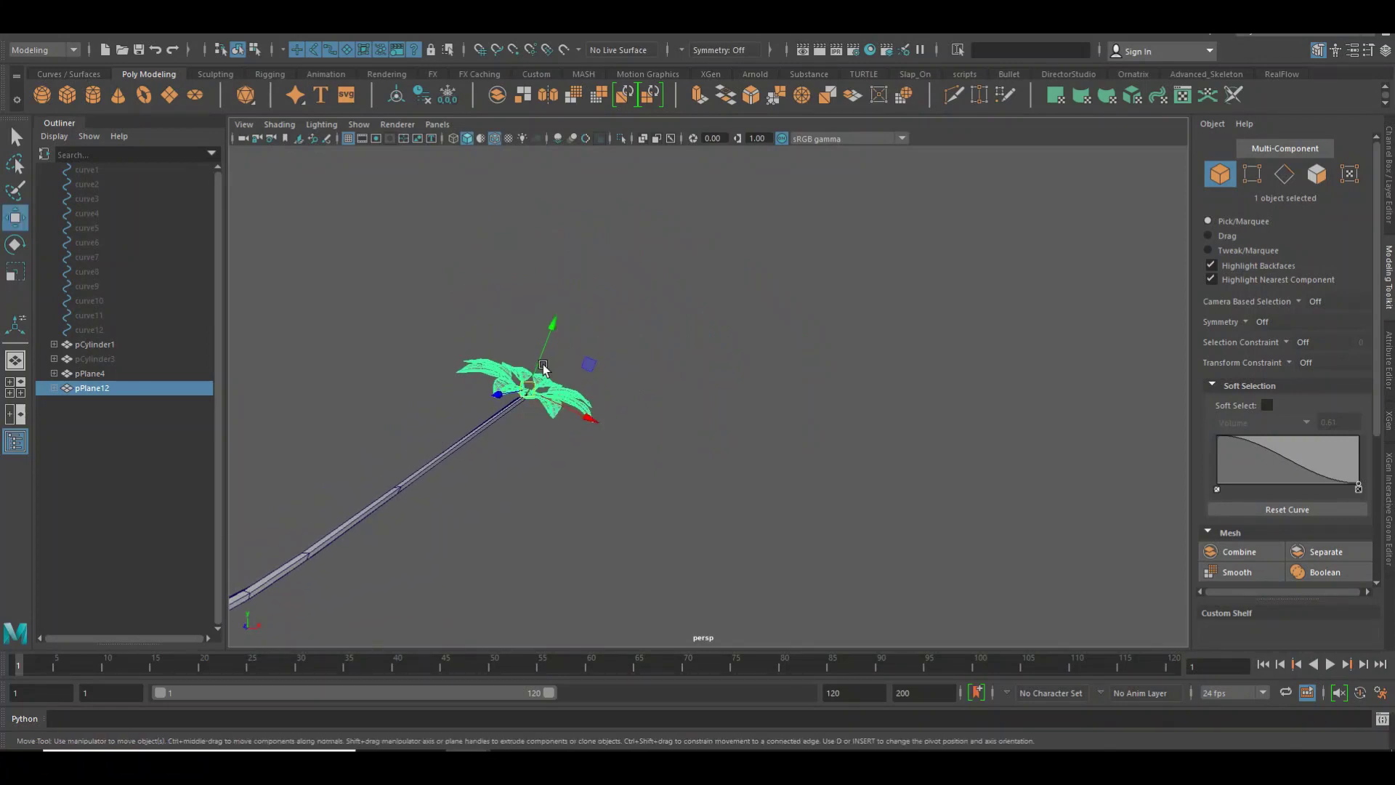
mouse_move(560, 355)
left_mouse_down("alt")
mouse_move(648, 417)
mouse_move(604, 383)
mouse_move(617, 358)
left_mouse_up("alt")
key("e")
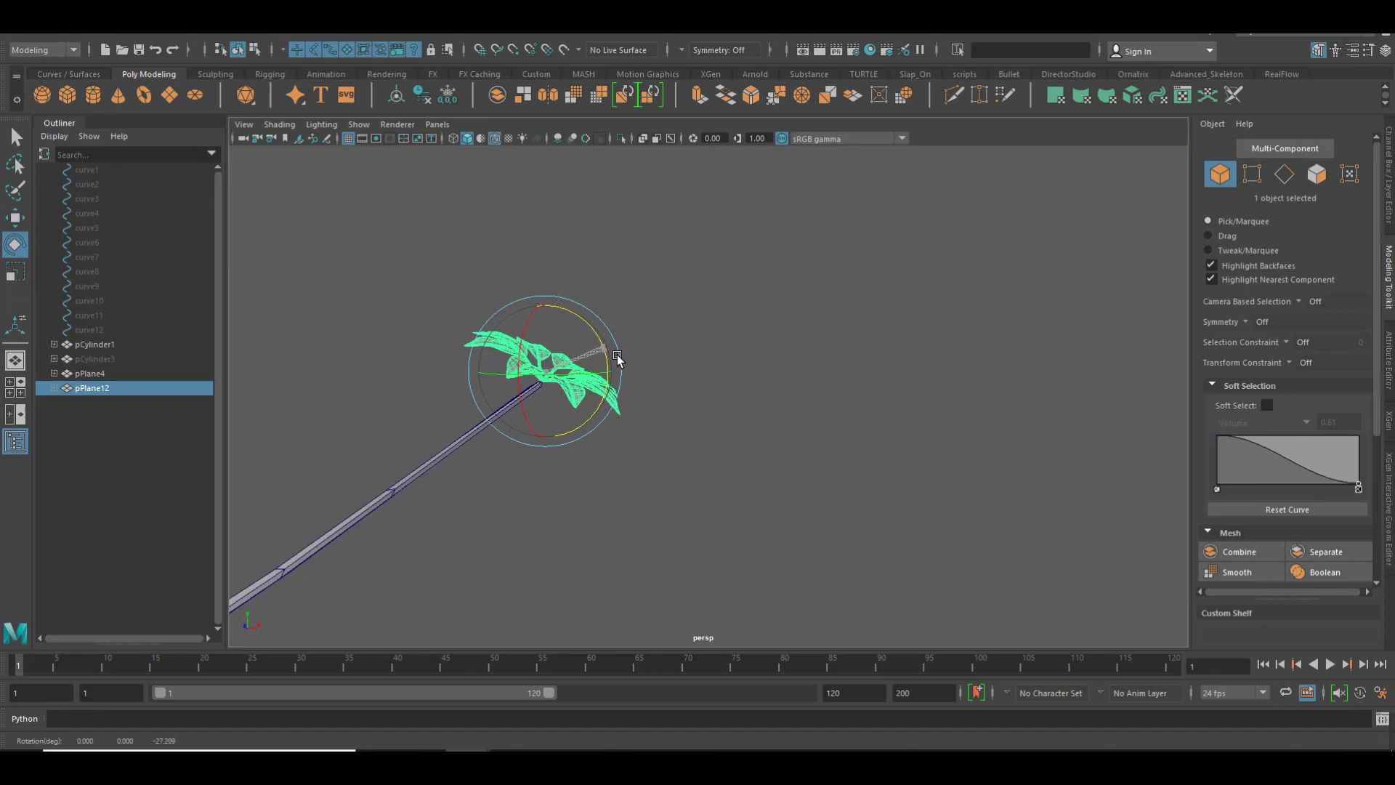
key("w")
mouse_move(732, 439)
left_mouse_down("alt")
mouse_move(567, 473)
mouse_move(678, 460)
mouse_move(379, 463)
left_mouse_up("alt")
Duplicate the flower as pPlane13, move it down the stem and rotate it to match the branch
key("ctrl+d")
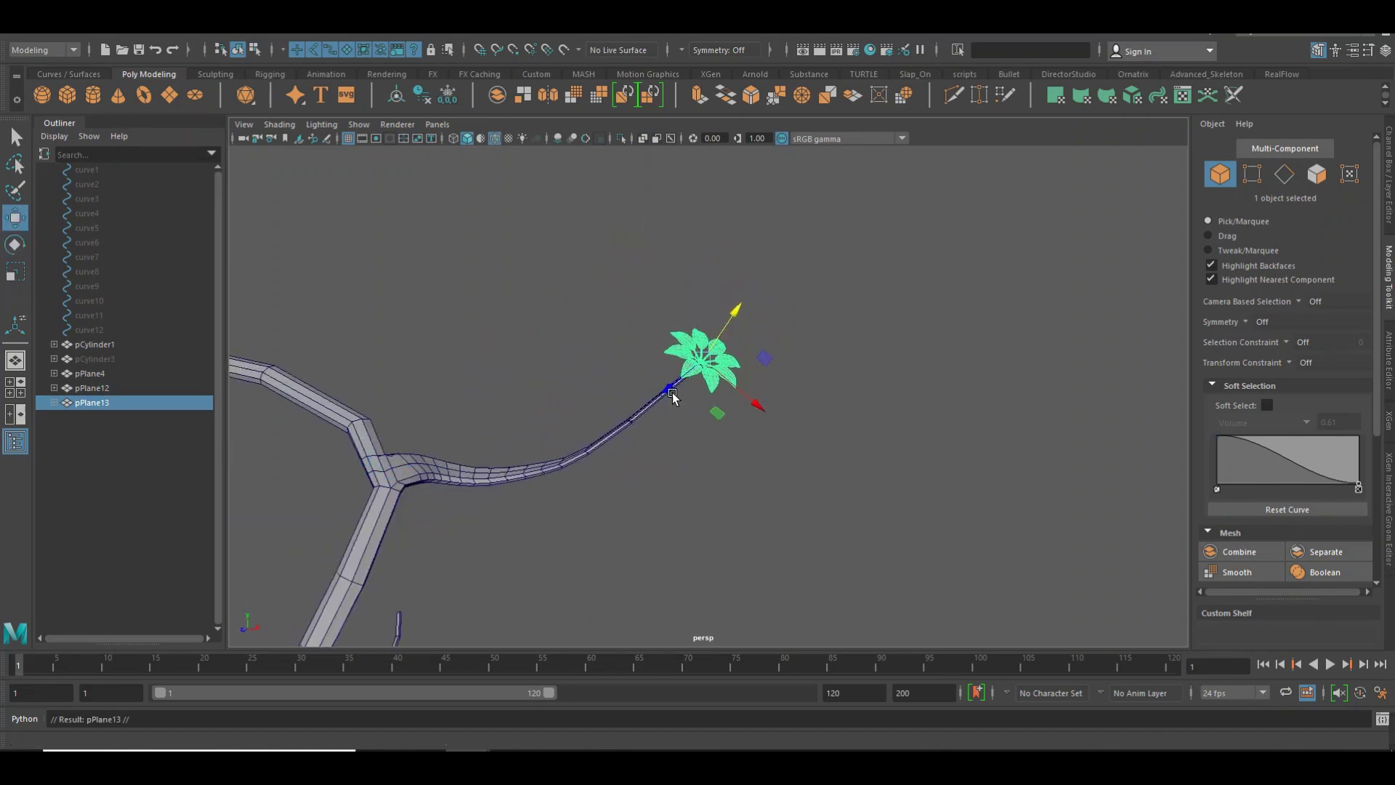
mouse_move(481, 452)
left_mouse_down("alt")
mouse_move(825, 440)
mouse_move(718, 420)
left_mouse_up("alt")
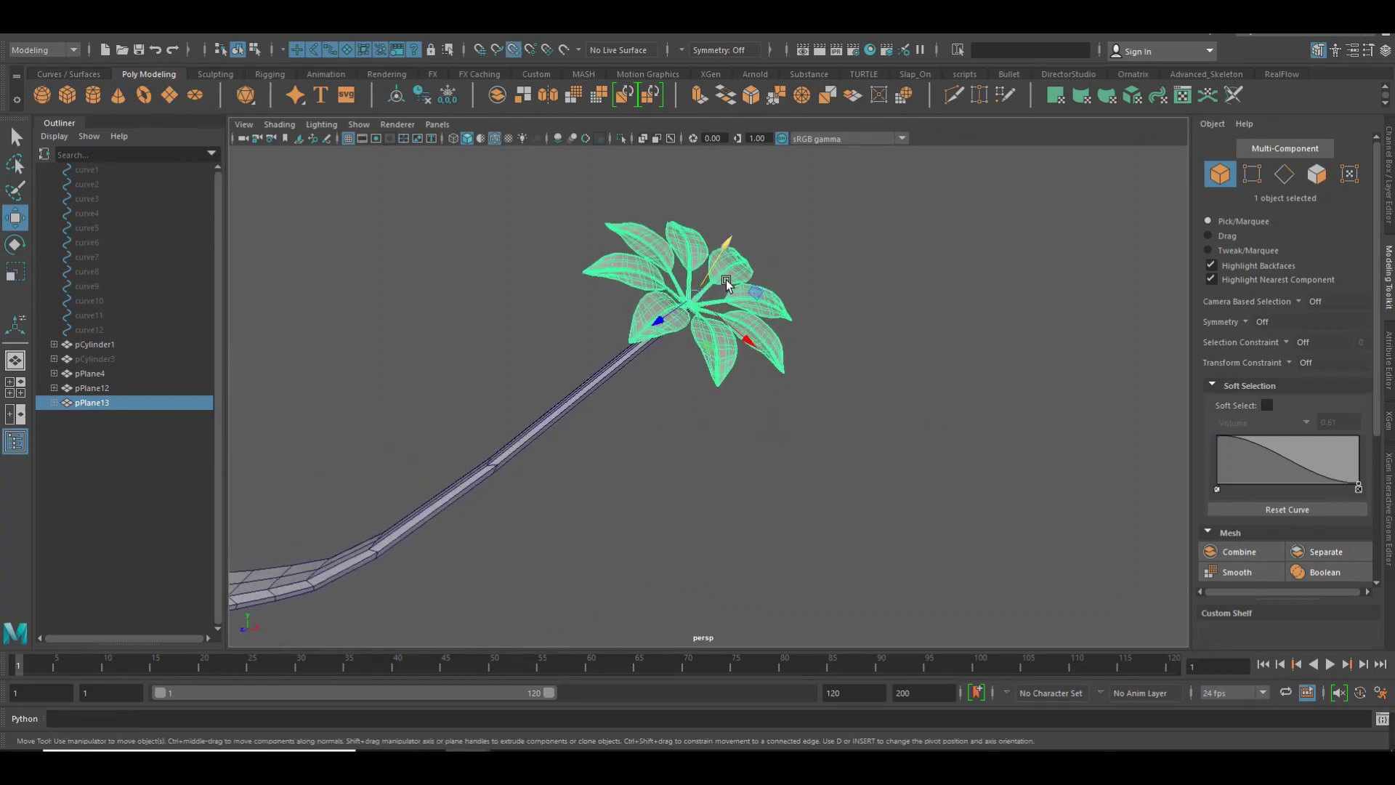
left_click_drag(703, 299, 506, 469)
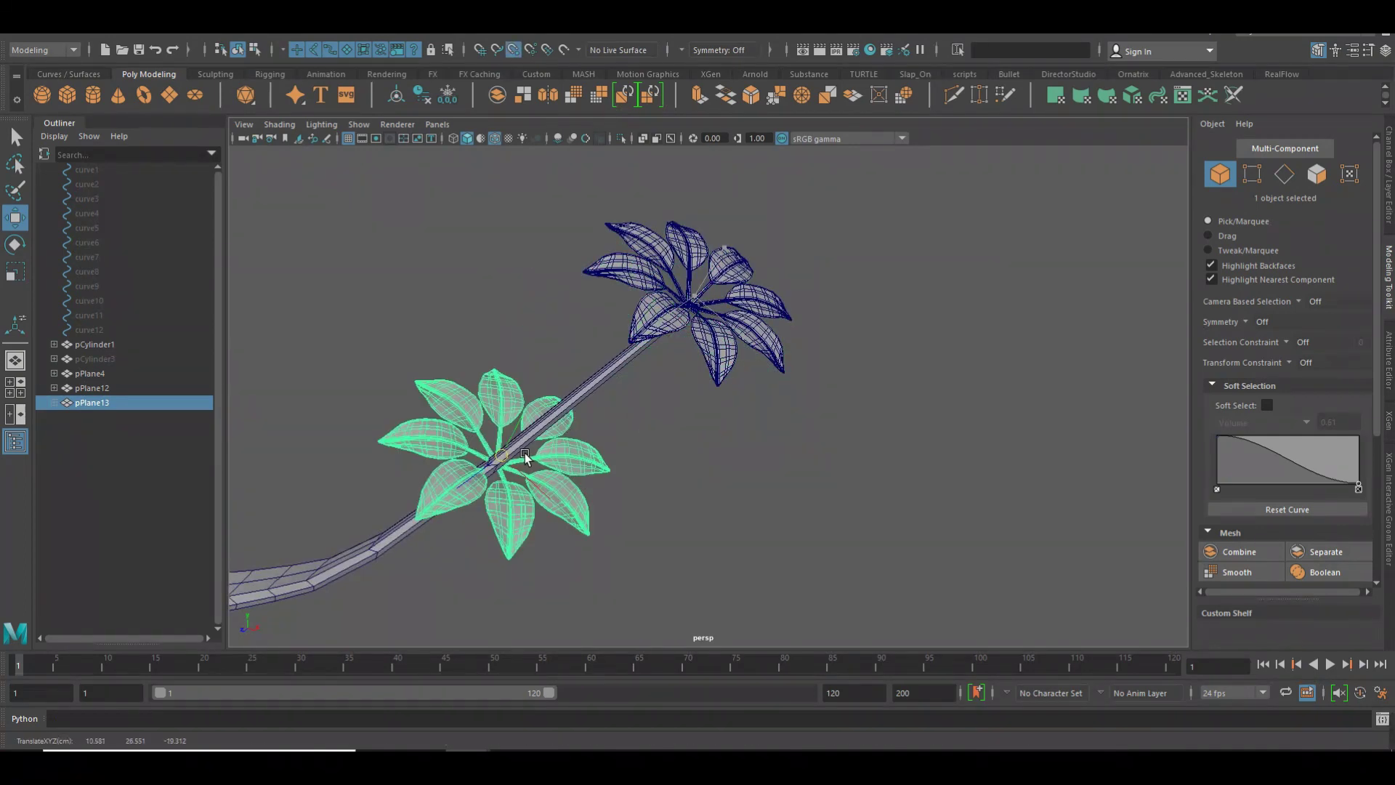
key("e")
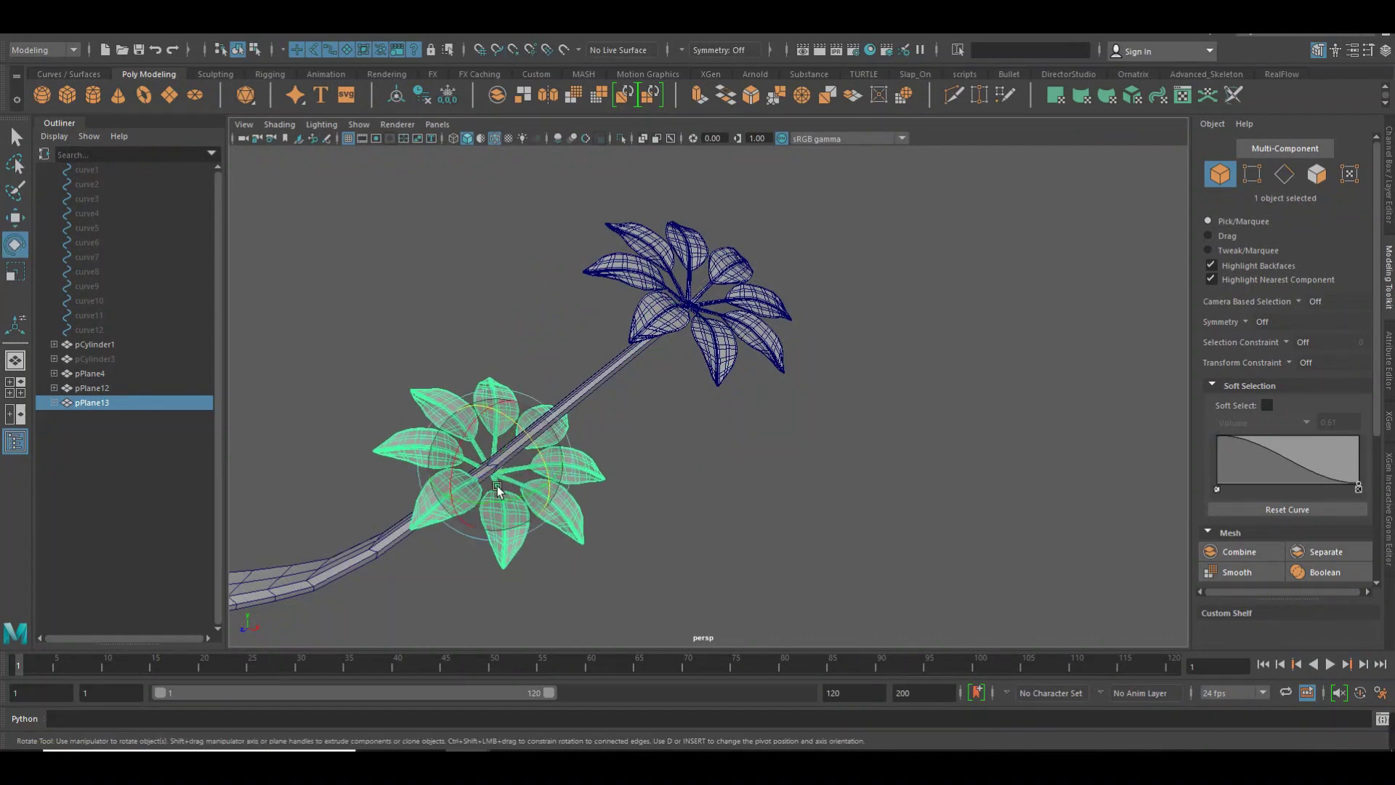
left_click_drag(481, 446, 470, 508)
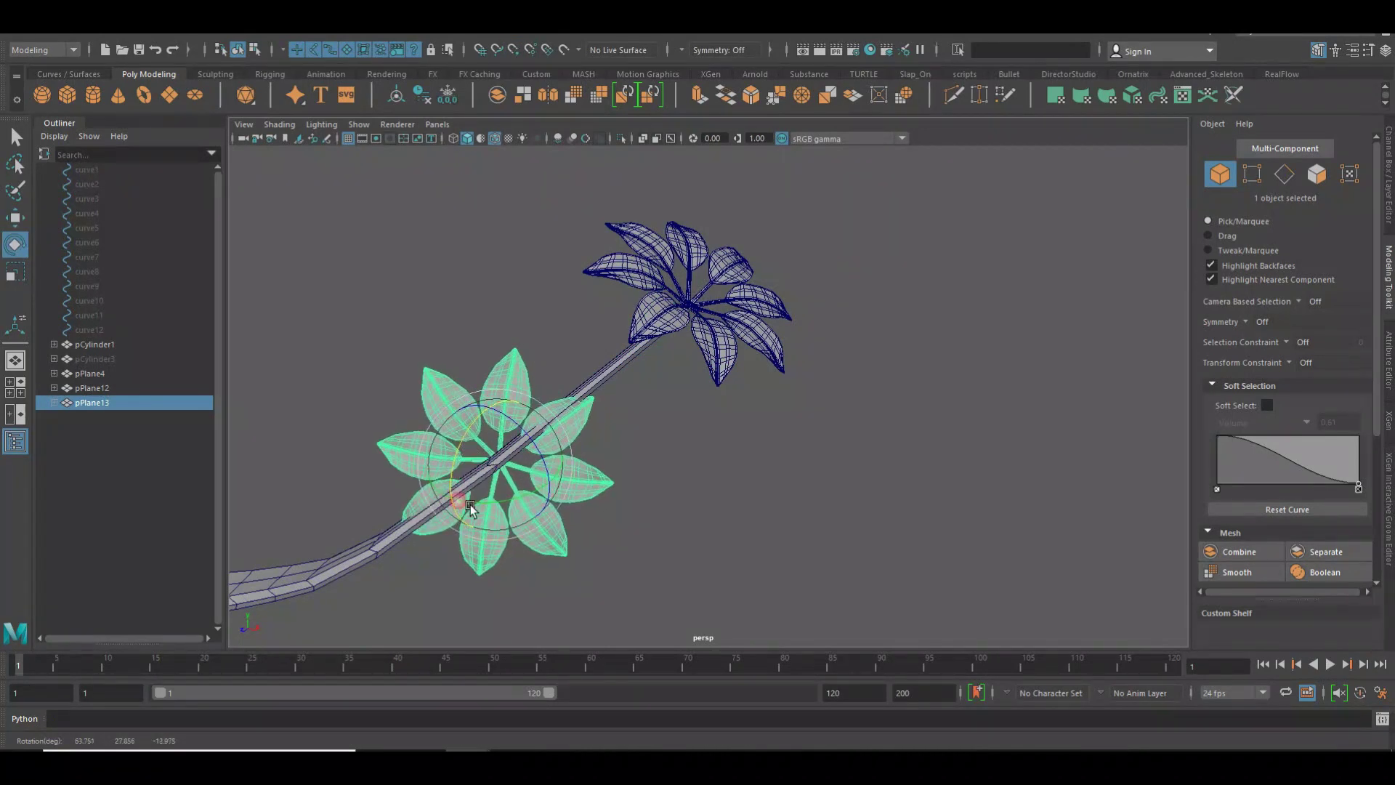
key("w")
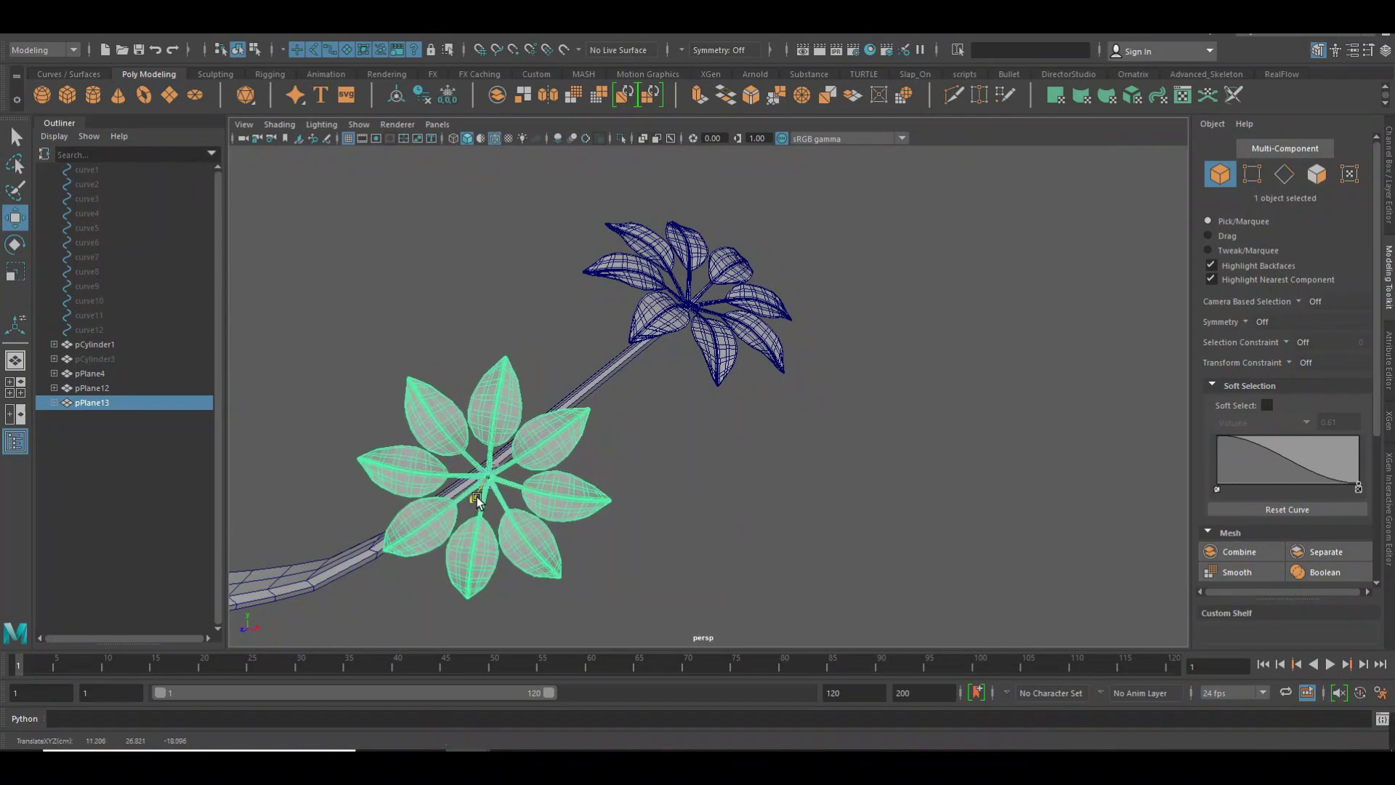
Seat pPlane13 on the curving branch tip and duplicate it as pPlane14
mouse_move(526, 534)
left_mouse_down("alt")
mouse_move(508, 527)
mouse_move(759, 378)
left_mouse_up("alt")
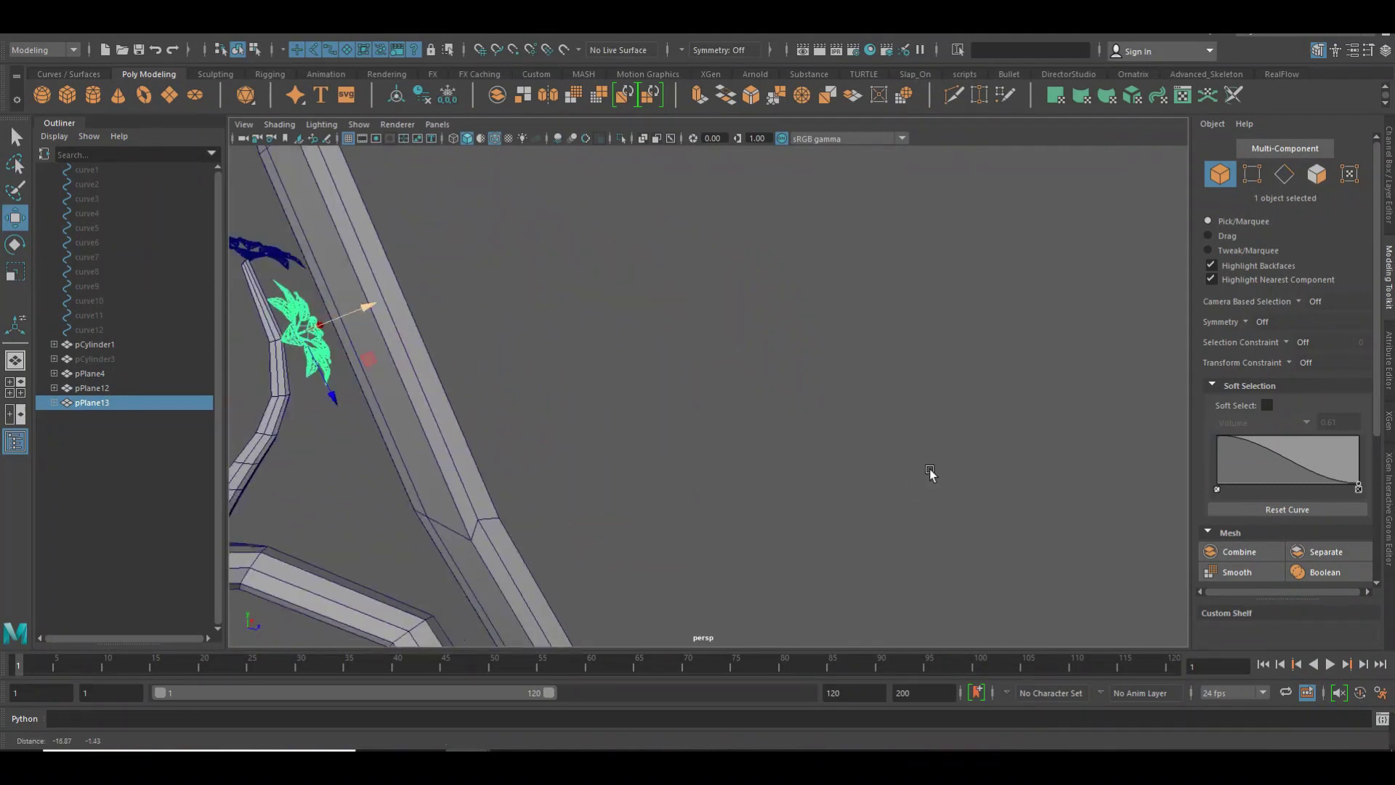
left_click_drag(543, 229, 477, 271)
key("e")
mouse_move(477, 271)
right_mouse_down("alt")
mouse_move(436, 364)
mouse_move(290, 354)
mouse_move(386, 364)
mouse_move(610, 446)
mouse_move(743, 433)
right_mouse_up("alt")
key("w")
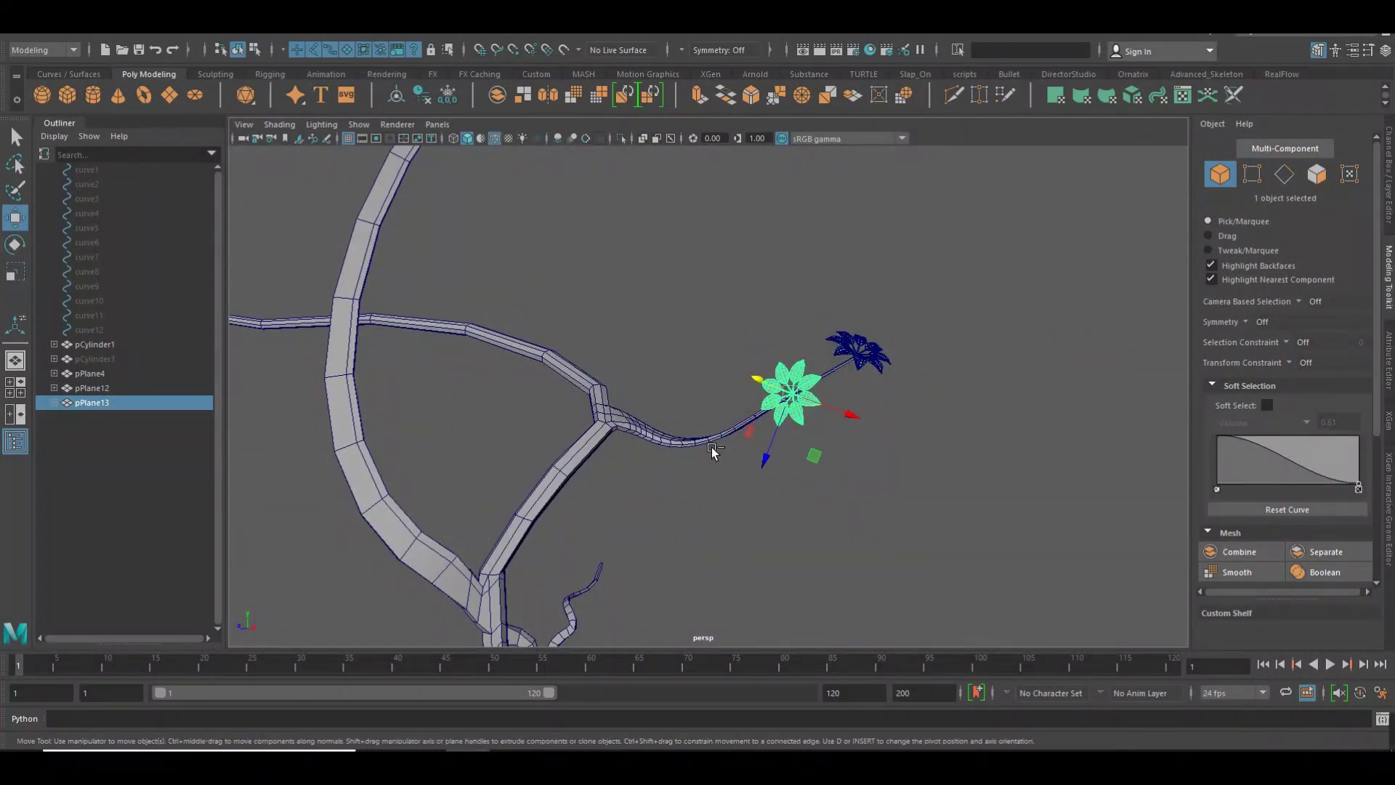
key("ctrl+d")
Move pPlane14 to the branch fork and turn it to face outward
key("v")
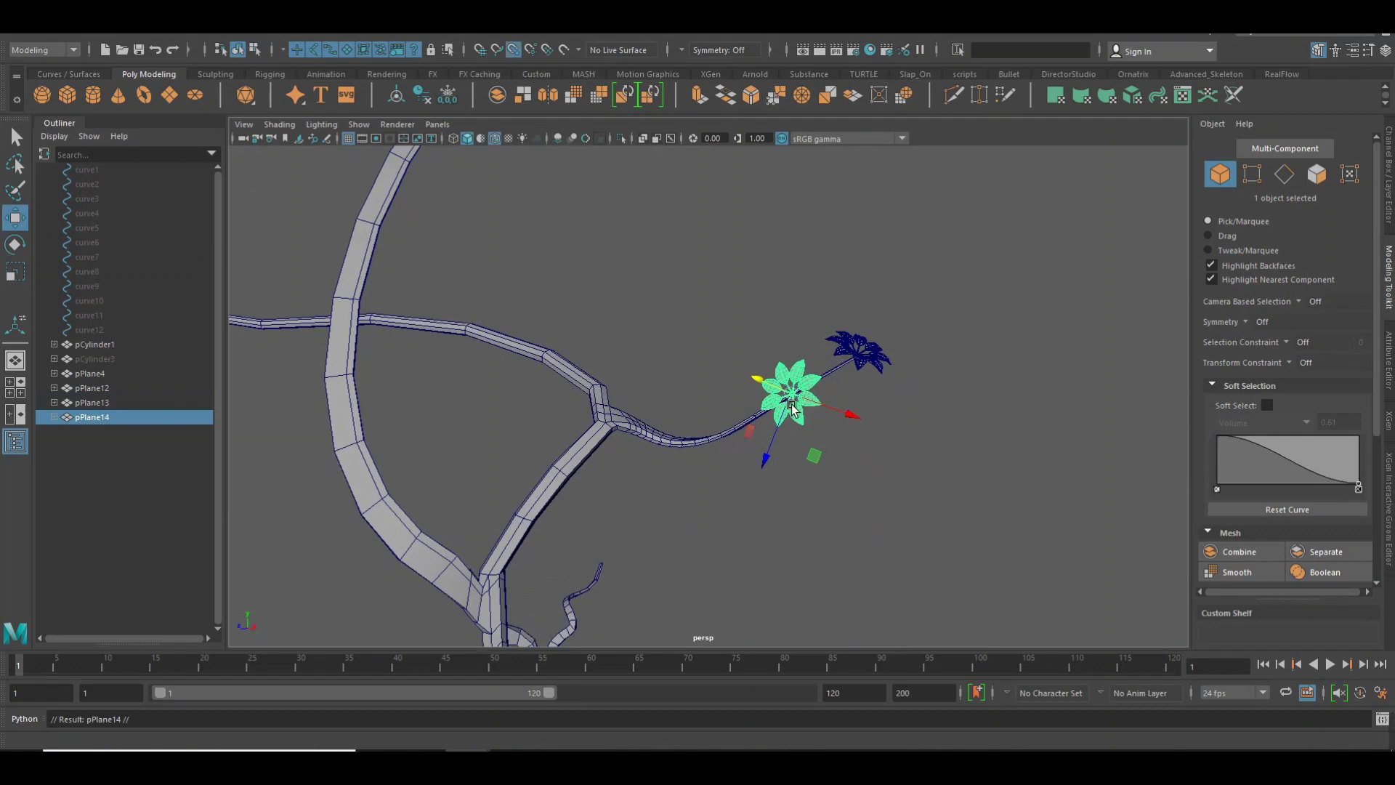
left_click_drag(800, 404, 610, 404)
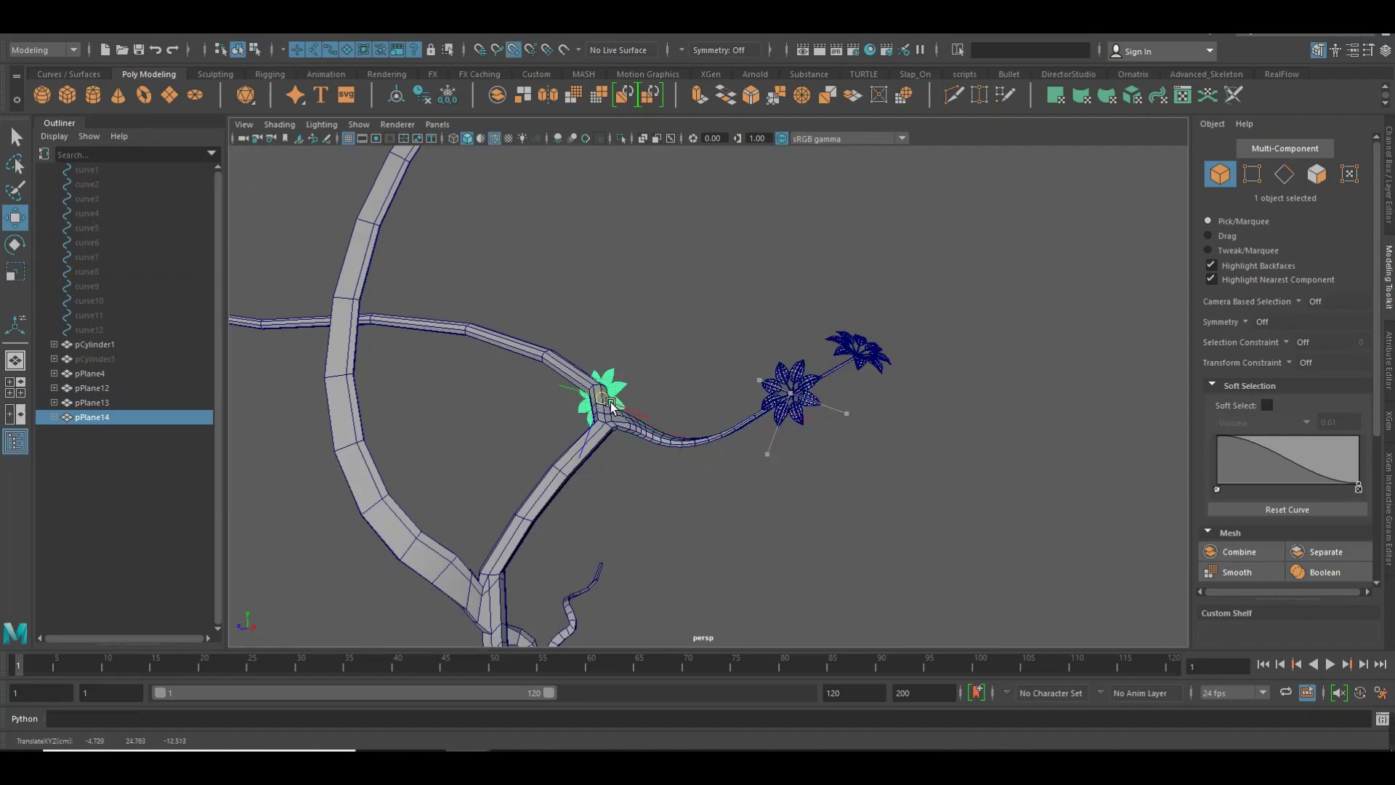
mouse_move(711, 451)
left_mouse_down("alt")
mouse_move(619, 448)
mouse_move(516, 491)
mouse_move(803, 390)
mouse_move(633, 447)
mouse_move(625, 479)
left_mouse_up("alt")
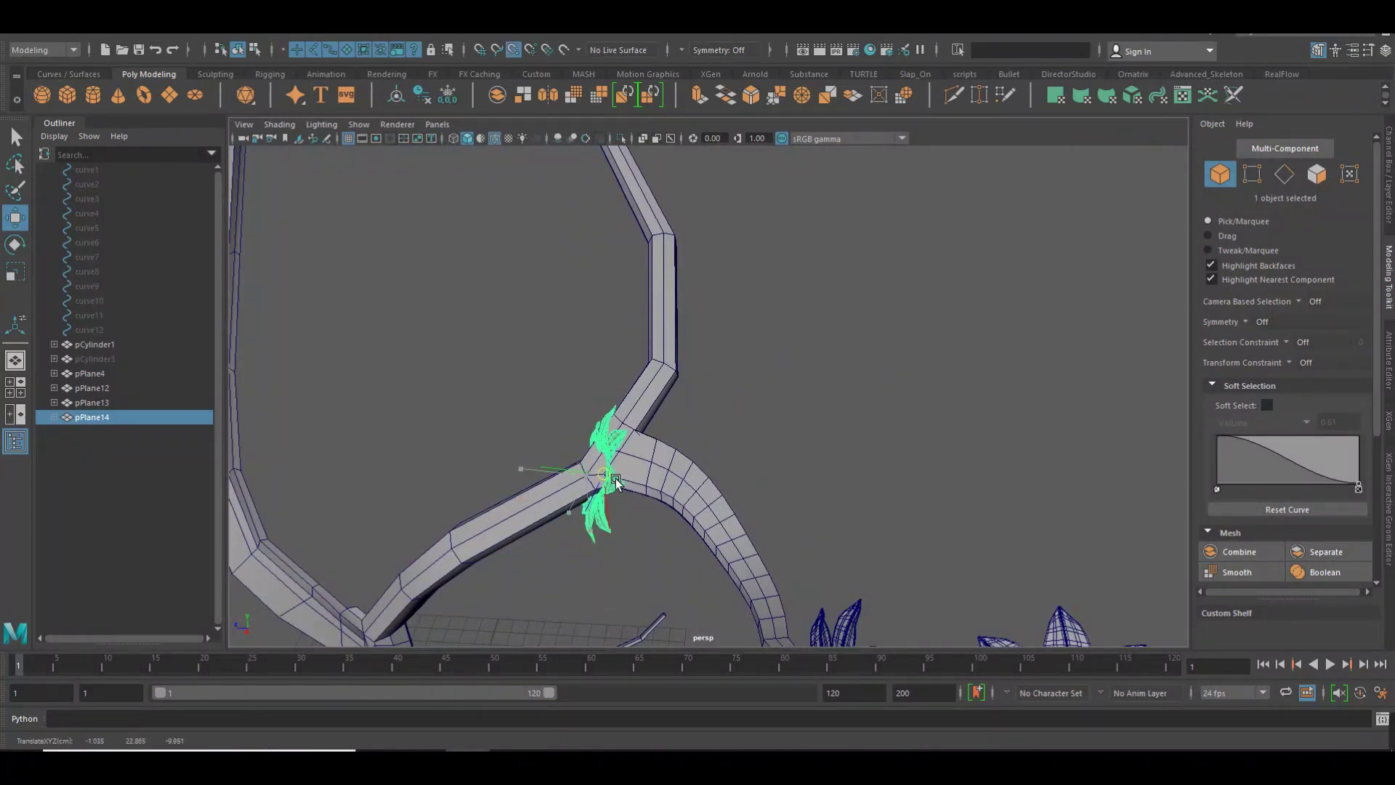
key("e")
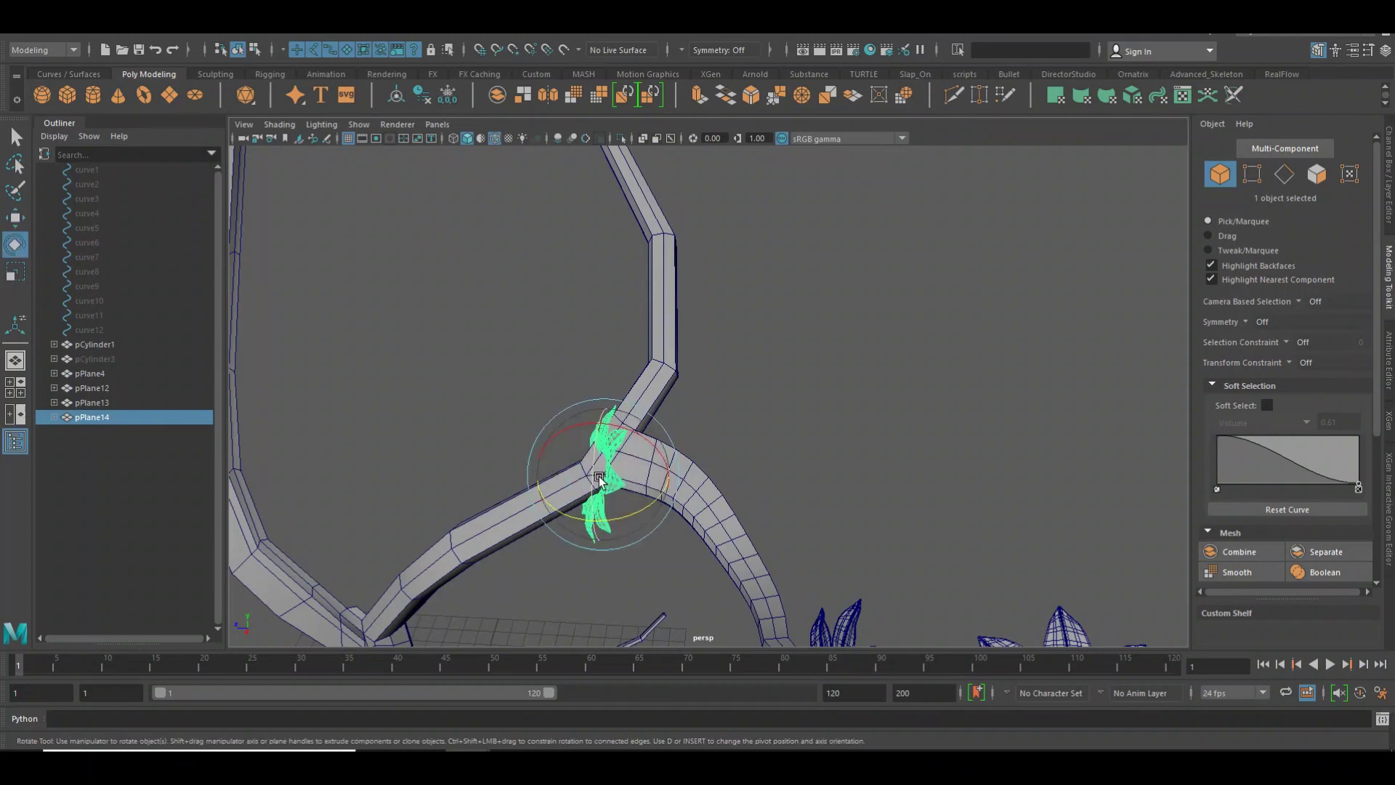
mouse_move(625, 481)
left_mouse_down()
mouse_move(637, 441)
mouse_move(662, 450)
mouse_move(604, 489)
left_mouse_up()
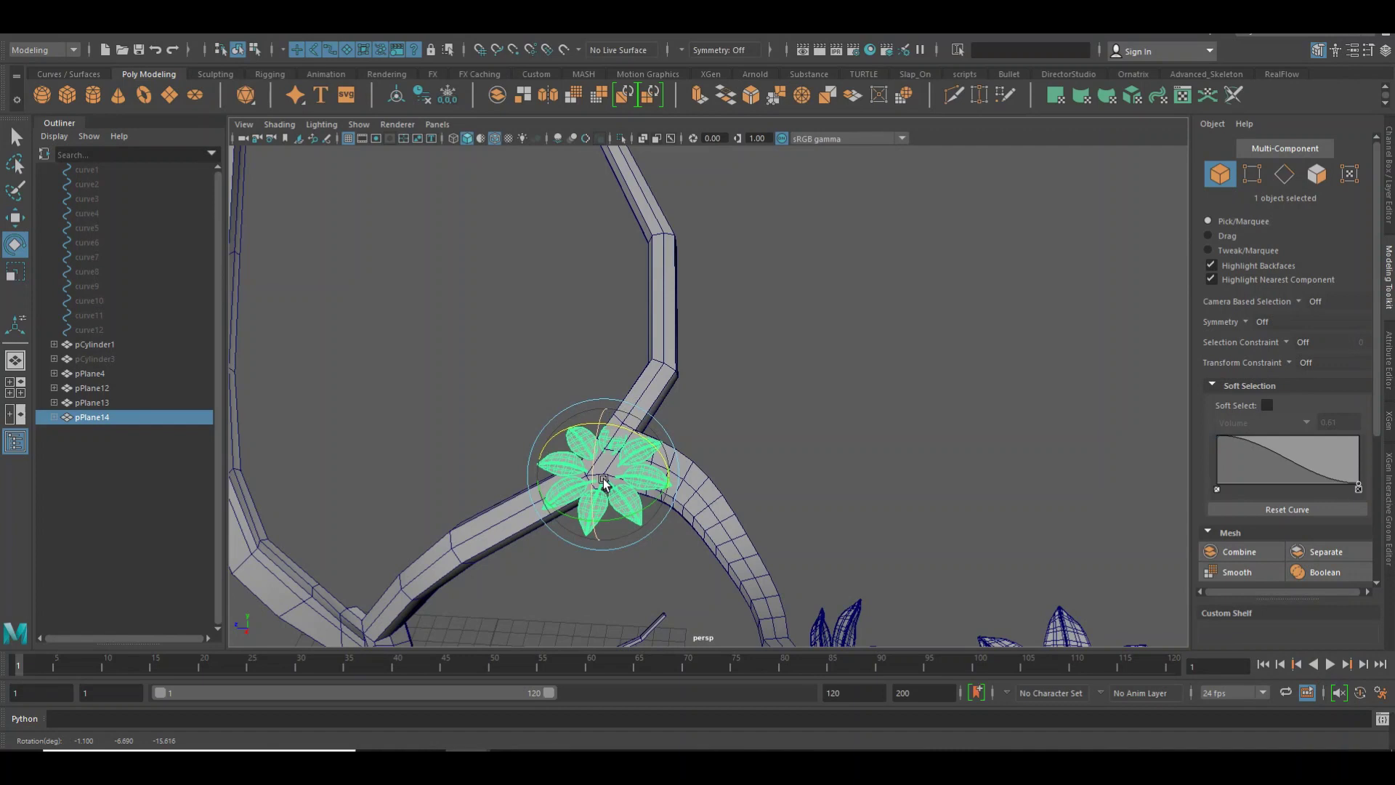
Nudge pPlane14 slightly upward and resize it uniformly
key("w")
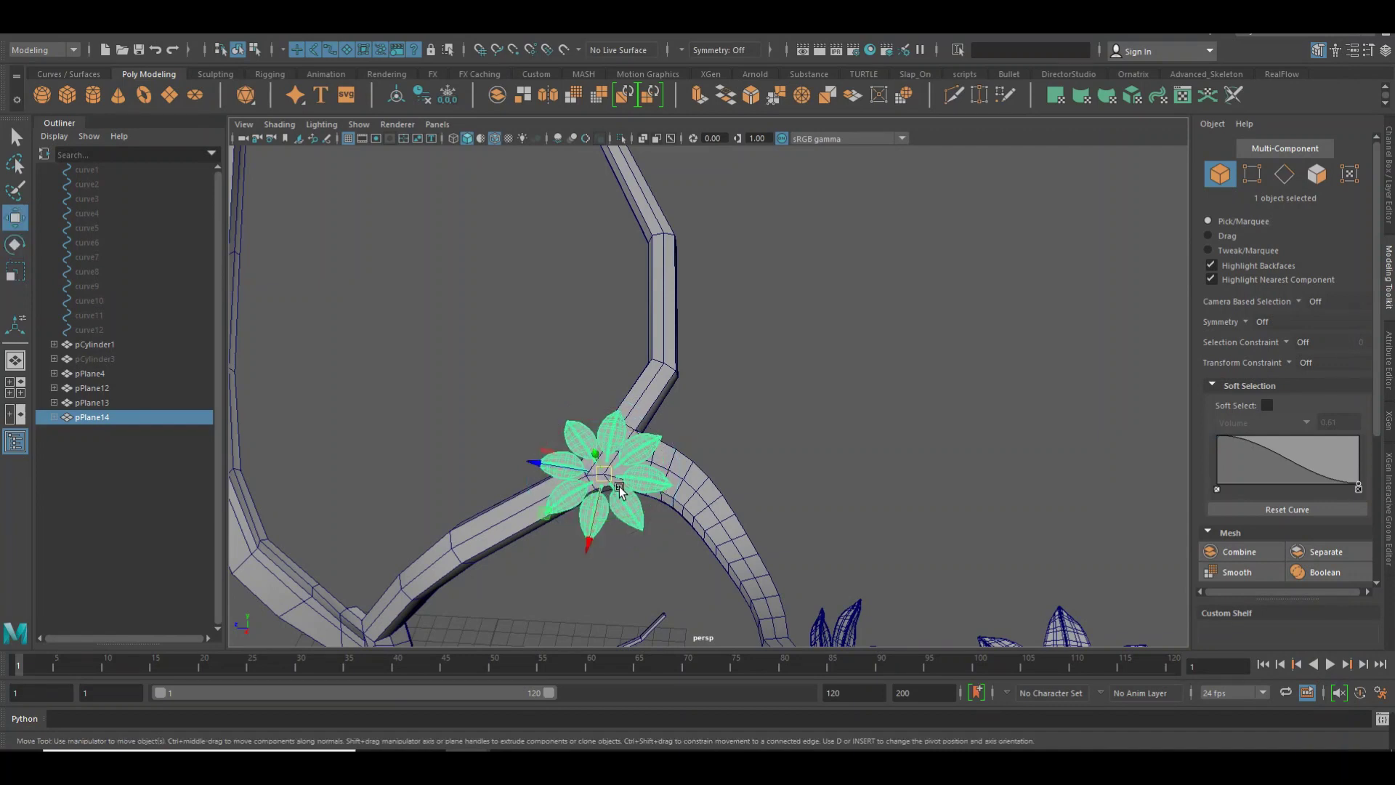
left_click_drag(608, 471, 607, 466)
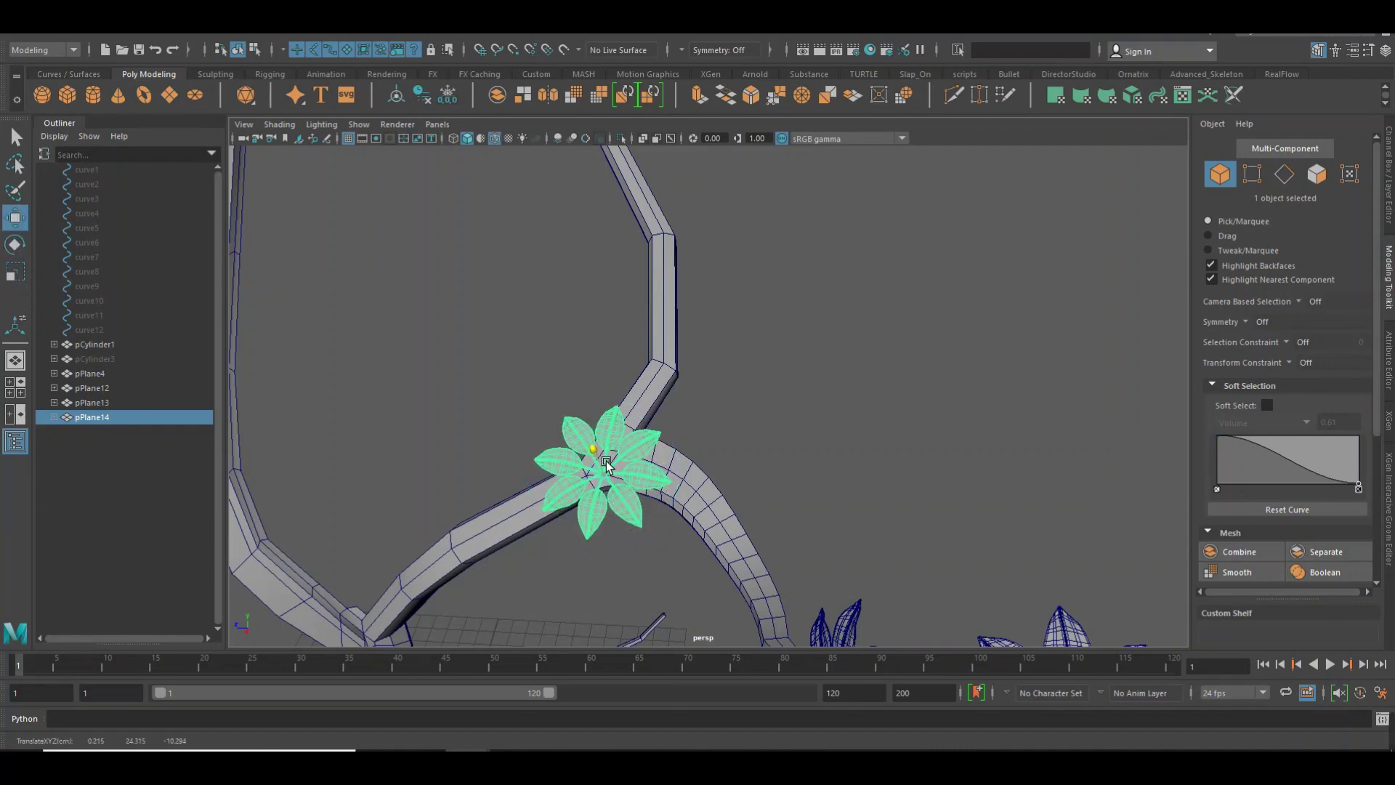
mouse_move(763, 468)
left_mouse_down("alt")
mouse_move(685, 436)
mouse_move(607, 436)
mouse_move(657, 439)
left_mouse_up("alt")
key("r")
mouse_move(425, 386)
left_mouse_down("alt")
mouse_move(407, 472)
mouse_move(428, 549)
left_mouse_up("alt")
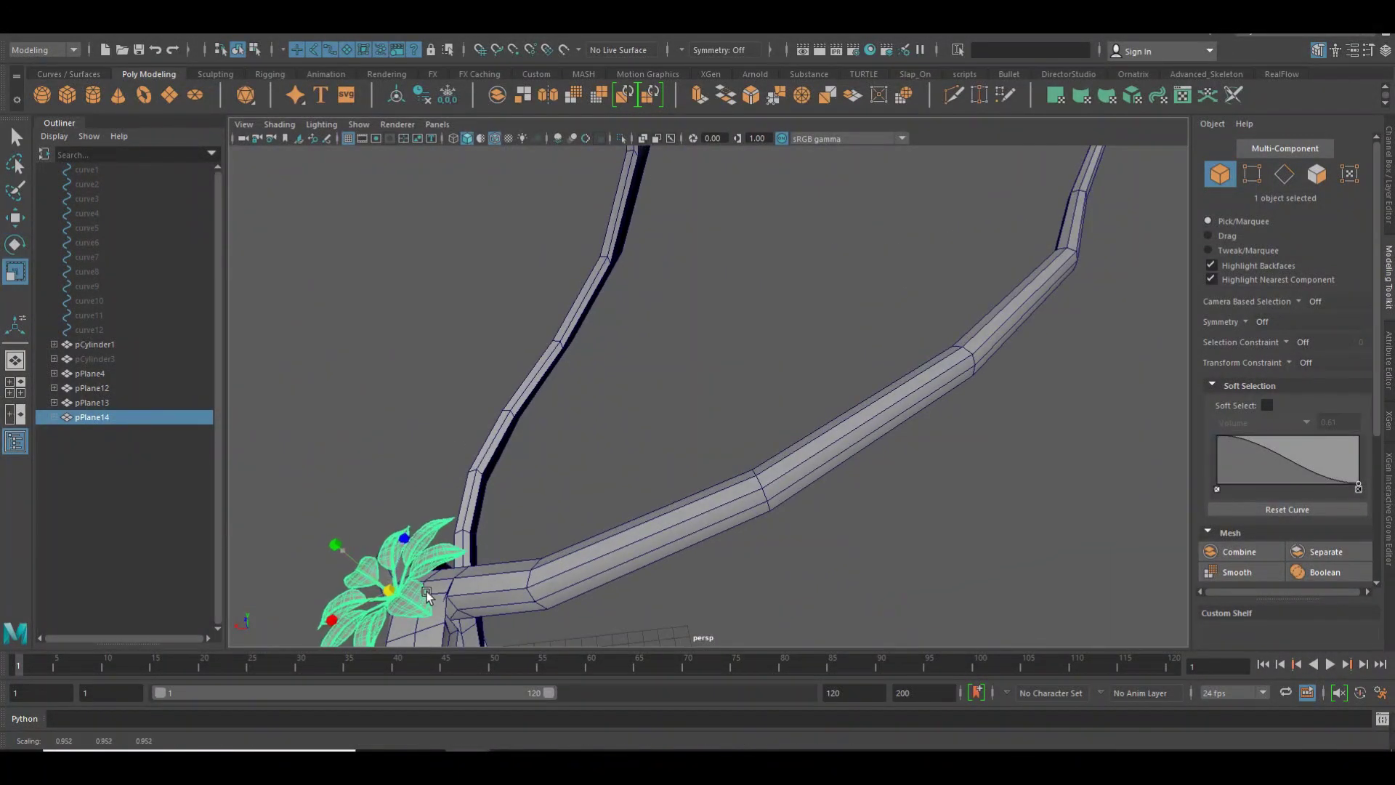
mouse_move(406, 602)
left_mouse_down()
mouse_move(701, 565)
mouse_move(723, 536)
mouse_move(619, 524)
left_mouse_up()
Deselect the flower and disable Wireframe on Shaded so the tree shows plain grey
left_click(726, 549)
scroll(723, 535, "down", 5)
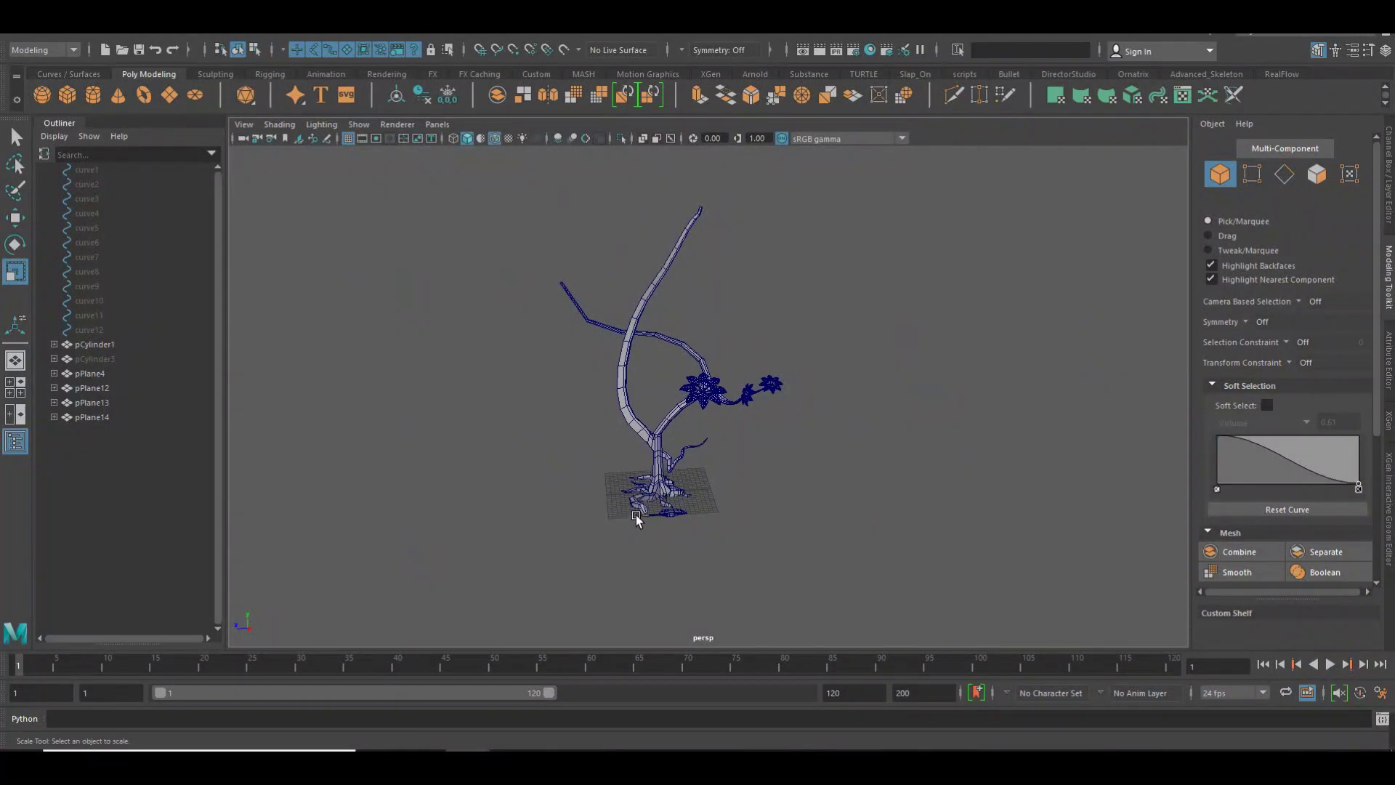
left_click(507, 147)
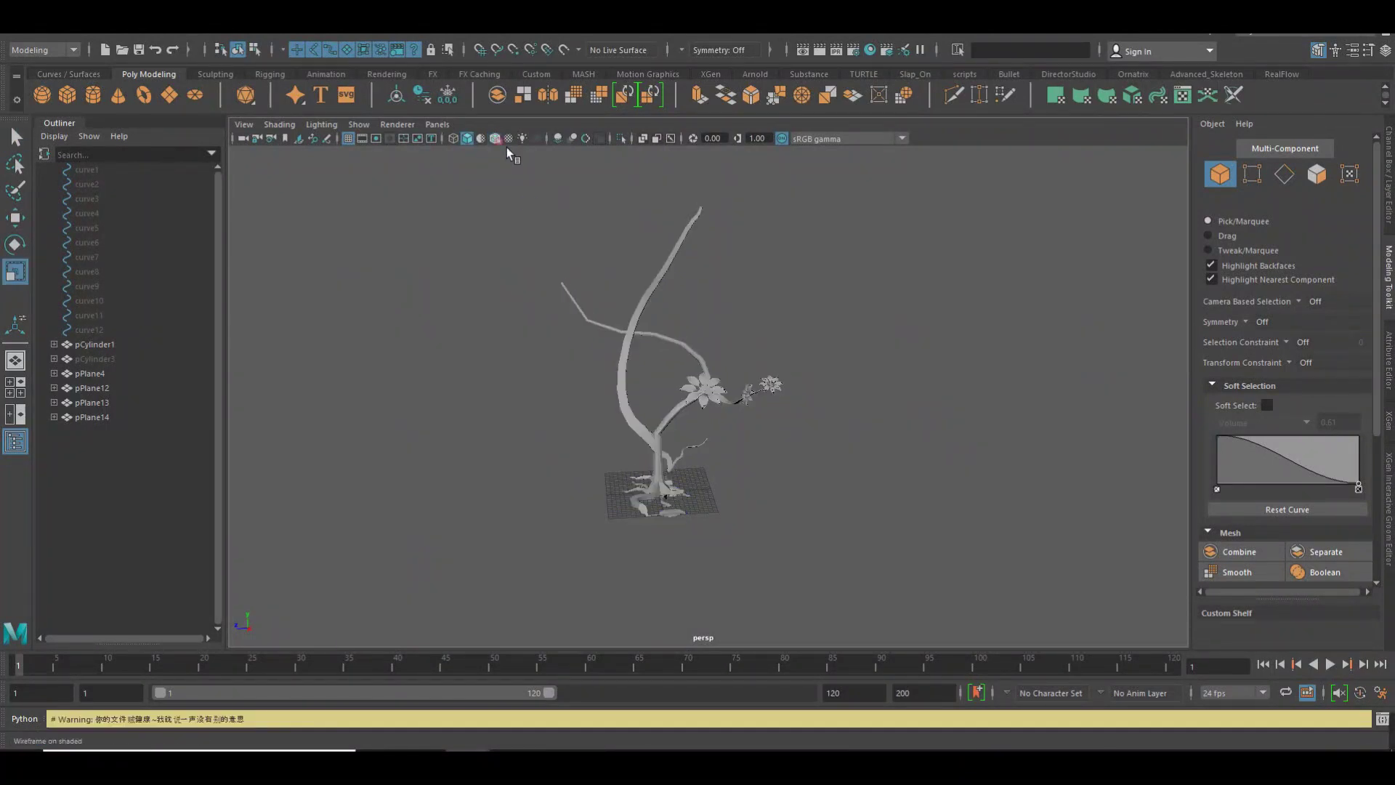
left_click_drag(534, 298, 678, 346, "alt")
scroll(961, 390, "up", 5)
Orbit and dolly around the shaded tree to inspect the three leaf clusters
left_click_drag(961, 389, 803, 399, "alt")
mouse_move(804, 399)
right_mouse_down("alt")
mouse_move(931, 368)
mouse_move(518, 330)
mouse_move(545, 320)
right_mouse_up("alt")
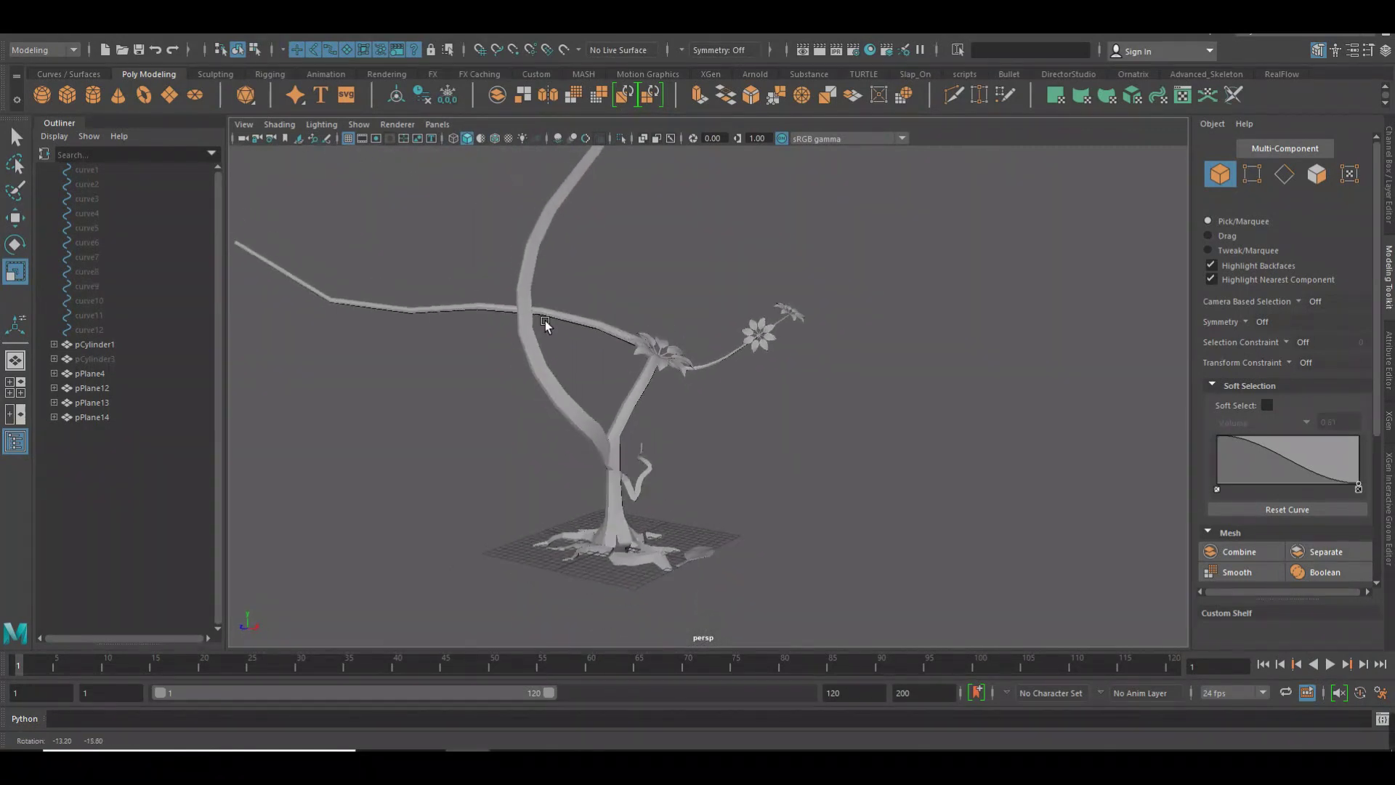
scroll(836, 356, "up", 5)
left_click_drag(805, 367, 452, 383, "alt")
mouse_move(452, 383)
right_mouse_down("alt")
mouse_move(736, 380)
mouse_move(495, 399)
right_mouse_up("alt")
mouse_move(495, 399)
left_mouse_down("alt")
mouse_move(554, 417)
mouse_move(721, 419)
mouse_move(368, 405)
left_mouse_up("alt")
right_click_drag(368, 405, 617, 420, "alt")
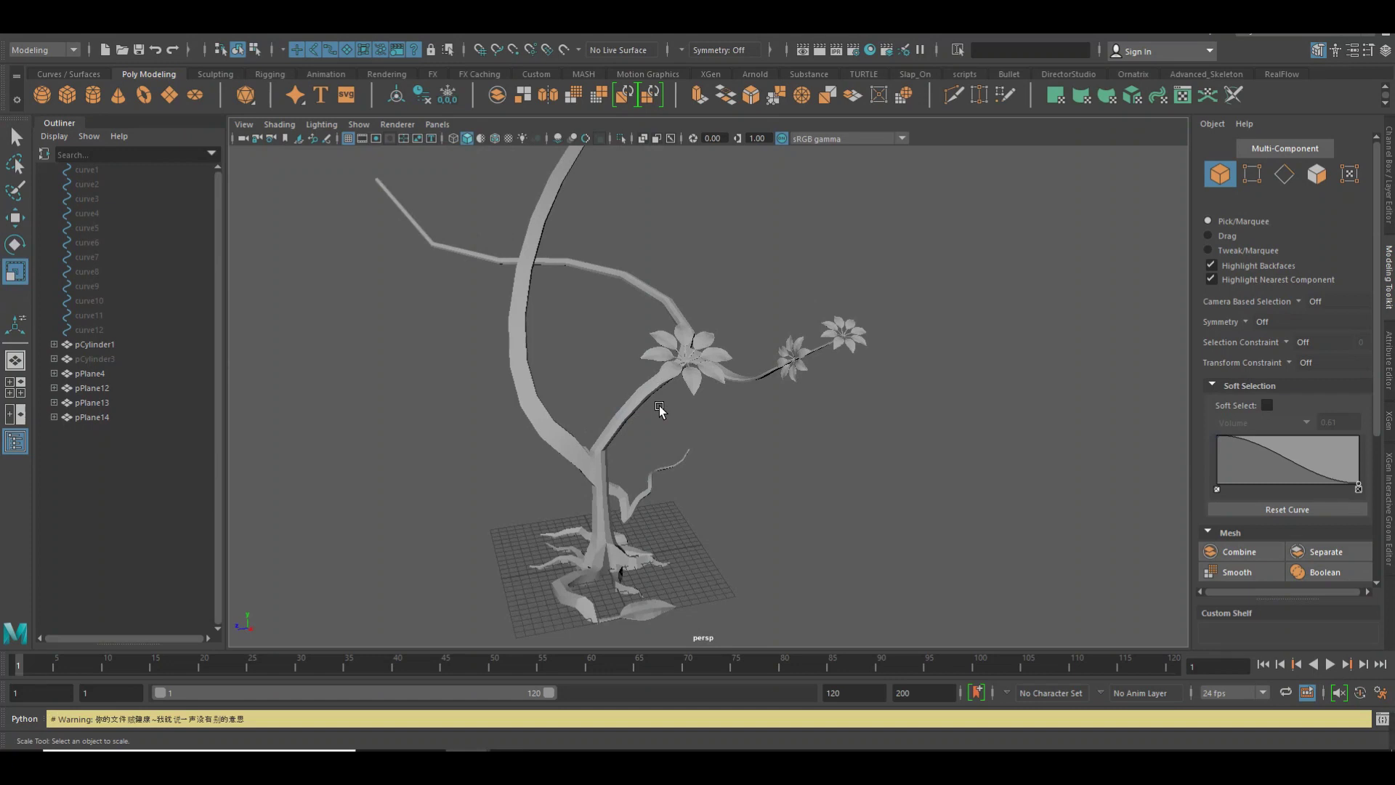
left_click_drag(658, 406, 704, 425, "alt")
mouse_move(704, 425)
right_mouse_down("alt")
mouse_move(686, 414)
mouse_move(990, 429)
right_mouse_up("alt")
scroll(990, 430, "up", 2)
scroll(926, 441, "up", 2)
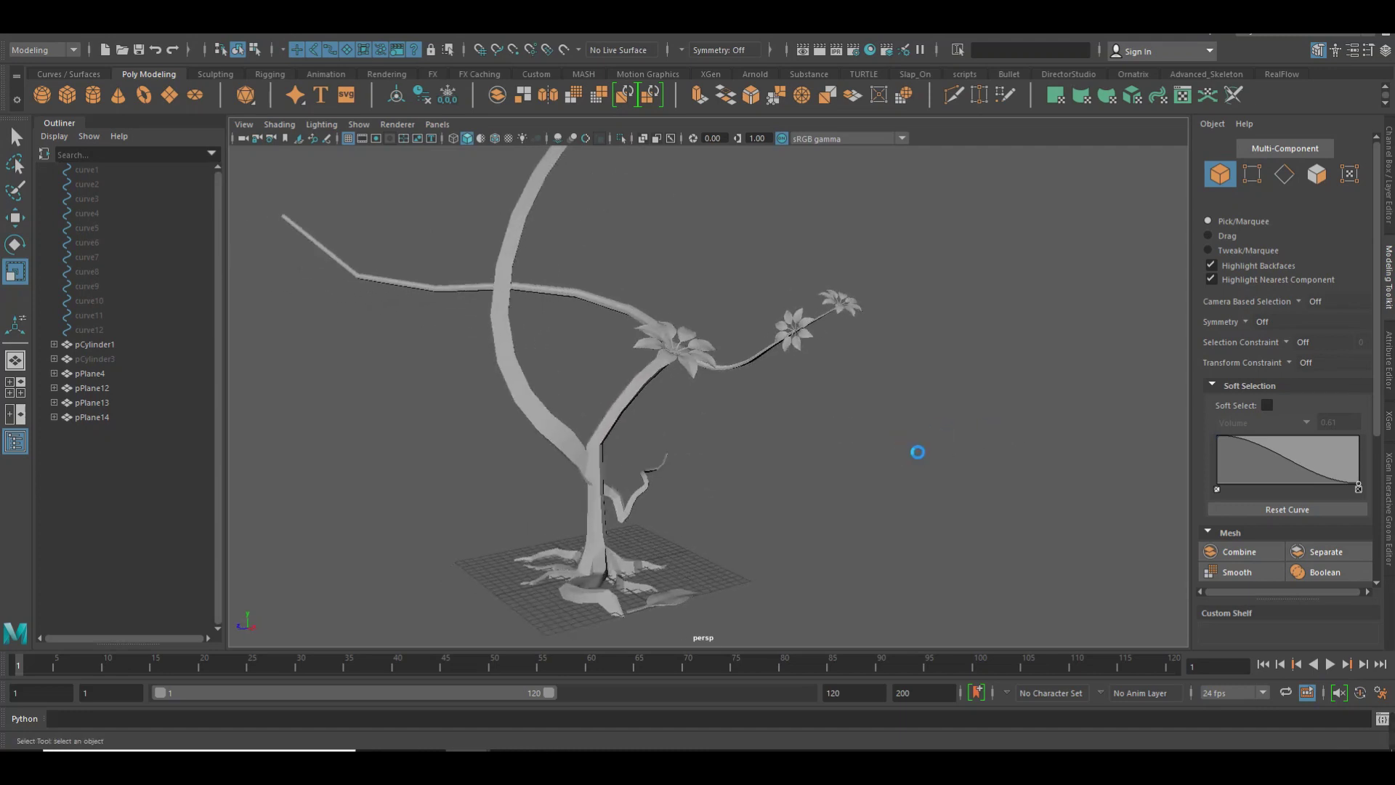